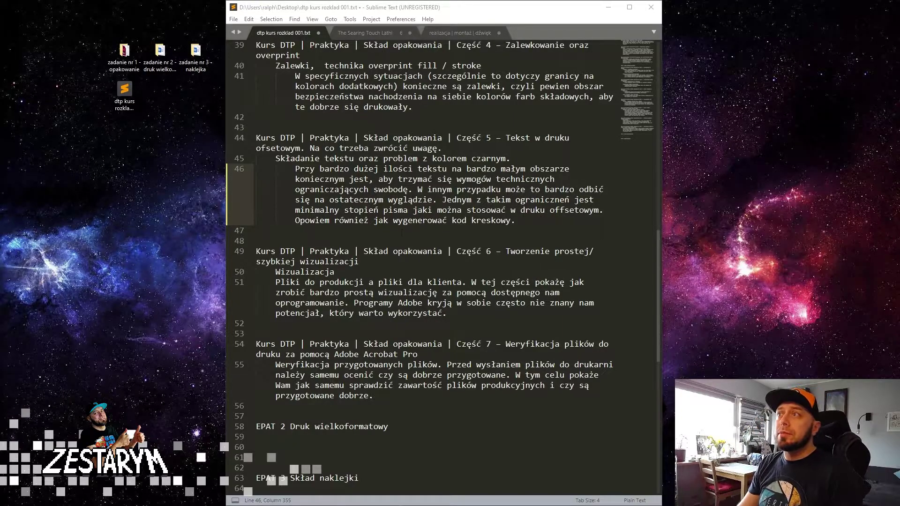
Read through the Part 5 outline on text in offset printing in Sublime Text.
{"action": "scroll", "coordinate": [251, 233], "scroll_direction": "up", "scroll_amount": 3}
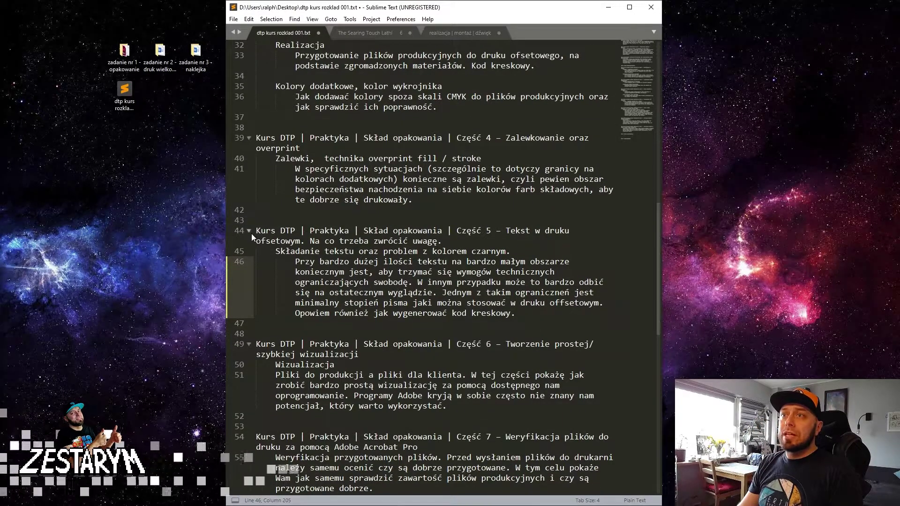
{"action": "left_click_drag", "start_coordinate": [253, 231], "coordinate": [601, 316]}
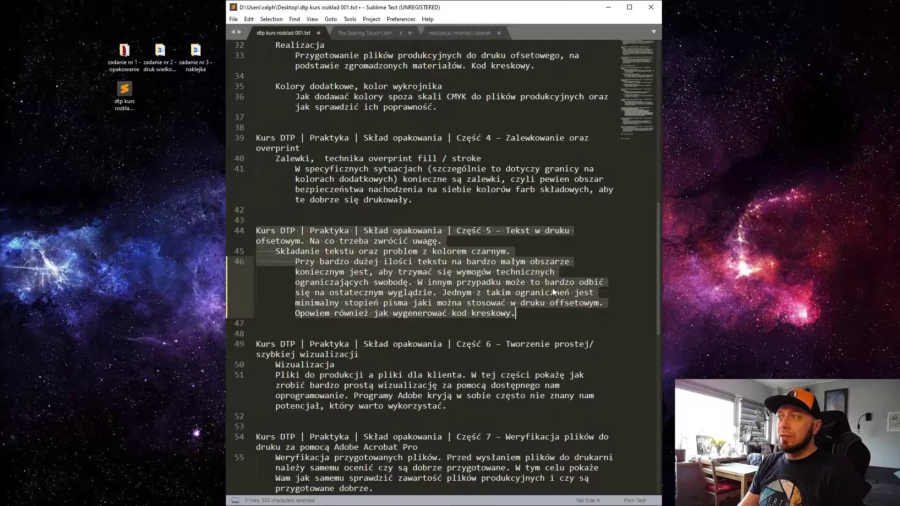
{"action": "left_click", "coordinate": [467, 230]}
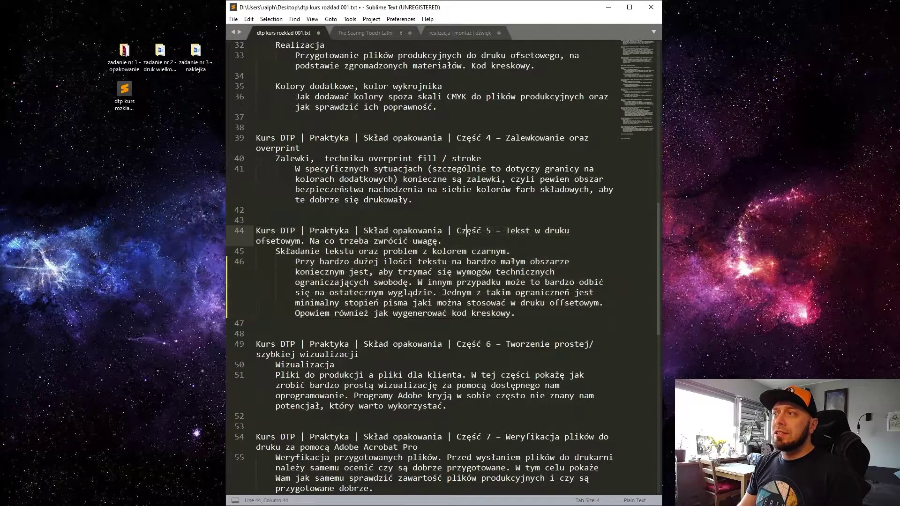
{"action": "left_click_drag", "start_coordinate": [256, 261], "coordinate": [484, 292]}
{"action": "left_click", "coordinate": [484, 292]}
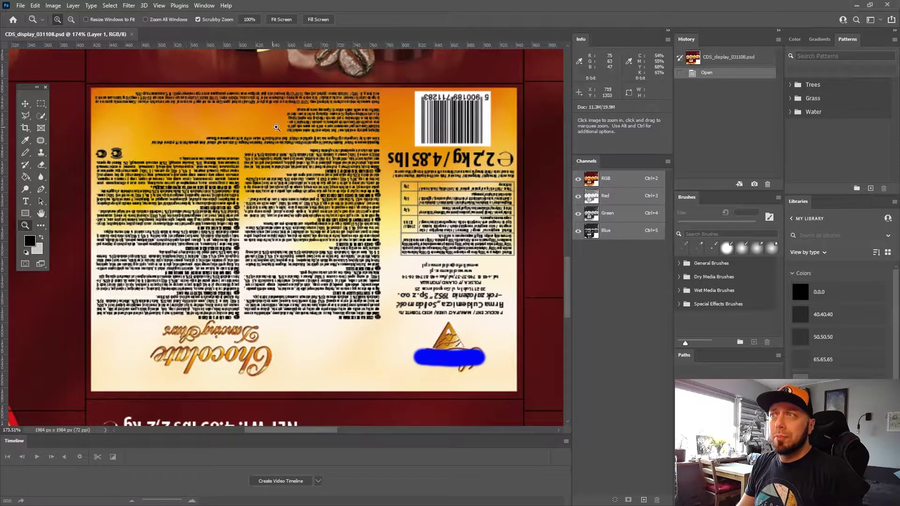
Pan across the upside-down nutrition label, then Fit Screen to show the whole chocolate box layout.
{"action": "scroll", "coordinate": [570, 266], "scroll_direction": "up", "scroll_amount": 3}
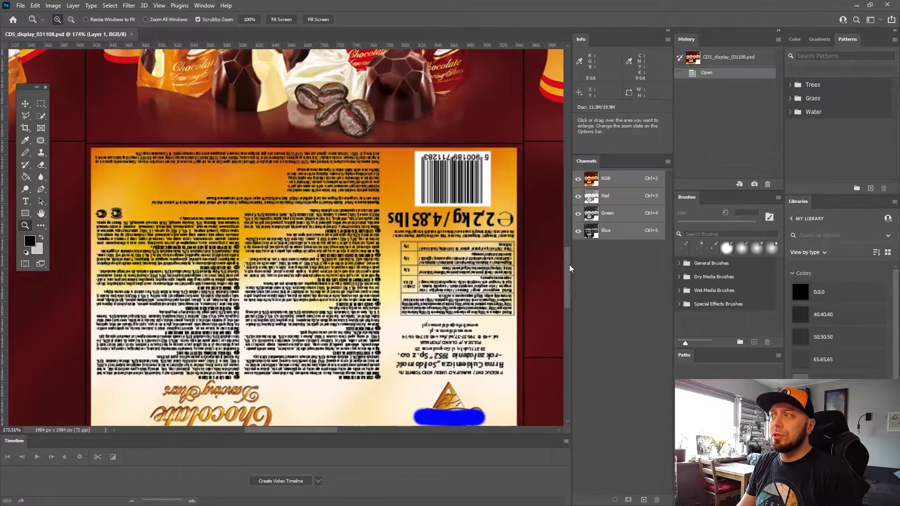
{"action": "left_click_drag", "start_coordinate": [570, 268], "coordinate": [571, 282]}
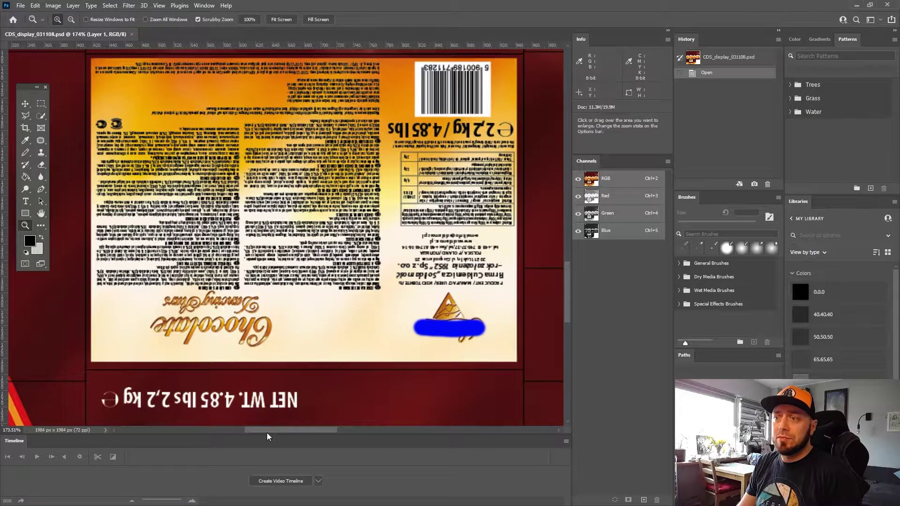
{"action": "left_click_drag", "start_coordinate": [277, 430], "coordinate": [278, 432]}
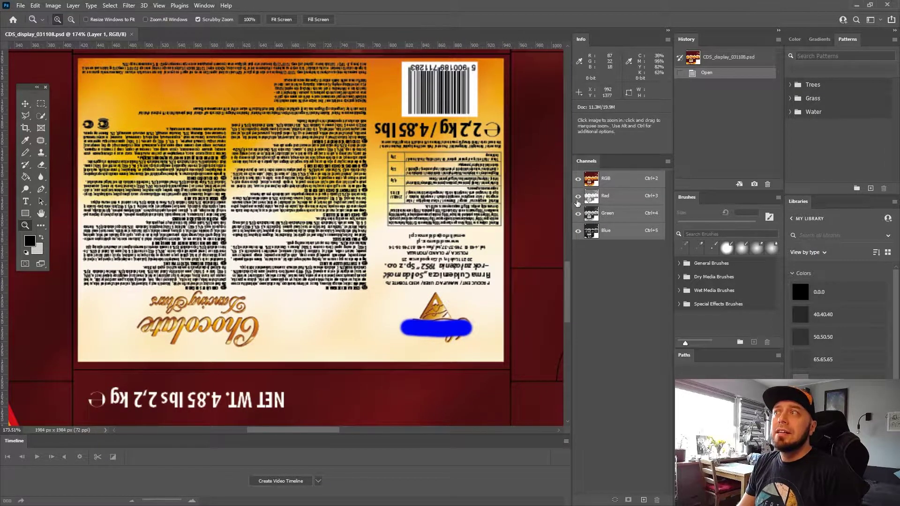
{"action": "scroll", "coordinate": [567, 285], "scroll_direction": "up", "scroll_amount": 2}
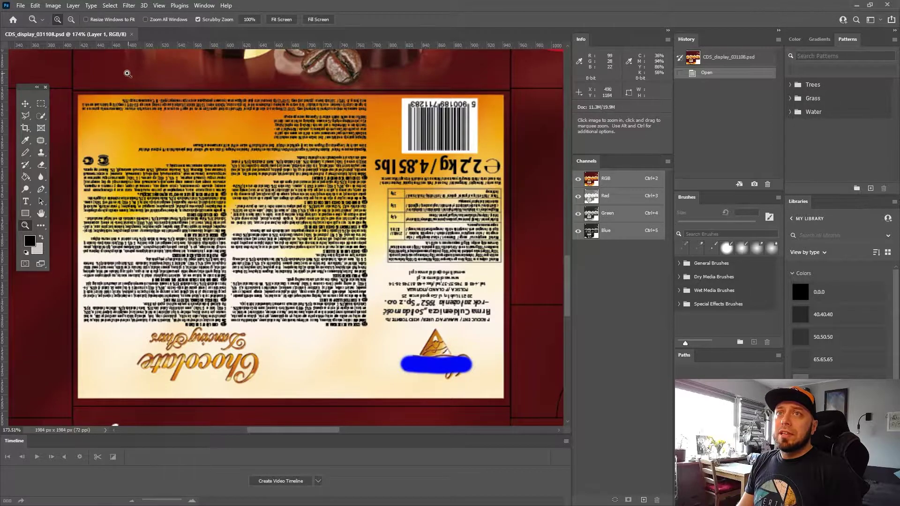
{"action": "scroll", "coordinate": [570, 268], "scroll_direction": "down", "scroll_amount": 1}
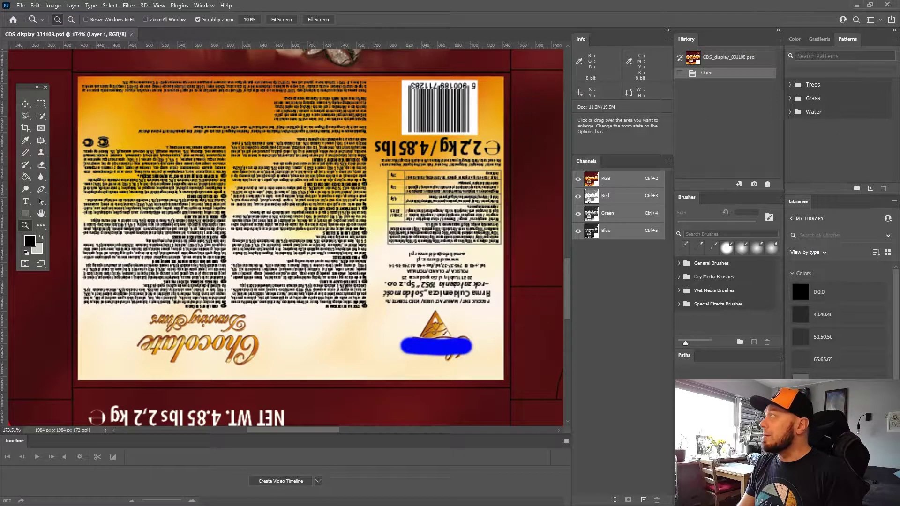
{"action": "left_click", "coordinate": [281, 19]}
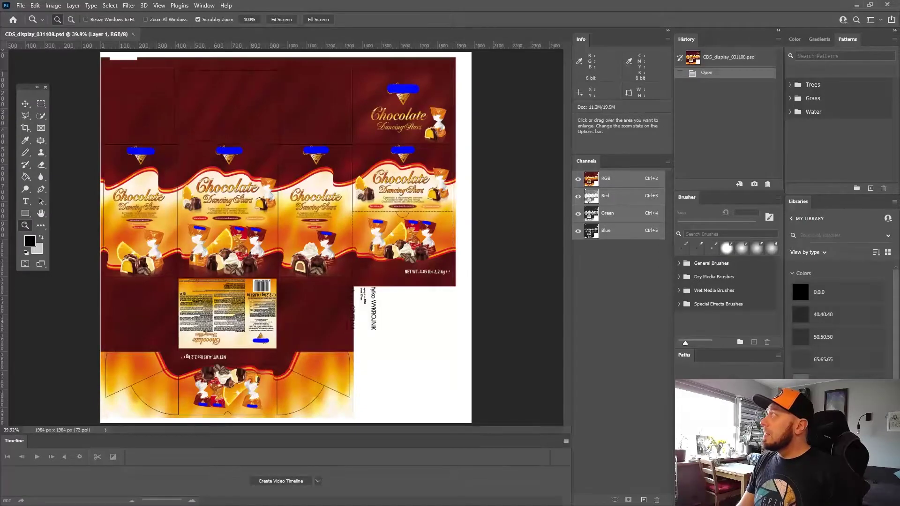
Convert the Background to Layer 0 and rotate the packaging artwork 180°.
{"action": "left_click", "coordinate": [675, 213]}
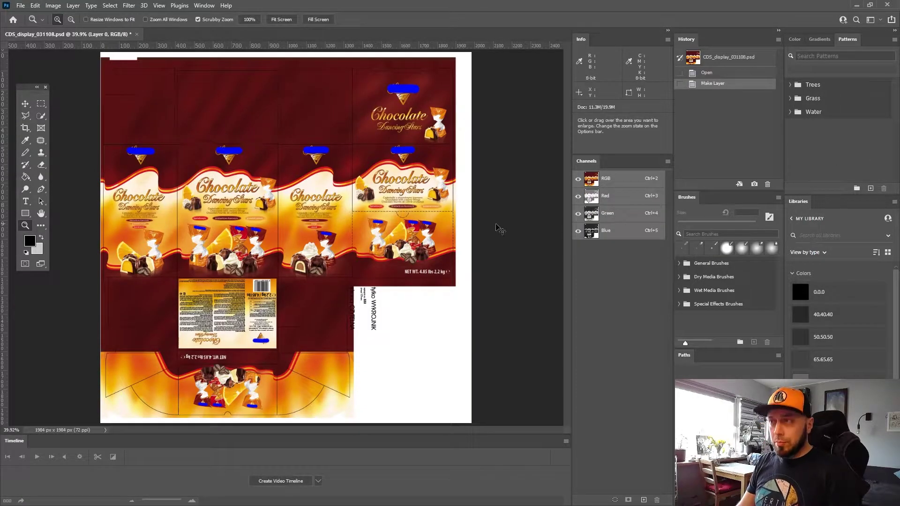
{"action": "key", "text": "ctrl+t"}
{"action": "left_click_drag", "start_coordinate": [480, 56], "coordinate": [80, 426]}
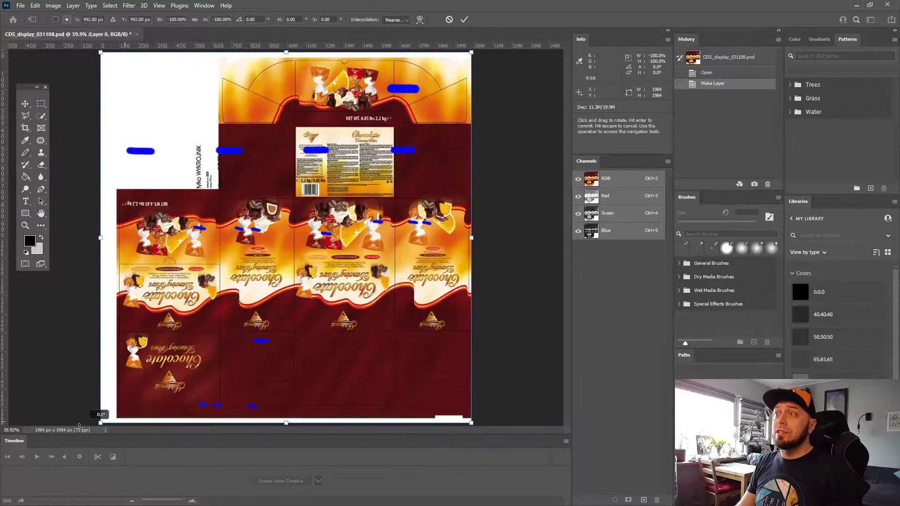
{"action": "left_click", "coordinate": [25, 225]}
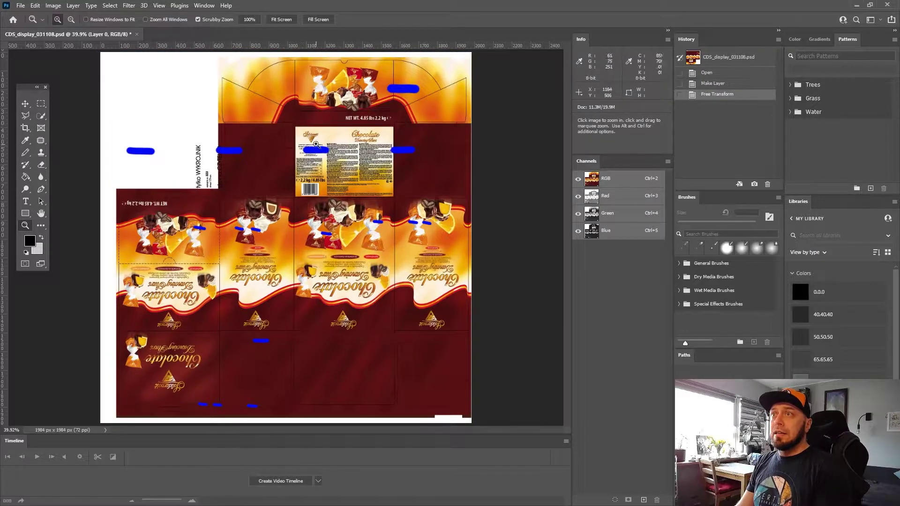
Zoom in on the label and move Layer 1's blue cover-up marks up over the text.
{"action": "mouse_move", "coordinate": [317, 145]}
{"action": "left_mouse_down"}
{"action": "mouse_move", "coordinate": [472, 246]}
{"action": "mouse_move", "coordinate": [420, 230]}
{"action": "mouse_move", "coordinate": [497, 225]}
{"action": "left_mouse_up"}
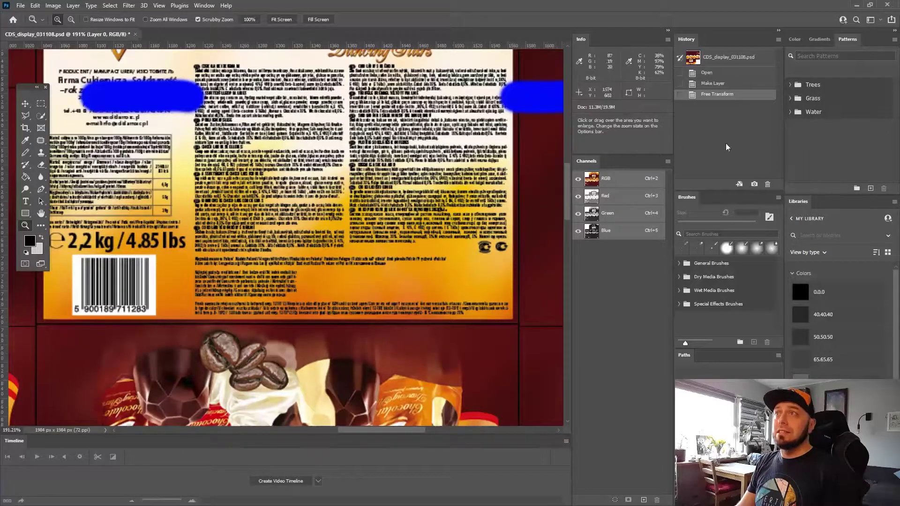
{"action": "key", "text": "alt+bracketright"}
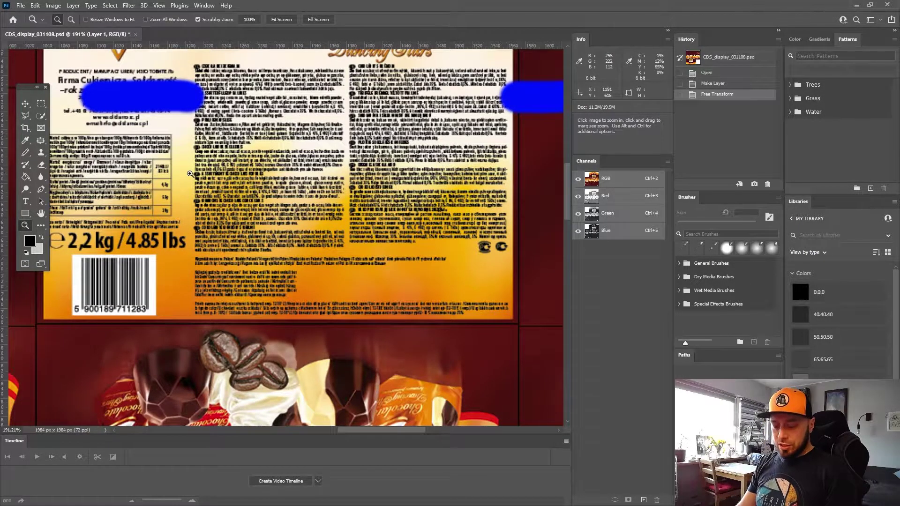
{"action": "key", "text": "v"}
{"action": "mouse_move", "coordinate": [190, 175]}
{"action": "left_mouse_down"}
{"action": "mouse_move", "coordinate": [174, 126]}
{"action": "mouse_move", "coordinate": [213, 186]}
{"action": "left_mouse_up"}
{"action": "left_click_drag", "start_coordinate": [278, 199], "coordinate": [273, 175]}
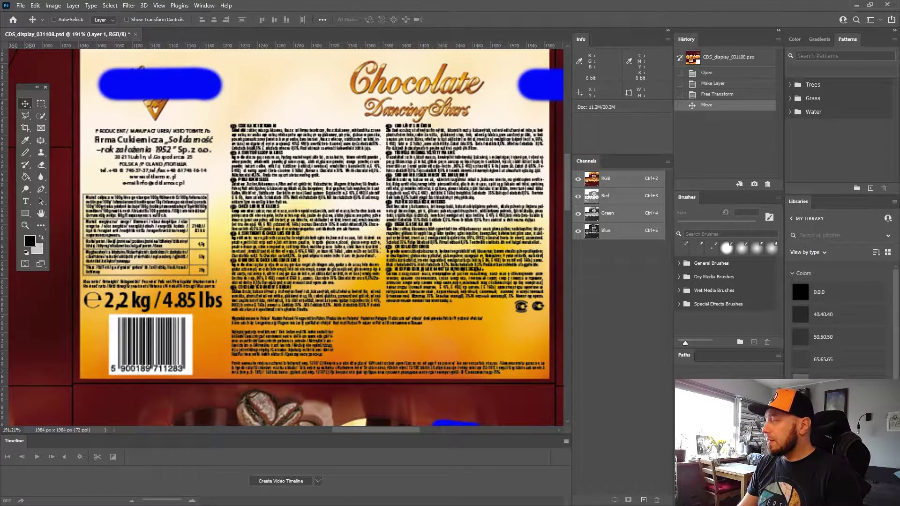
{"action": "key", "text": "alt+Tab"}
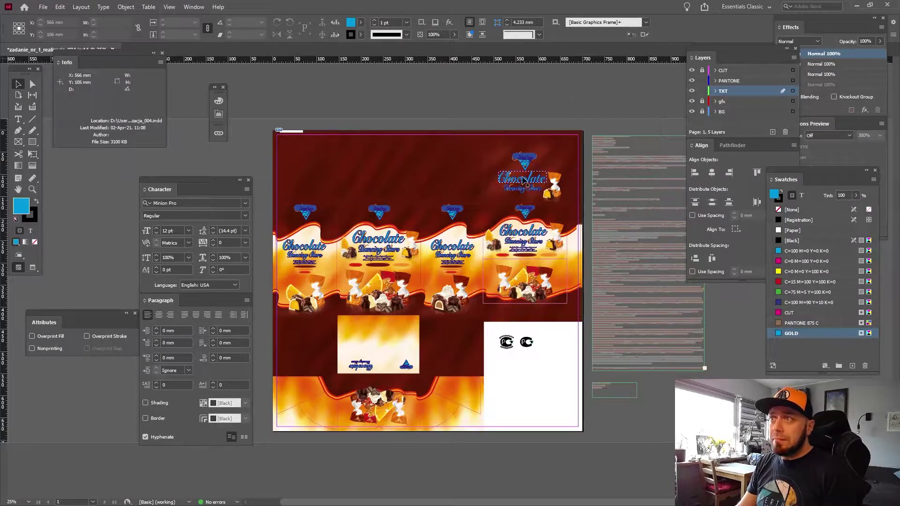
Dock the Attributes panel, move the Character/Paragraph panels aside, and select all the nutrition frame's text.
{"action": "key", "text": "z"}
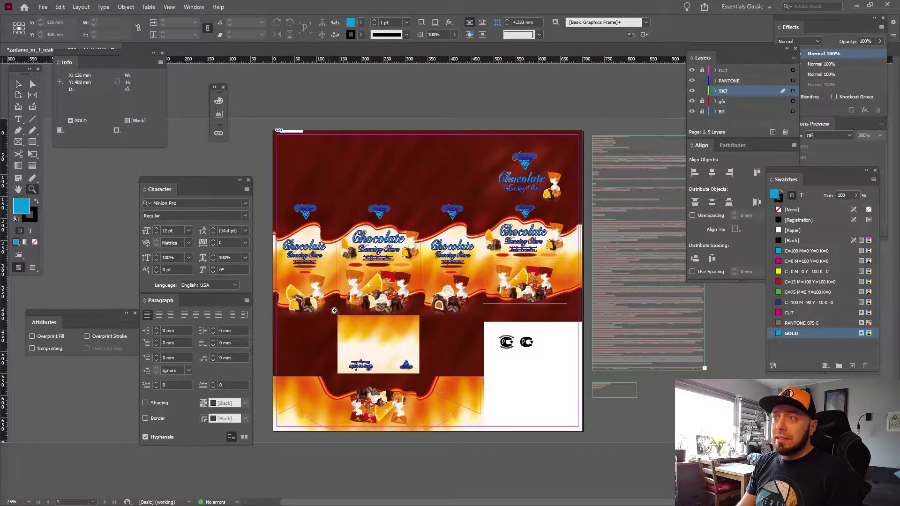
{"action": "left_click_drag", "start_coordinate": [100, 324], "coordinate": [79, 453]}
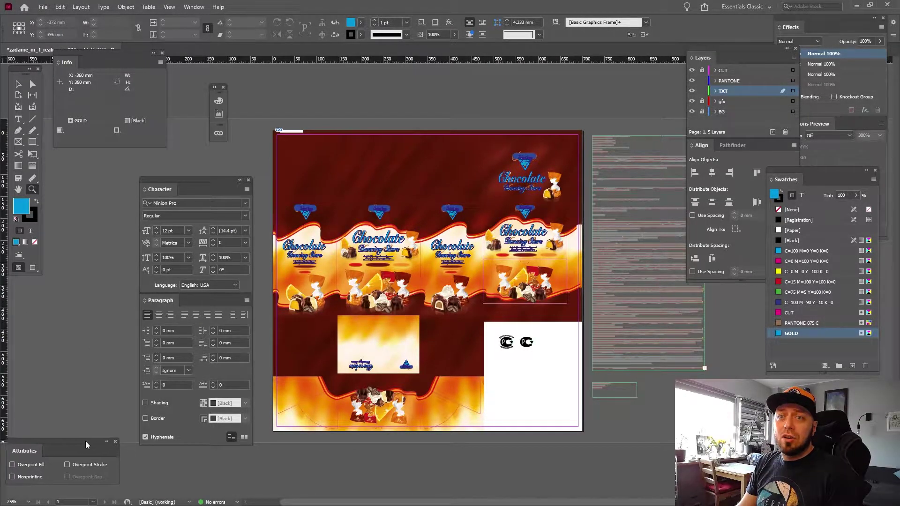
{"action": "left_click_drag", "start_coordinate": [209, 186], "coordinate": [132, 122]}
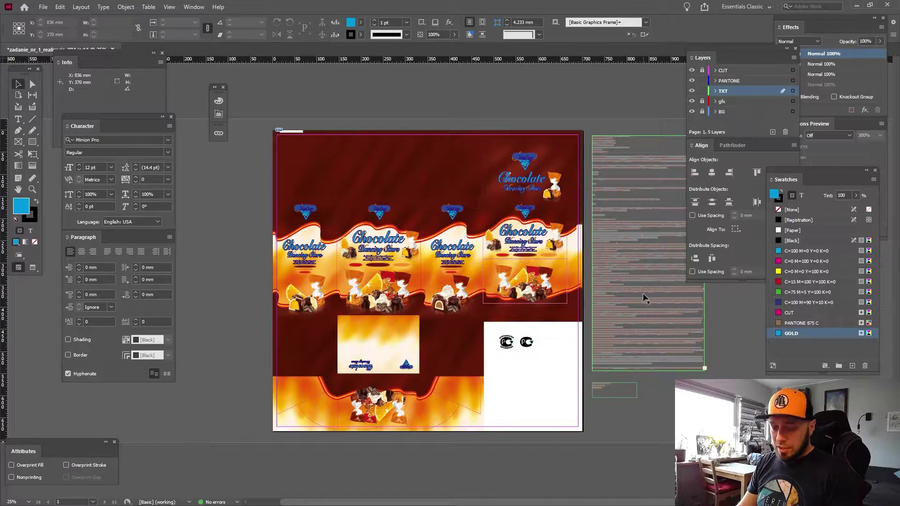
{"action": "left_click", "coordinate": [650, 217]}
{"action": "left_click", "coordinate": [438, 224]}
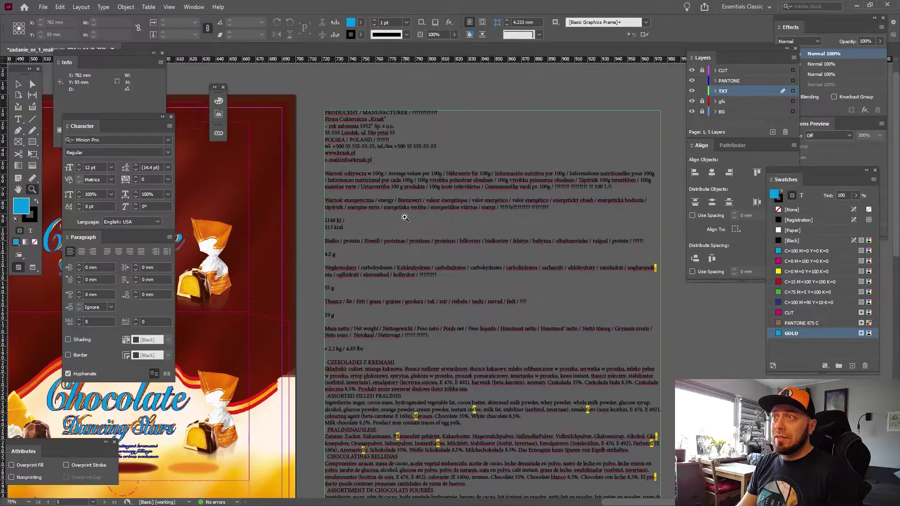
{"action": "double_click", "coordinate": [418, 187]}
{"action": "key", "text": "ctrl+a"}
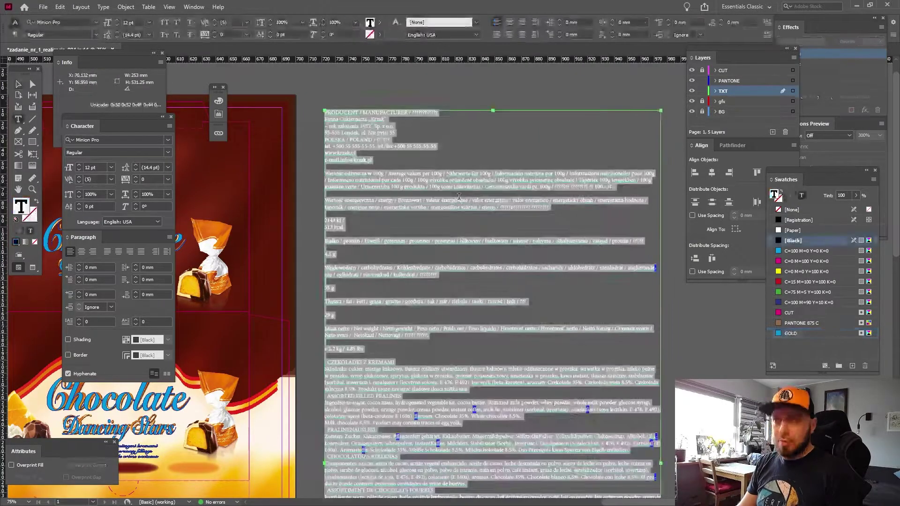
Change the text from 12 pt Minion Pro to 6 pt Myriad Pro, then reselect the frame.
{"action": "left_click", "coordinate": [149, 22]}
{"action": "left_click", "coordinate": [137, 45]}
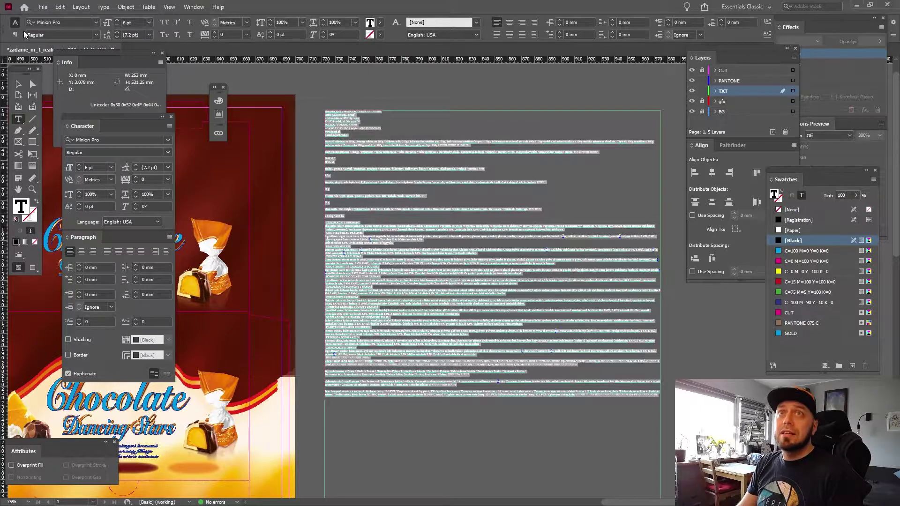
{"action": "left_click", "coordinate": [95, 22]}
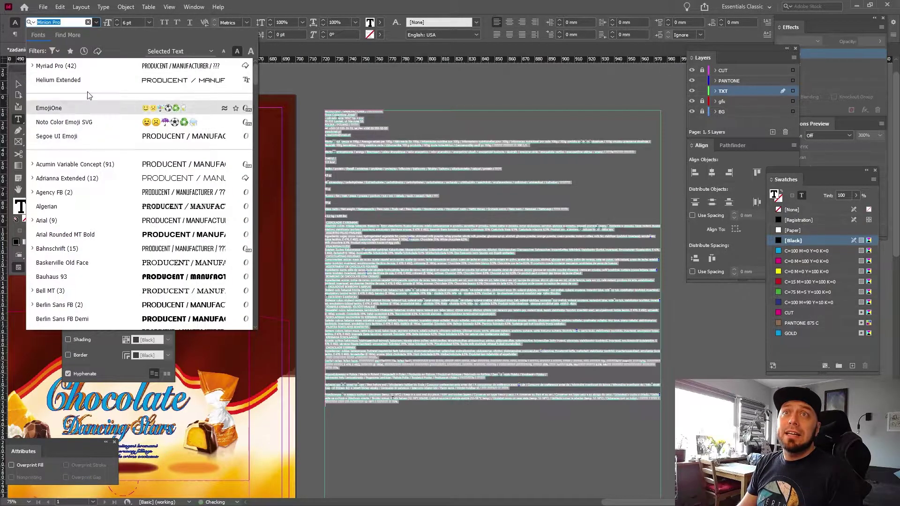
{"action": "left_click", "coordinate": [75, 67]}
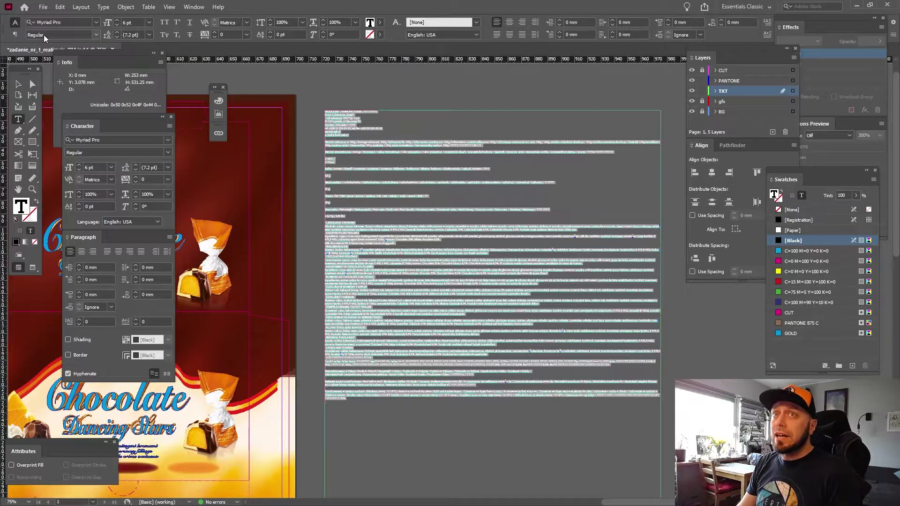
{"action": "key", "text": "Escape"}
{"action": "scroll", "coordinate": [480, 347], "scroll_direction": "down", "scroll_amount": 8}
{"action": "left_click", "coordinate": [478, 347]}
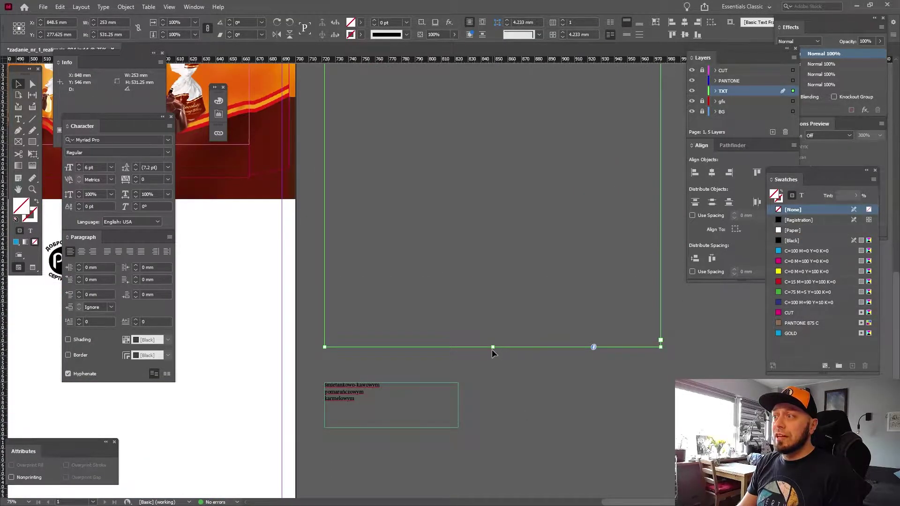
Shorten the text frame to 227.5 mm tall and move it over the back label panel.
{"action": "scroll", "coordinate": [505, 309], "scroll_direction": "up", "scroll_amount": 3}
{"action": "scroll", "coordinate": [505, 304], "scroll_direction": "up", "scroll_amount": 3}
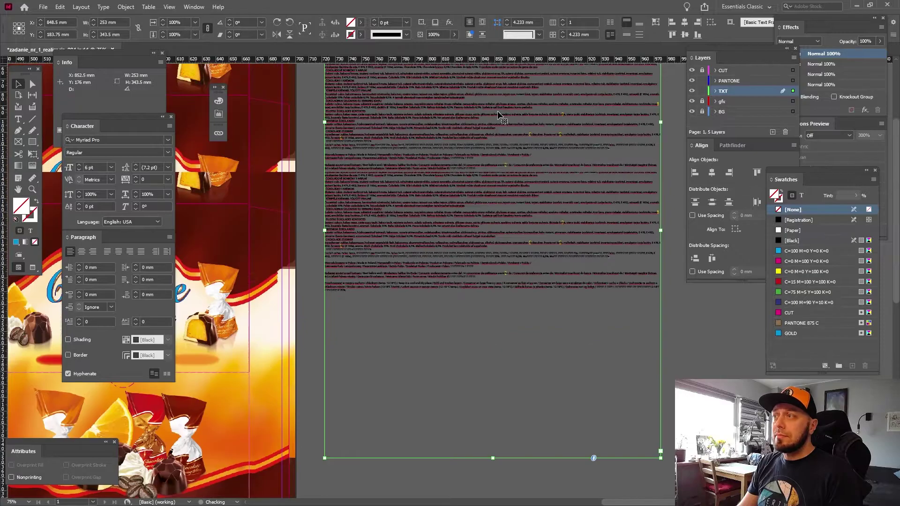
{"action": "scroll", "coordinate": [506, 300], "scroll_direction": "up", "scroll_amount": 2}
{"action": "scroll", "coordinate": [505, 300], "scroll_direction": "down", "scroll_amount": 2}
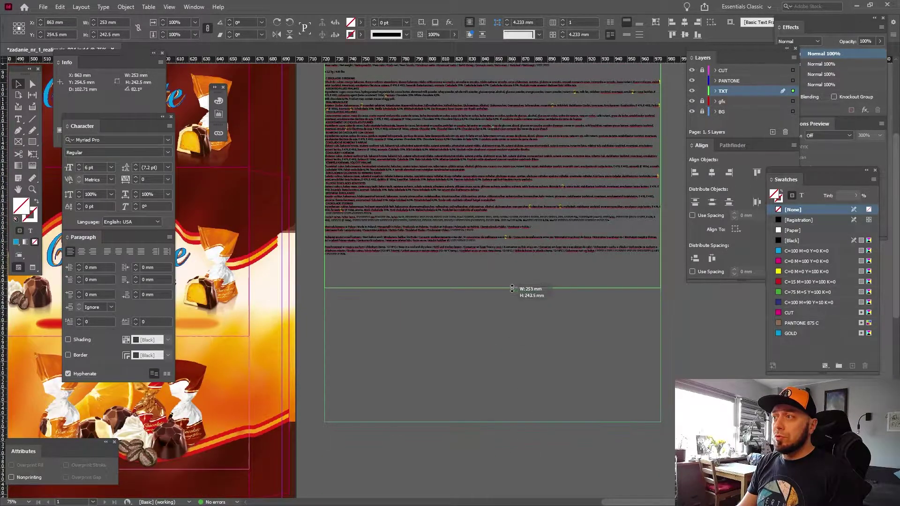
{"action": "left_click_drag", "start_coordinate": [493, 423], "coordinate": [492, 268]}
{"action": "scroll", "coordinate": [604, 192], "scroll_direction": "left", "scroll_amount": 5}
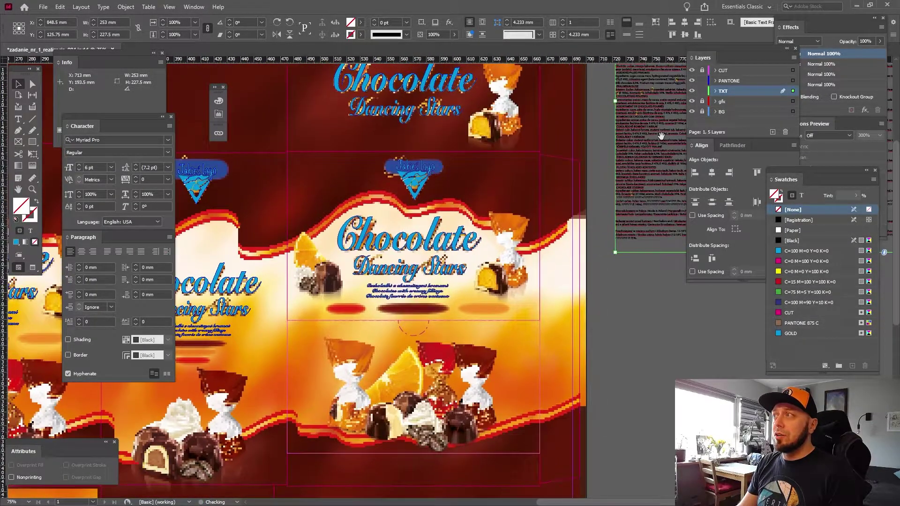
{"action": "mouse_move", "coordinate": [604, 191]}
{"action": "left_mouse_down"}
{"action": "mouse_move", "coordinate": [619, 120]}
{"action": "mouse_move", "coordinate": [574, 240]}
{"action": "mouse_move", "coordinate": [409, 286]}
{"action": "left_mouse_up"}
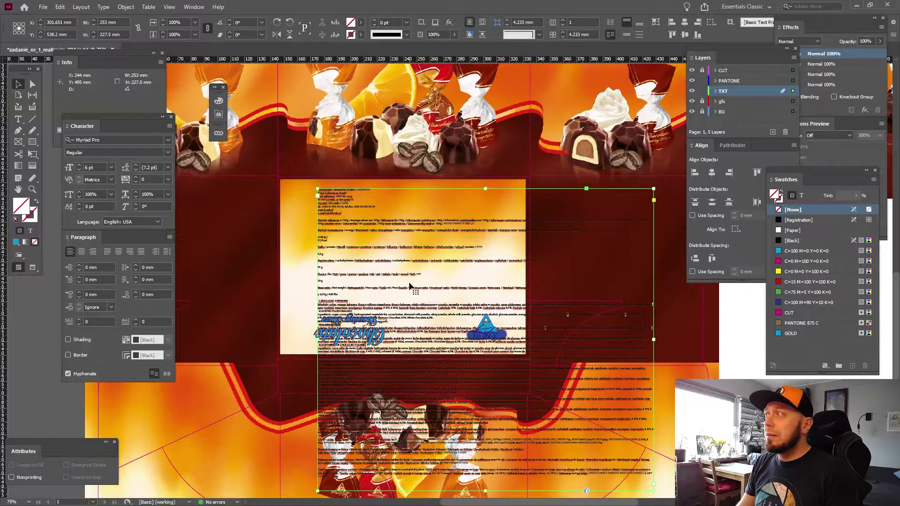
{"action": "left_click", "coordinate": [706, 82]}
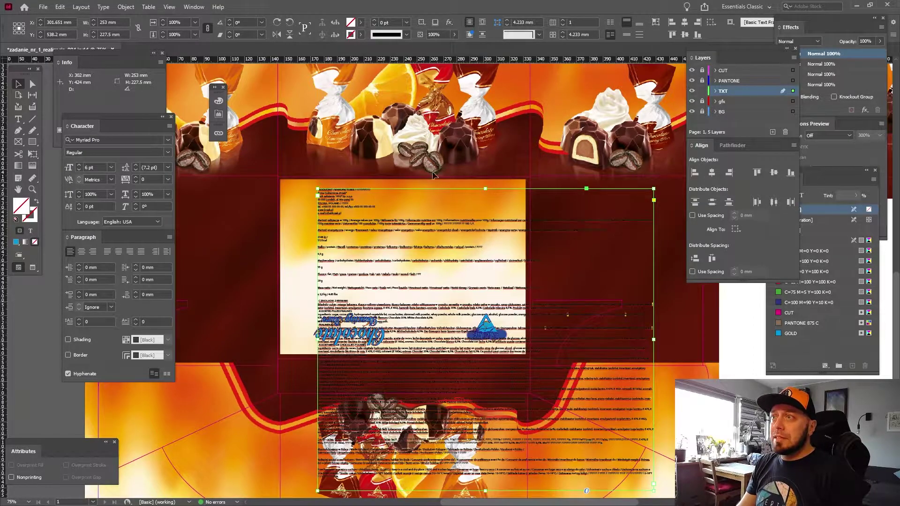
Rotate the spread view 180° from View > Rotate Spread.
{"action": "left_click", "coordinate": [170, 10]}
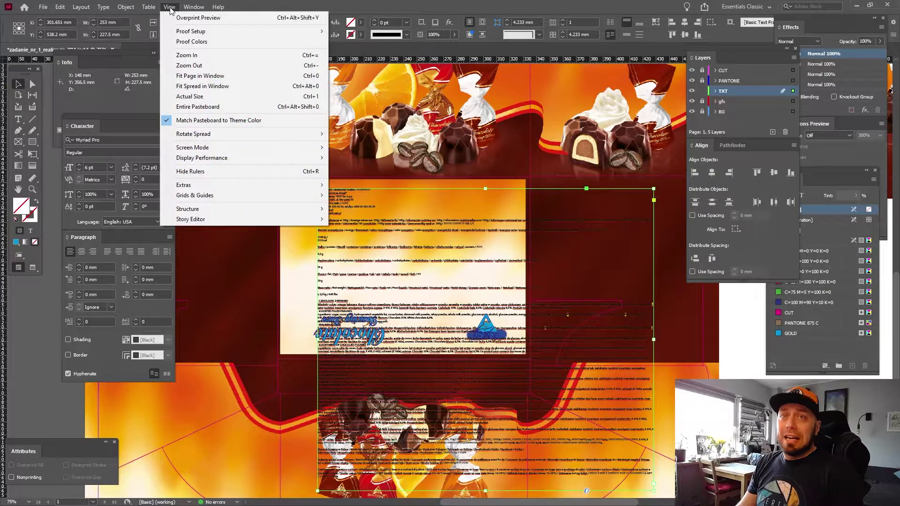
{"action": "mouse_move", "coordinate": [211, 133]}
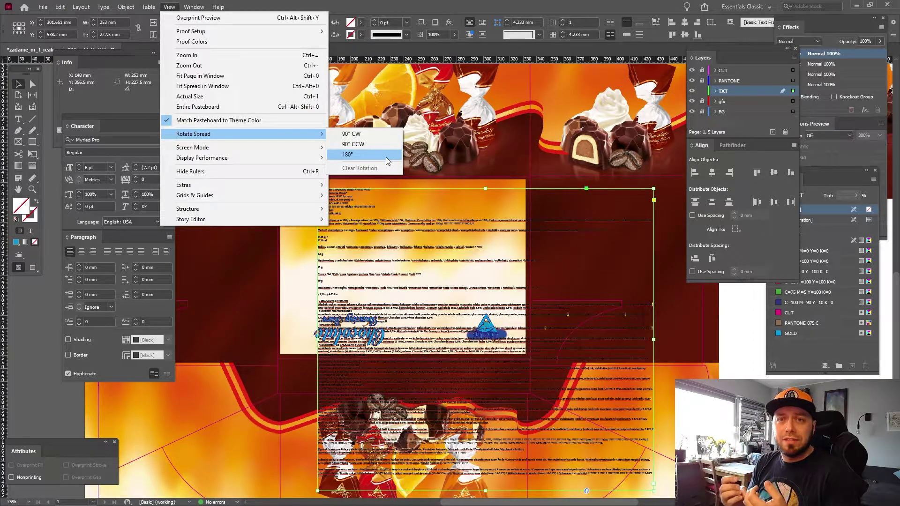
{"action": "left_click", "coordinate": [386, 158]}
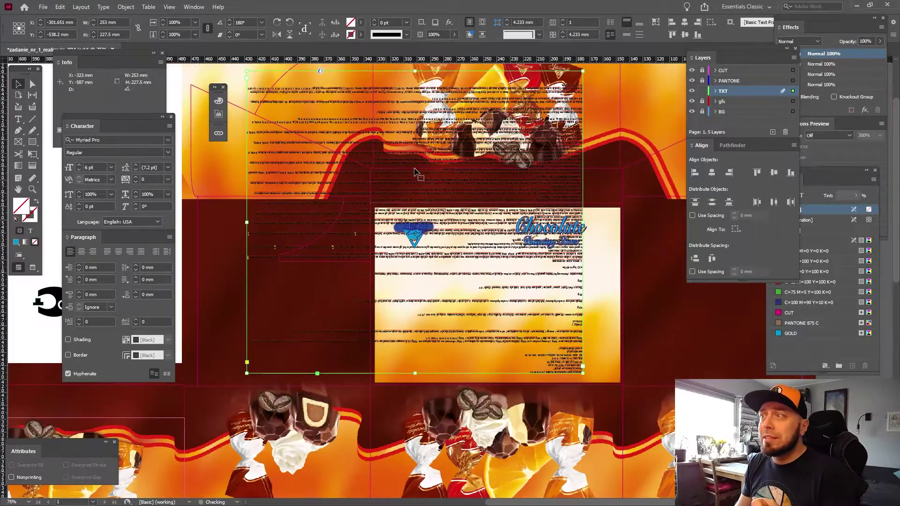
Rotate the nutrition text frame to 0° and move it onto the cream label panel.
{"action": "scroll", "coordinate": [545, 289], "scroll_direction": "up", "scroll_amount": 3}
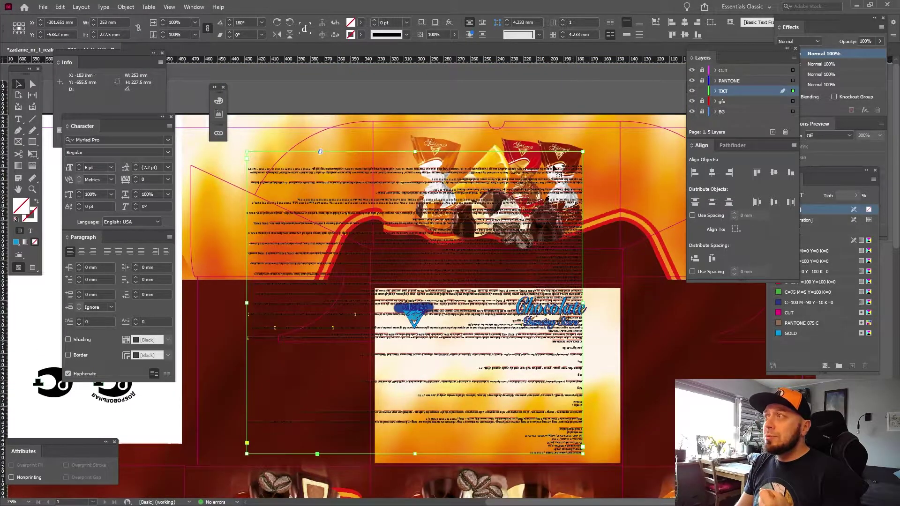
{"action": "left_click_drag", "start_coordinate": [588, 148], "coordinate": [226, 193]}
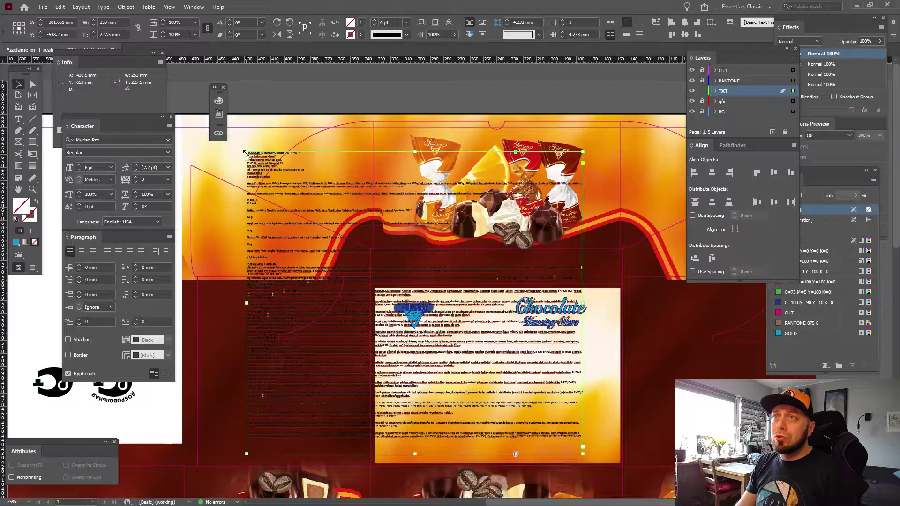
{"action": "left_click_drag", "start_coordinate": [347, 235], "coordinate": [470, 423]}
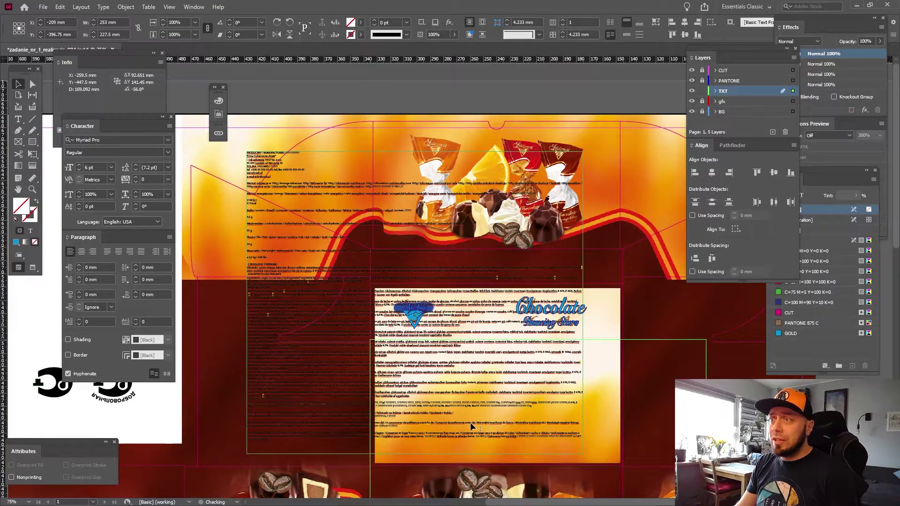
{"action": "key", "text": "ctrl+equal"}
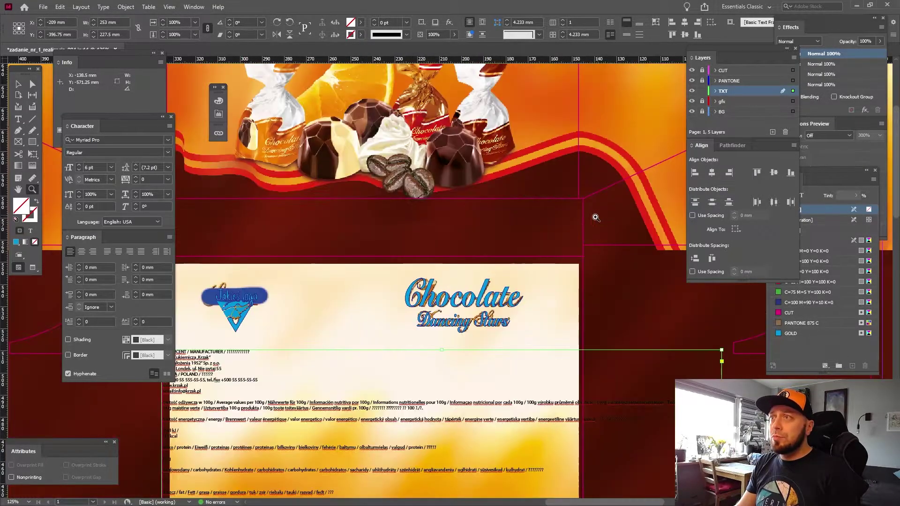
{"action": "key", "text": "ctrl+equal"}
Dock the Character panels under the Info panel to tidy the workspace.
{"action": "mouse_move", "coordinate": [137, 116]}
{"action": "left_mouse_down"}
{"action": "mouse_move", "coordinate": [130, 135]}
{"action": "mouse_move", "coordinate": [128, 120]}
{"action": "left_mouse_up"}
{"action": "left_click_drag", "start_coordinate": [355, 240], "coordinate": [400, 164]}
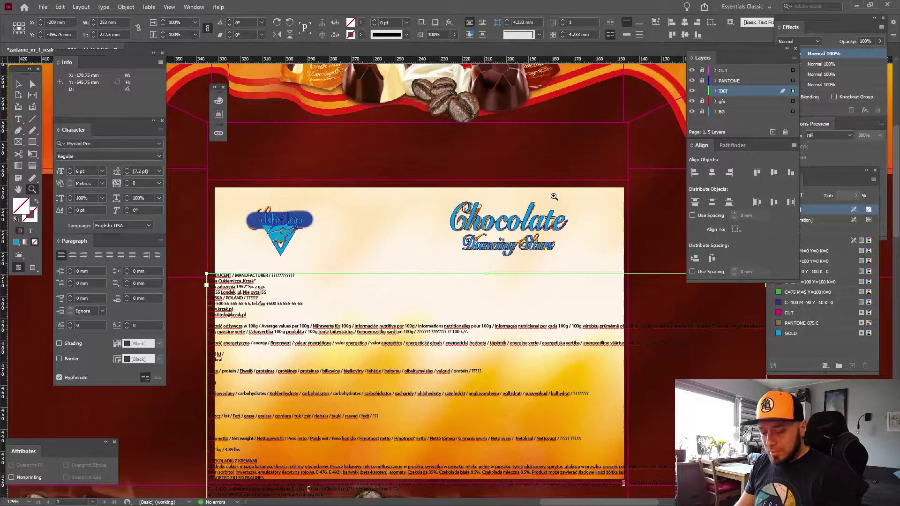
{"action": "key", "text": "v"}
{"action": "left_click", "coordinate": [631, 180]}
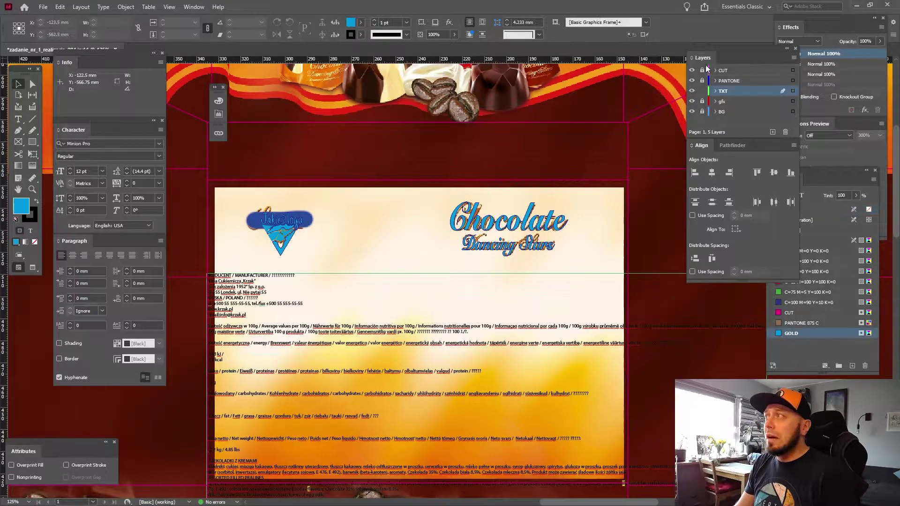
Lock the PANTONE layer, then nudge the magenta CUT outline right and down.
{"action": "left_click", "coordinate": [701, 80]}
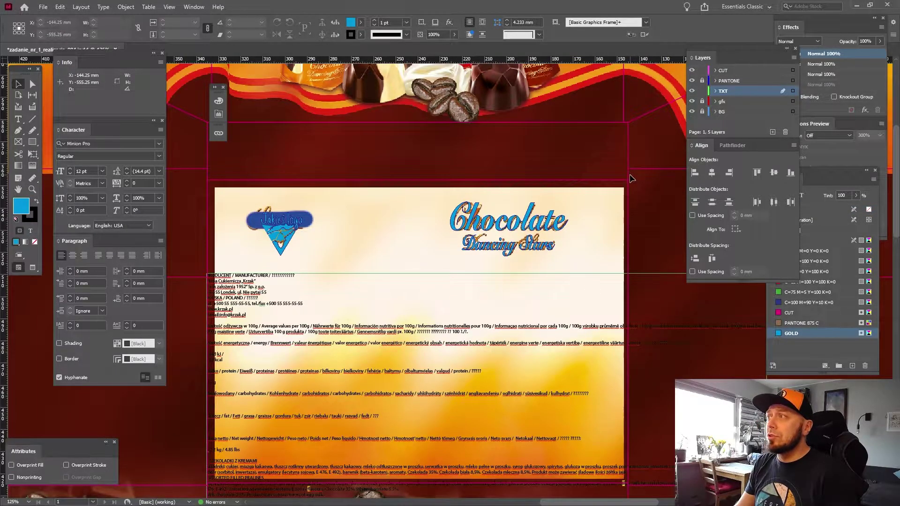
{"action": "left_click", "coordinate": [629, 177]}
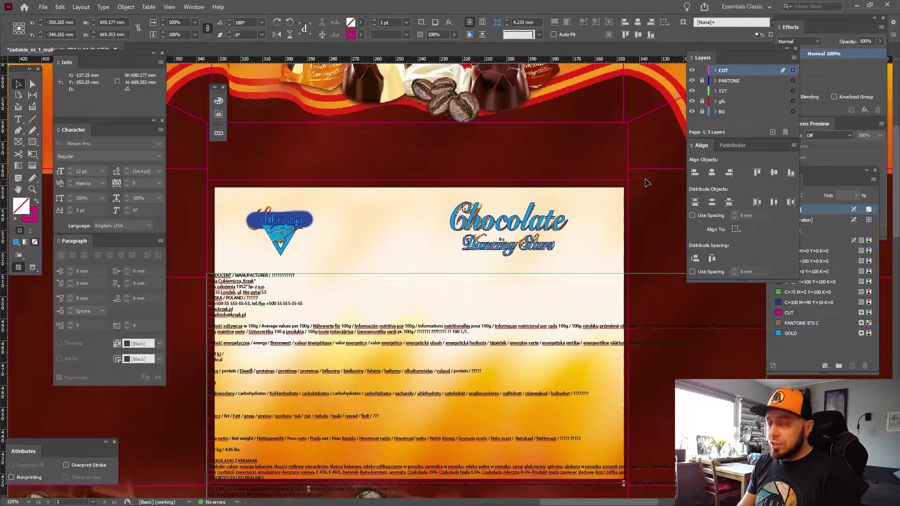
{"action": "key", "text": "Right"}
{"action": "key", "text": "Right"}
{"action": "key", "text": "Down"}
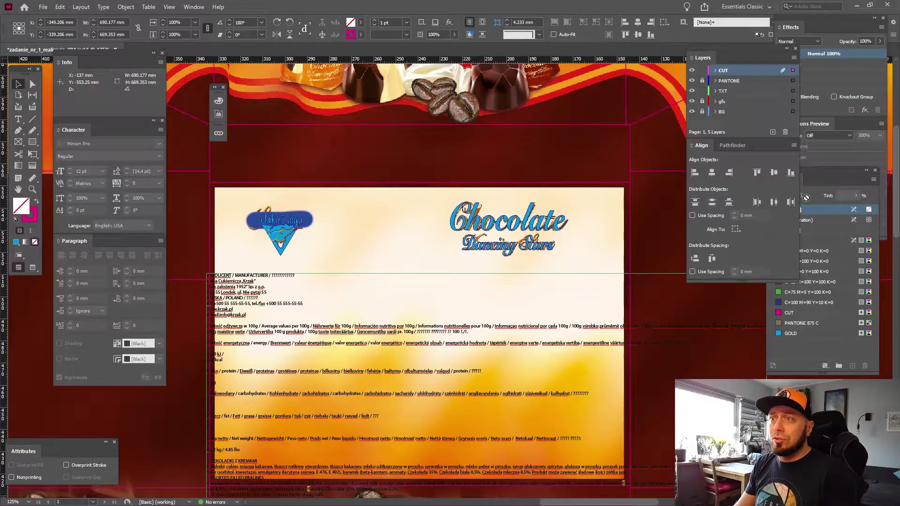
Undo the CUT outline nudge and drag the nutrition text frame down onto the cream label.
{"action": "left_click", "coordinate": [703, 368]}
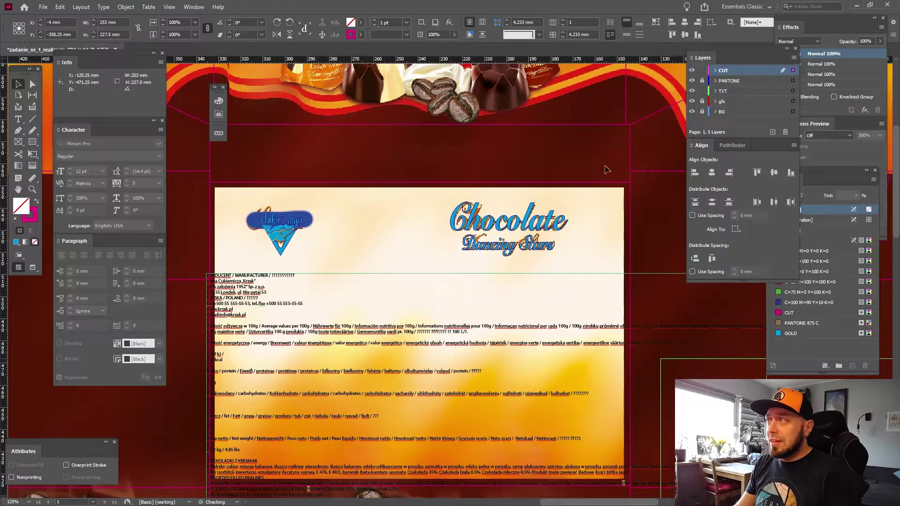
{"action": "key", "text": "ctrl+z"}
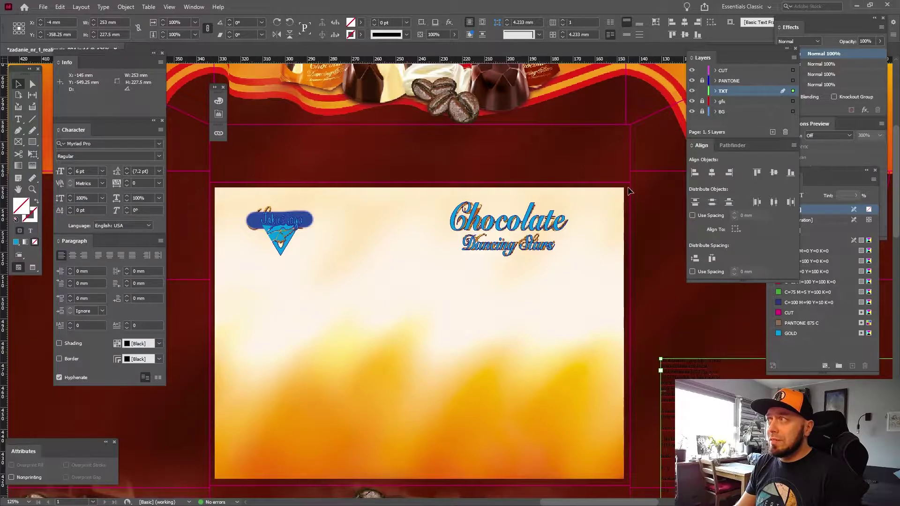
{"action": "left_click", "coordinate": [630, 398]}
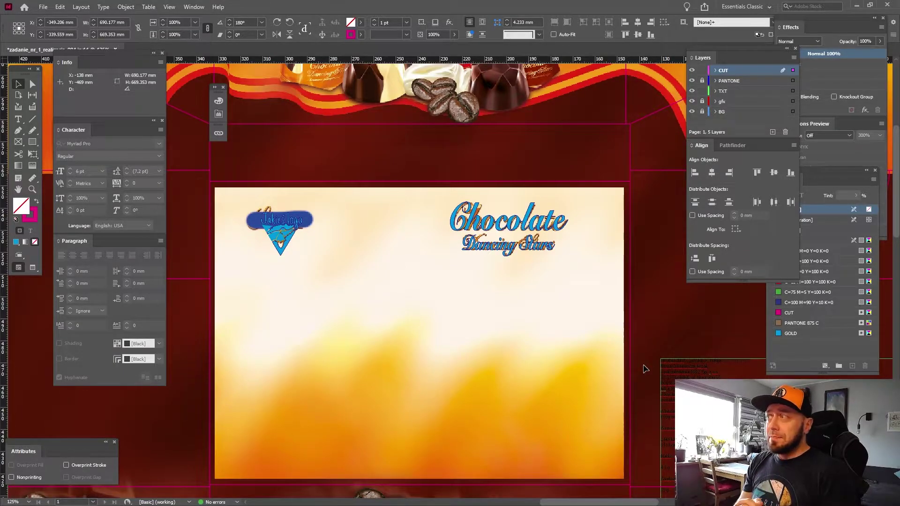
{"action": "scroll", "coordinate": [644, 369], "scroll_direction": "down", "scroll_amount": 5}
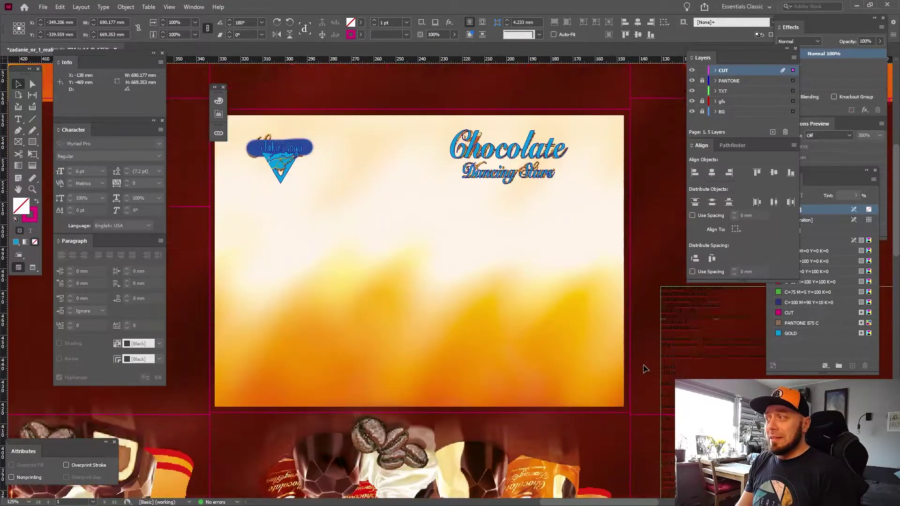
{"action": "scroll", "coordinate": [644, 369], "scroll_direction": "up", "scroll_amount": 5}
{"action": "mouse_move", "coordinate": [643, 370]}
{"action": "left_mouse_down"}
{"action": "mouse_move", "coordinate": [419, 358]}
{"action": "mouse_move", "coordinate": [341, 330]}
{"action": "left_mouse_up"}
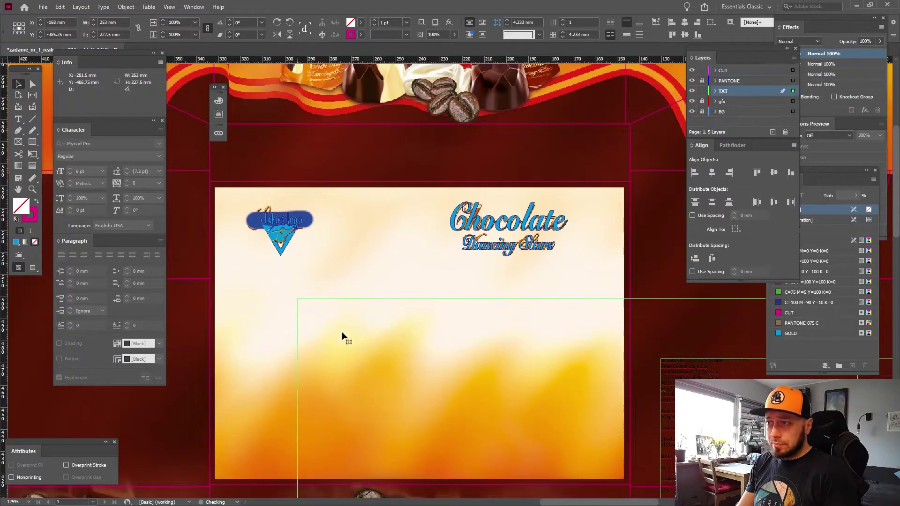
{"action": "scroll", "coordinate": [440, 321], "scroll_direction": "down", "scroll_amount": 4}
Zoom out and resize the nutrition text frame from its side and bottom handles.
{"action": "key", "text": "ctrl+minus"}
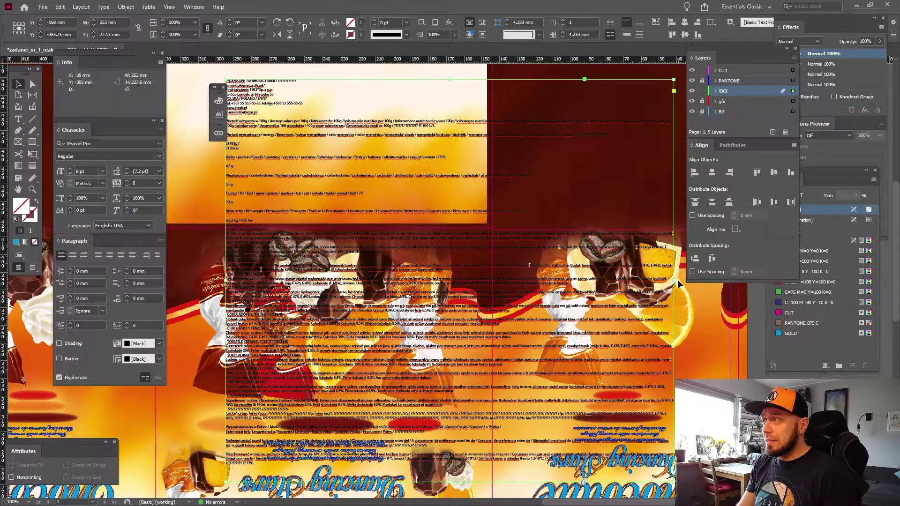
{"action": "left_click_drag", "start_coordinate": [674, 282], "coordinate": [492, 281]}
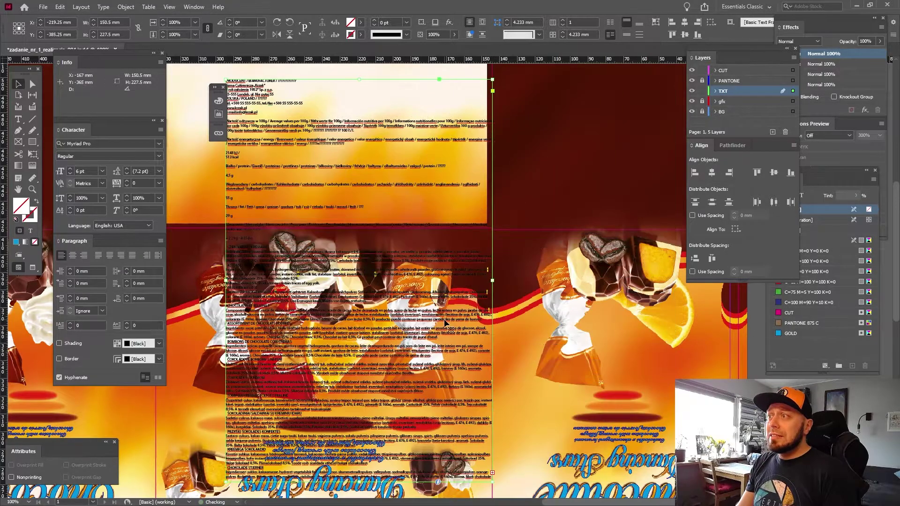
{"action": "scroll", "coordinate": [430, 336], "scroll_direction": "down", "scroll_amount": 5}
{"action": "left_click_drag", "start_coordinate": [361, 269], "coordinate": [367, 124]}
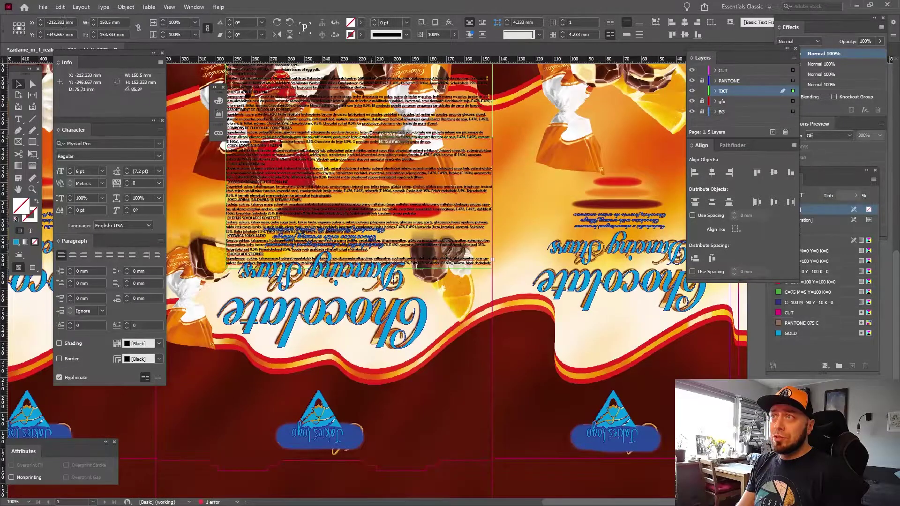
{"action": "scroll", "coordinate": [367, 123], "scroll_direction": "up", "scroll_amount": 10}
{"action": "scroll", "coordinate": [474, 467], "scroll_direction": "left", "scroll_amount": 3}
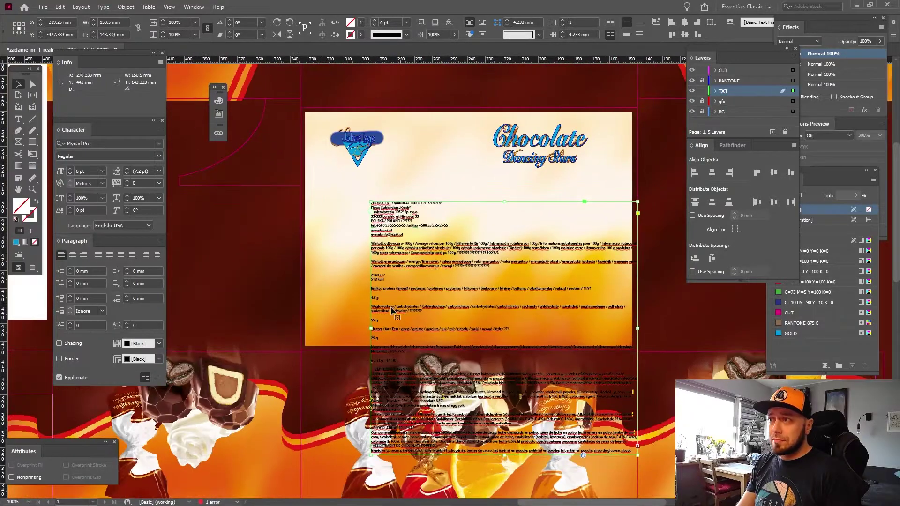
Reshape the frame into a single narrow column fitted on the left of the label.
{"action": "left_click_drag", "start_coordinate": [369, 328], "coordinate": [350, 322]}
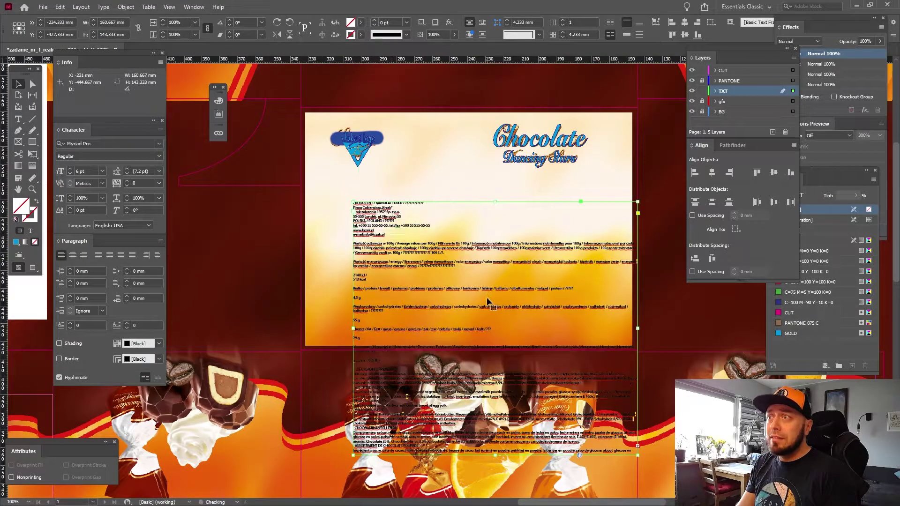
{"action": "left_click_drag", "start_coordinate": [485, 298], "coordinate": [440, 268]}
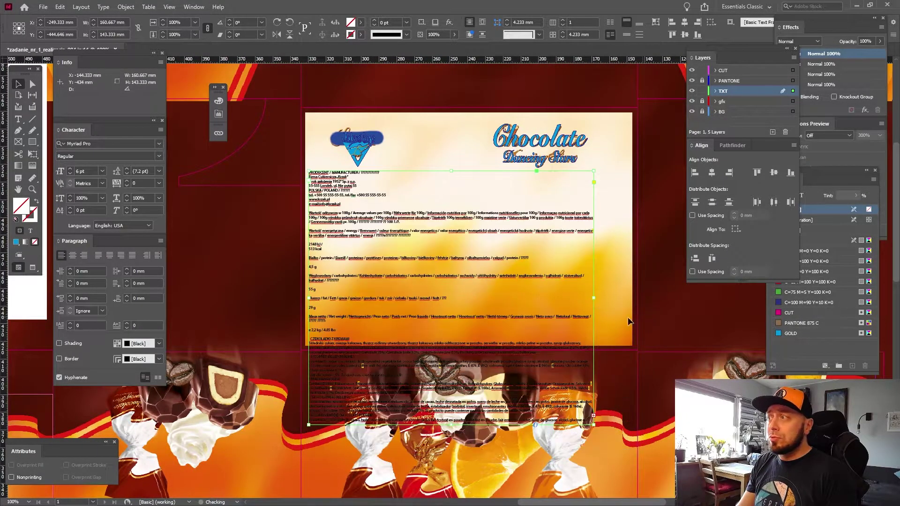
{"action": "left_click_drag", "start_coordinate": [593, 297], "coordinate": [487, 298]}
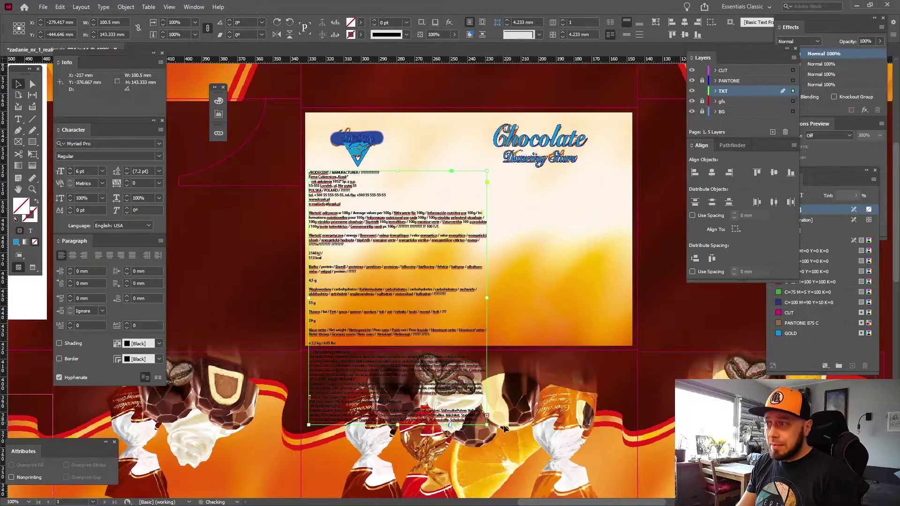
{"action": "left_click_drag", "start_coordinate": [397, 424], "coordinate": [398, 295]}
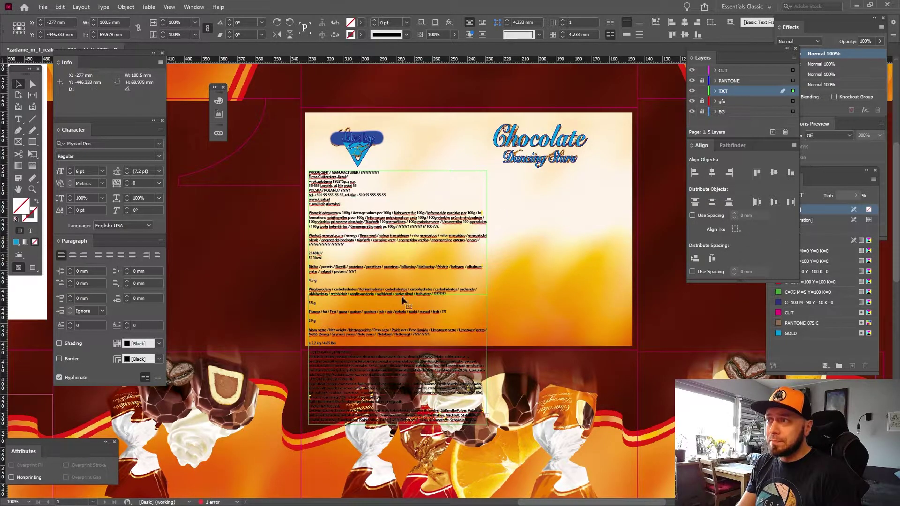
{"action": "key", "text": "f"}
Flow the overset text into a new right-hand frame and rotate it upright to 0°.
{"action": "left_click_drag", "start_coordinate": [499, 172], "coordinate": [624, 296]}
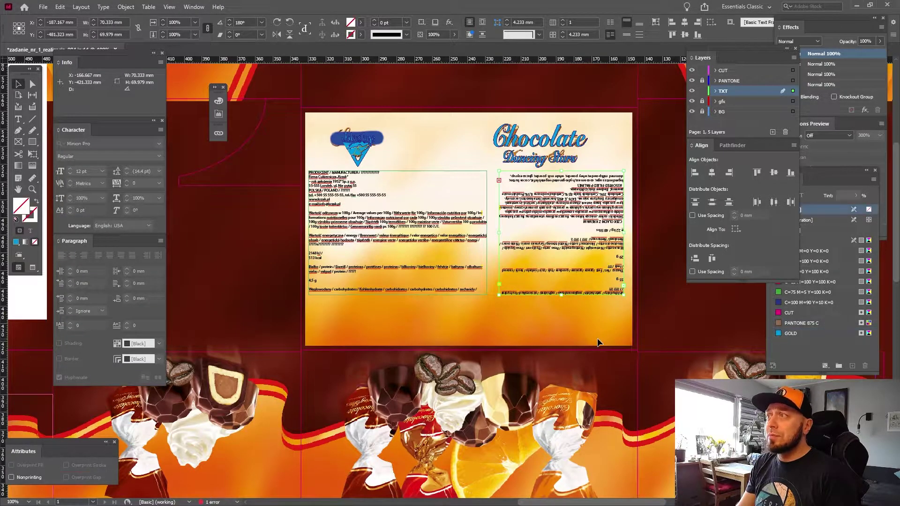
{"action": "left_click_drag", "start_coordinate": [628, 173], "coordinate": [506, 326]}
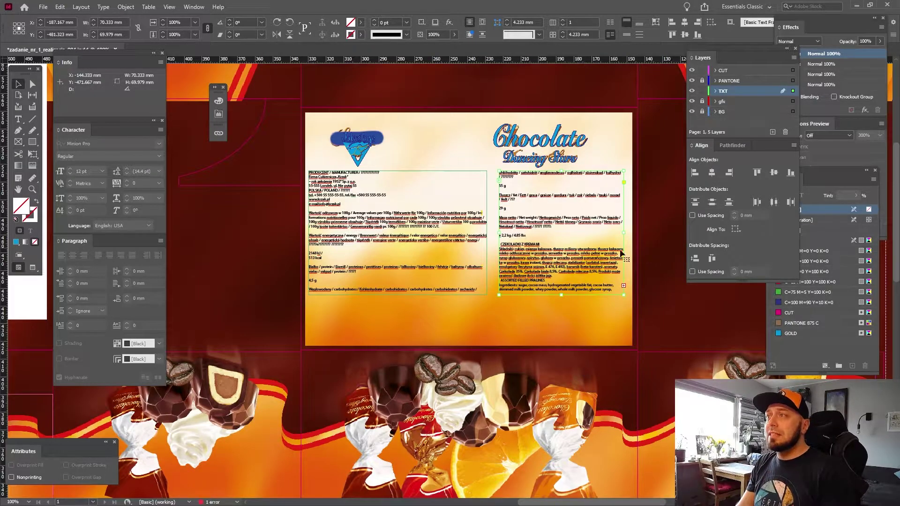
{"action": "scroll", "coordinate": [593, 295], "scroll_direction": "up", "scroll_amount": 3}
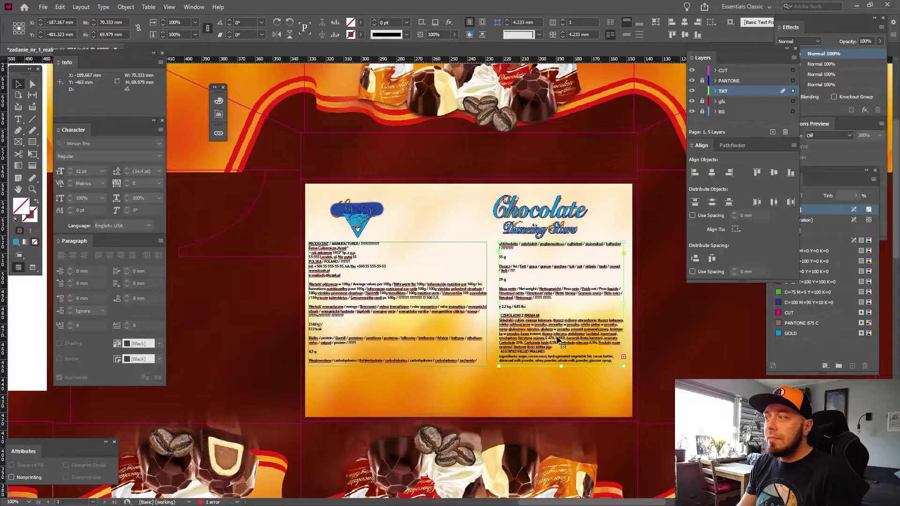
{"action": "left_click", "coordinate": [472, 270]}
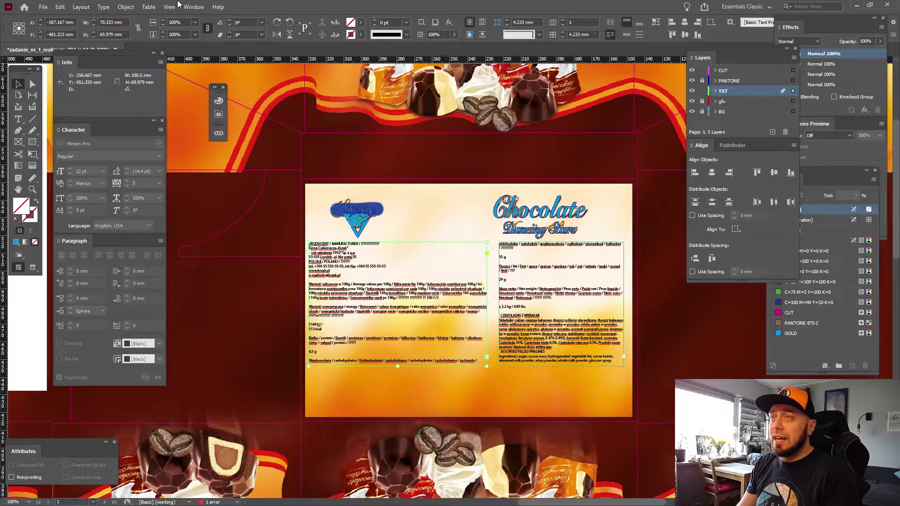
Hide the frame edges on the page.
{"action": "left_click", "coordinate": [104, 6]}
{"action": "left_click", "coordinate": [104, 6]}
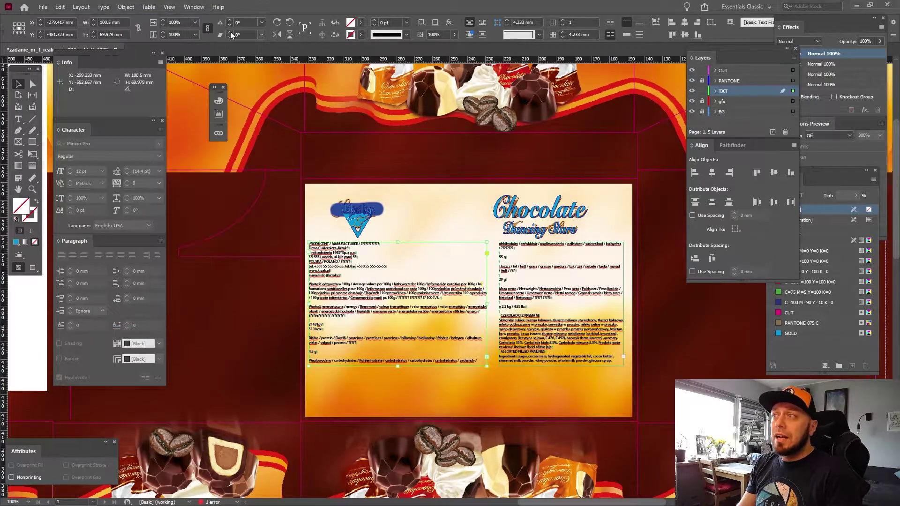
{"action": "left_click", "coordinate": [170, 7]}
{"action": "mouse_move", "coordinate": [183, 185]}
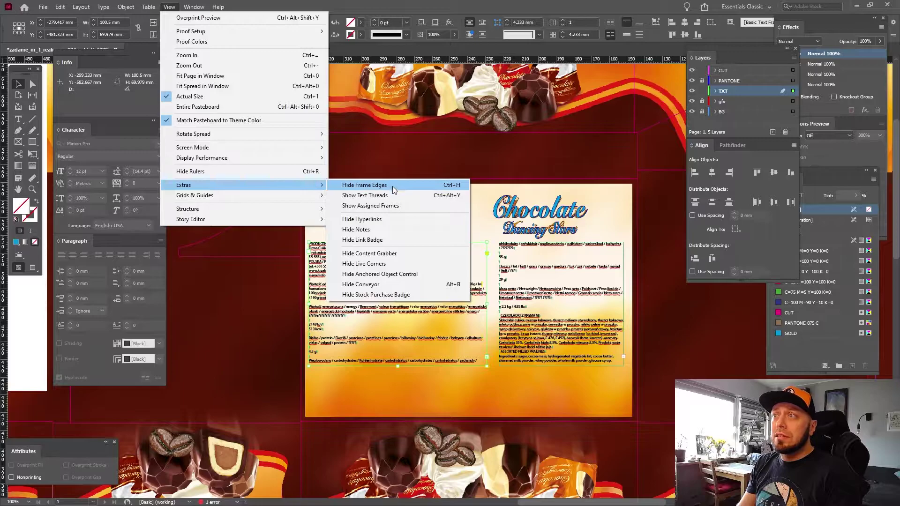
{"action": "left_click", "coordinate": [392, 186]}
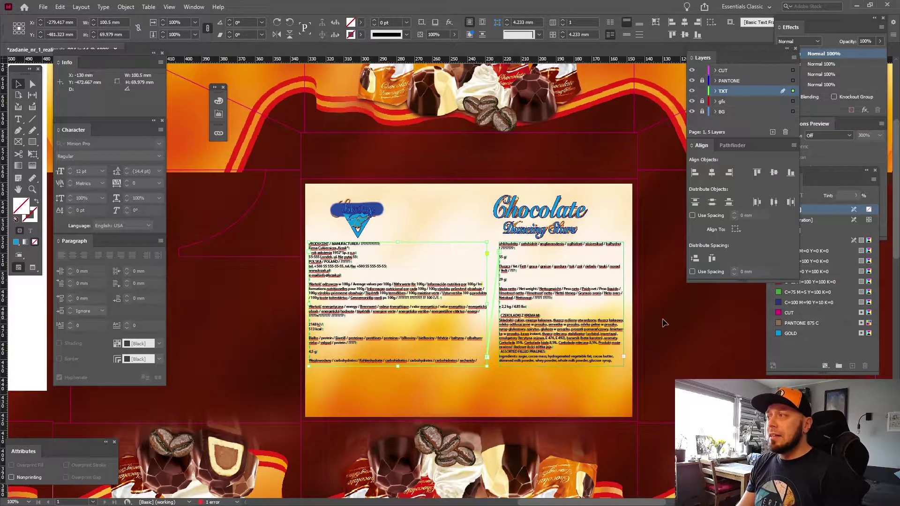
Narrow both text frames and thread the overflow into a new frame, then undo it.
{"action": "left_click", "coordinate": [553, 298]}
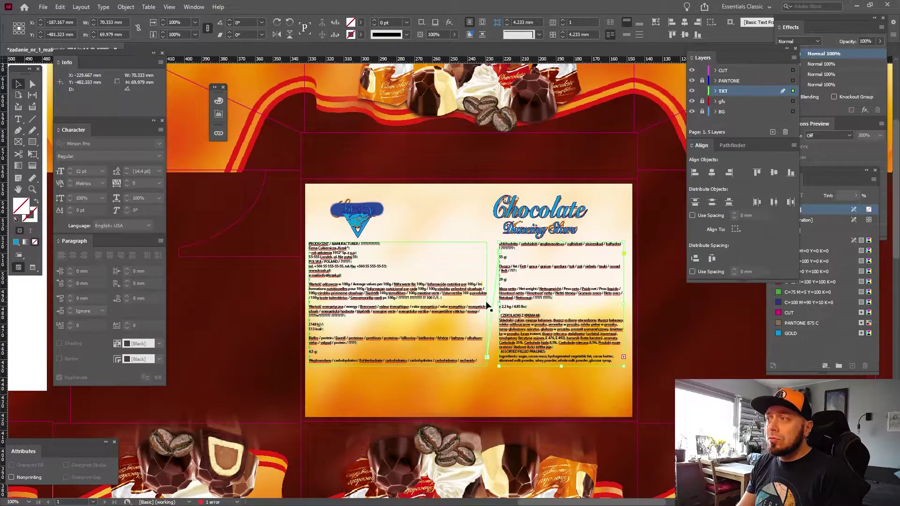
{"action": "left_click_drag", "start_coordinate": [487, 302], "coordinate": [437, 305]}
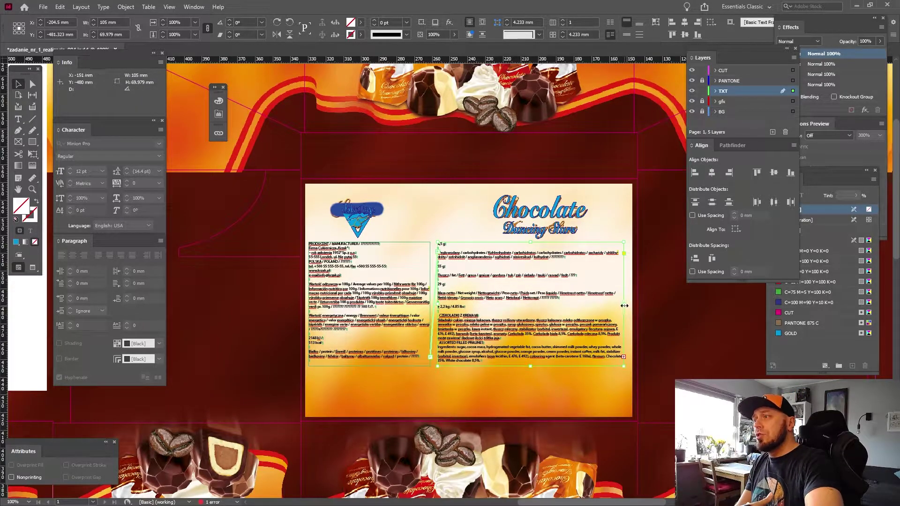
{"action": "left_click_drag", "start_coordinate": [623, 311], "coordinate": [518, 312]}
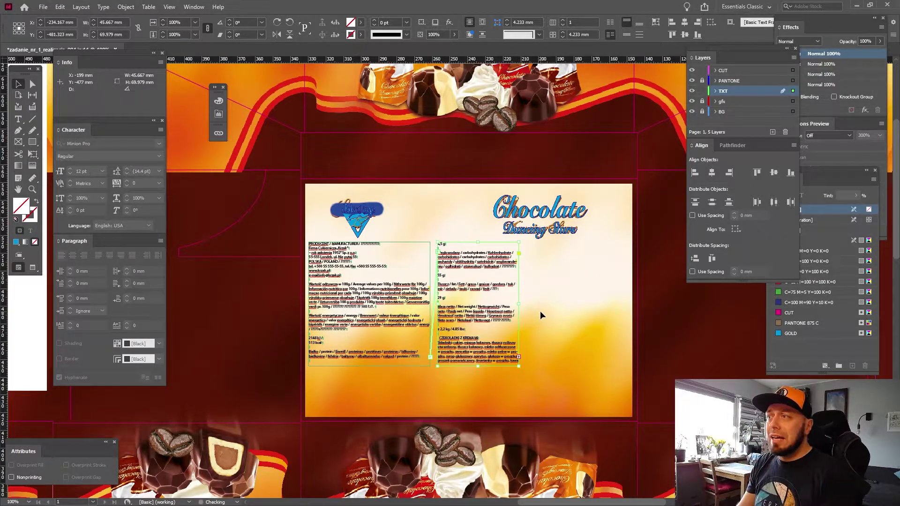
{"action": "left_click", "coordinate": [518, 357]}
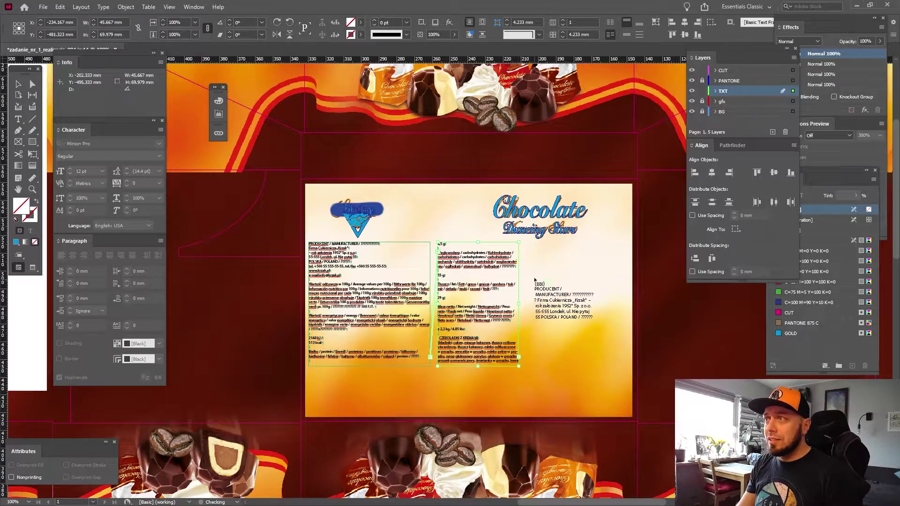
{"action": "mouse_move", "coordinate": [529, 242]}
{"action": "left_mouse_down"}
{"action": "mouse_move", "coordinate": [607, 375]}
{"action": "mouse_move", "coordinate": [622, 367]}
{"action": "left_mouse_up"}
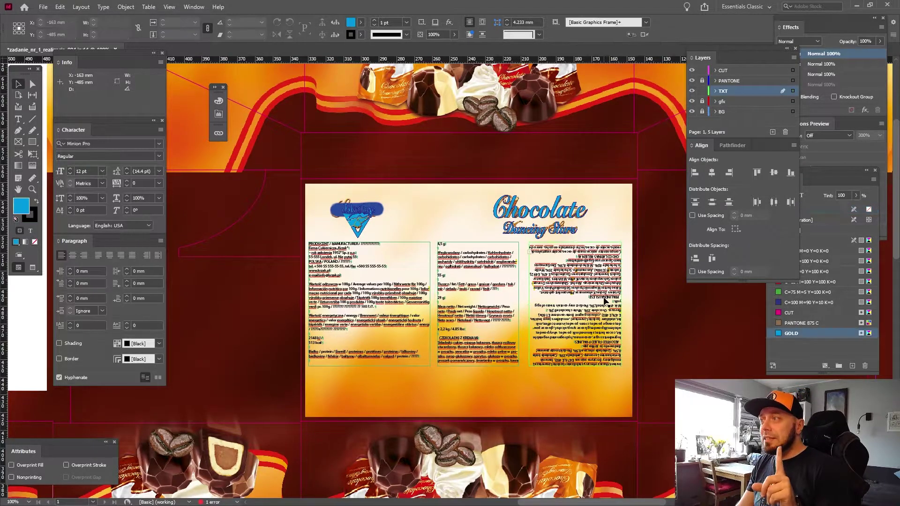
{"action": "key", "text": "ctrl+z"}
{"action": "key", "text": "ctrl+z"}
Zoom in on the nutrition text frame's left edge, then zoom back out to the whole label.
{"action": "left_click", "coordinate": [428, 297]}
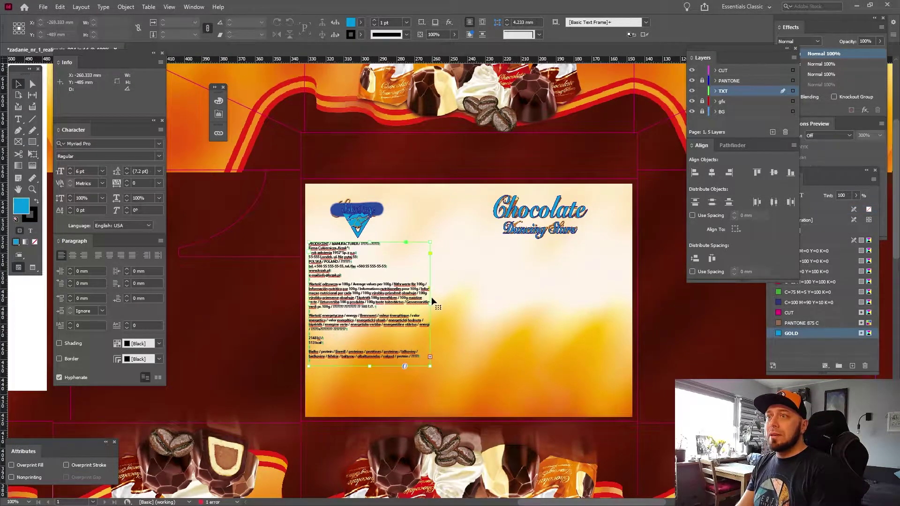
{"action": "scroll", "coordinate": [412, 322], "scroll_direction": "left", "scroll_amount": 3}
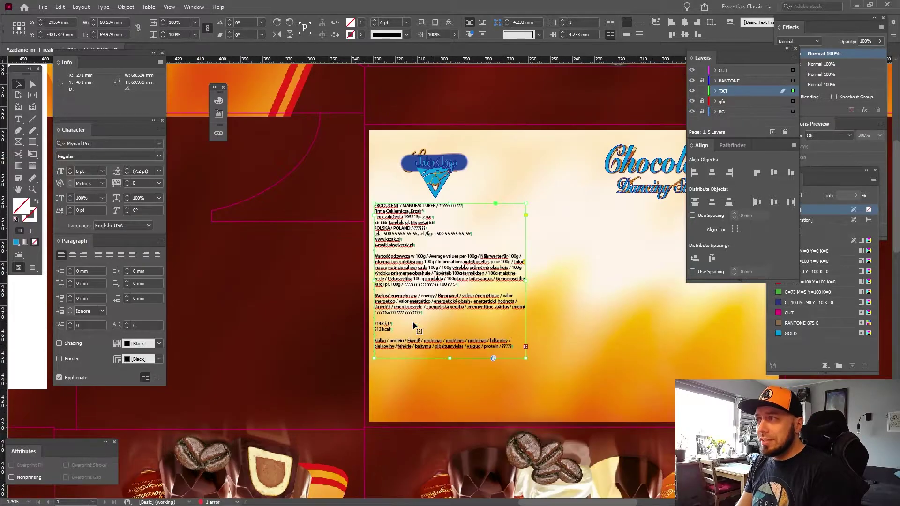
{"action": "key", "text": "ctrl+equal"}
{"action": "left_click_drag", "start_coordinate": [396, 289], "coordinate": [390, 295]}
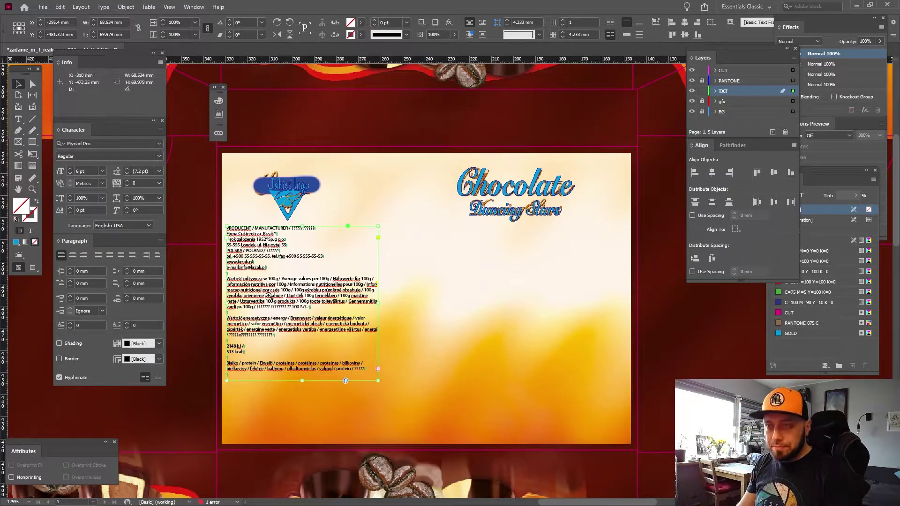
{"action": "key", "text": "z"}
{"action": "left_click_drag", "start_coordinate": [211, 232], "coordinate": [244, 253]}
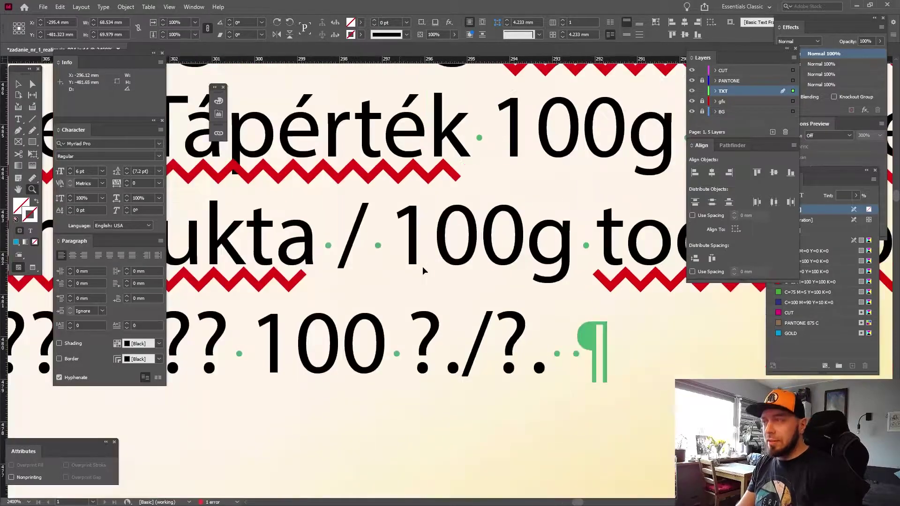
{"action": "scroll", "coordinate": [423, 270], "scroll_direction": "down", "scroll_amount": 5}
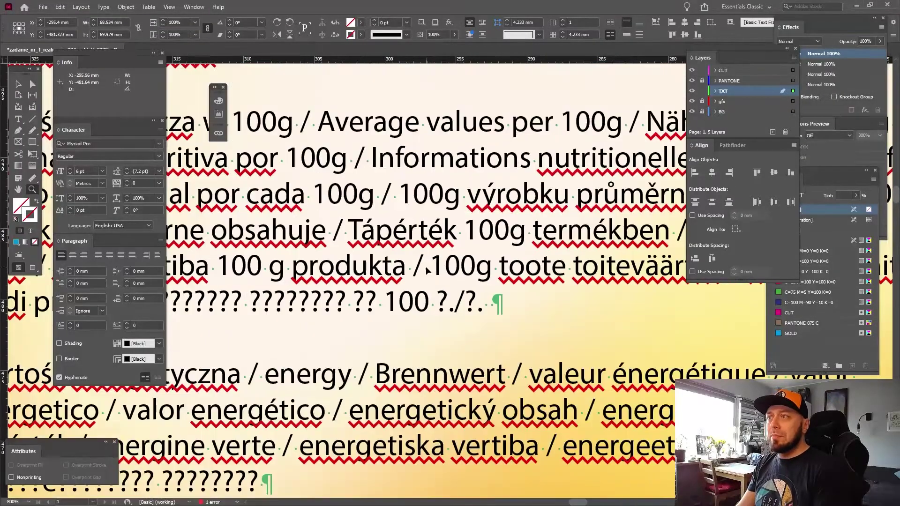
{"action": "scroll", "coordinate": [422, 270], "scroll_direction": "down", "scroll_amount": 3}
{"action": "scroll", "coordinate": [424, 270], "scroll_direction": "down", "scroll_amount": 2}
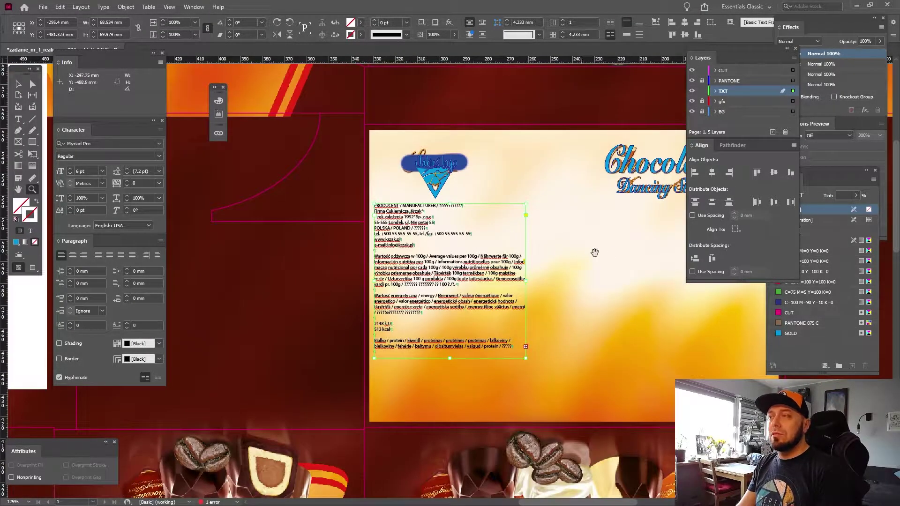
{"action": "left_click_drag", "start_coordinate": [594, 253], "coordinate": [486, 268]}
Widen the text frame's left and right edges to about 189.5 mm.
{"action": "key", "text": "v"}
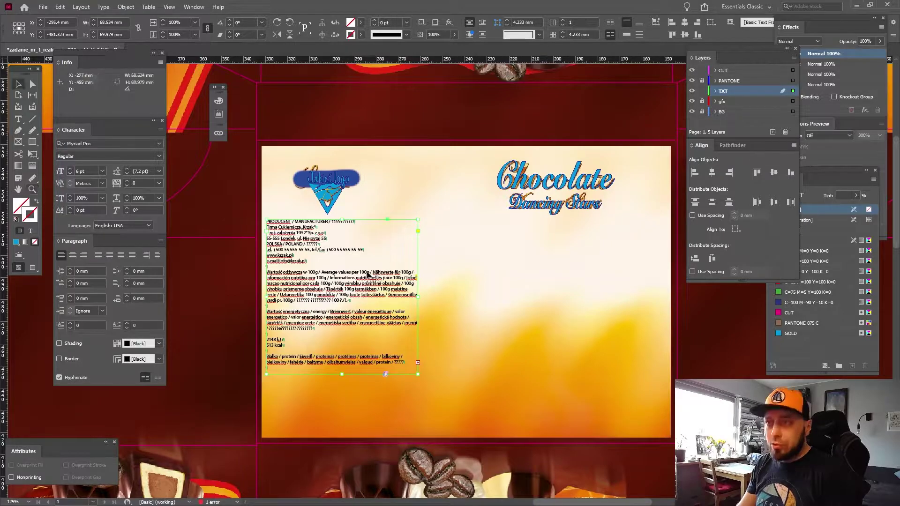
{"action": "scroll", "coordinate": [370, 281], "scroll_direction": "right", "scroll_amount": 2}
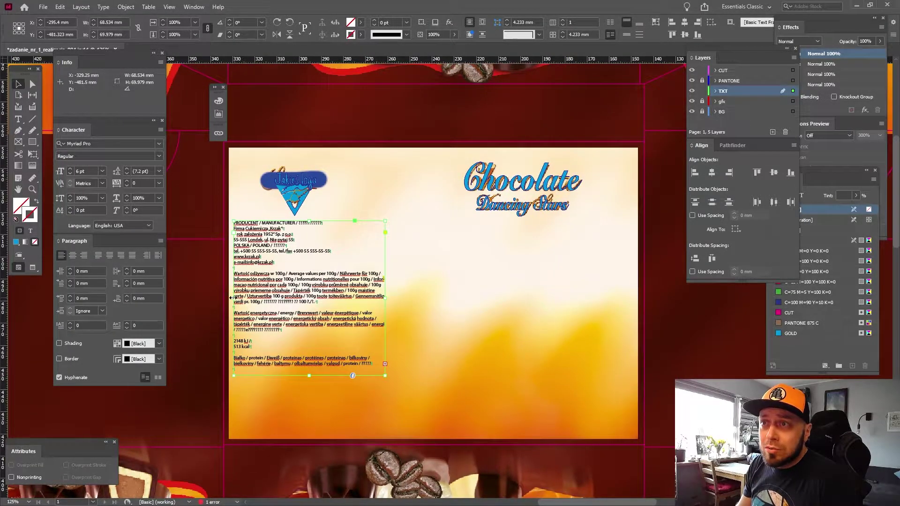
{"action": "left_click_drag", "start_coordinate": [231, 298], "coordinate": [224, 297]}
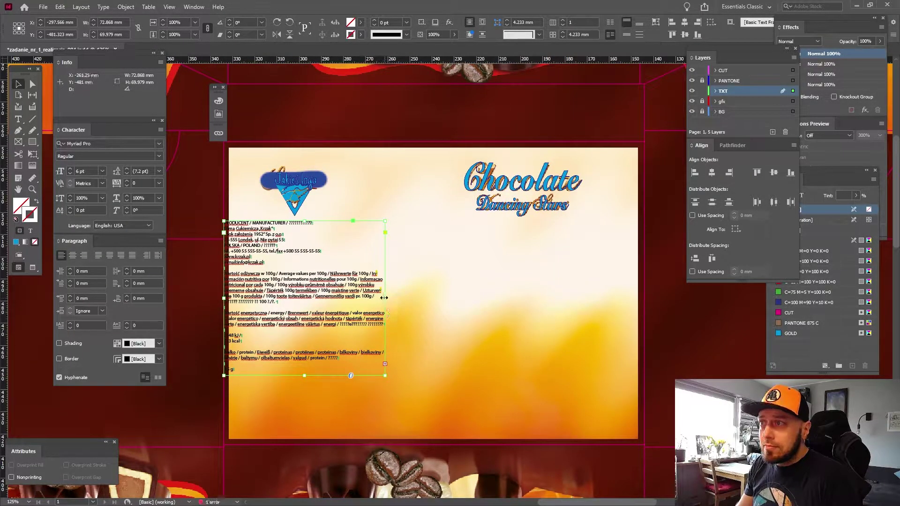
{"action": "left_click_drag", "start_coordinate": [384, 297], "coordinate": [644, 270]}
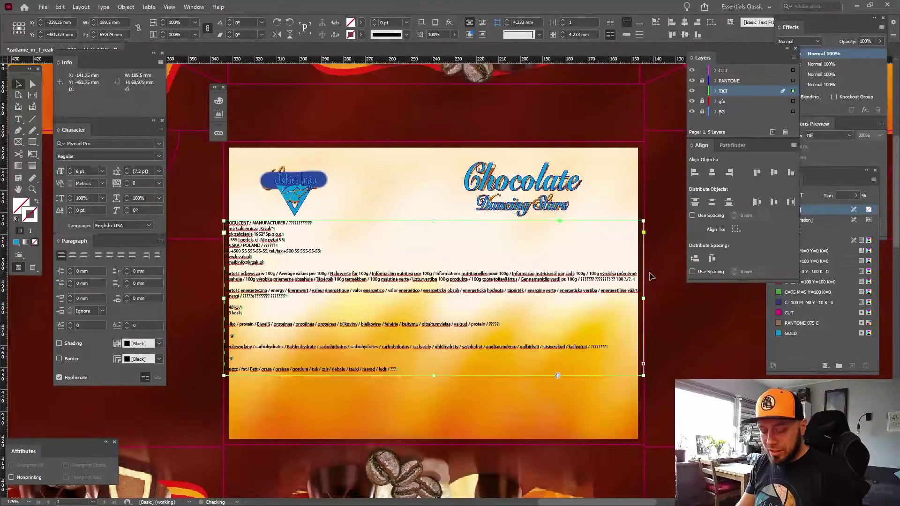
Snap the text frame's right edge onto the pink line.
{"action": "key", "text": "z"}
{"action": "left_click_drag", "start_coordinate": [631, 300], "coordinate": [656, 269]}
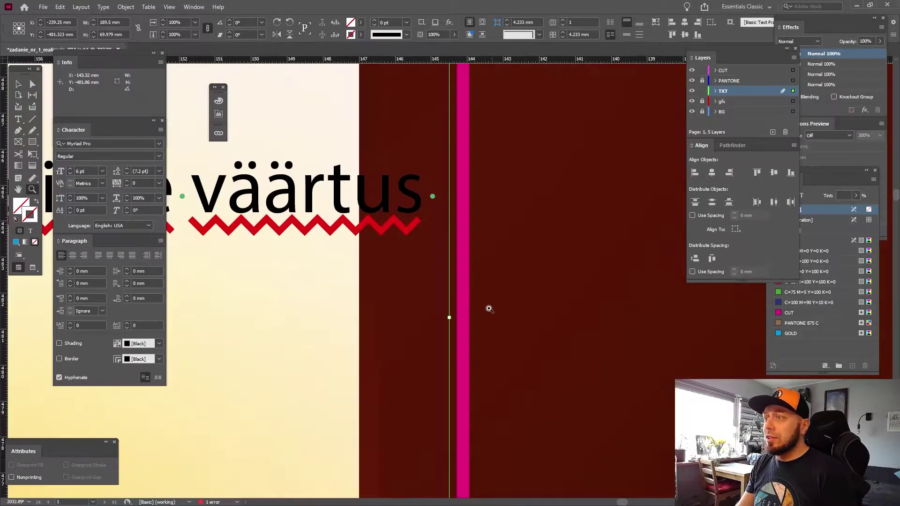
{"action": "left_click_drag", "start_coordinate": [450, 319], "coordinate": [463, 317]}
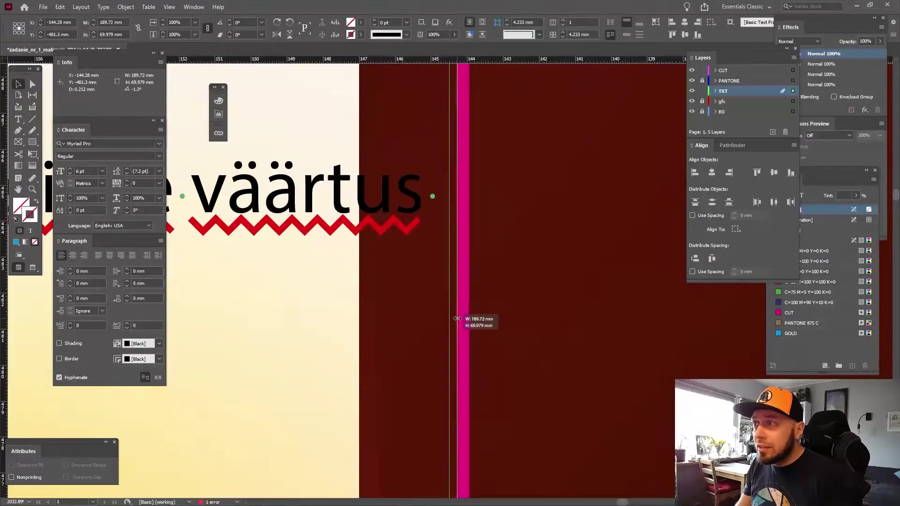
Snap the left edge onto the pink line so the frame is exactly 190 mm wide.
{"action": "left_click_drag", "start_coordinate": [256, 389], "coordinate": [259, 326]}
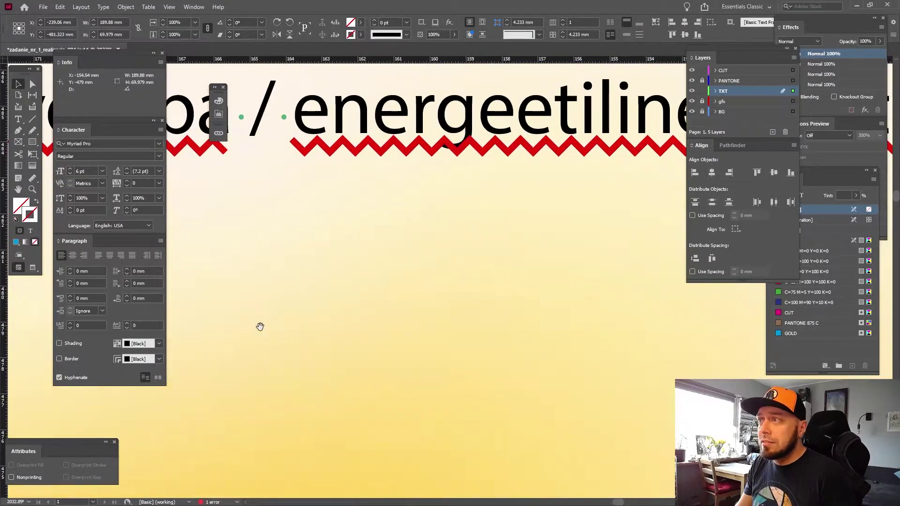
{"action": "mouse_move", "coordinate": [524, 361]}
{"action": "left_mouse_down"}
{"action": "mouse_move", "coordinate": [355, 341]}
{"action": "mouse_move", "coordinate": [146, 344]}
{"action": "left_mouse_up"}
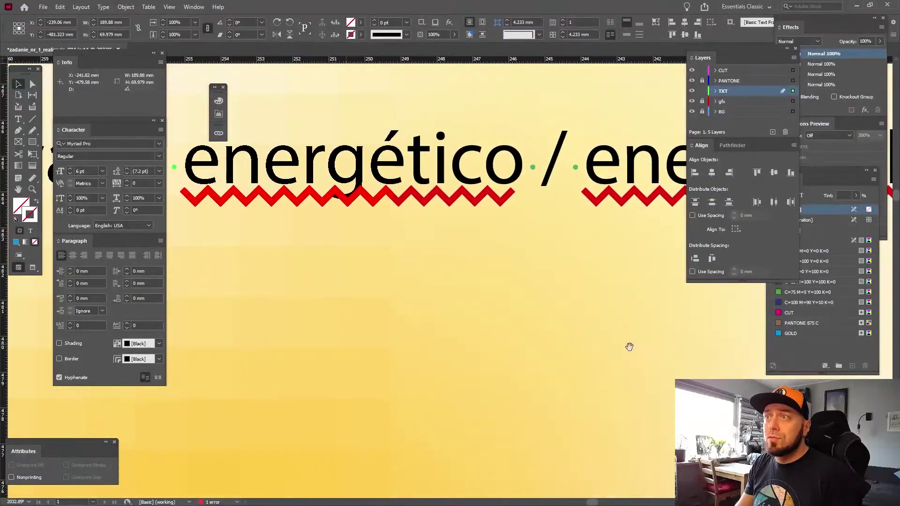
{"action": "left_click_drag", "start_coordinate": [555, 333], "coordinate": [279, 326]}
{"action": "scroll", "coordinate": [619, 330], "scroll_direction": "left", "scroll_amount": 5}
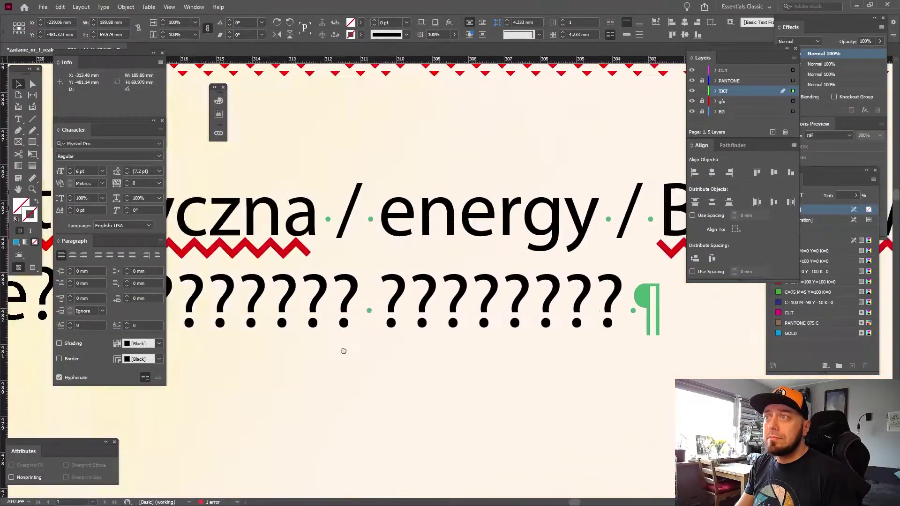
{"action": "scroll", "coordinate": [343, 349], "scroll_direction": "left", "scroll_amount": 5}
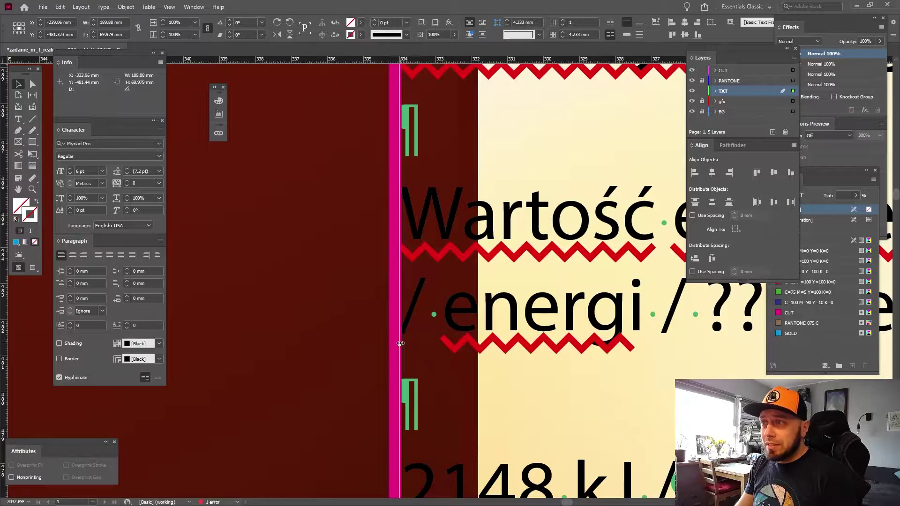
{"action": "left_click_drag", "start_coordinate": [400, 344], "coordinate": [395, 345]}
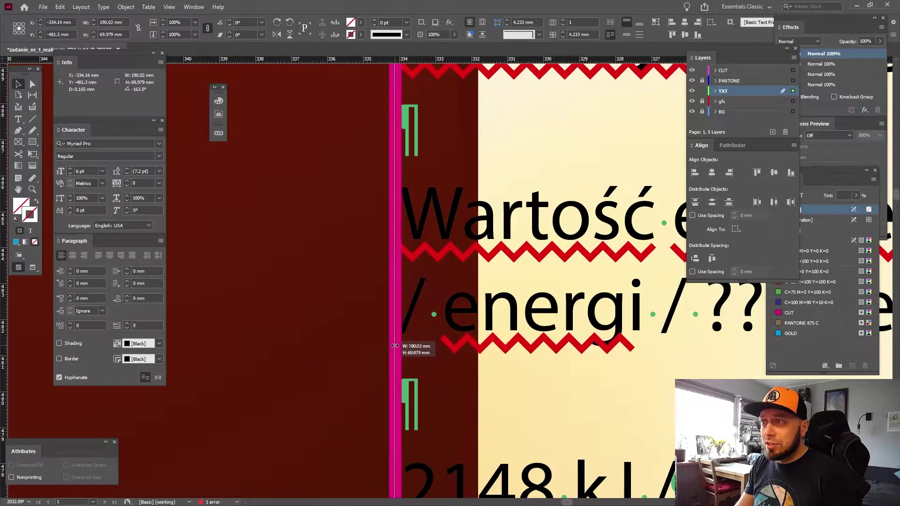
{"action": "left_click_drag", "start_coordinate": [395, 346], "coordinate": [395, 345]}
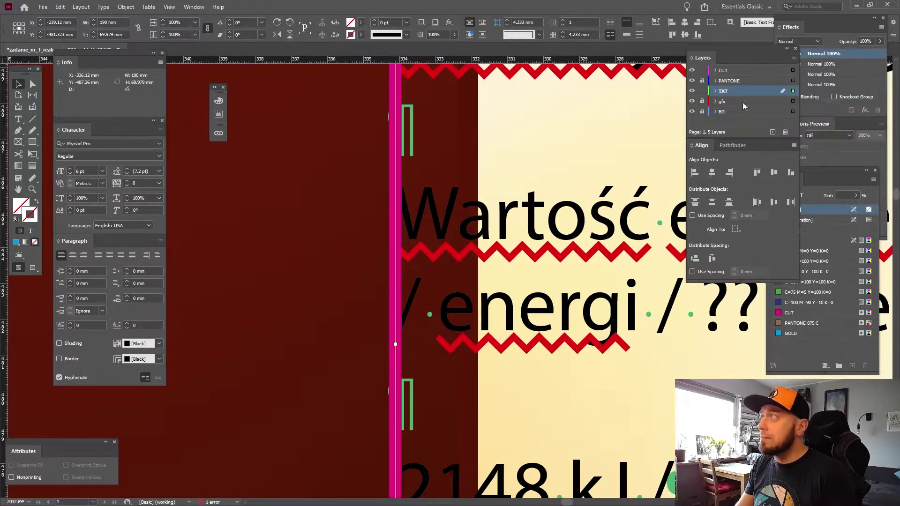
{"action": "scroll", "coordinate": [422, 281], "scroll_direction": "right", "scroll_amount": 3}
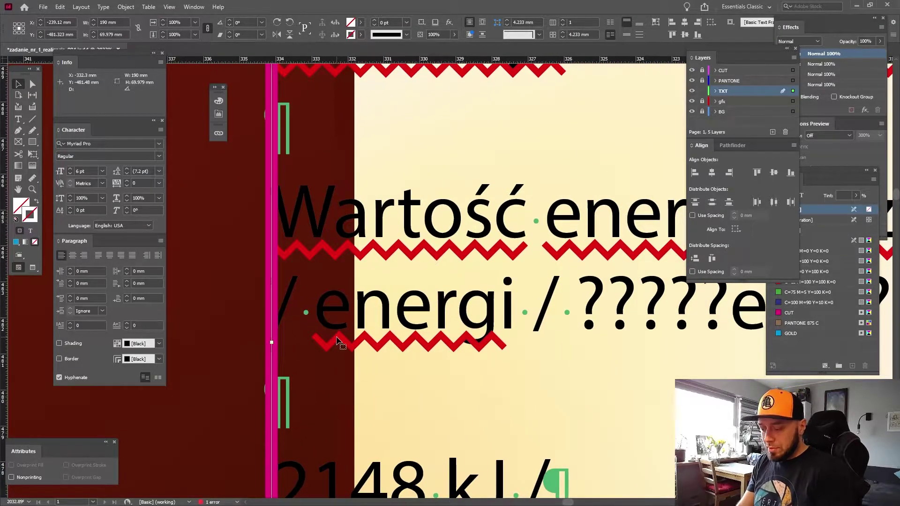
{"action": "key", "text": "ctrl+minus"}
{"action": "key", "text": "ctrl+minus"}
{"action": "key", "text": "ctrl+minus"}
{"action": "key", "text": "ctrl+minus"}
{"action": "key", "text": "ctrl+minus"}
{"action": "key", "text": "ctrl+minus"}
{"action": "key", "text": "ctrl+minus"}
{"action": "key", "text": "ctrl+minus"}
{"action": "key", "text": "ctrl+minus"}
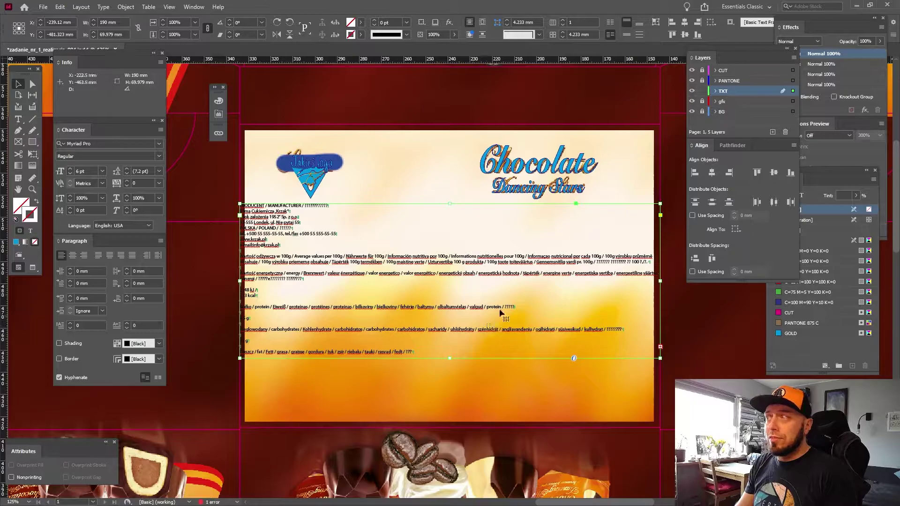
{"action": "right_click", "coordinate": [430, 266]}
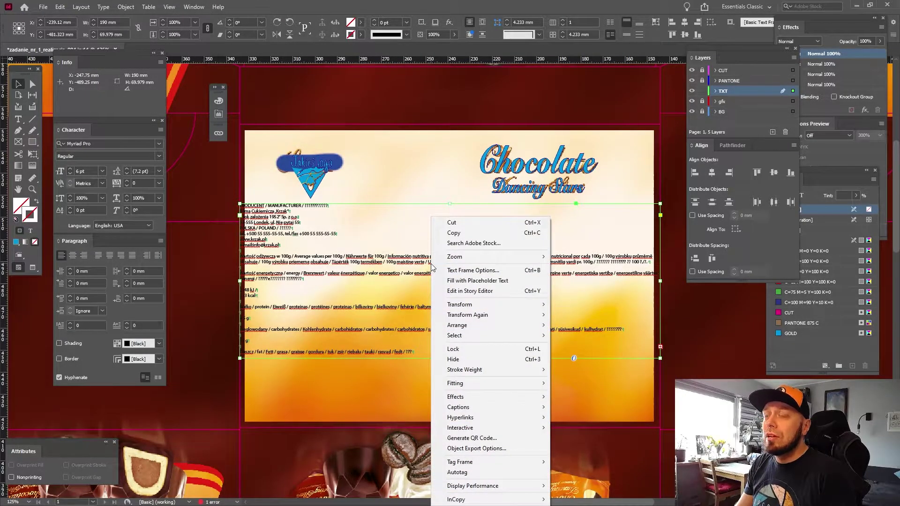
{"action": "left_click", "coordinate": [468, 270]}
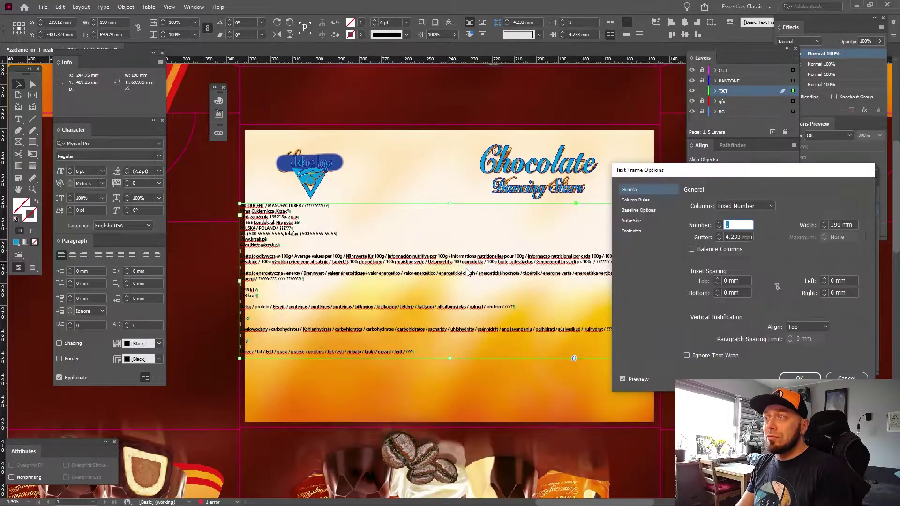
{"action": "left_click", "coordinate": [719, 223]}
{"action": "type", "text": "3"}
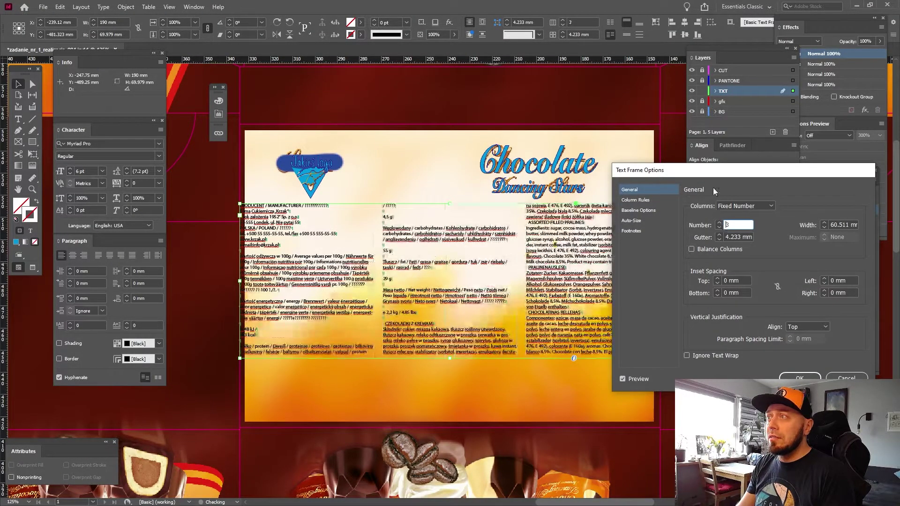
{"action": "left_click_drag", "start_coordinate": [711, 174], "coordinate": [719, 23]}
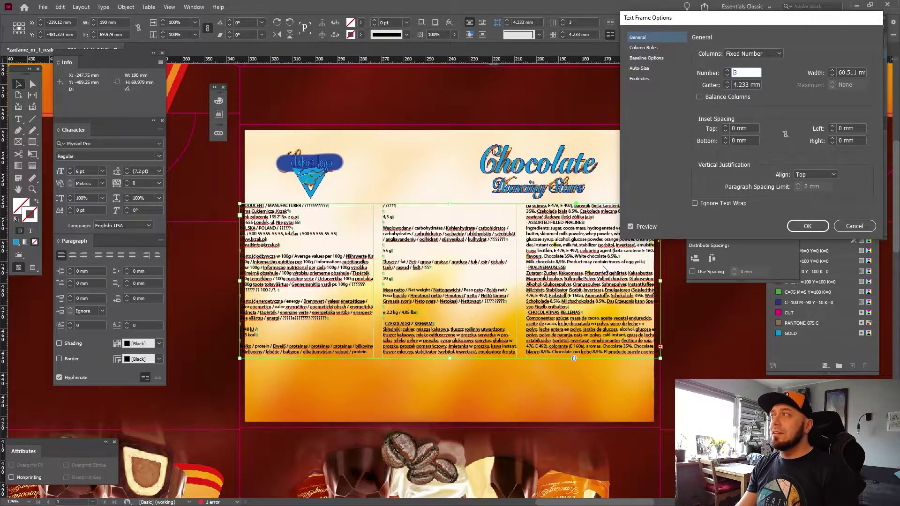
{"action": "left_click_drag", "start_coordinate": [708, 18], "coordinate": [625, 101]}
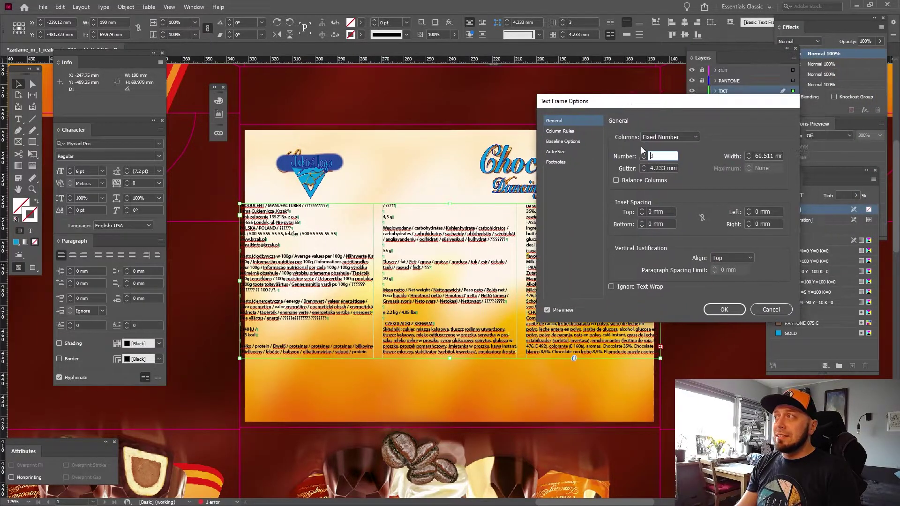
{"action": "left_click", "coordinate": [770, 310]}
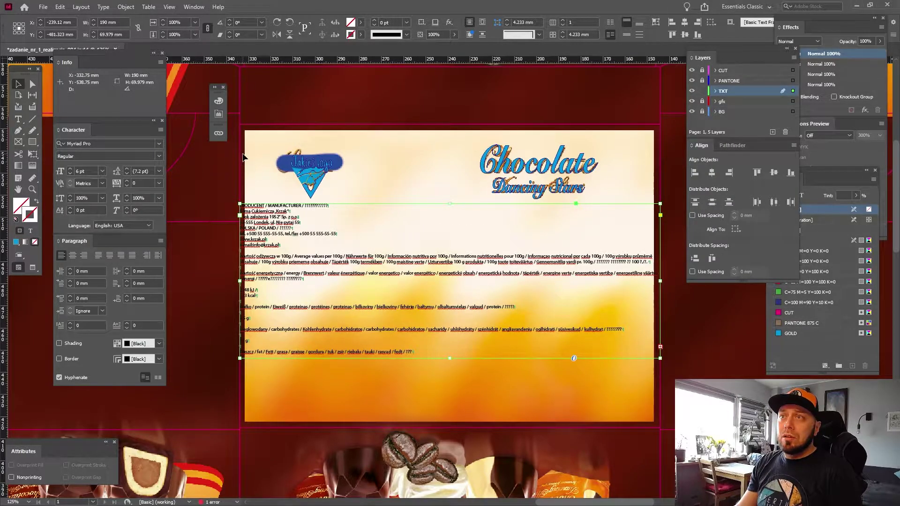
Measure the ~2.3 mm top-left corner gap with a temporary rectangle frame, then delete it.
{"action": "key", "text": "z"}
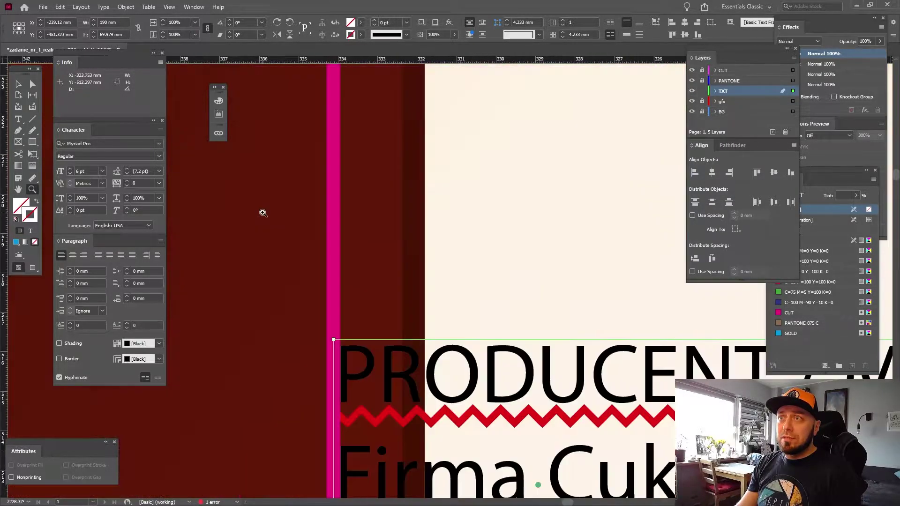
{"action": "left_click_drag", "start_coordinate": [228, 187], "coordinate": [264, 212]}
{"action": "key", "text": "v"}
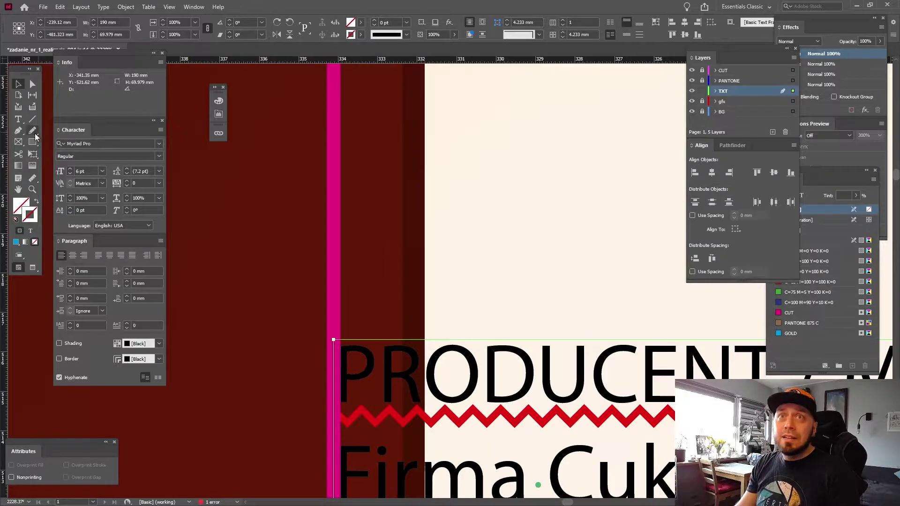
{"action": "left_click", "coordinate": [18, 142]}
{"action": "left_click_drag", "start_coordinate": [333, 178], "coordinate": [424, 268]}
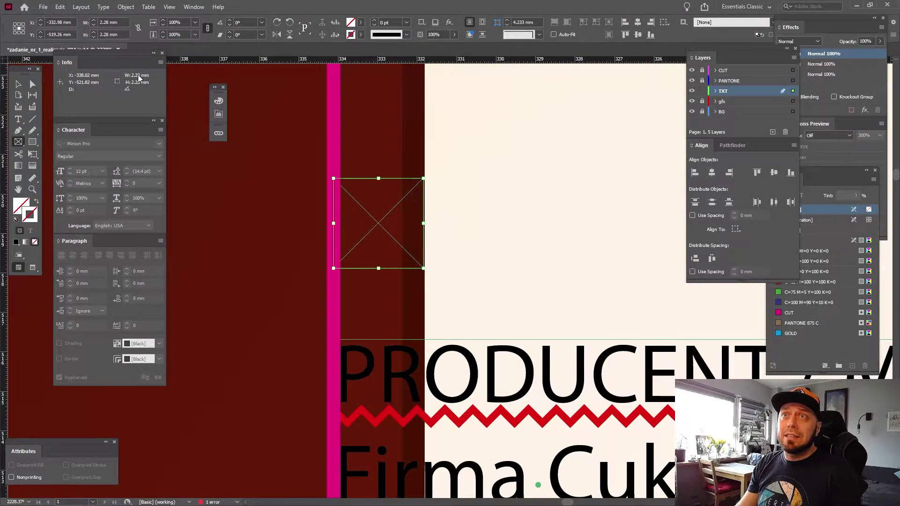
{"action": "left_click", "coordinate": [19, 84]}
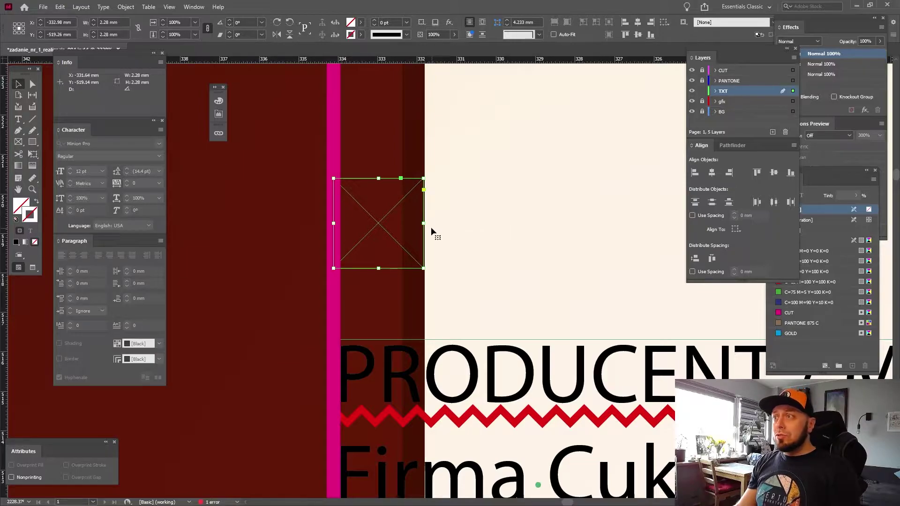
{"action": "left_click_drag", "start_coordinate": [424, 224], "coordinate": [426, 224]}
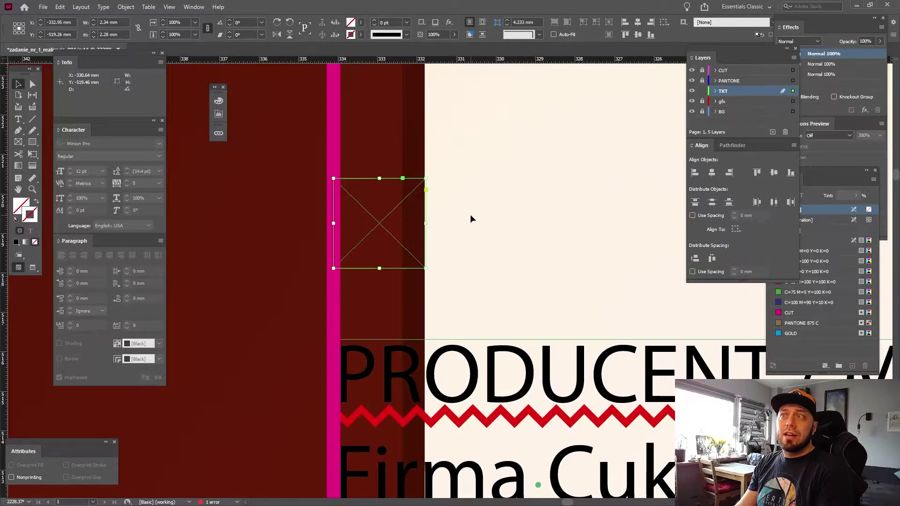
{"action": "key", "text": "Delete"}
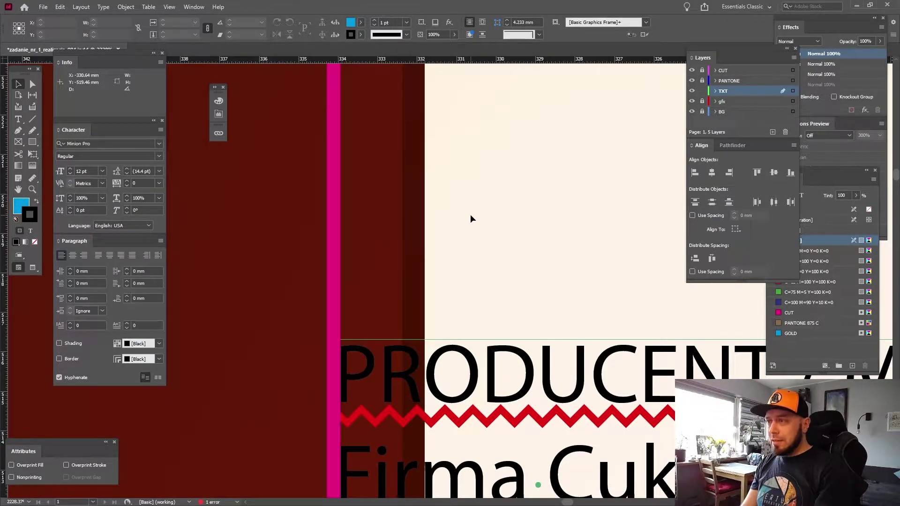
Set the nutrition text frame's left and right inset spacing to 4.7 mm in Text Frame Options.
{"action": "key", "text": "ctrl+minus"}
{"action": "key", "text": "ctrl+minus"}
{"action": "key", "text": "ctrl+minus"}
{"action": "key", "text": "ctrl+minus"}
{"action": "key", "text": "ctrl+minus"}
{"action": "key", "text": "ctrl+minus"}
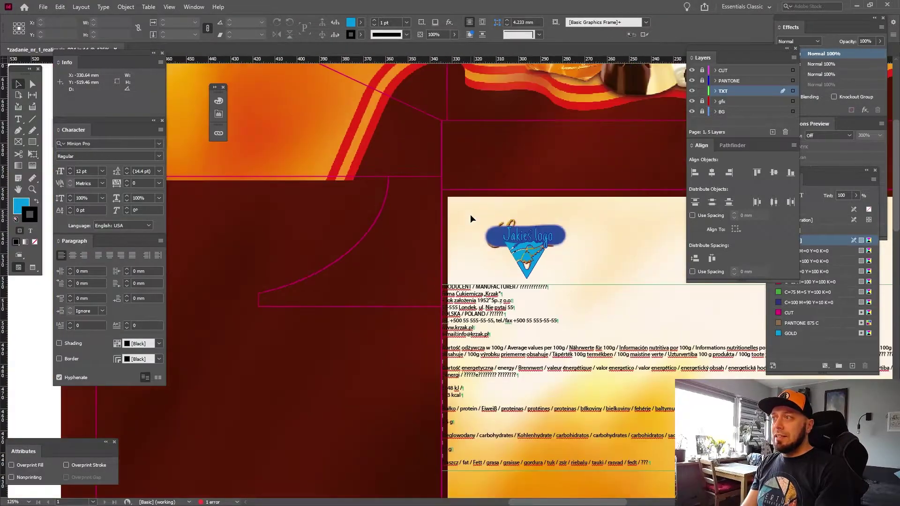
{"action": "left_click_drag", "start_coordinate": [577, 207], "coordinate": [413, 177]}
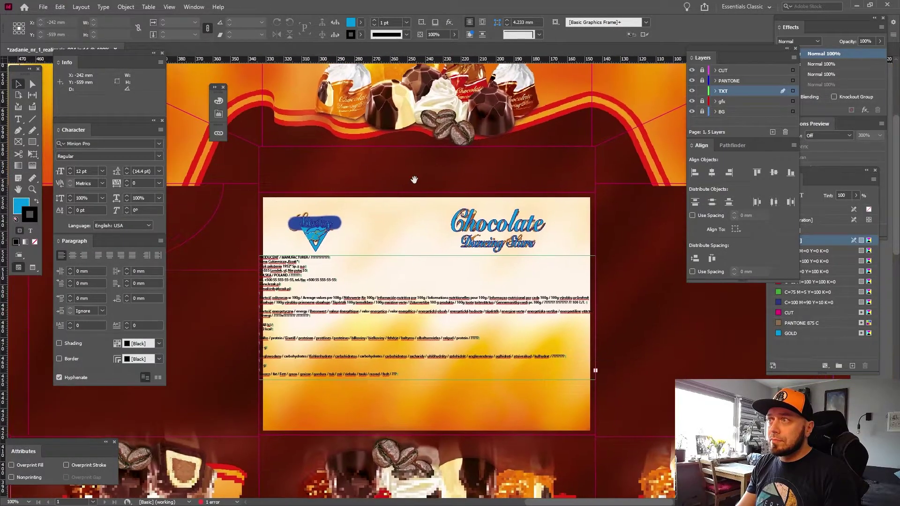
{"action": "right_click", "coordinate": [409, 300]}
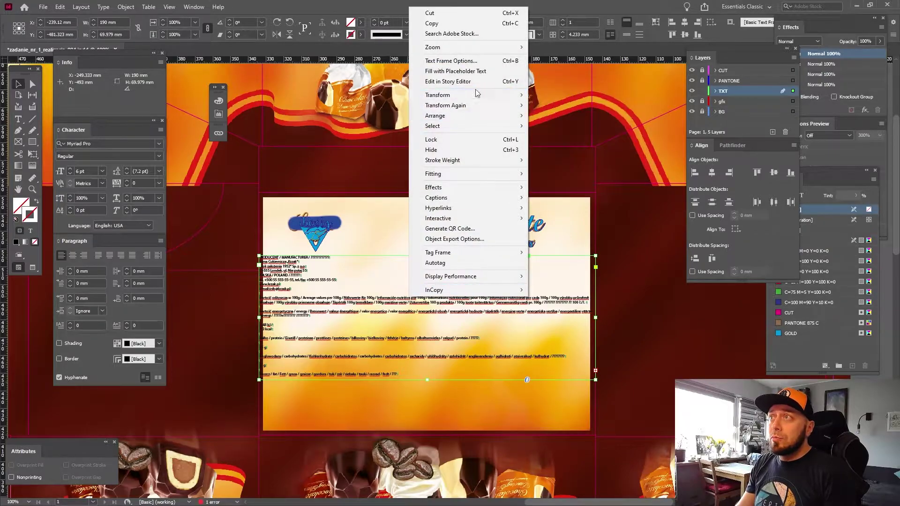
{"action": "left_click", "coordinate": [457, 62]}
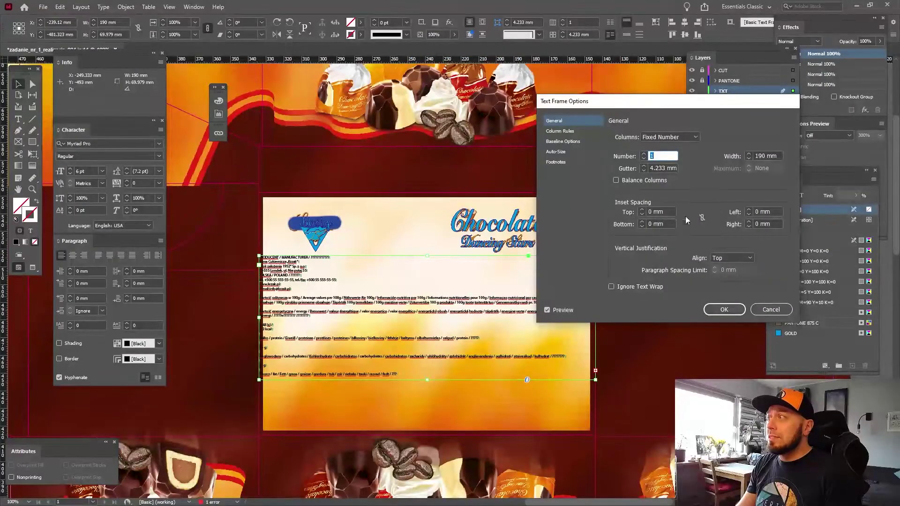
{"action": "left_click", "coordinate": [778, 210]}
{"action": "type", "text": "4,7"}
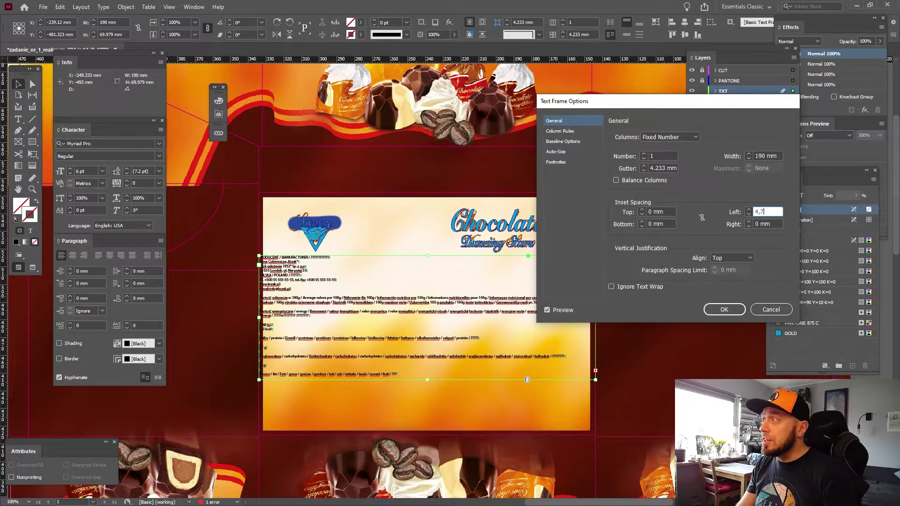
{"action": "key", "text": "Tab"}
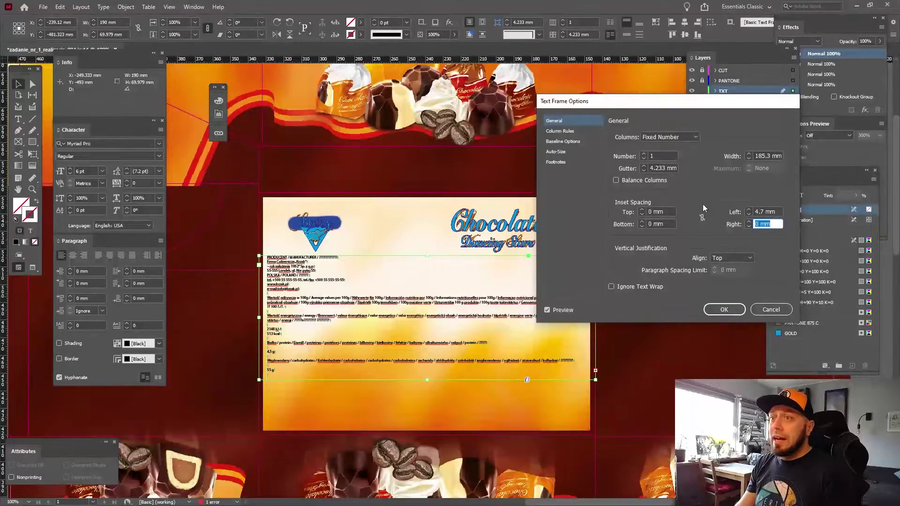
{"action": "type", "text": "4,7"}
{"action": "key", "text": "Tab"}
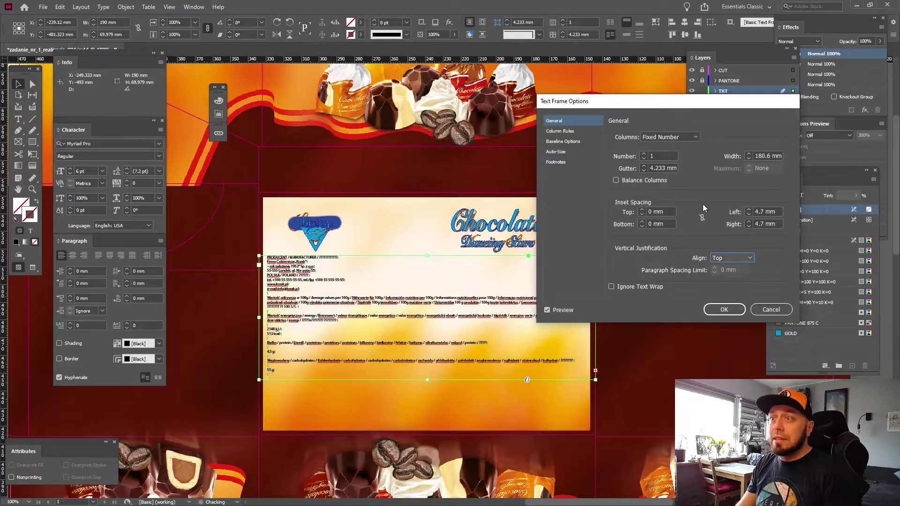
{"action": "left_click_drag", "start_coordinate": [644, 104], "coordinate": [684, 28]}
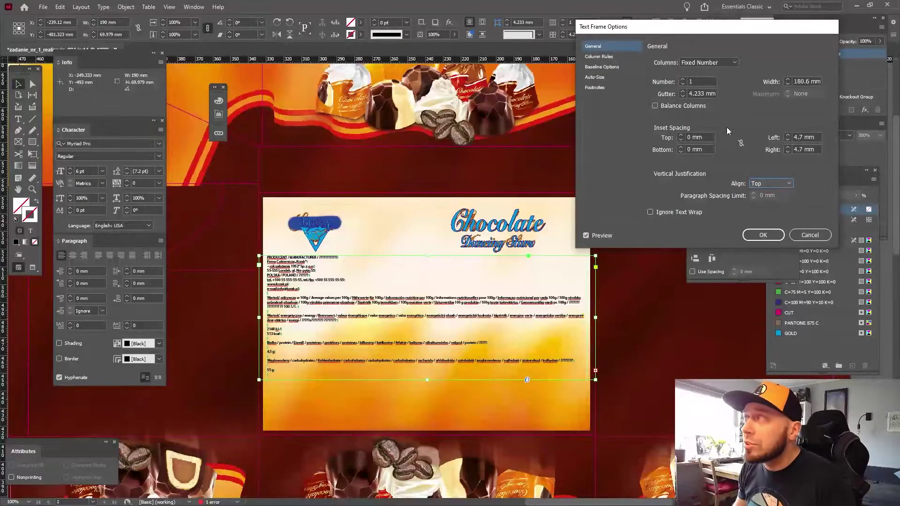
{"action": "left_click", "coordinate": [766, 235]}
Unlock the CUT layer and nudge the vertical pink cut line slightly left.
{"action": "key", "text": "z"}
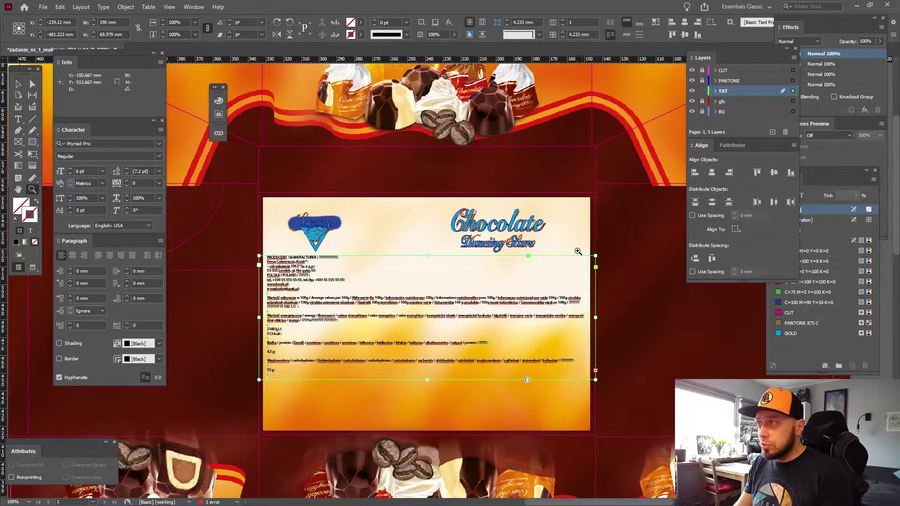
{"action": "left_click_drag", "start_coordinate": [577, 251], "coordinate": [614, 287]}
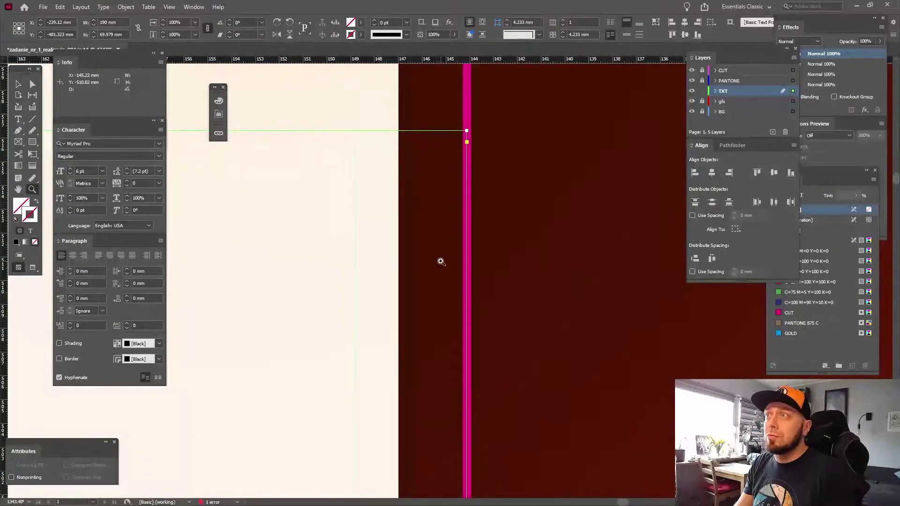
{"action": "scroll", "coordinate": [458, 201], "scroll_direction": "up", "scroll_amount": 5}
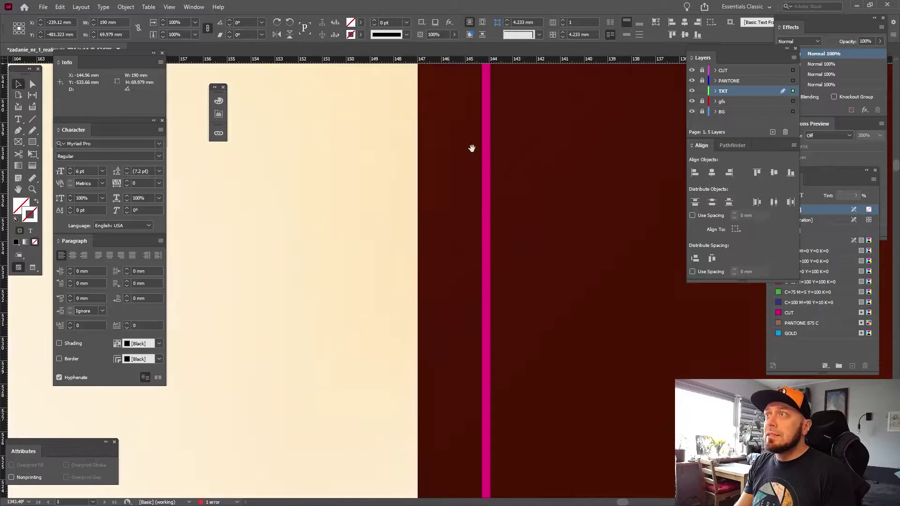
{"action": "scroll", "coordinate": [472, 147], "scroll_direction": "down", "scroll_amount": 2}
{"action": "scroll", "coordinate": [426, 197], "scroll_direction": "up", "scroll_amount": 3}
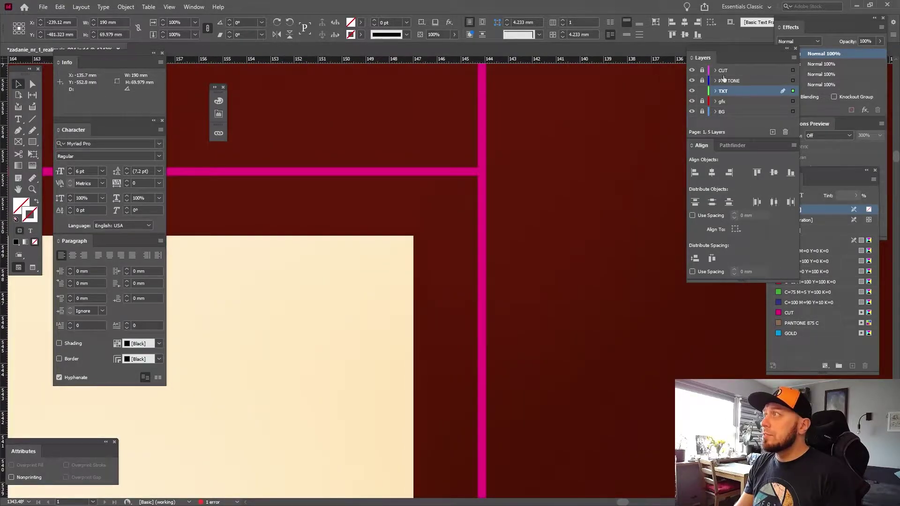
{"action": "left_click", "coordinate": [702, 71]}
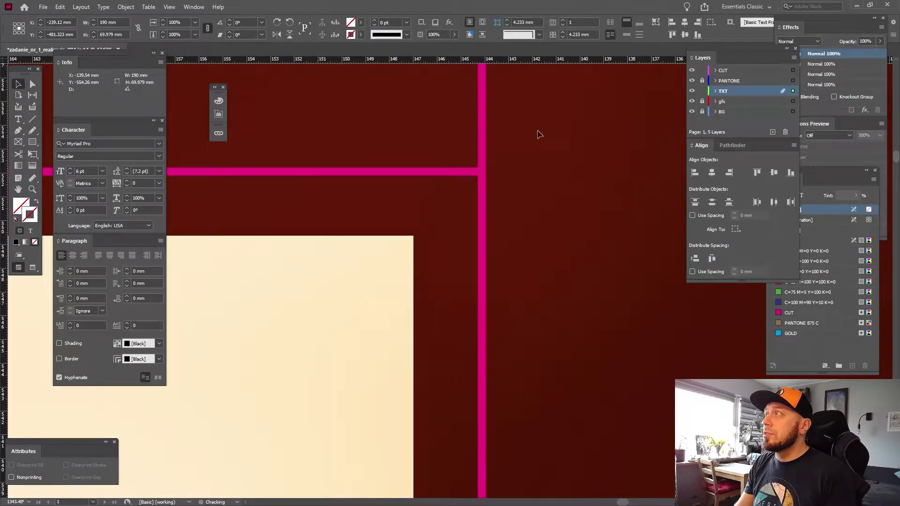
{"action": "left_click", "coordinate": [485, 173]}
{"action": "key", "text": "Left"}
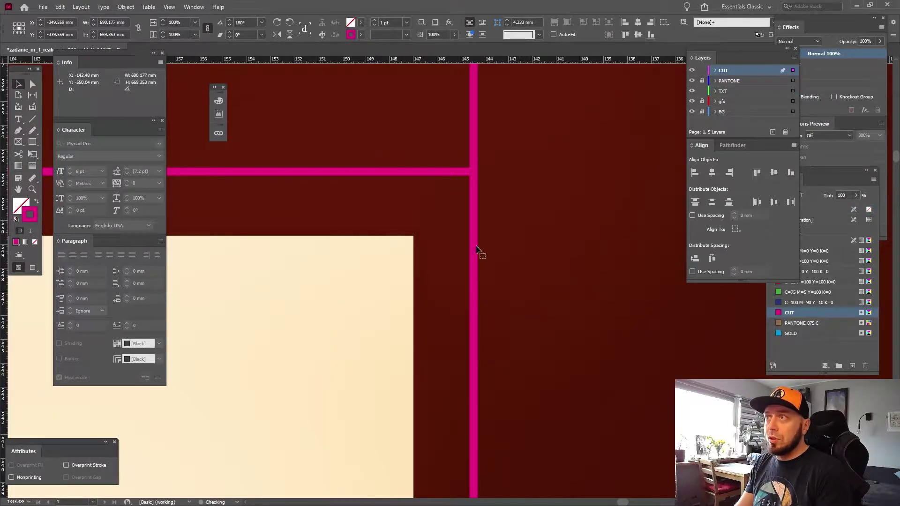
Align the text frame's left edge with the pink cut line.
{"action": "scroll", "coordinate": [298, 392], "scroll_direction": "down", "scroll_amount": 7}
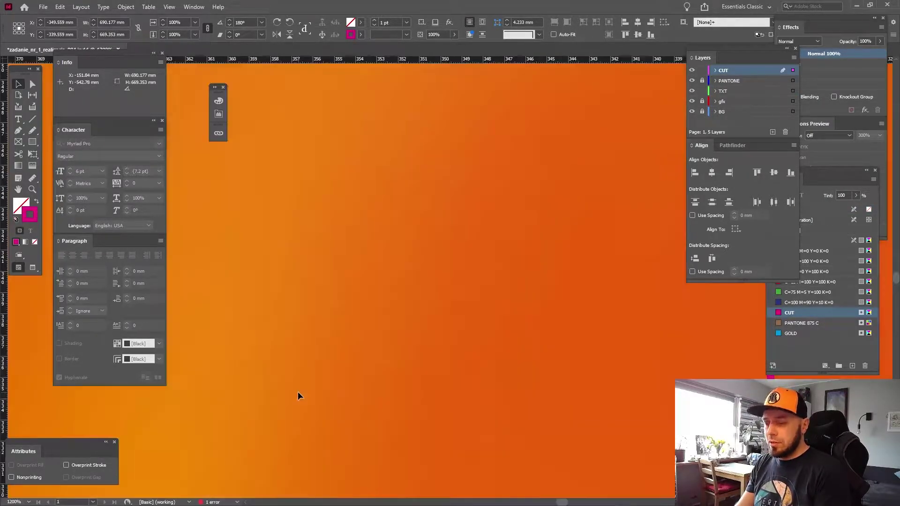
{"action": "scroll", "coordinate": [371, 348], "scroll_direction": "down", "scroll_amount": 2}
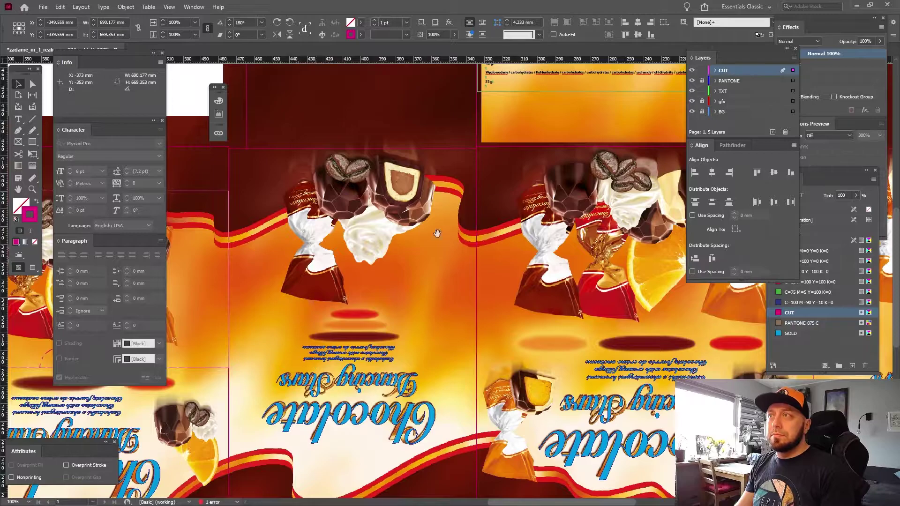
{"action": "scroll", "coordinate": [391, 263], "scroll_direction": "up", "scroll_amount": 5}
{"action": "key", "text": "z"}
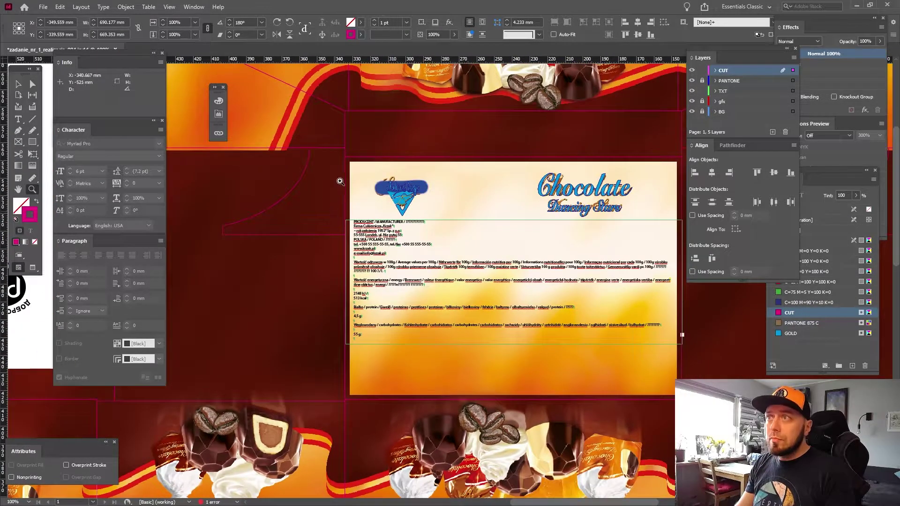
{"action": "scroll", "coordinate": [378, 259], "scroll_direction": "up", "scroll_amount": 6}
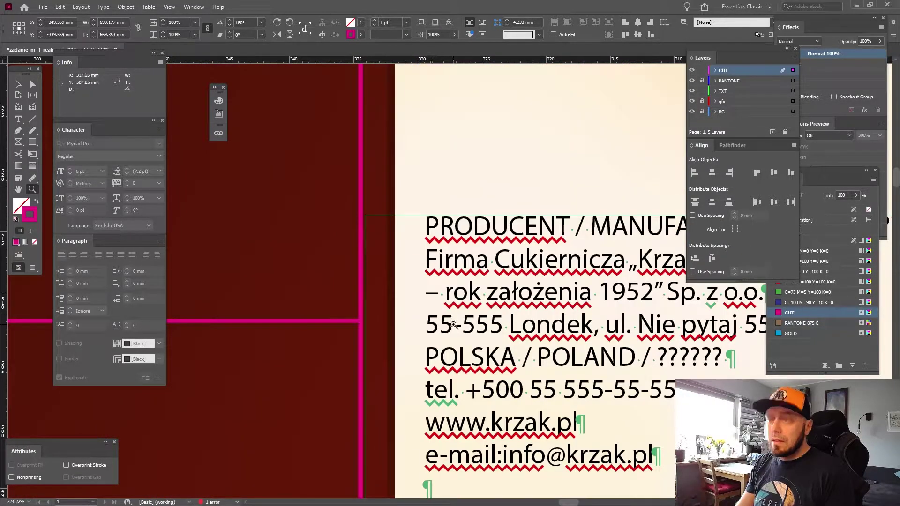
{"action": "key", "text": "v"}
{"action": "left_click_drag", "start_coordinate": [368, 310], "coordinate": [363, 308]}
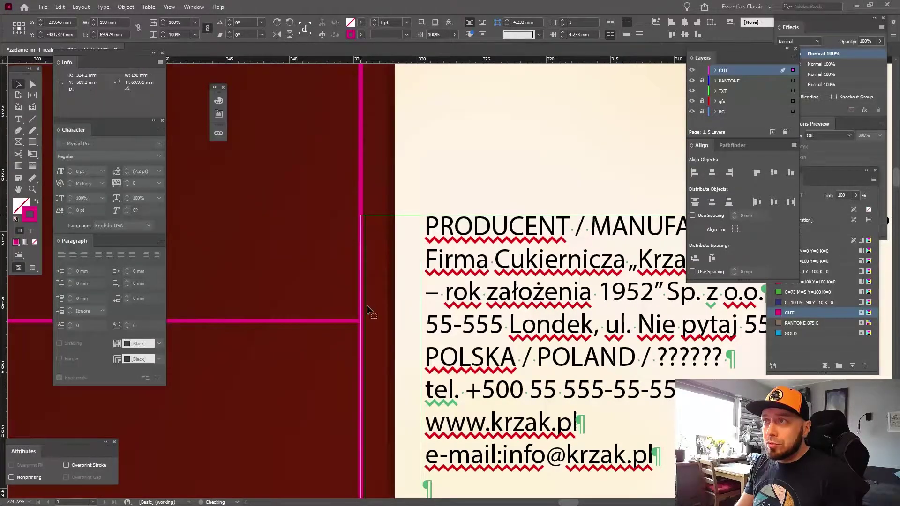
{"action": "scroll", "coordinate": [615, 375], "scroll_direction": "down", "scroll_amount": 1}
{"action": "scroll", "coordinate": [367, 381], "scroll_direction": "right", "scroll_amount": 5}
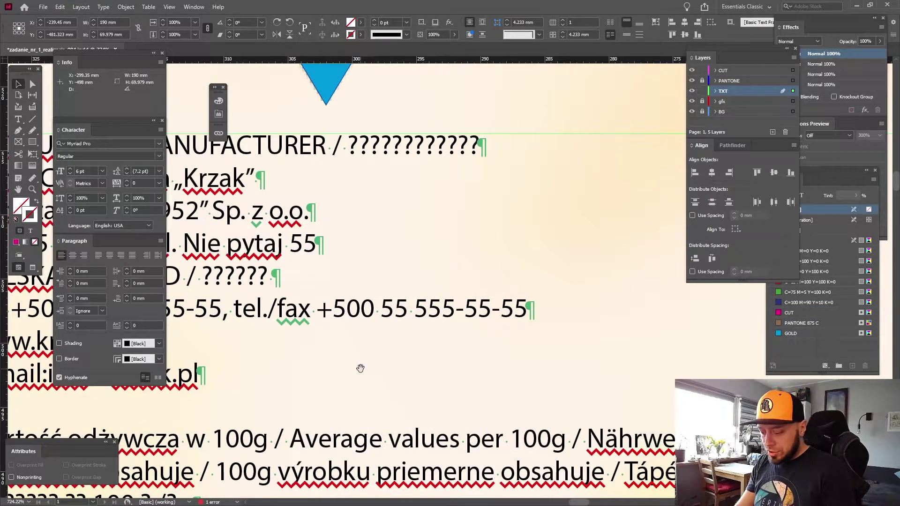
{"action": "scroll", "coordinate": [360, 367], "scroll_direction": "down", "scroll_amount": 5}
{"action": "scroll", "coordinate": [360, 367], "scroll_direction": "down", "scroll_amount": 4}
{"action": "scroll", "coordinate": [360, 367], "scroll_direction": "down", "scroll_amount": 2}
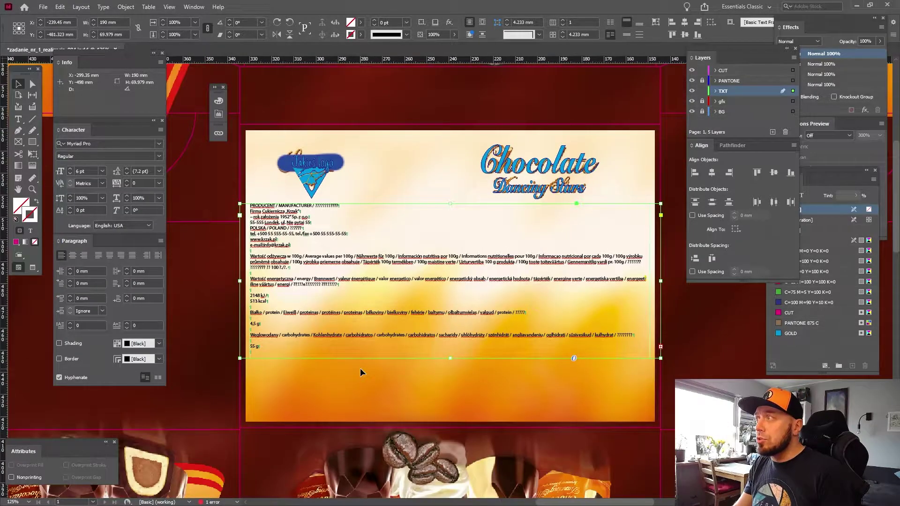
Set the nutrition text frame to 3 columns in Text Frame Options.
{"action": "scroll", "coordinate": [360, 368], "scroll_direction": "right", "scroll_amount": 1}
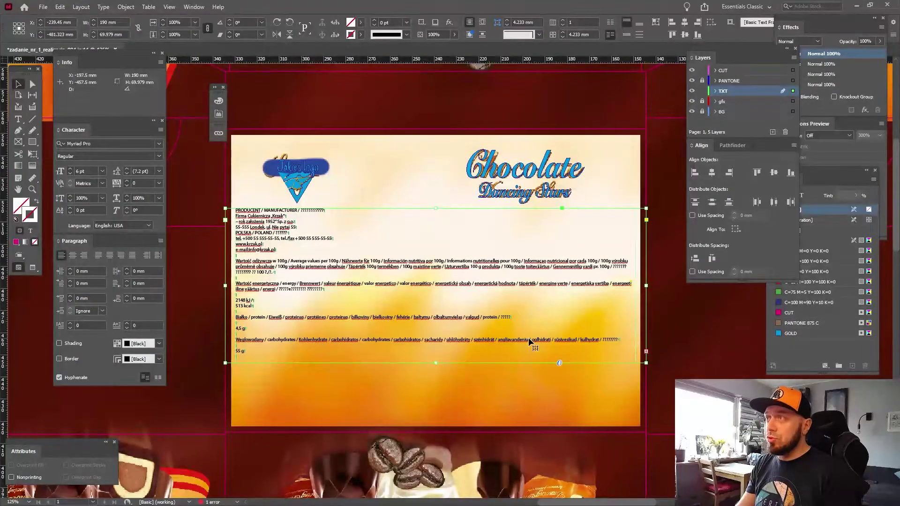
{"action": "left_click", "coordinate": [645, 351]}
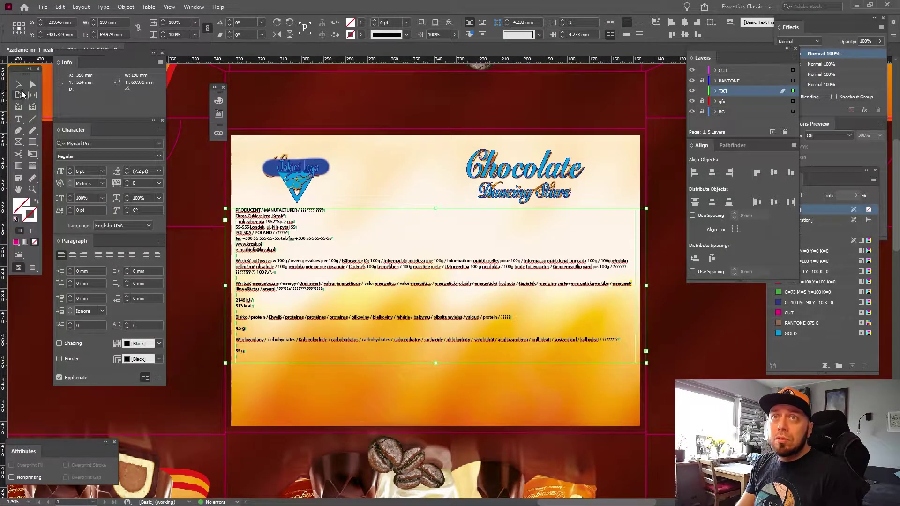
{"action": "left_click", "coordinate": [18, 84]}
{"action": "right_click", "coordinate": [444, 220]}
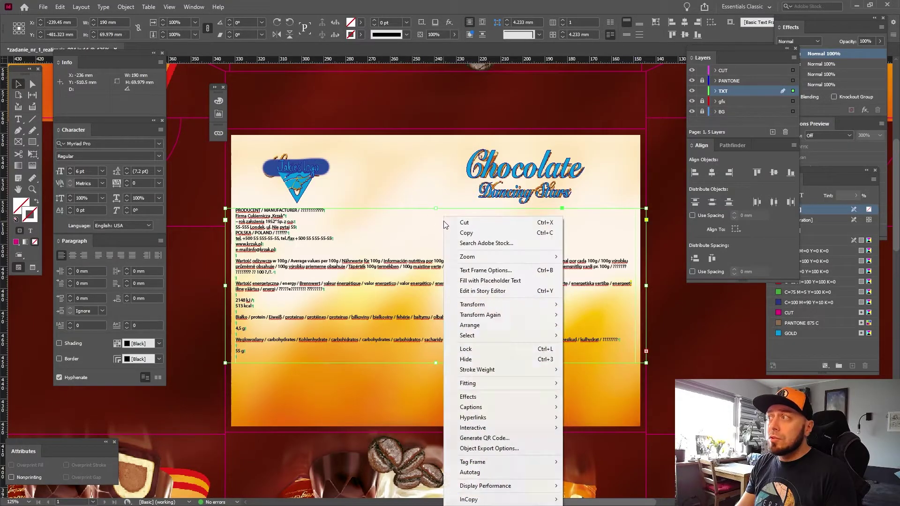
{"action": "left_click", "coordinate": [485, 271]}
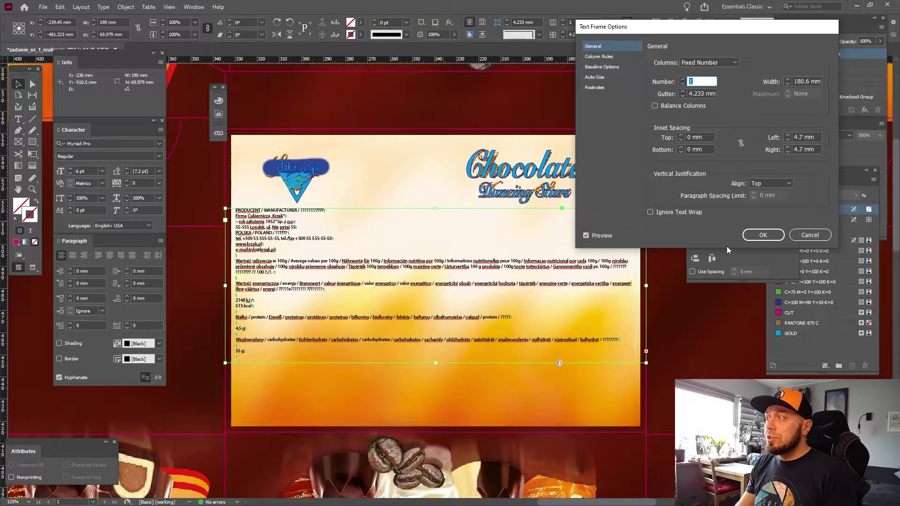
{"action": "left_click", "coordinate": [682, 80]}
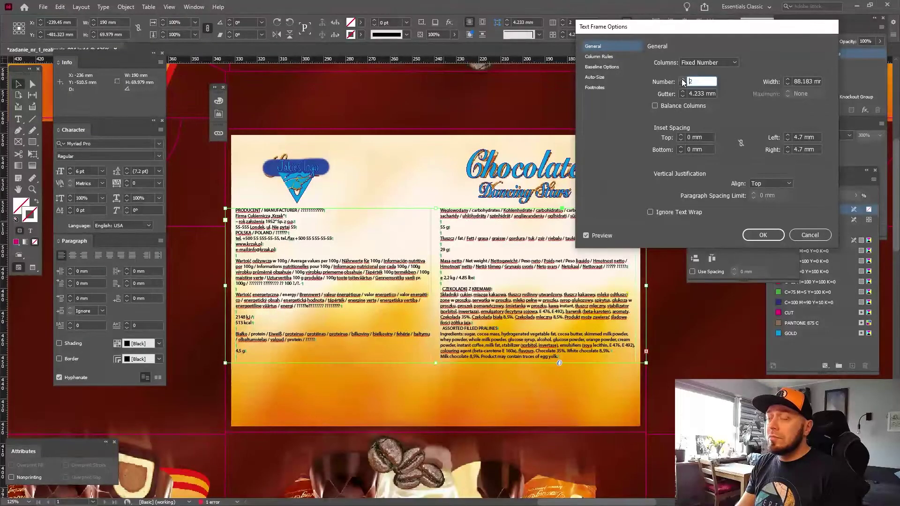
{"action": "left_click", "coordinate": [683, 80]}
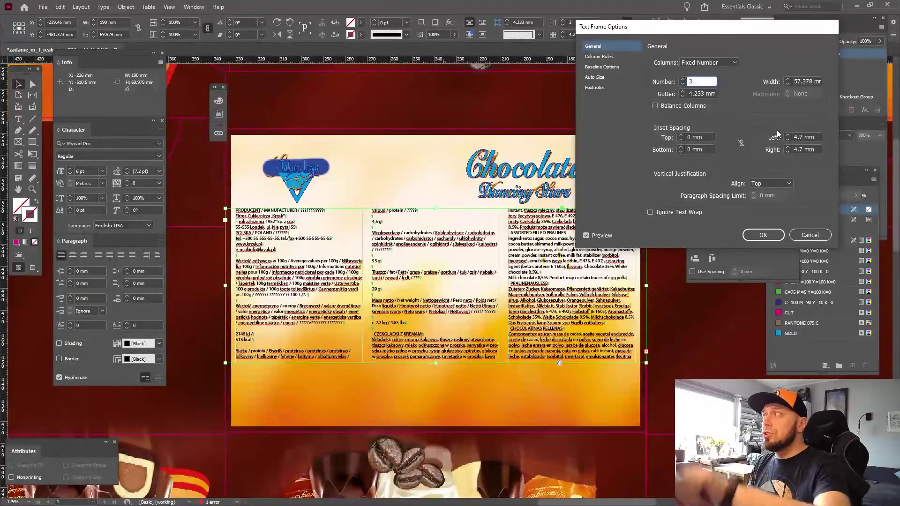
Set the column gutter to 1.5 mm and apply the frame settings.
{"action": "left_click", "coordinate": [805, 136]}
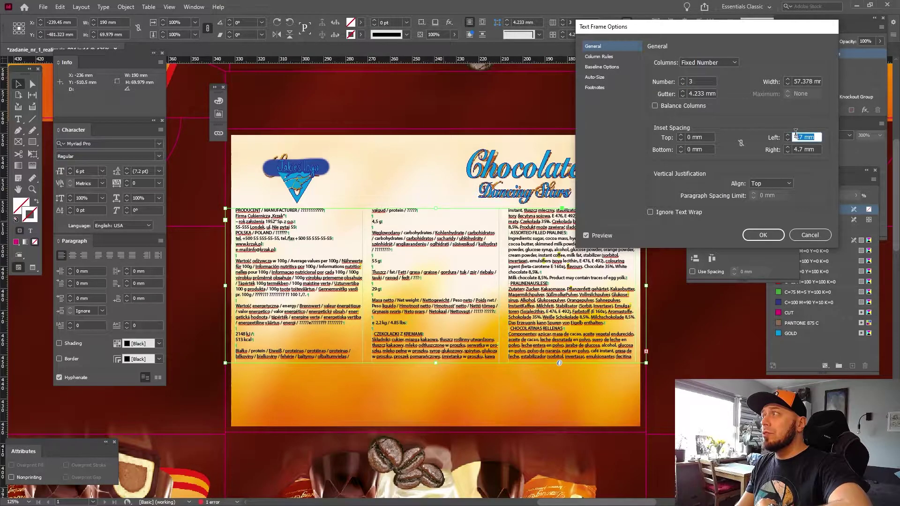
{"action": "triple_click", "coordinate": [702, 93]}
{"action": "type", "text": "2"}
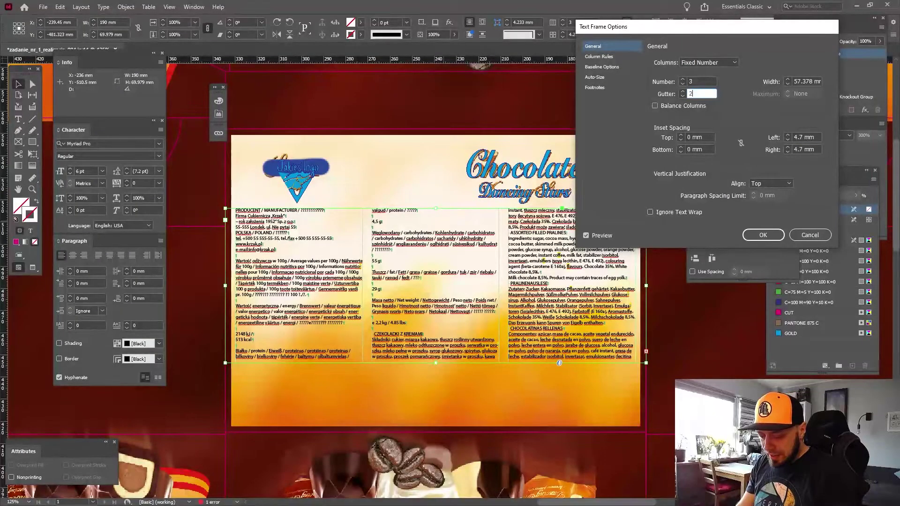
{"action": "type", "text": ".33"}
{"action": "key", "text": "Tab"}
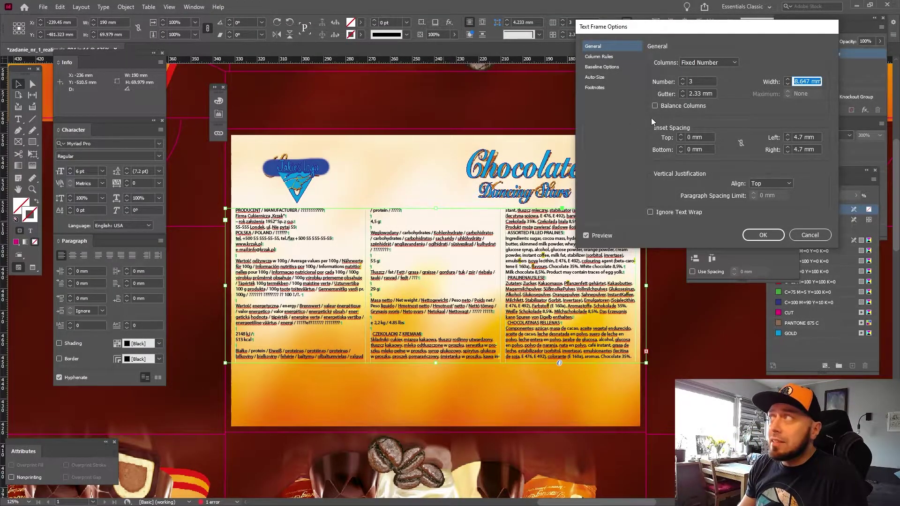
{"action": "left_click", "coordinate": [683, 95]}
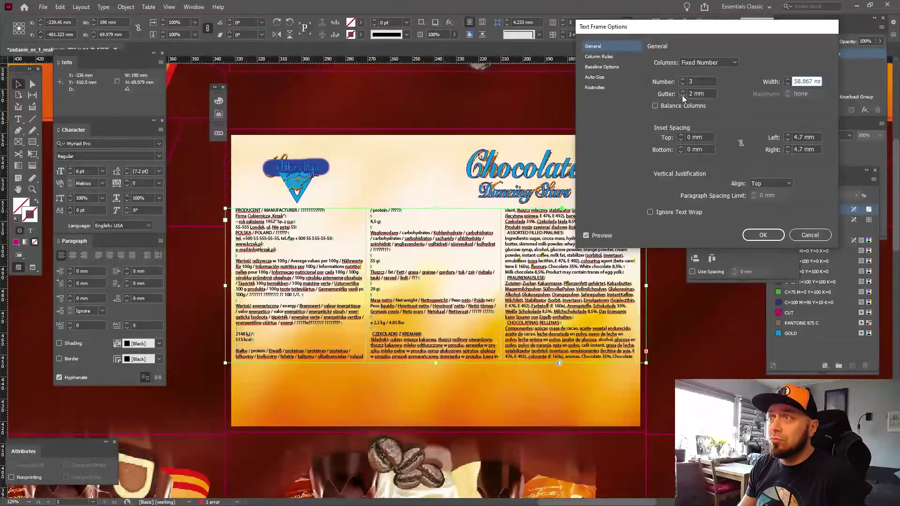
{"action": "left_click", "coordinate": [682, 96]}
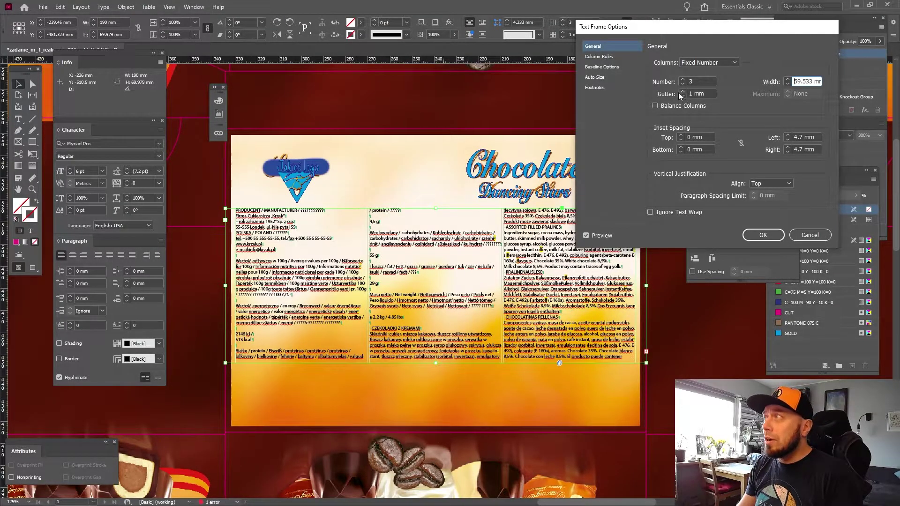
{"action": "key", "text": "Tab"}
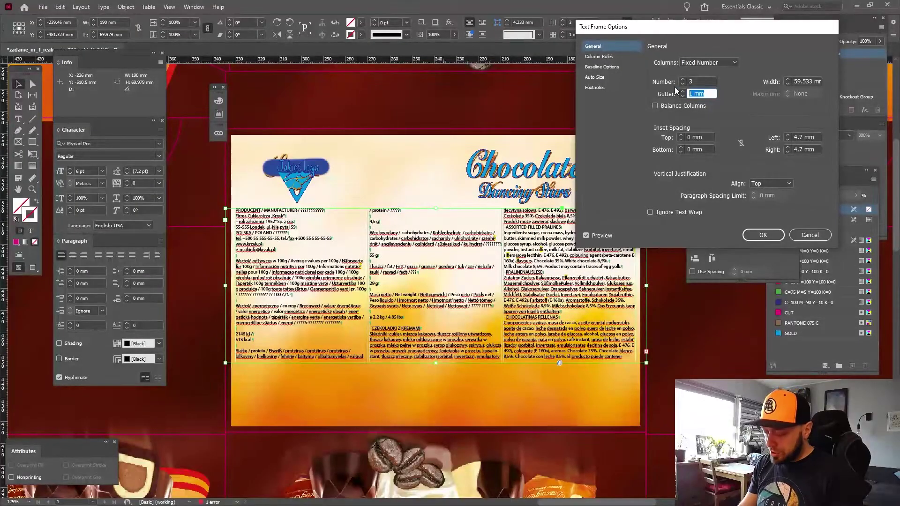
{"action": "type", "text": "1.5"}
{"action": "key", "text": "Tab"}
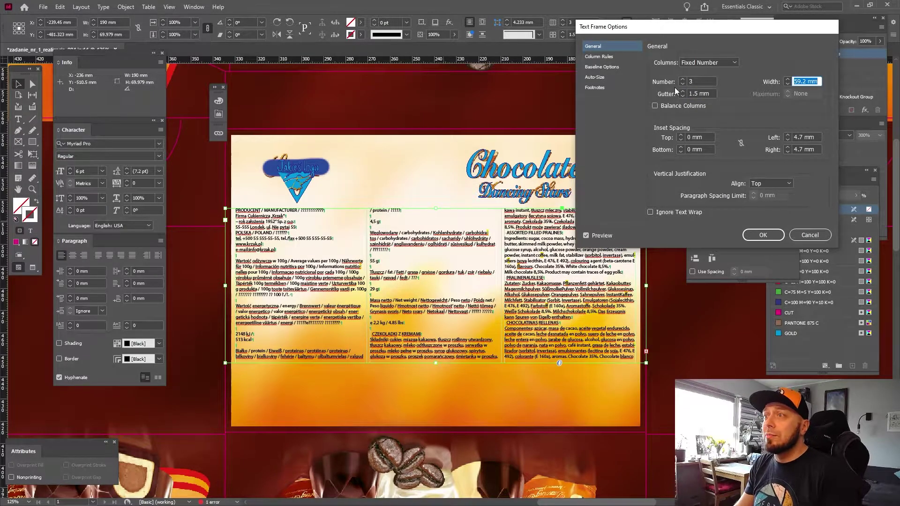
{"action": "left_click", "coordinate": [763, 235]}
Thread the overflow text into a new frame below, rotated from 180° to 0° upright.
{"action": "left_click", "coordinate": [646, 353]}
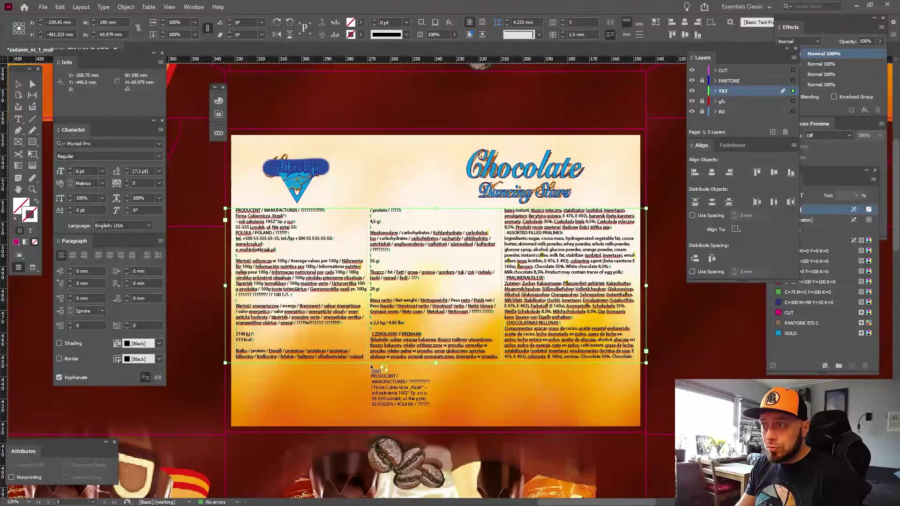
{"action": "left_click_drag", "start_coordinate": [371, 364], "coordinate": [646, 431]}
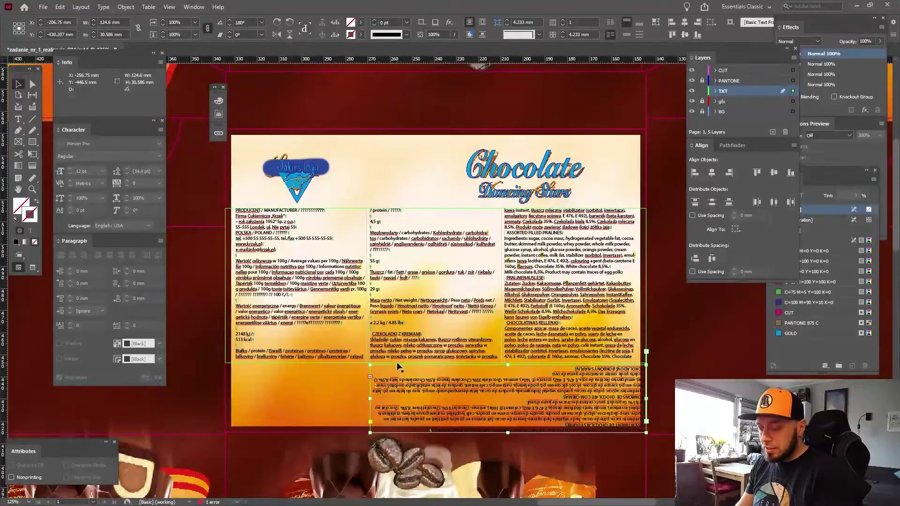
{"action": "key", "text": "ctrl+equal"}
{"action": "key", "text": "ctrl+equal"}
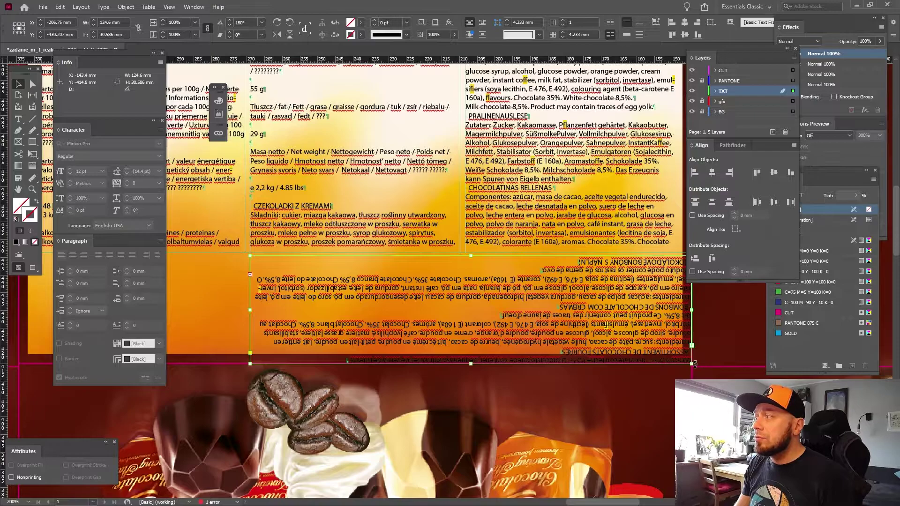
{"action": "left_click_drag", "start_coordinate": [693, 364], "coordinate": [238, 296]}
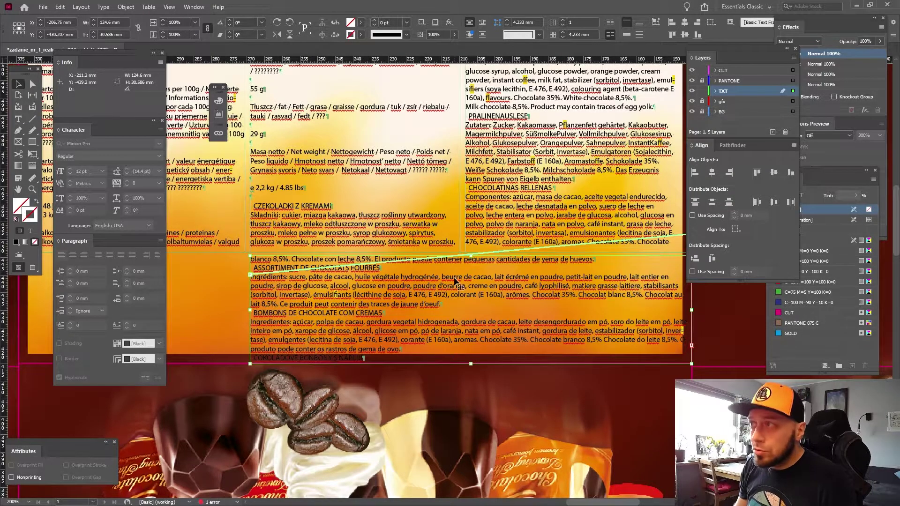
{"action": "left_click_drag", "start_coordinate": [269, 257], "coordinate": [269, 254]}
{"action": "key", "text": "ctrl+shift+a"}
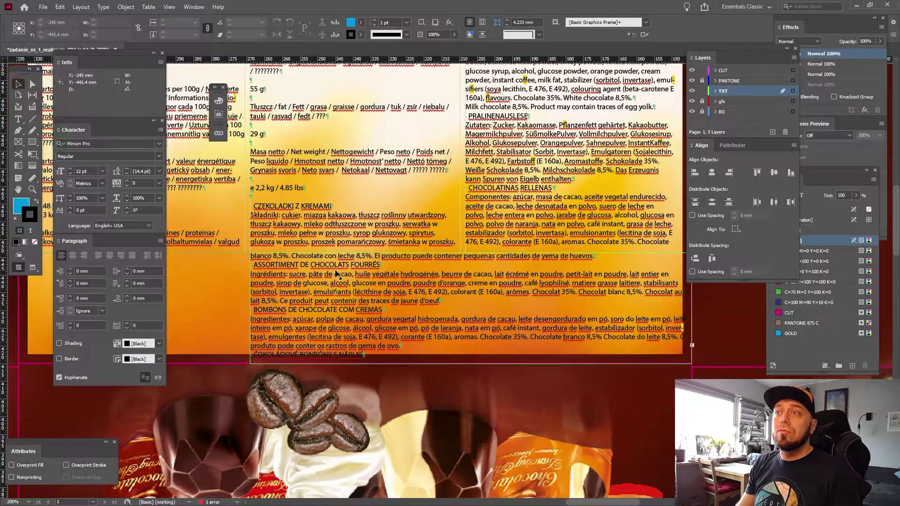
{"action": "left_click", "coordinate": [365, 261]}
Set the overflow frame's right and bottom insets to 4.7 mm in Text Frame Options.
{"action": "right_click", "coordinate": [368, 263]}
{"action": "left_click", "coordinate": [412, 271]}
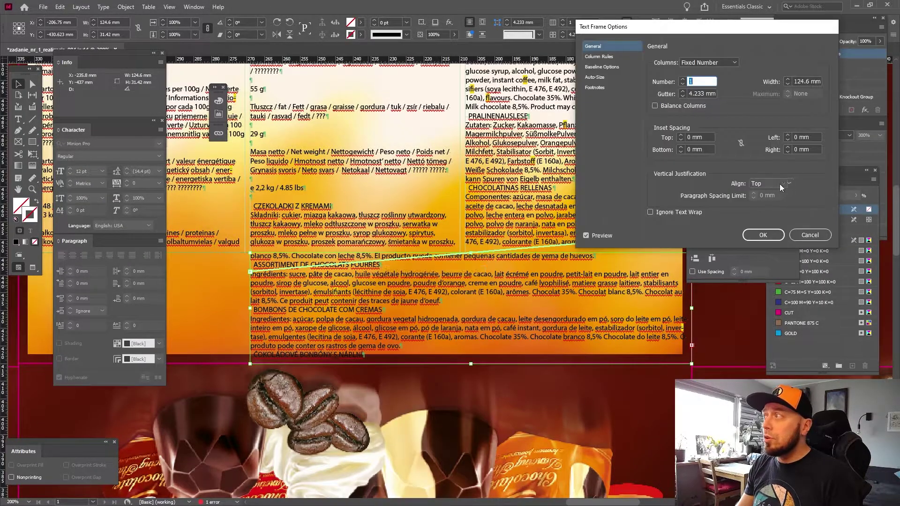
{"action": "left_click", "coordinate": [813, 137]}
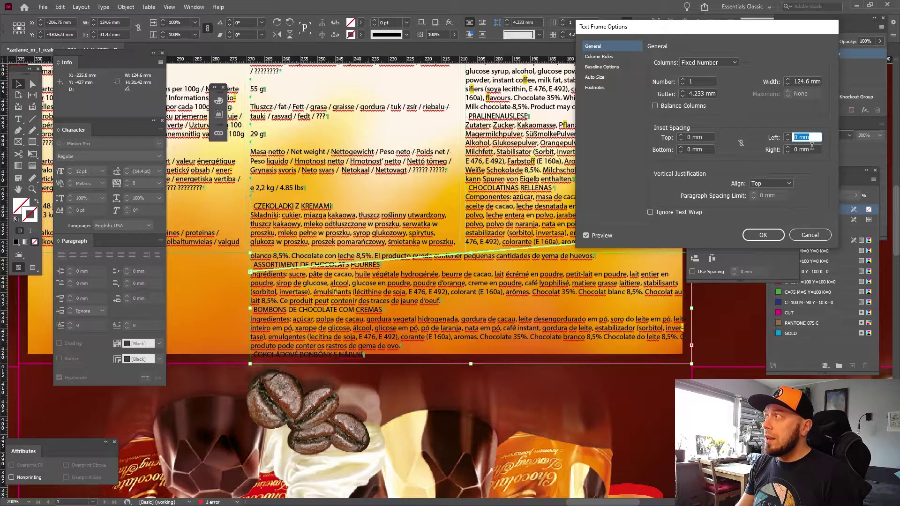
{"action": "key", "text": "Tab"}
{"action": "type", "text": "4"}
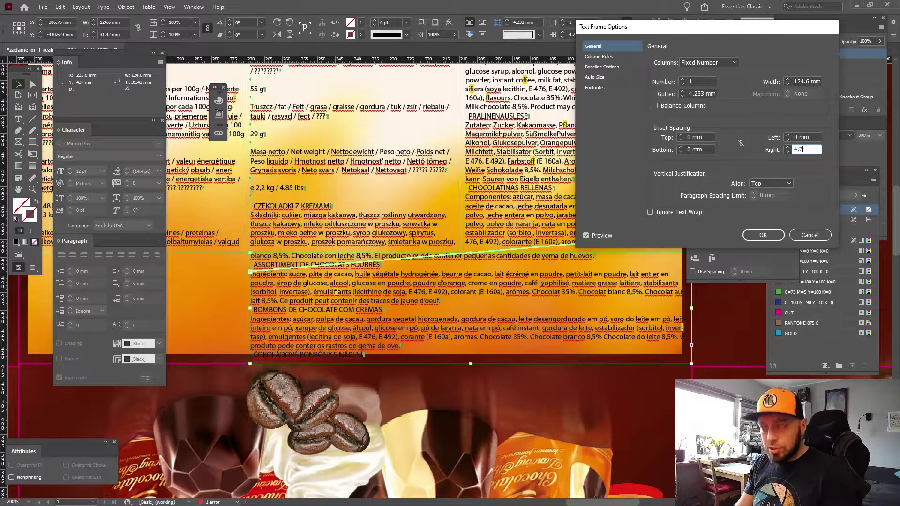
{"action": "key", "text": "Tab"}
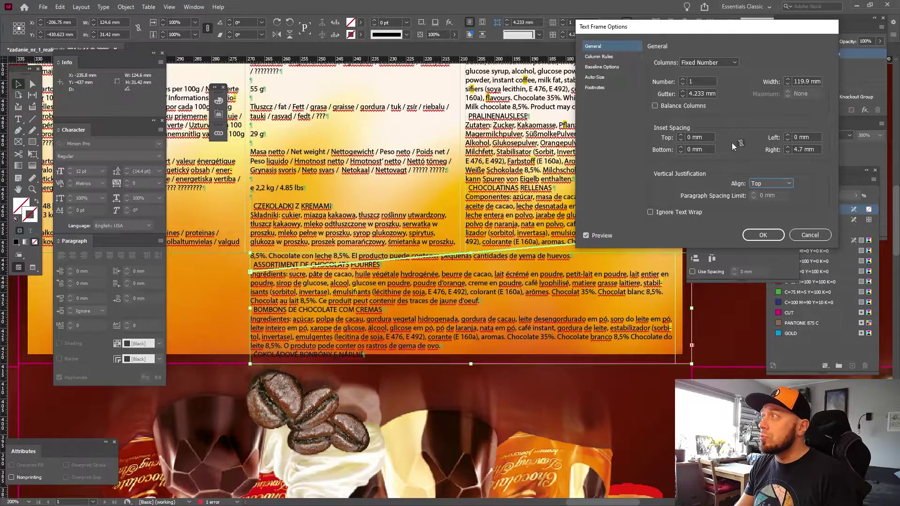
{"action": "left_click_drag", "start_coordinate": [708, 147], "coordinate": [661, 145]}
{"action": "type", "text": "4,7"}
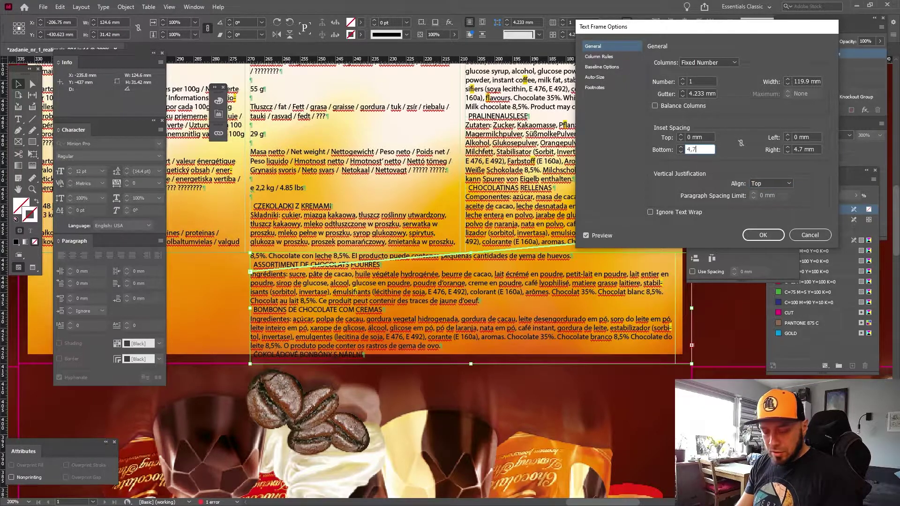
{"action": "key", "text": "Tab"}
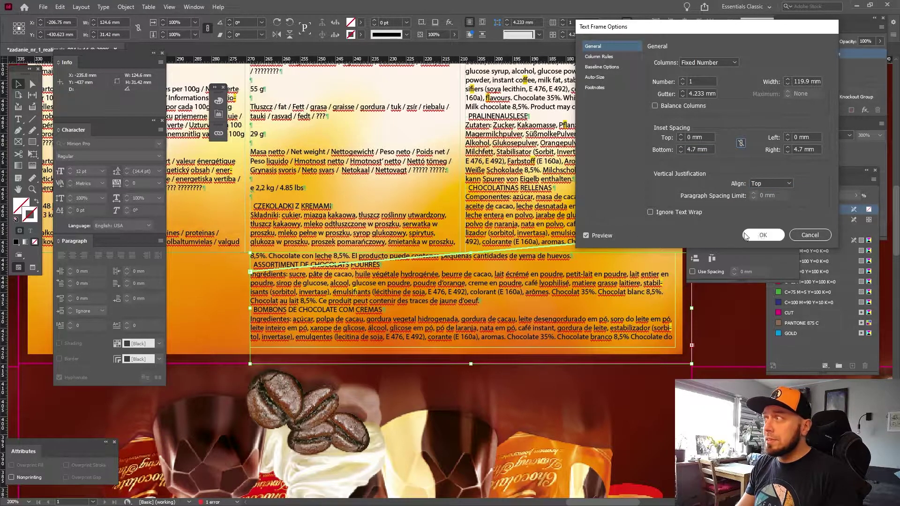
{"action": "left_click", "coordinate": [762, 235]}
{"action": "key", "text": "ctrl+minus"}
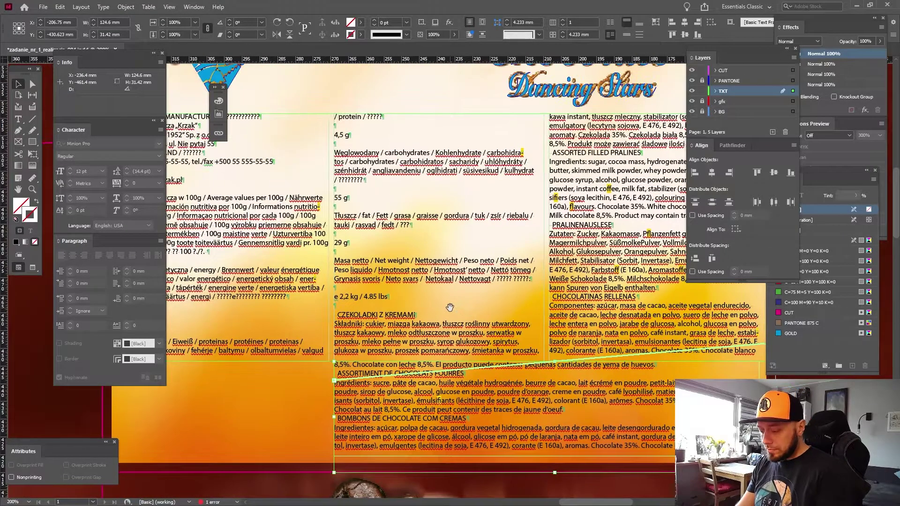
{"action": "scroll", "coordinate": [483, 207], "scroll_direction": "up", "scroll_amount": 3}
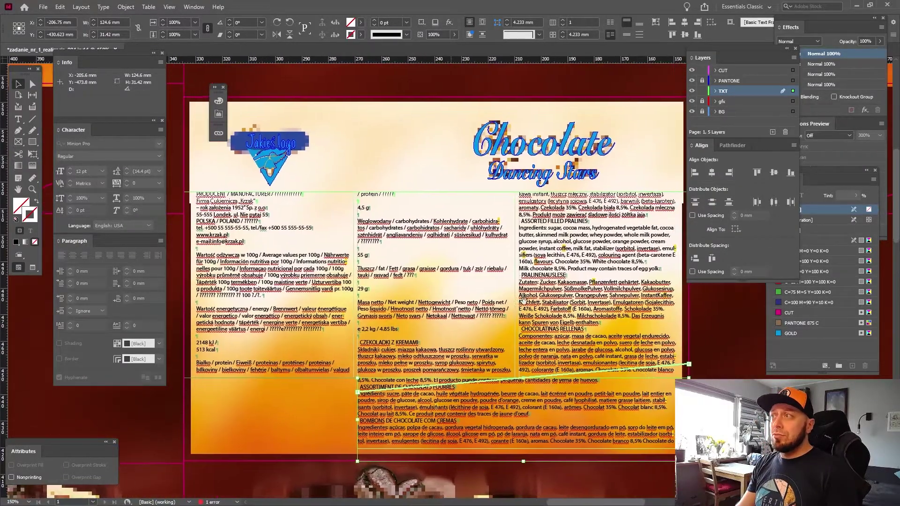
Select all the threaded ingredient text and set its leading to 6 pt.
{"action": "double_click", "coordinate": [542, 285]}
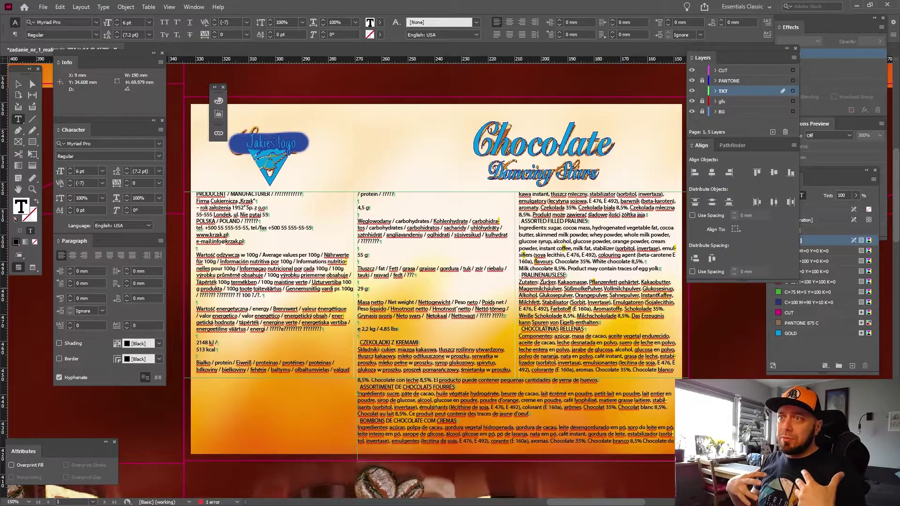
{"action": "key", "text": "ctrl+a"}
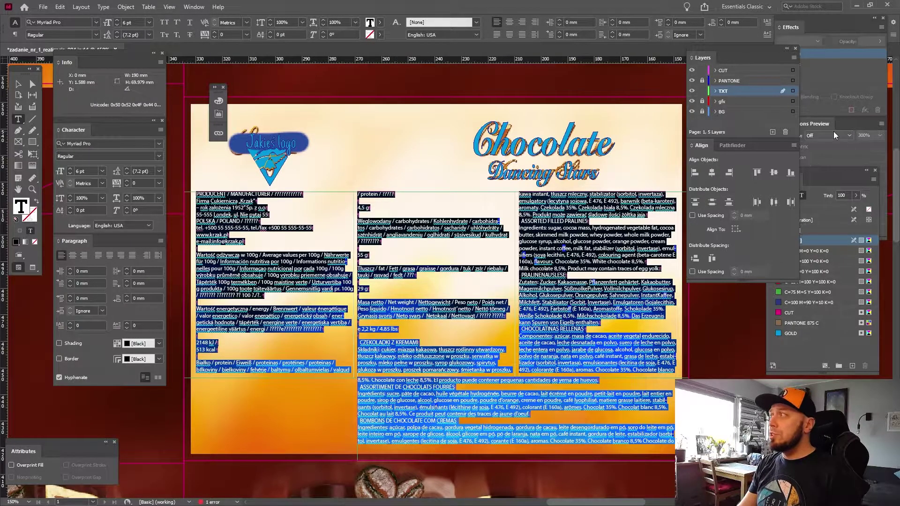
{"action": "left_click", "coordinate": [159, 172]}
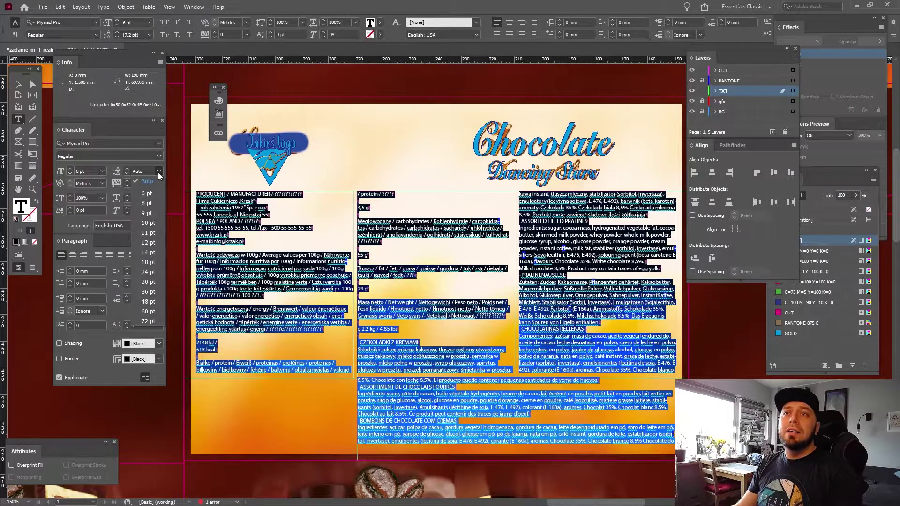
{"action": "left_click", "coordinate": [158, 172]}
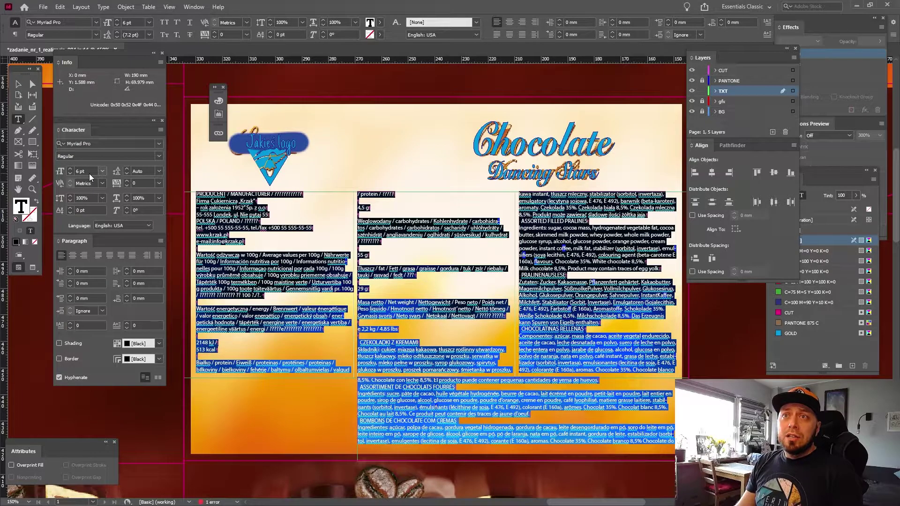
{"action": "left_click", "coordinate": [141, 171]}
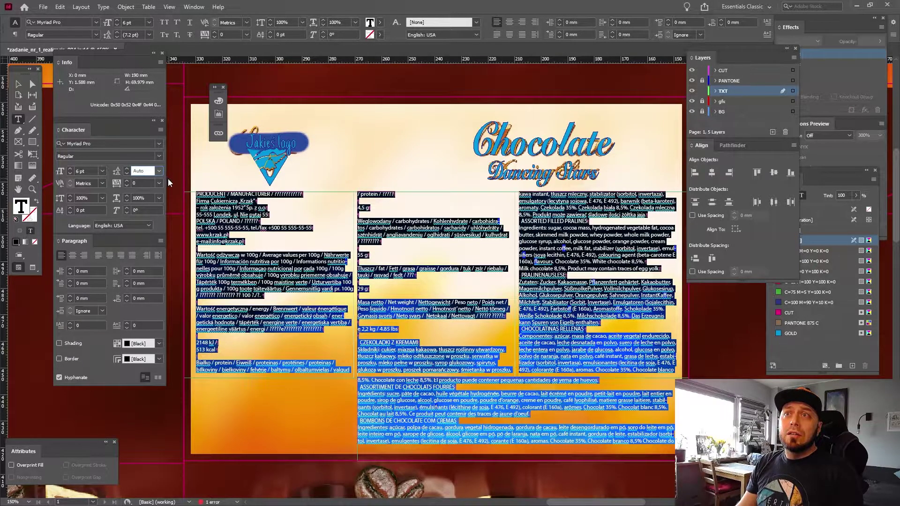
{"action": "left_click", "coordinate": [160, 171]}
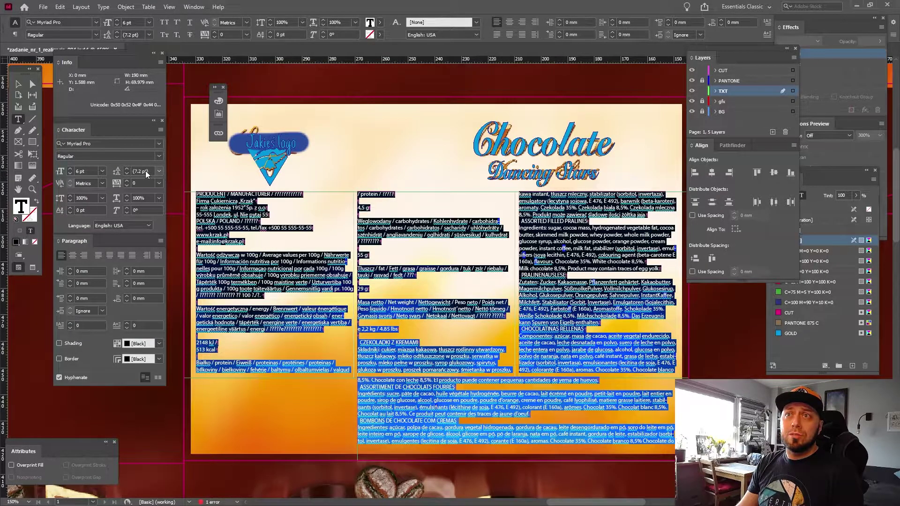
{"action": "left_click", "coordinate": [160, 172]}
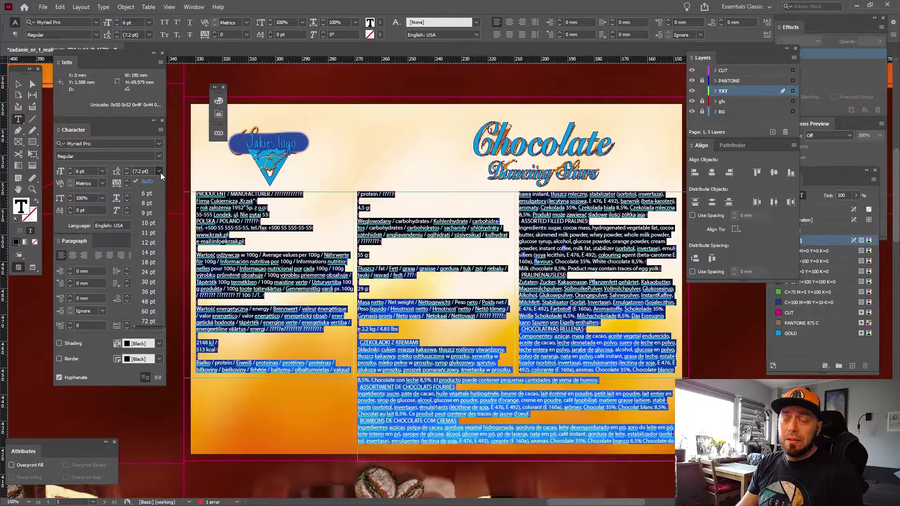
{"action": "left_click", "coordinate": [146, 193]}
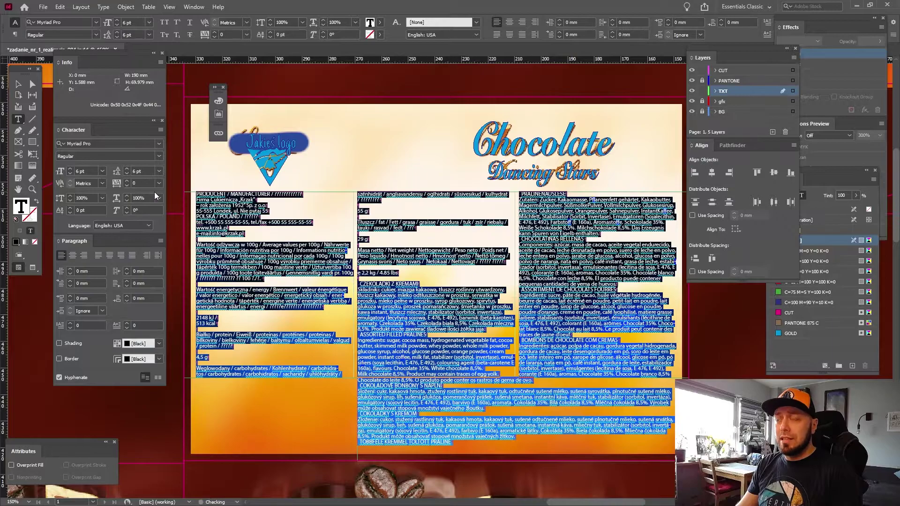
Set the ingredient body text leading to 6 pt and deselect the frame.
{"action": "left_click", "coordinate": [485, 287]}
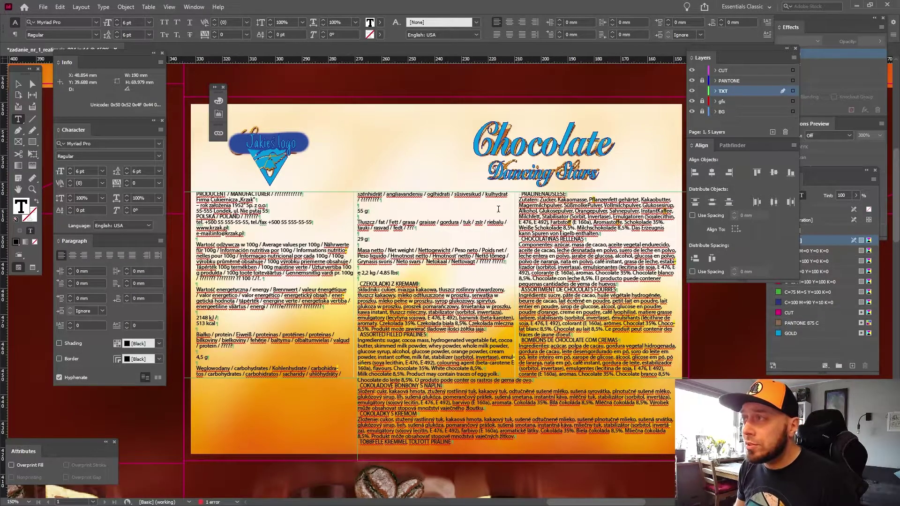
{"action": "left_click", "coordinate": [19, 84]}
{"action": "left_click", "coordinate": [253, 90]}
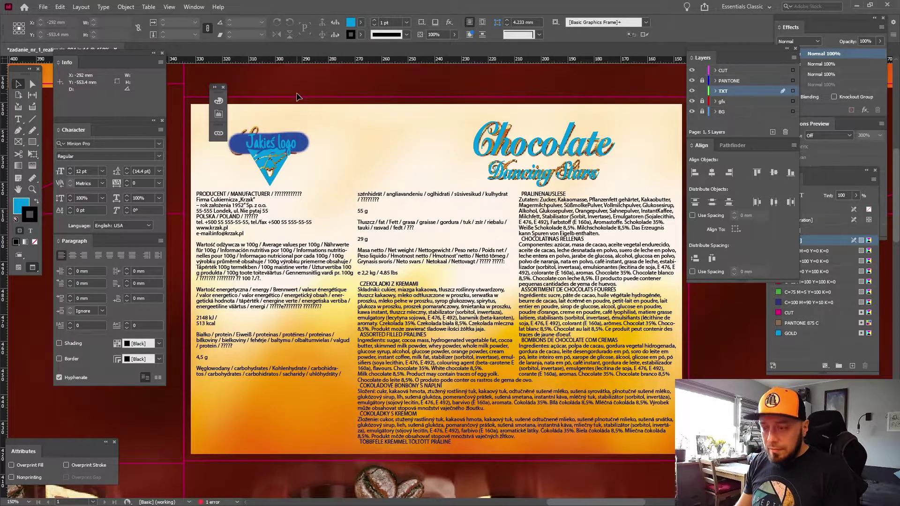
Zoom in on the CZEKOLADKI Z KREMAMI text, then zoom out and select the lower text frame.
{"action": "key", "text": "z"}
{"action": "left_click_drag", "start_coordinate": [342, 258], "coordinate": [543, 361]}
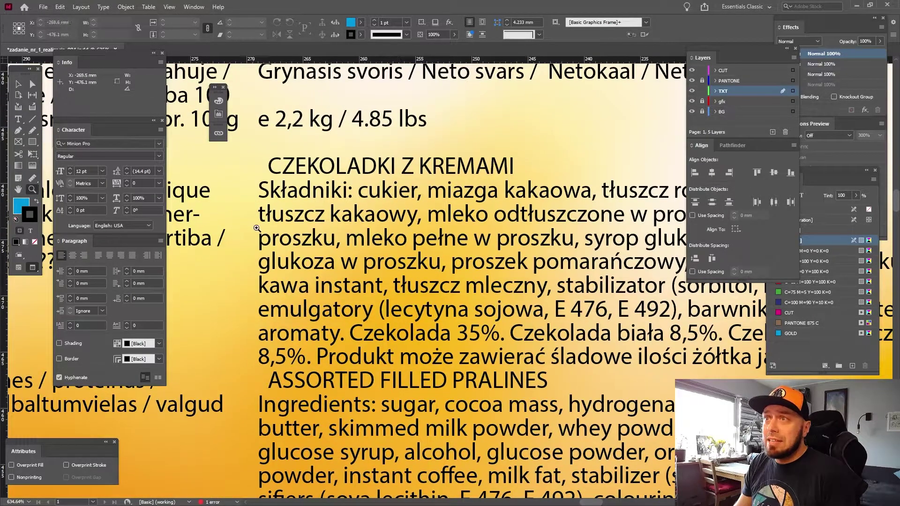
{"action": "left_click_drag", "start_coordinate": [494, 266], "coordinate": [537, 235]}
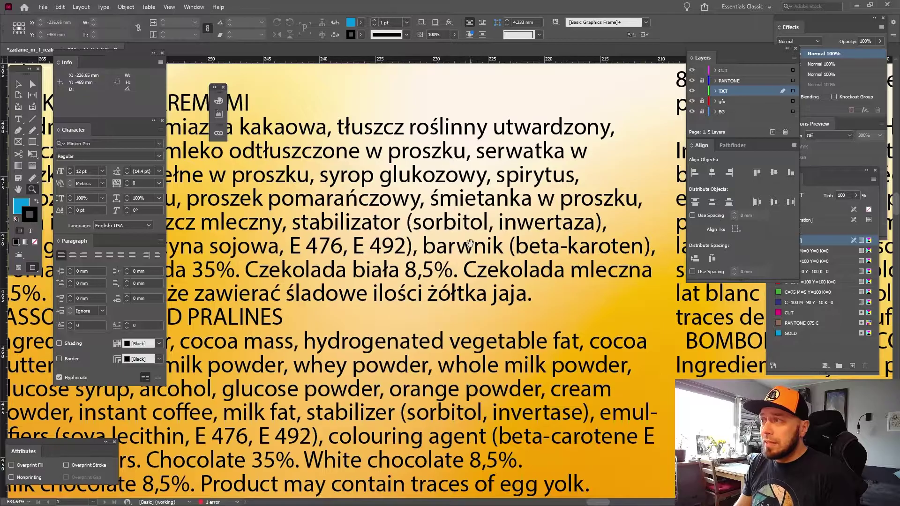
{"action": "left_click_drag", "start_coordinate": [470, 244], "coordinate": [533, 265]}
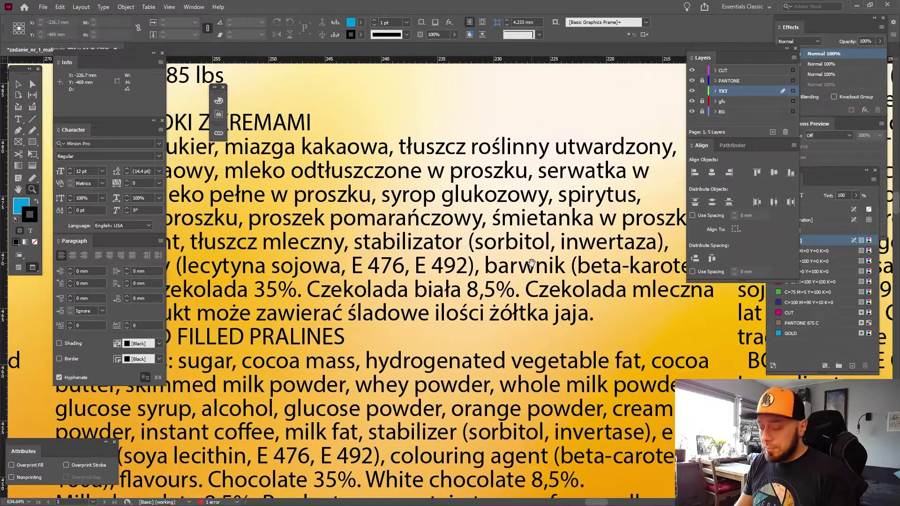
{"action": "key", "text": "ctrl+minus"}
{"action": "key", "text": "ctrl+minus"}
{"action": "key", "text": "ctrl+minus"}
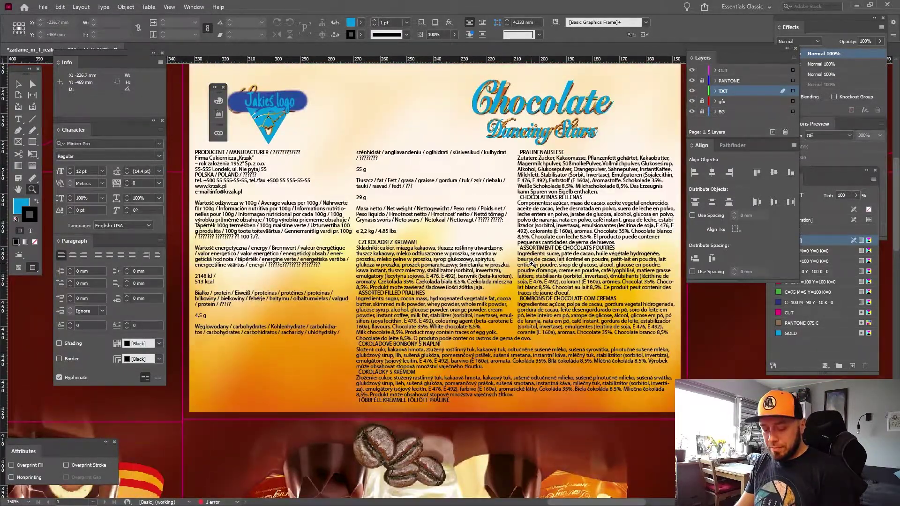
{"action": "key", "text": "v"}
{"action": "left_click", "coordinate": [506, 375]}
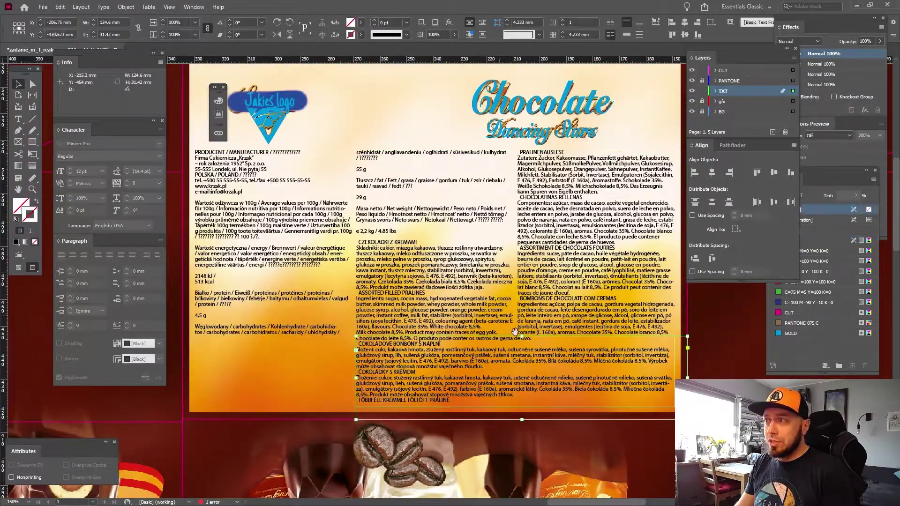
{"action": "scroll", "coordinate": [504, 149], "scroll_direction": "down", "scroll_amount": 5}
{"action": "scroll", "coordinate": [504, 149], "scroll_direction": "up", "scroll_amount": 5}
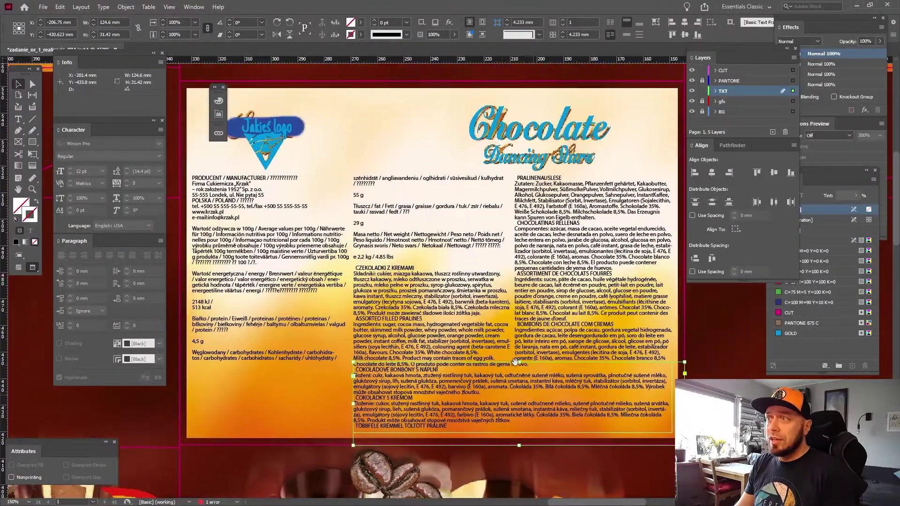
Centre the producer and address lines at the top of the label.
{"action": "double_click", "coordinate": [257, 201]}
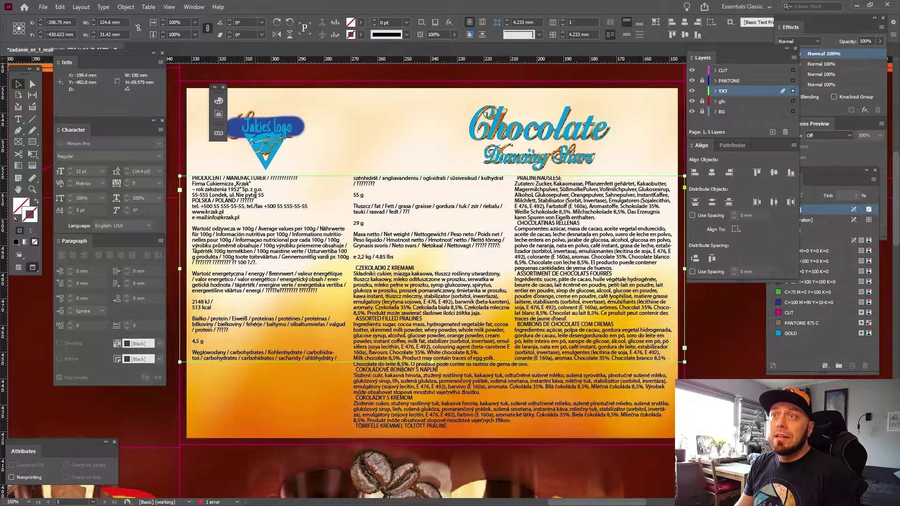
{"action": "left_click_drag", "start_coordinate": [257, 218], "coordinate": [159, 163]}
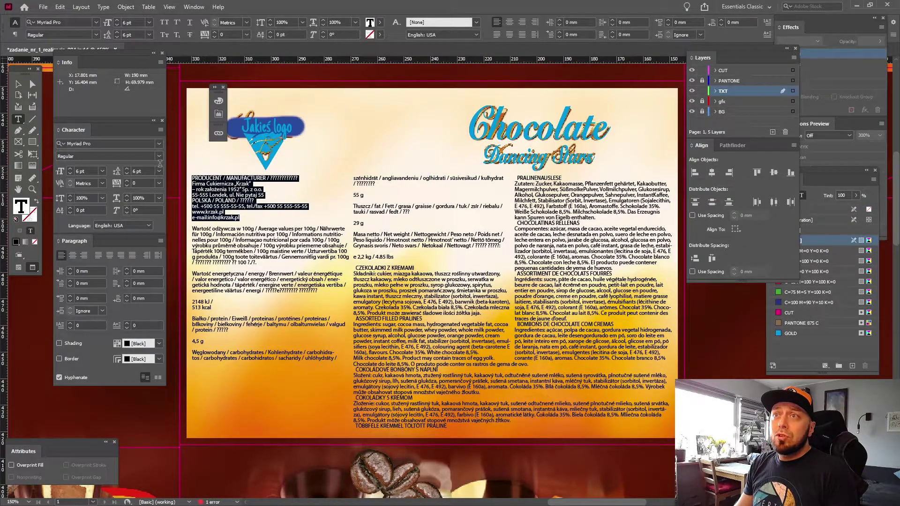
{"action": "left_click", "coordinate": [509, 22]}
Justify the whole story with last line aligned left, then re-centre the address lines.
{"action": "left_click", "coordinate": [396, 271]}
{"action": "key", "text": "ctrl+a"}
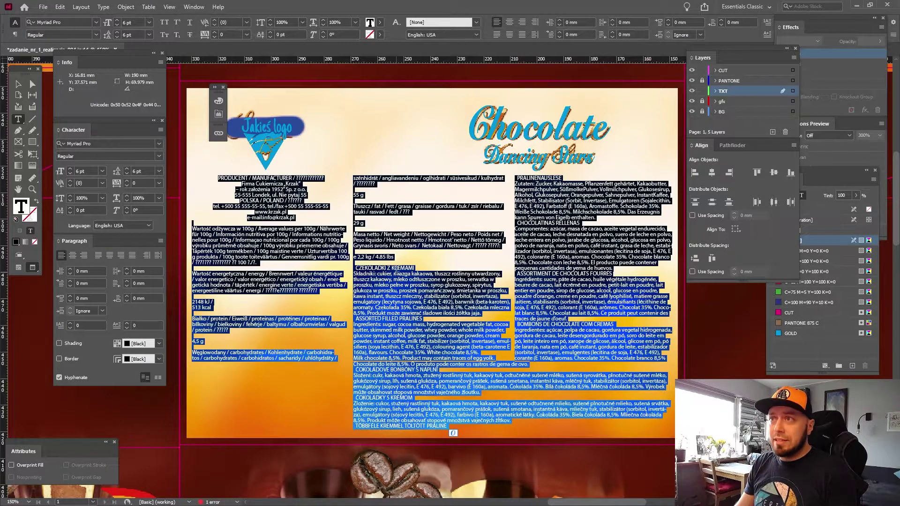
{"action": "left_click", "coordinate": [496, 34]}
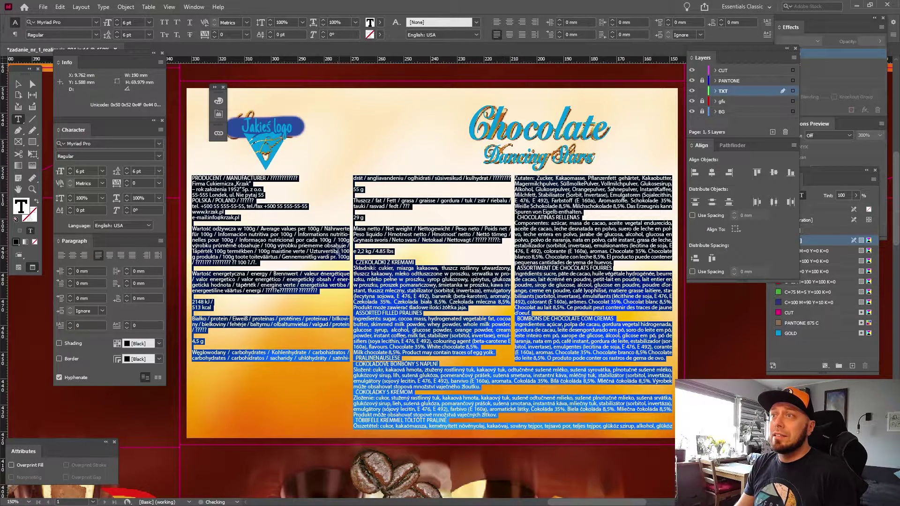
{"action": "left_click", "coordinate": [272, 215]}
{"action": "left_click_drag", "start_coordinate": [255, 218], "coordinate": [190, 177]}
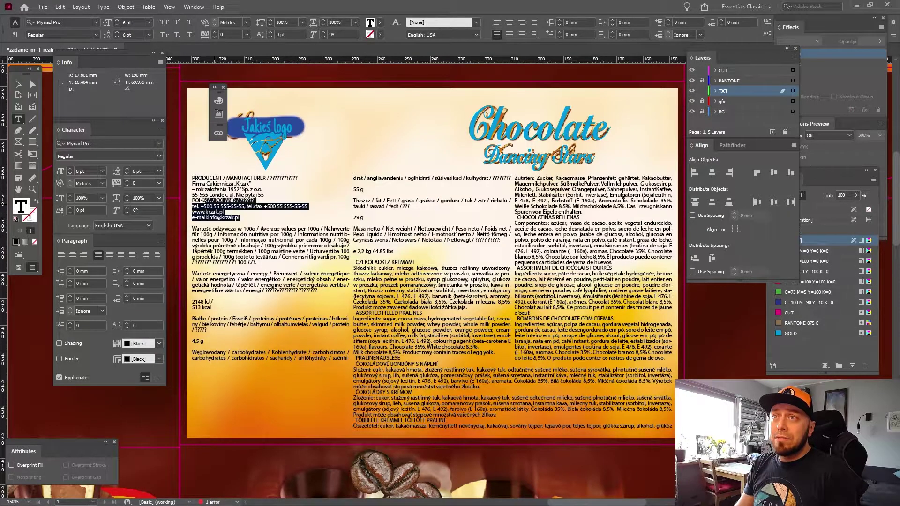
{"action": "left_click", "coordinate": [511, 23]}
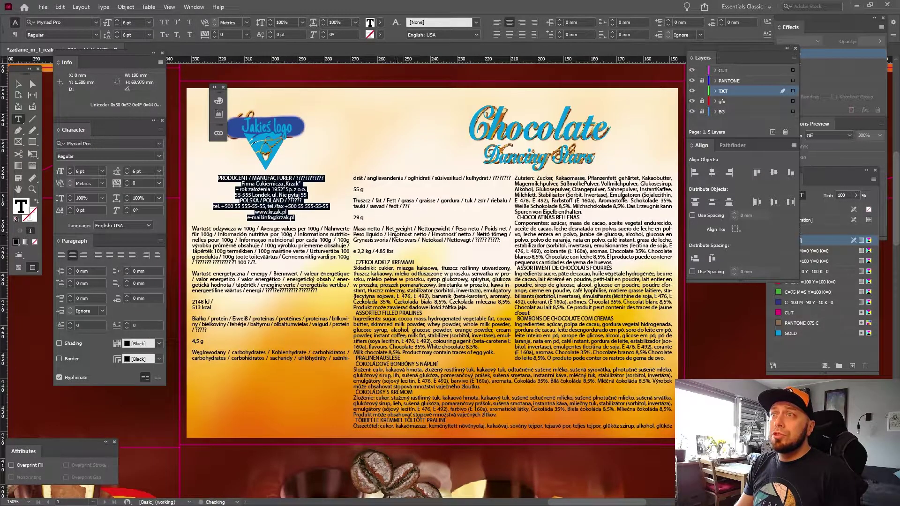
{"action": "left_click", "coordinate": [262, 262]}
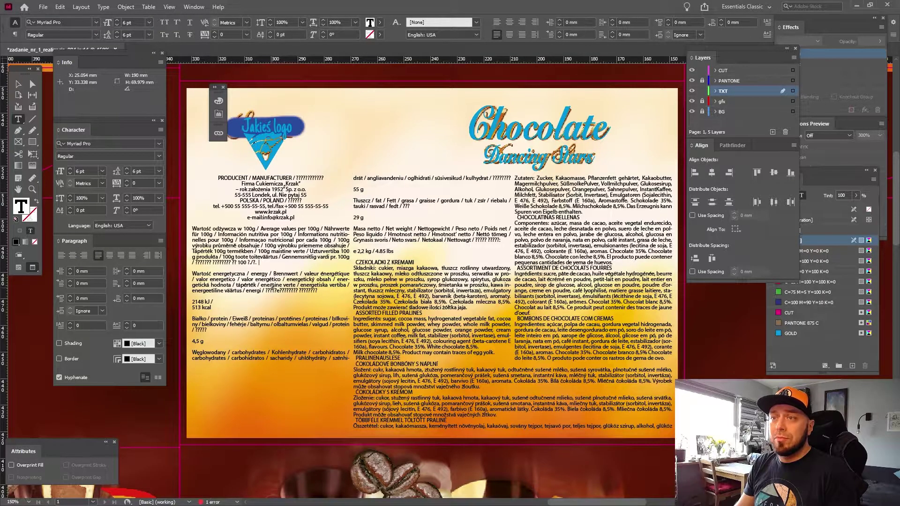
Set Justification glyph scaling to 97% minimum and 103% maximum for all story text.
{"action": "key", "text": "ctrl+a"}
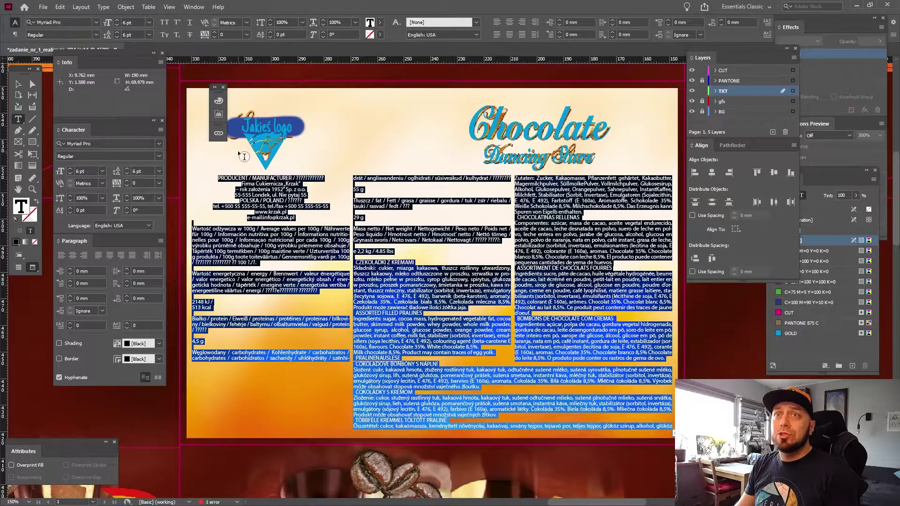
{"action": "left_click", "coordinate": [160, 240]}
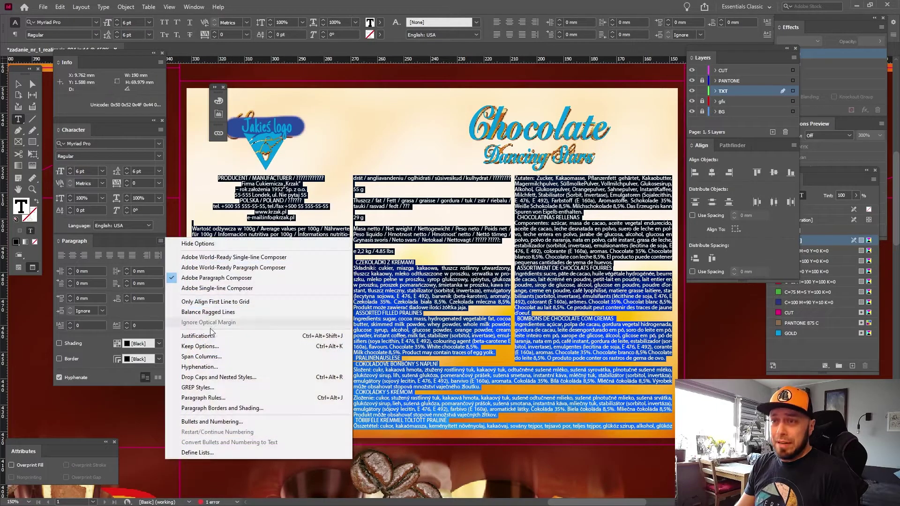
{"action": "left_click", "coordinate": [215, 336]}
{"action": "left_click", "coordinate": [401, 252]}
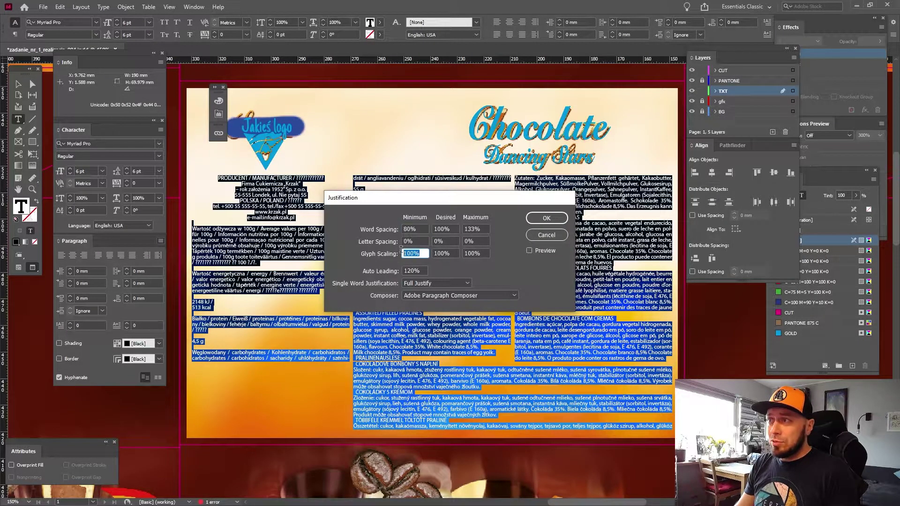
{"action": "type", "text": "97"}
{"action": "key", "text": "Tab"}
{"action": "key", "text": "Tab"}
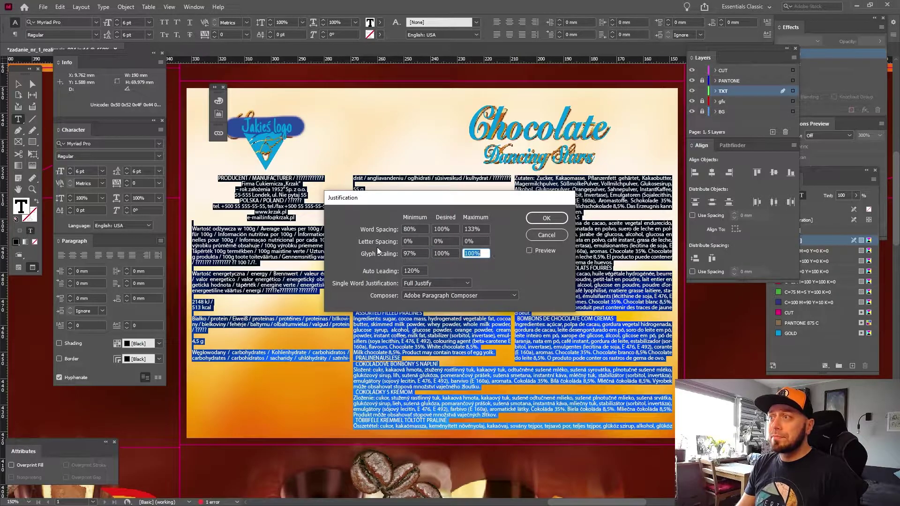
{"action": "type", "text": "103"}
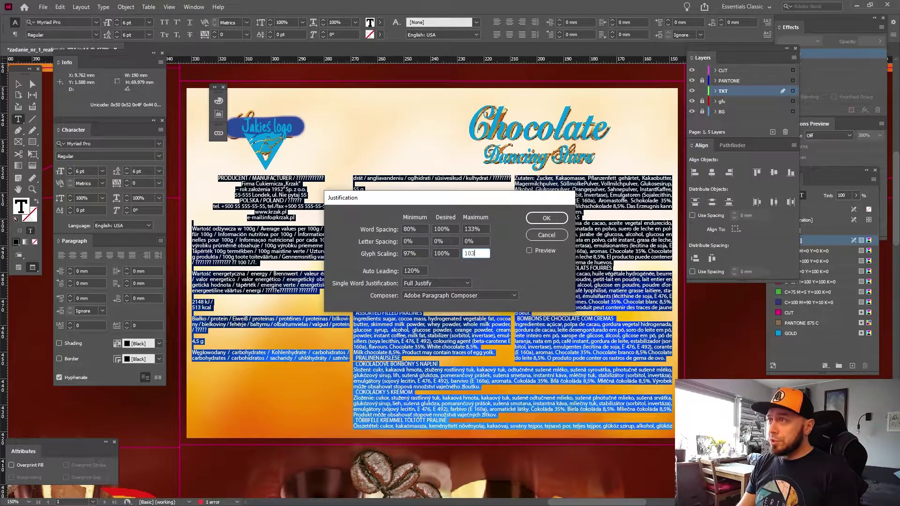
{"action": "key", "text": "Tab"}
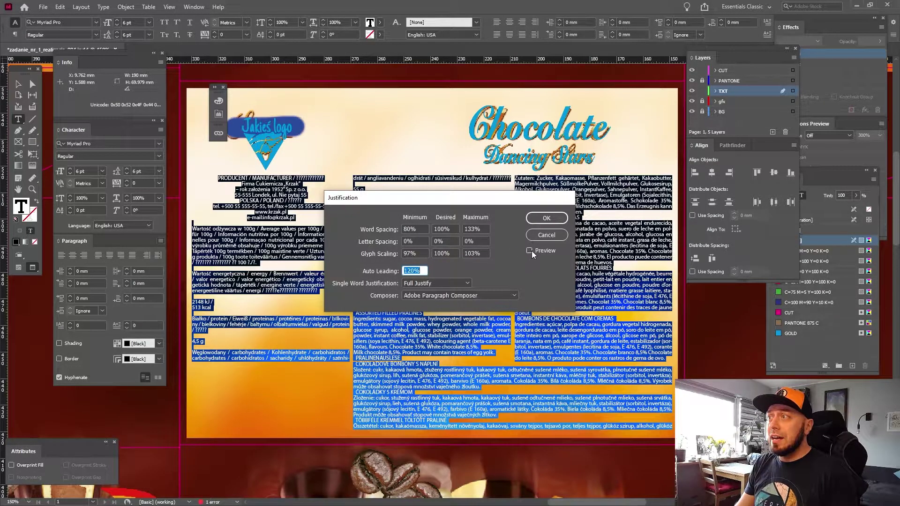
{"action": "left_click", "coordinate": [530, 251]}
{"action": "left_click_drag", "start_coordinate": [427, 200], "coordinate": [406, 57]}
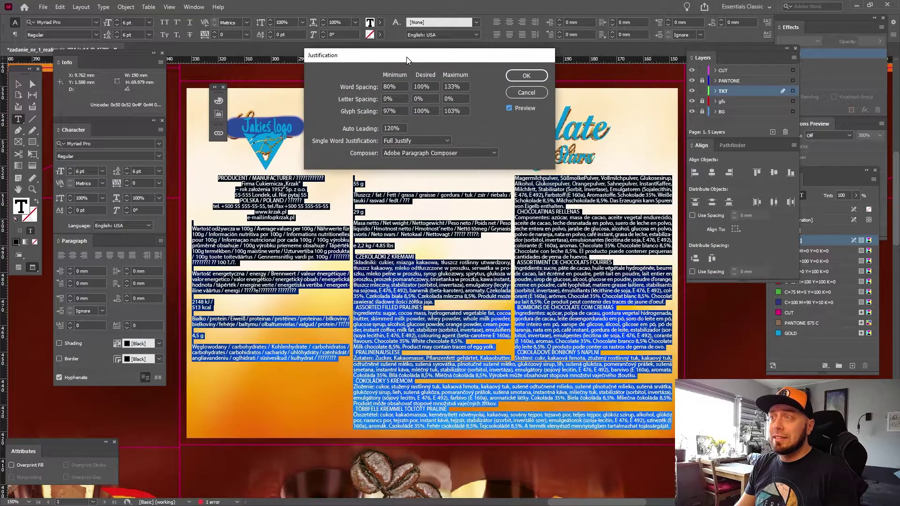
{"action": "left_click", "coordinate": [532, 77]}
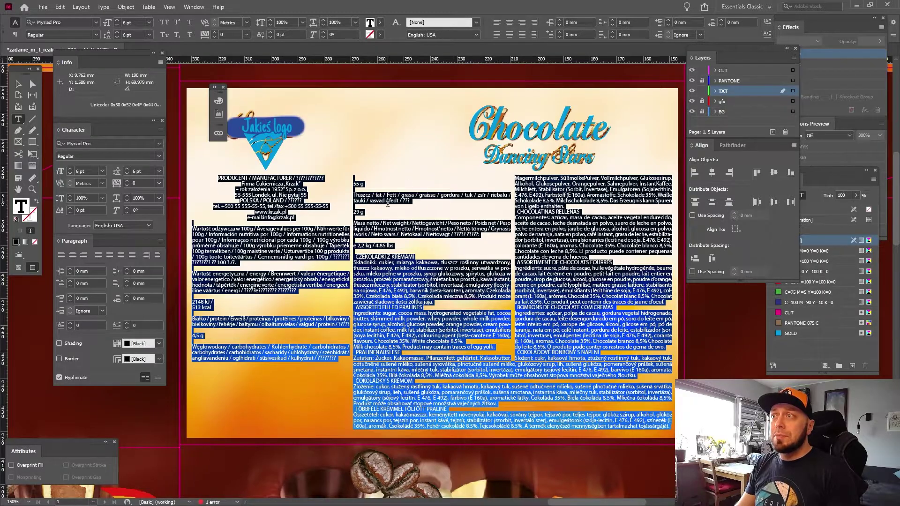
{"action": "left_click", "coordinate": [398, 220]}
Deselect the label's text frame, move the info panel, and start a new document with Ctrl+N.
{"action": "key", "text": "Escape"}
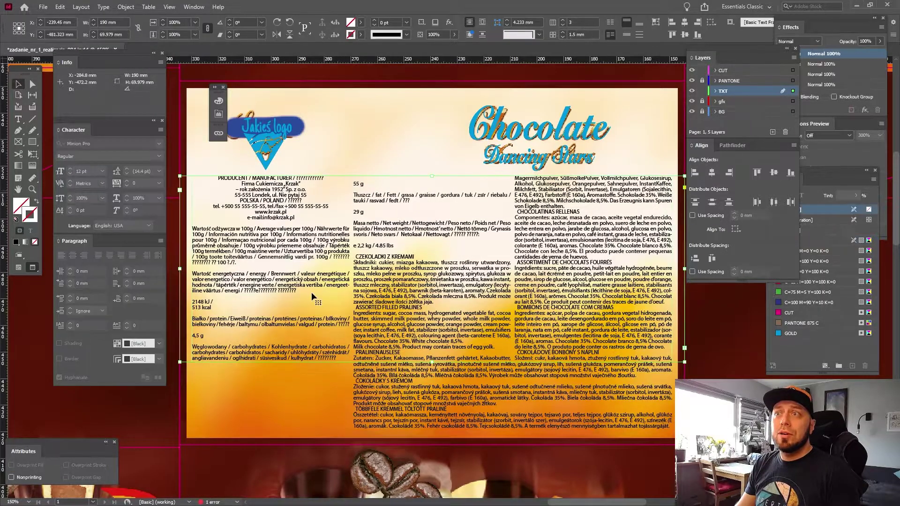
{"action": "left_click", "coordinate": [382, 100]}
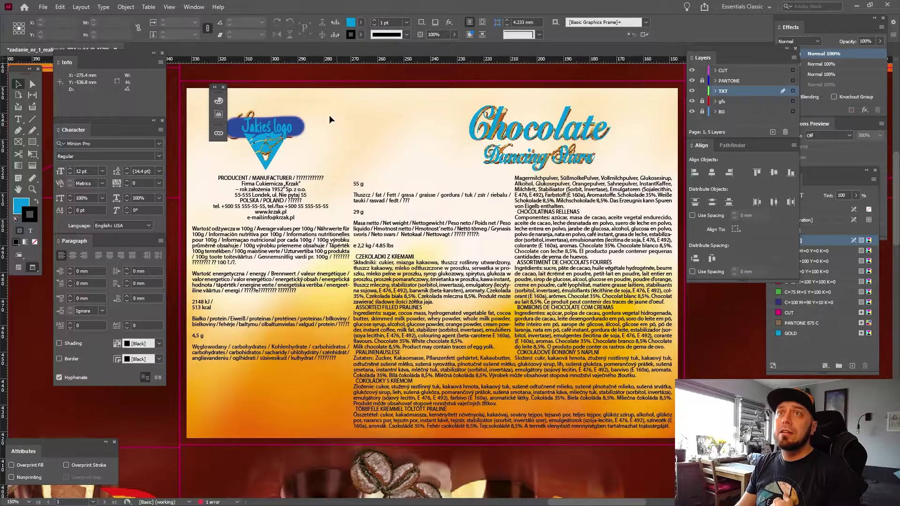
{"action": "mouse_move", "coordinate": [116, 52]}
{"action": "left_mouse_down"}
{"action": "mouse_move", "coordinate": [116, 62]}
{"action": "mouse_move", "coordinate": [118, 54]}
{"action": "left_mouse_up"}
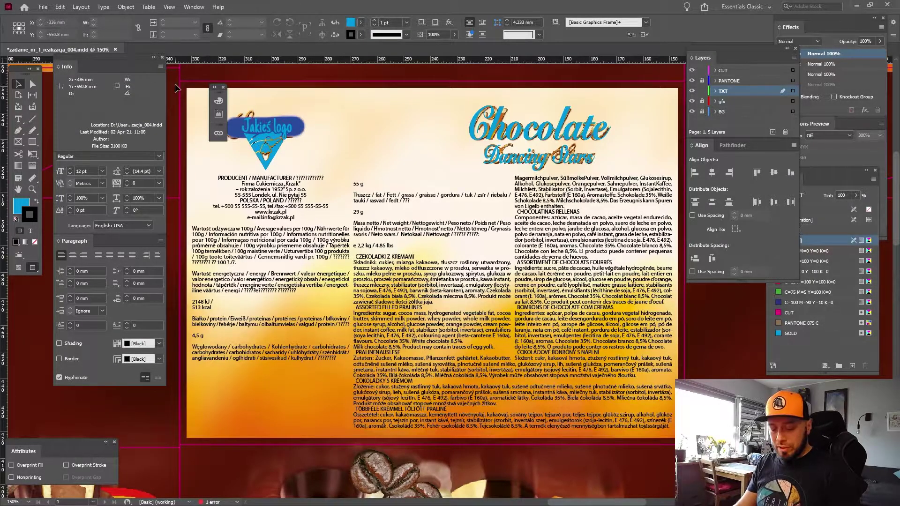
{"action": "key", "text": "ctrl+n"}
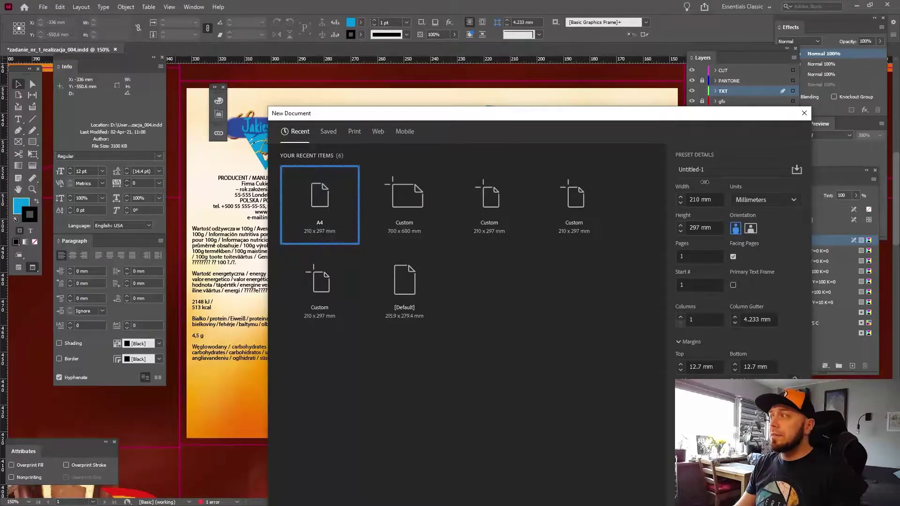
Create a blank A4 document, zoom in, and draw a large empty text frame on the page.
{"action": "key", "text": "Return"}
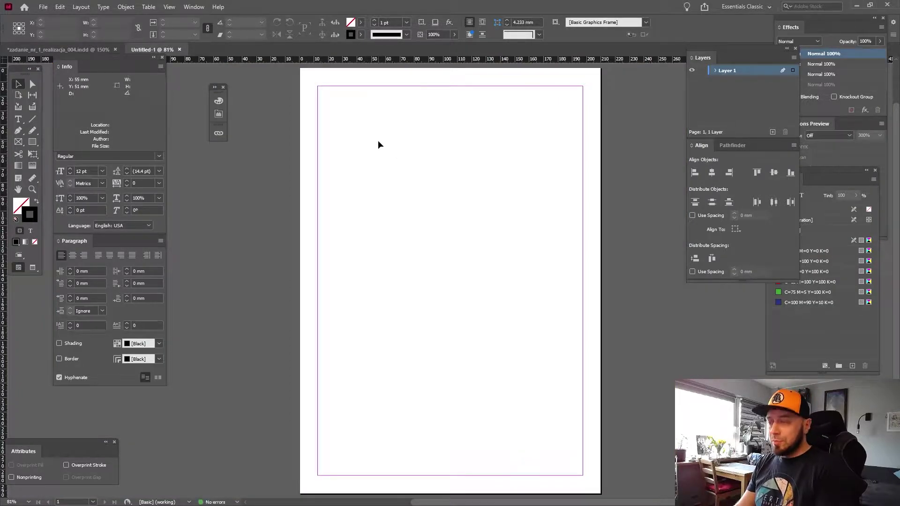
{"action": "key", "text": "ctrl+equal"}
{"action": "key", "text": "ctrl+equal"}
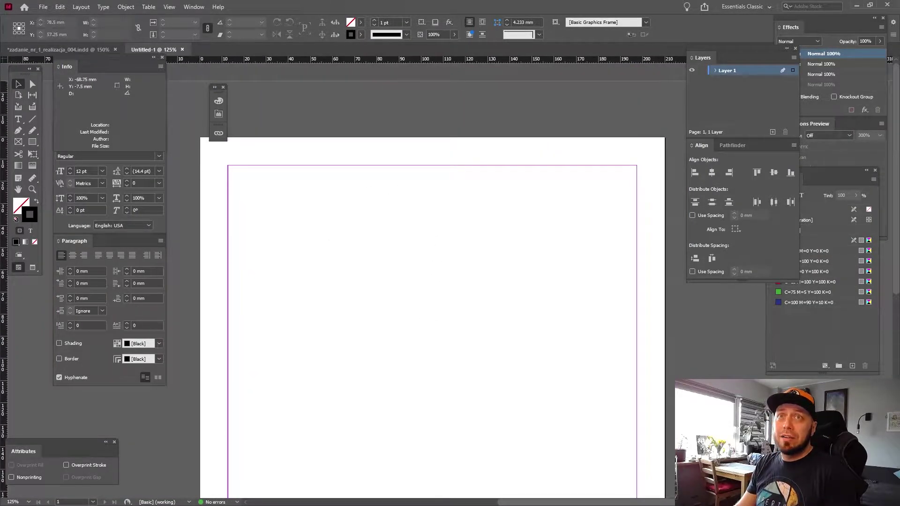
{"action": "left_click", "coordinate": [19, 120]}
{"action": "left_click_drag", "start_coordinate": [253, 194], "coordinate": [574, 366]}
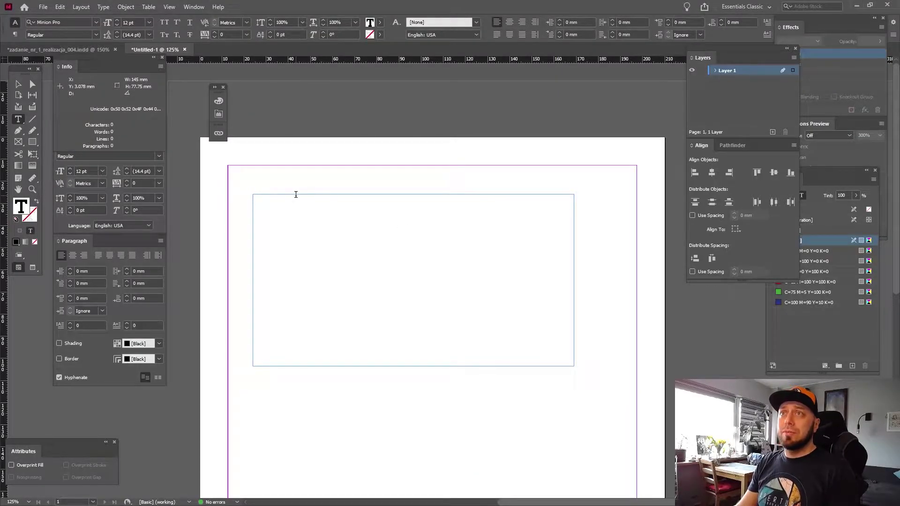
Set up Insert Table with 5 body rows, 2 columns, 0 header/footer rows and [Basic Table] style.
{"action": "left_click", "coordinate": [148, 7]}
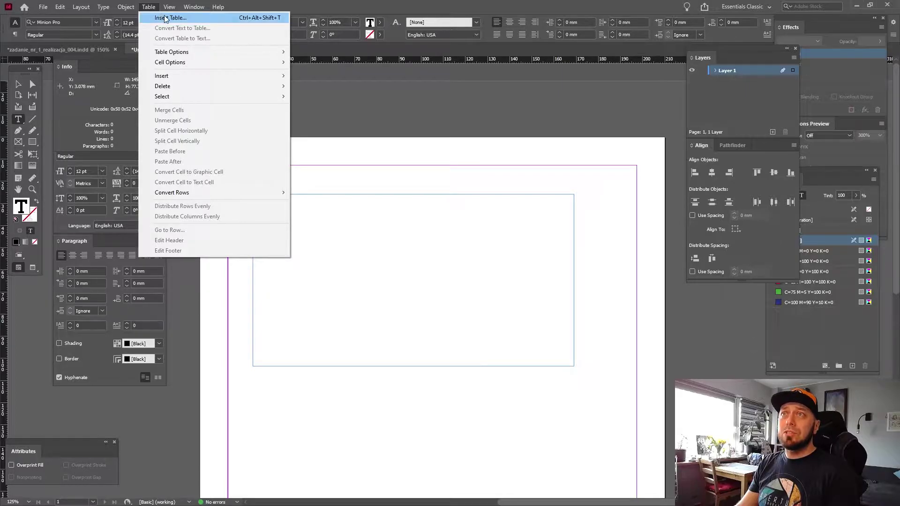
{"action": "left_click", "coordinate": [168, 18]}
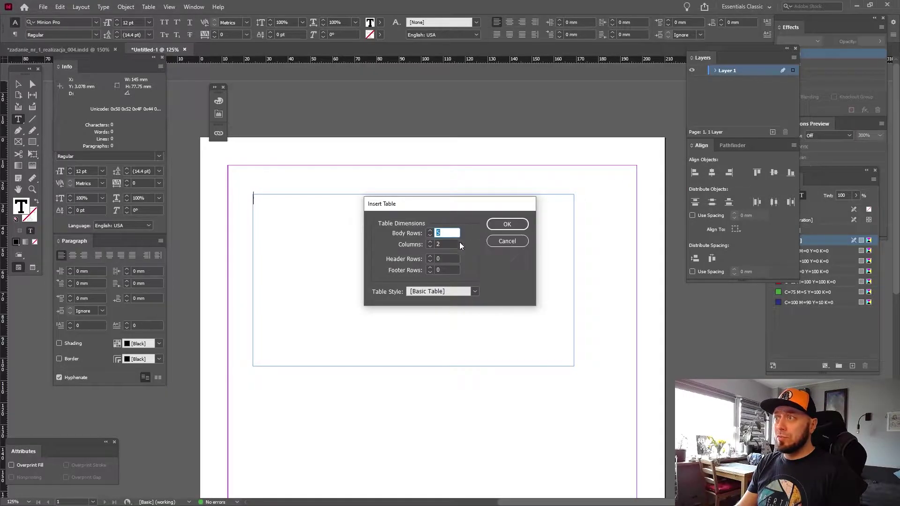
{"action": "key", "text": "Tab"}
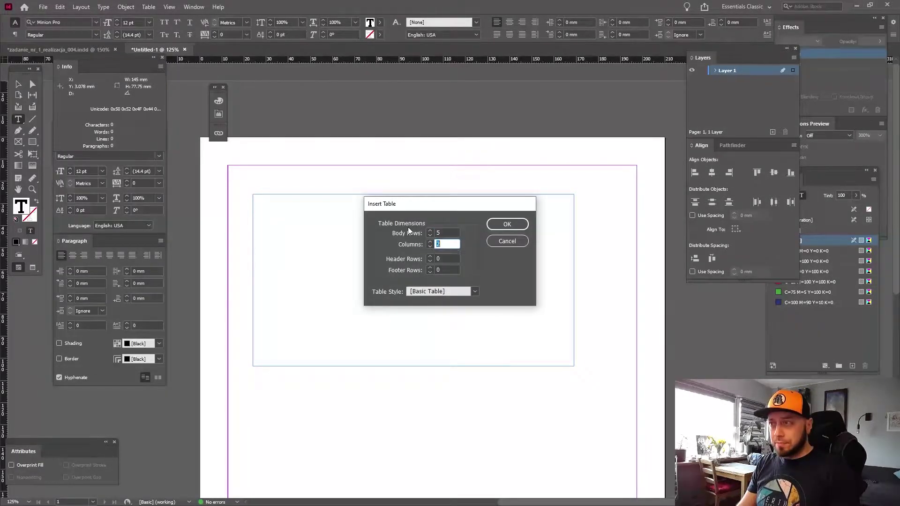
{"action": "type", "text": "2"}
{"action": "key", "text": "Tab"}
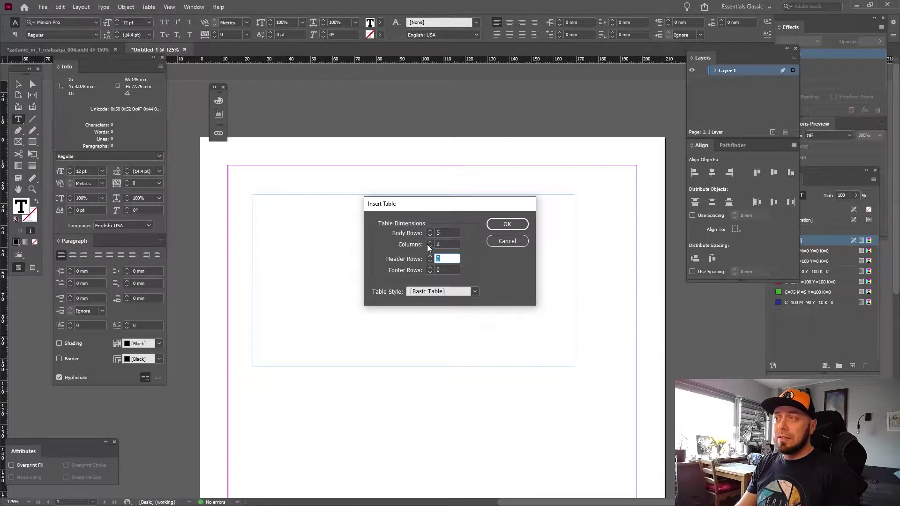
{"action": "left_click", "coordinate": [451, 245]}
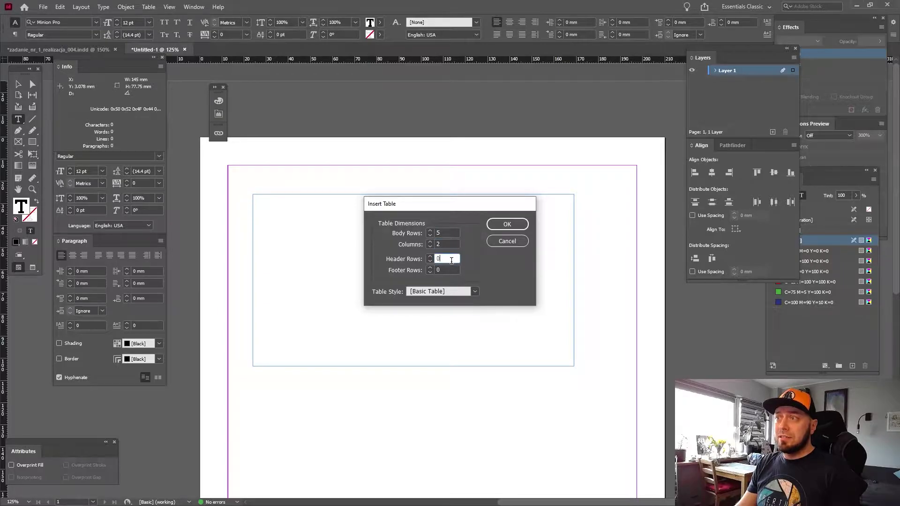
{"action": "left_click", "coordinate": [450, 271]}
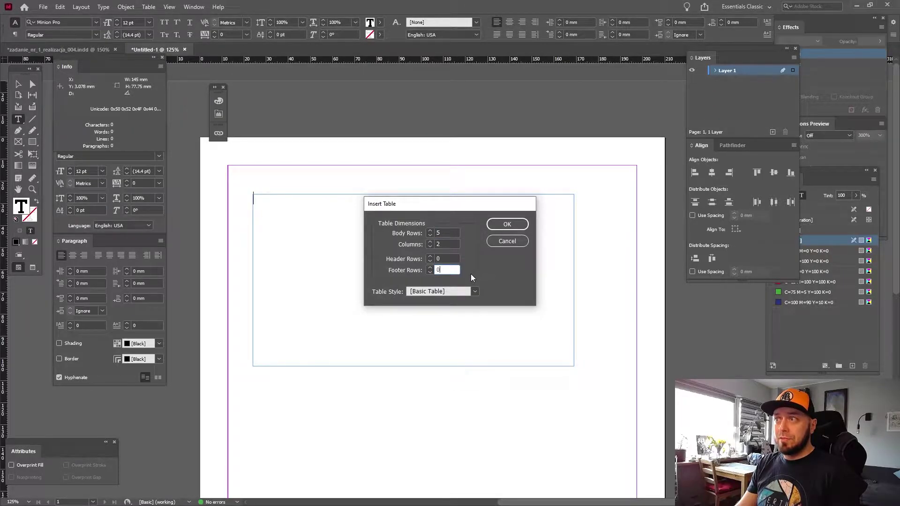
{"action": "left_click", "coordinate": [476, 291]}
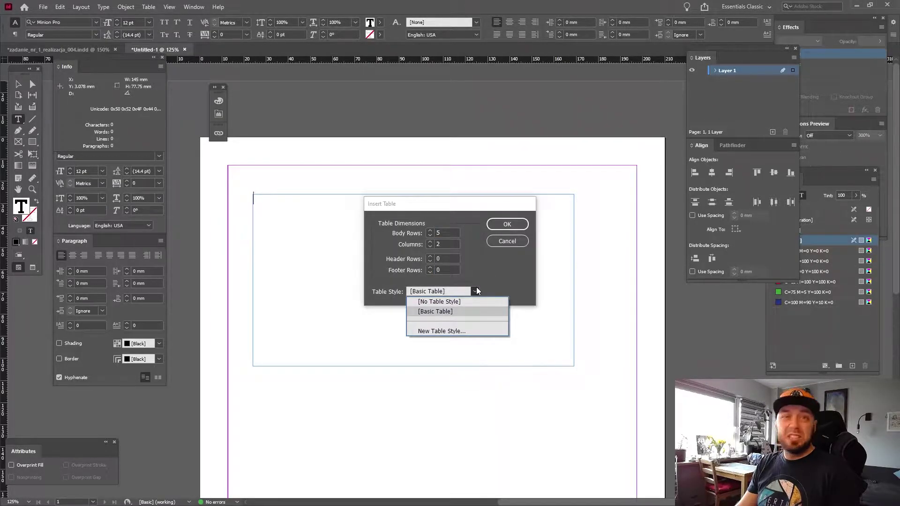
{"action": "left_click", "coordinate": [476, 291]}
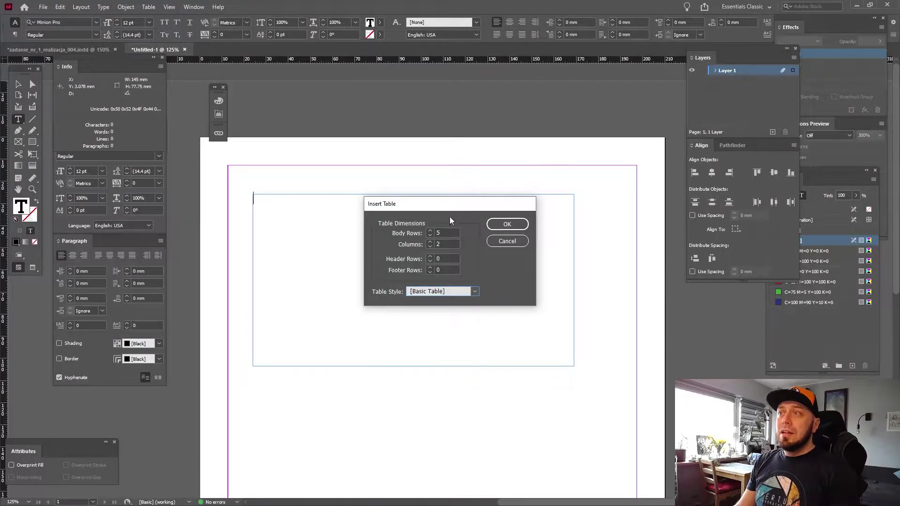
{"action": "left_click_drag", "start_coordinate": [453, 207], "coordinate": [515, 155]}
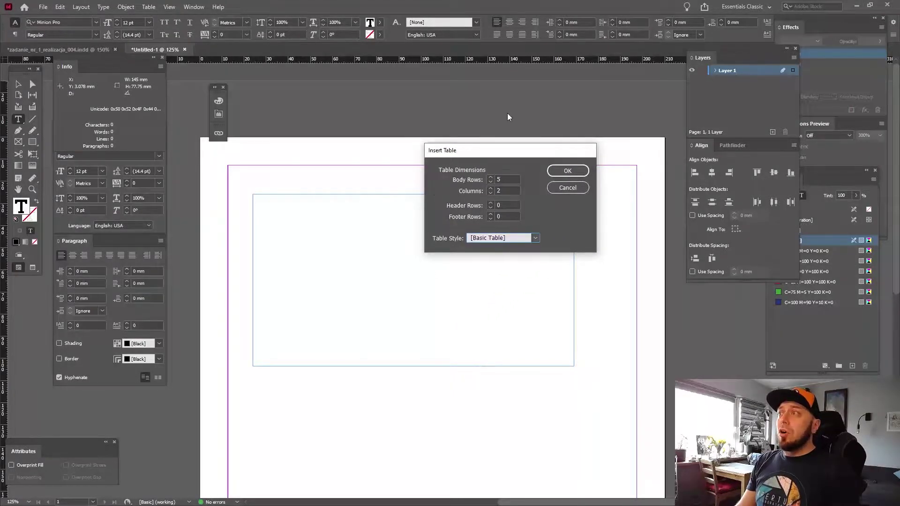
Insert the 5-row, 2-column table and place the caret in its first cell.
{"action": "left_click", "coordinate": [565, 171]}
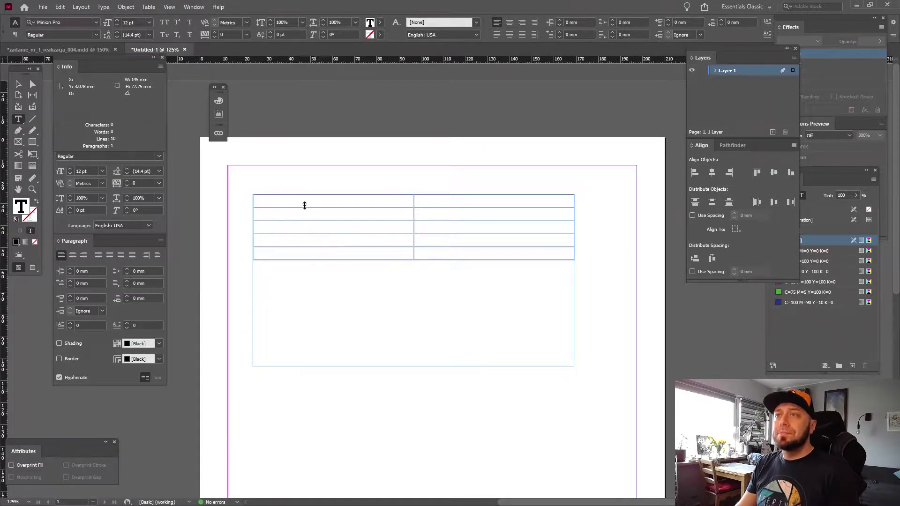
{"action": "left_click", "coordinate": [253, 194]}
{"action": "left_click", "coordinate": [276, 202]}
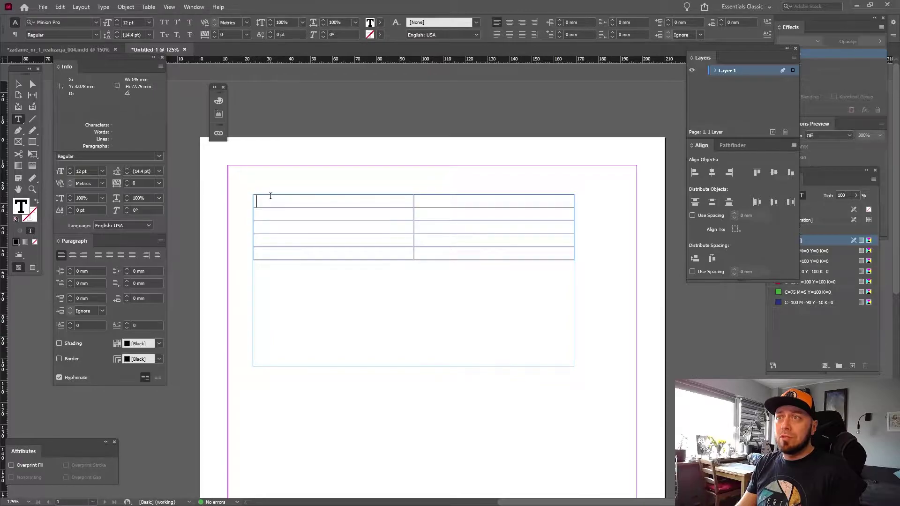
{"action": "left_click", "coordinate": [286, 194]}
{"action": "left_click", "coordinate": [252, 201]}
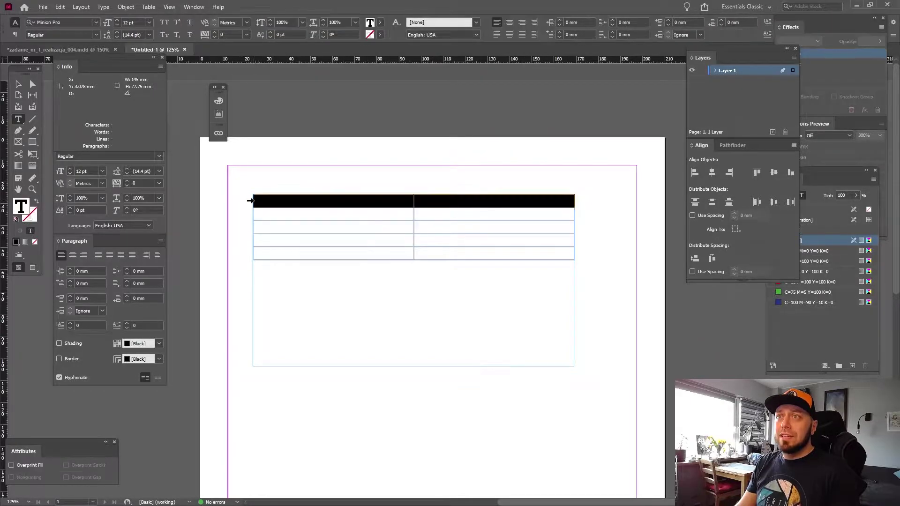
{"action": "left_click", "coordinate": [273, 201]}
Try narrowing columns and enlarging a row, then undo back to equal full-width columns.
{"action": "mouse_move", "coordinate": [443, 214]}
{"action": "left_mouse_down"}
{"action": "mouse_move", "coordinate": [434, 223]}
{"action": "mouse_move", "coordinate": [312, 201]}
{"action": "left_mouse_up"}
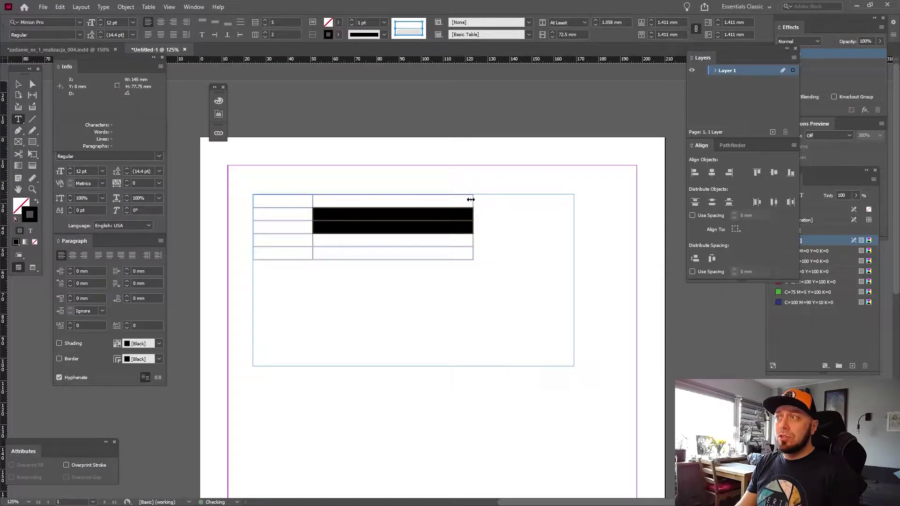
{"action": "left_click_drag", "start_coordinate": [468, 199], "coordinate": [371, 201]}
{"action": "left_click", "coordinate": [342, 242]}
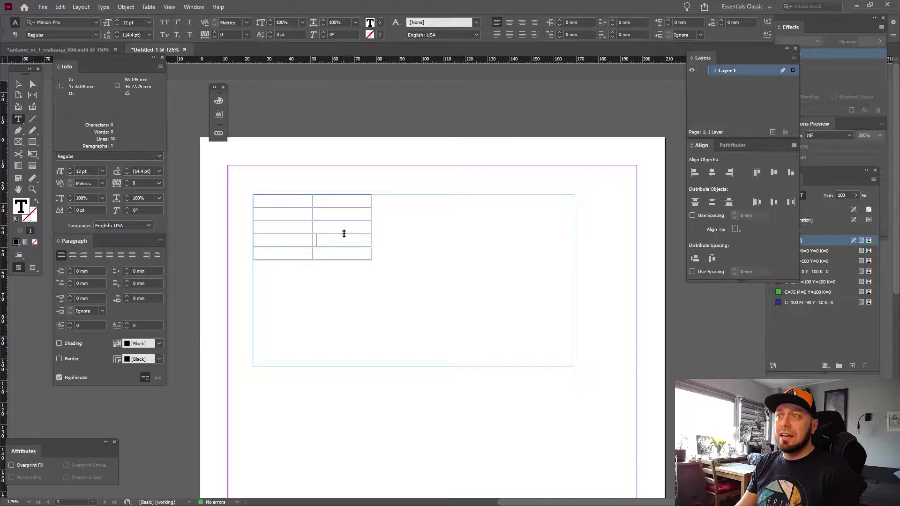
{"action": "left_click_drag", "start_coordinate": [344, 233], "coordinate": [345, 259]}
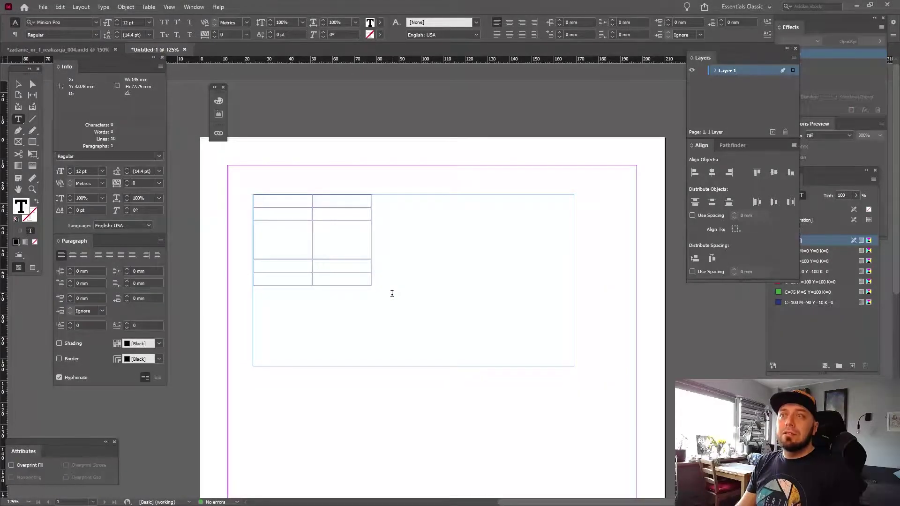
{"action": "key", "text": "ctrl+z"}
{"action": "key", "text": "ctrl+z"}
{"action": "key", "text": "ctrl+z"}
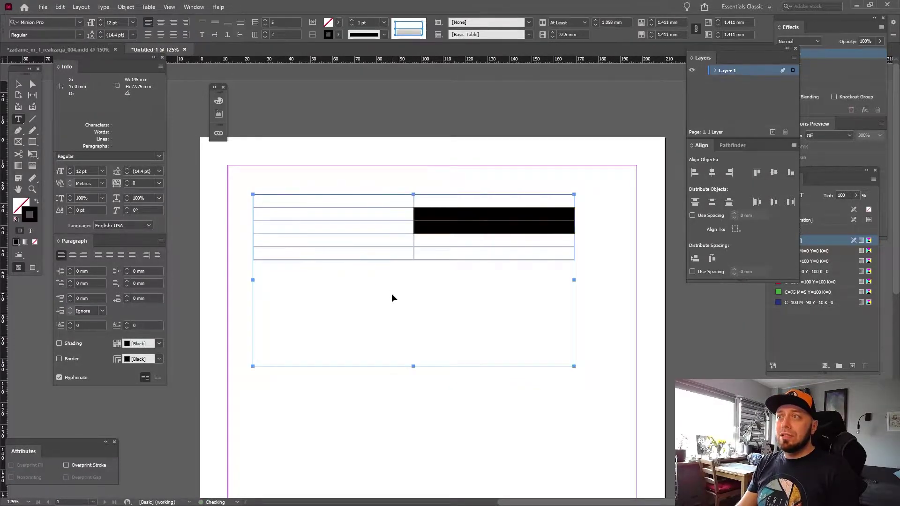
{"action": "key", "text": "Escape"}
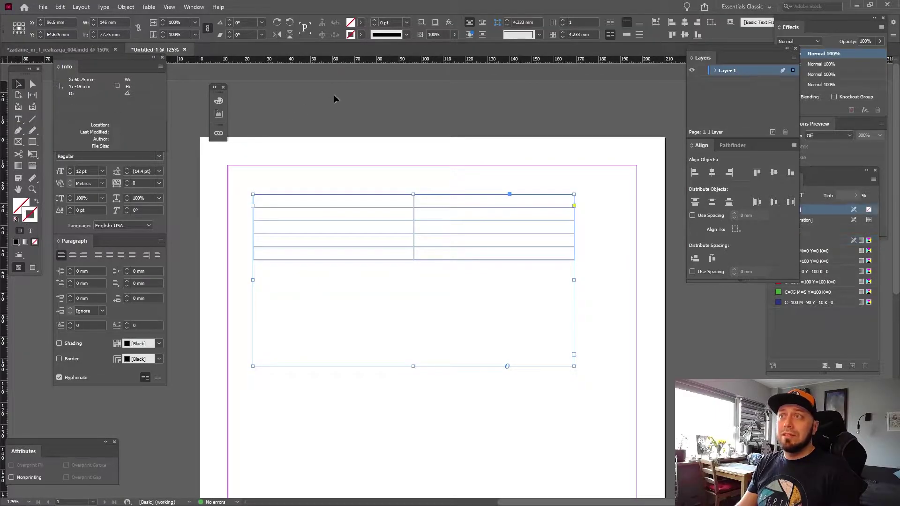
{"action": "left_click", "coordinate": [333, 95]}
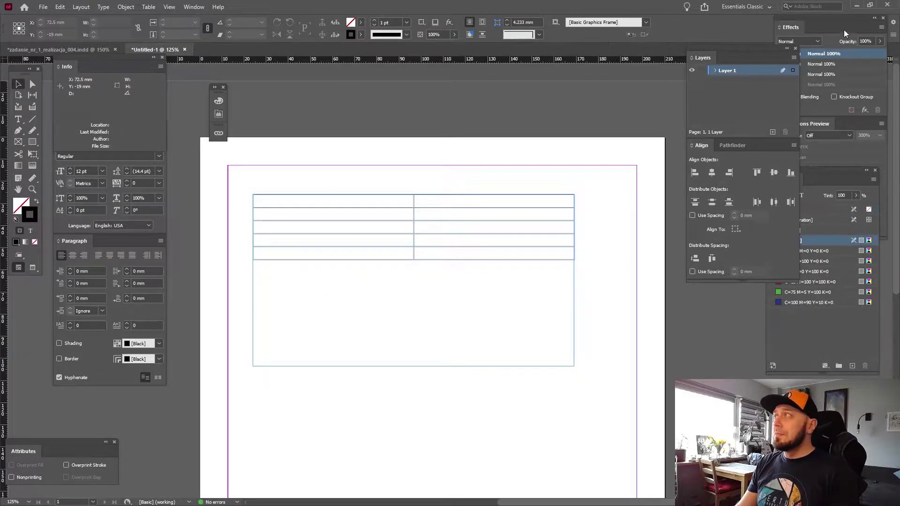
{"action": "left_click", "coordinate": [857, 5]}
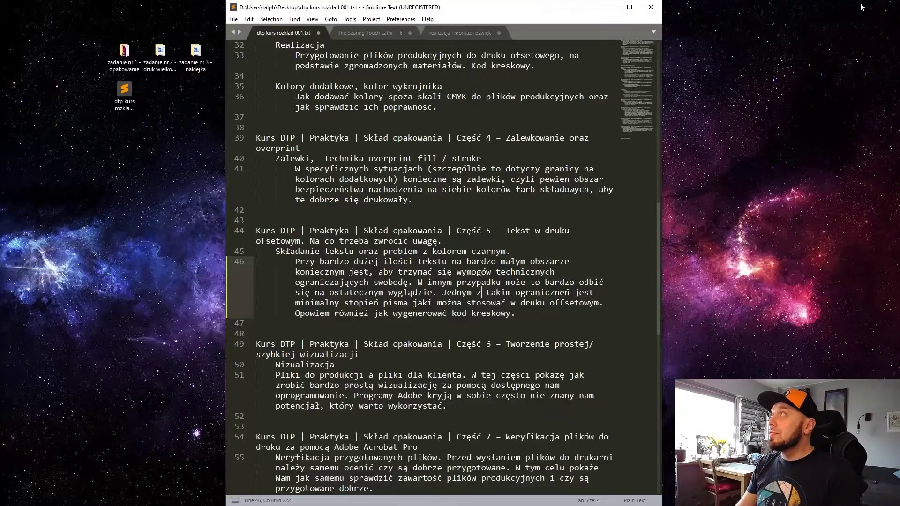
{"action": "left_click", "coordinate": [608, 7]}
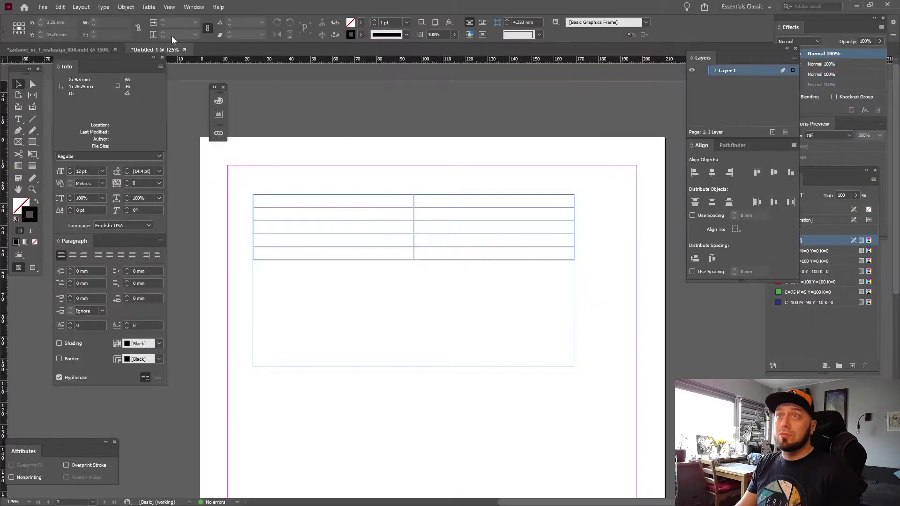
Review the original CDS_display packaging in Photoshop, then return to the zadanie_nr_1 layout in InDesign.
{"action": "left_click", "coordinate": [86, 49]}
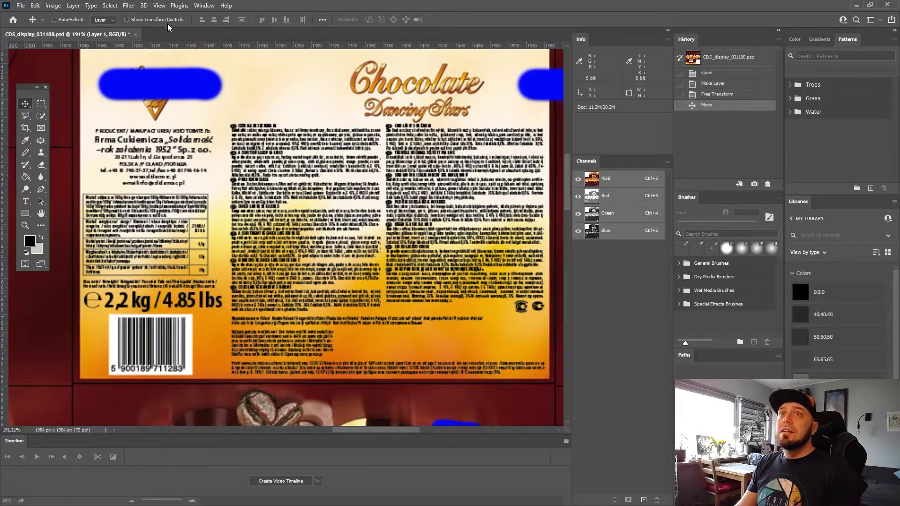
{"action": "left_click", "coordinate": [856, 6]}
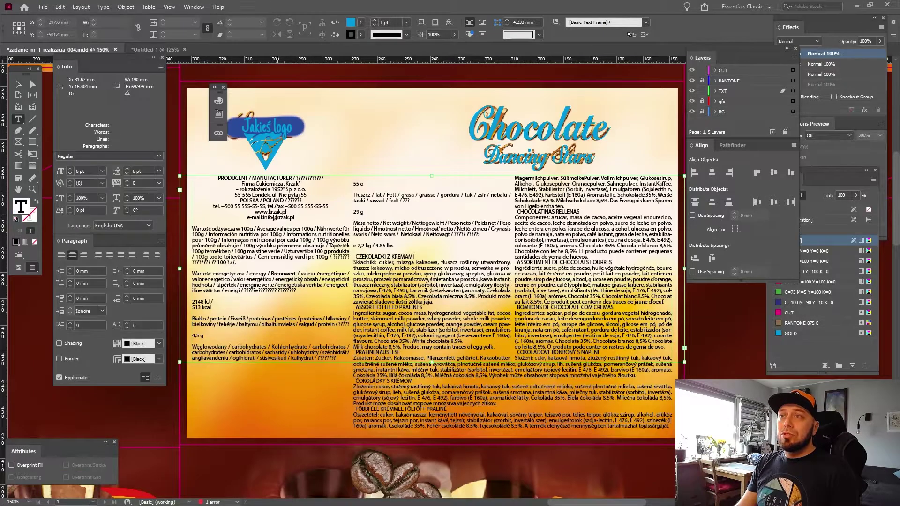
Copy the per-100g nutrition heading from the label into the table's first cell.
{"action": "double_click", "coordinate": [247, 262]}
{"action": "left_click_drag", "start_coordinate": [247, 263], "coordinate": [186, 232]}
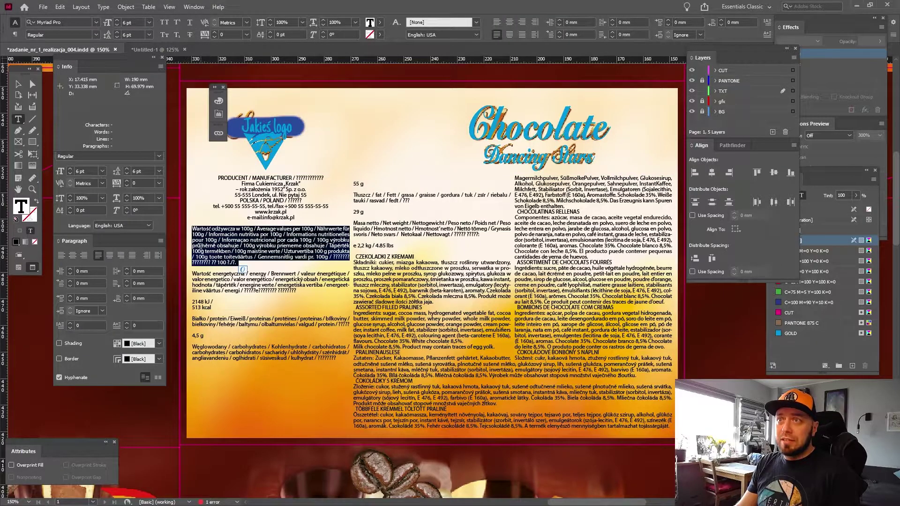
{"action": "left_click", "coordinate": [168, 50]}
{"action": "left_click", "coordinate": [305, 197]}
{"action": "key", "text": "ctrl+v"}
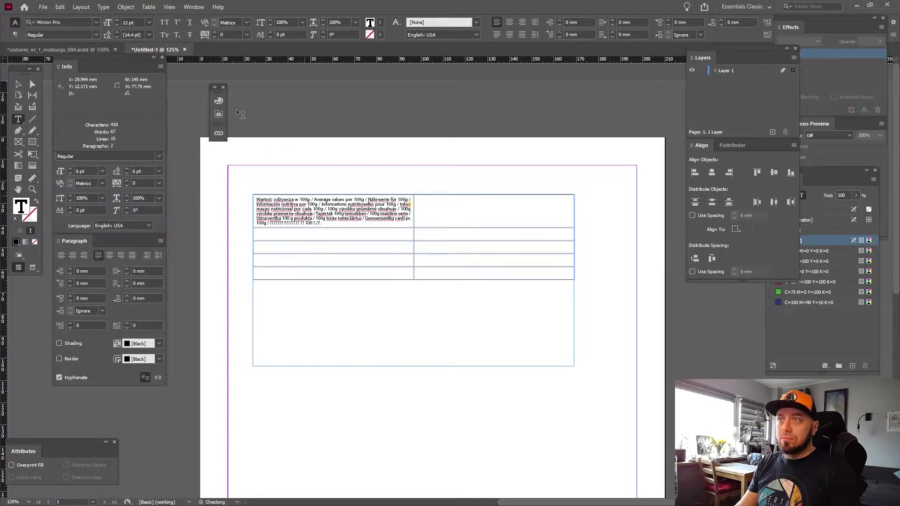
Copy the energy label and its 2148 kJ / 513 kcal values into the second row.
{"action": "left_click", "coordinate": [104, 49]}
{"action": "left_click_drag", "start_coordinate": [306, 292], "coordinate": [181, 276]}
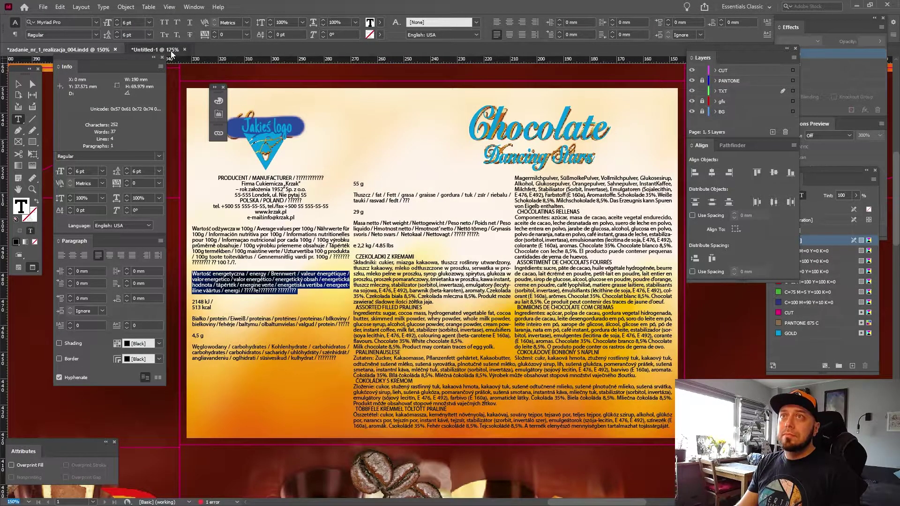
{"action": "left_click", "coordinate": [140, 49]}
{"action": "left_click", "coordinate": [281, 233]}
{"action": "key", "text": "ctrl+v"}
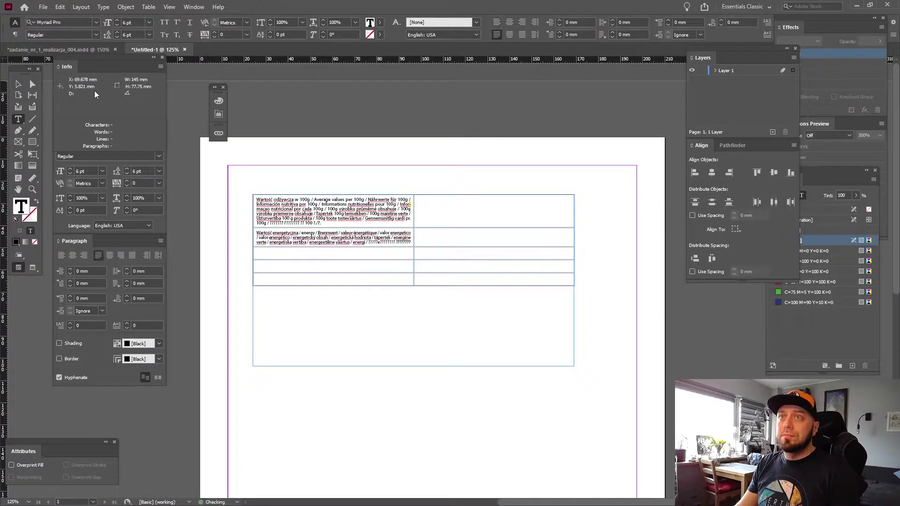
{"action": "left_click", "coordinate": [88, 49]}
{"action": "left_click", "coordinate": [213, 309]}
{"action": "left_click_drag", "start_coordinate": [214, 308], "coordinate": [191, 301]}
{"action": "key", "text": "ctrl+c"}
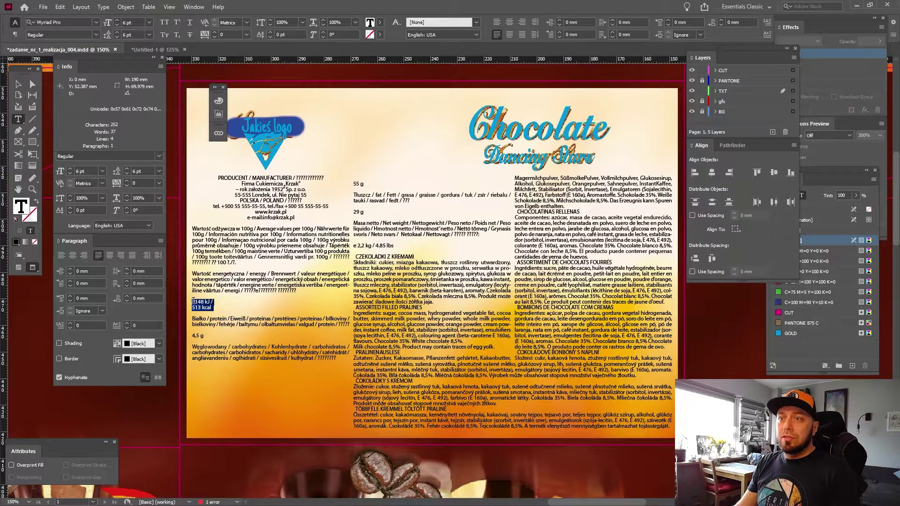
{"action": "left_click", "coordinate": [153, 50]}
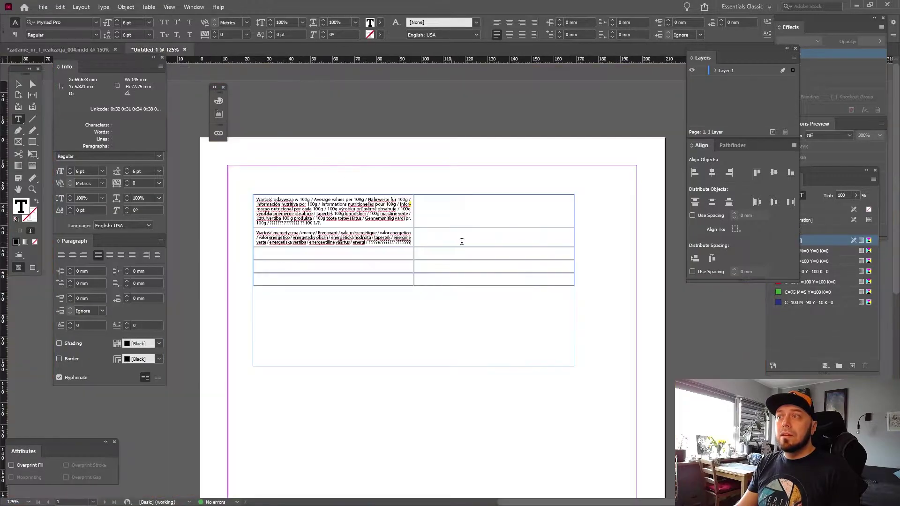
{"action": "left_click", "coordinate": [449, 237]}
{"action": "key", "text": "ctrl+v"}
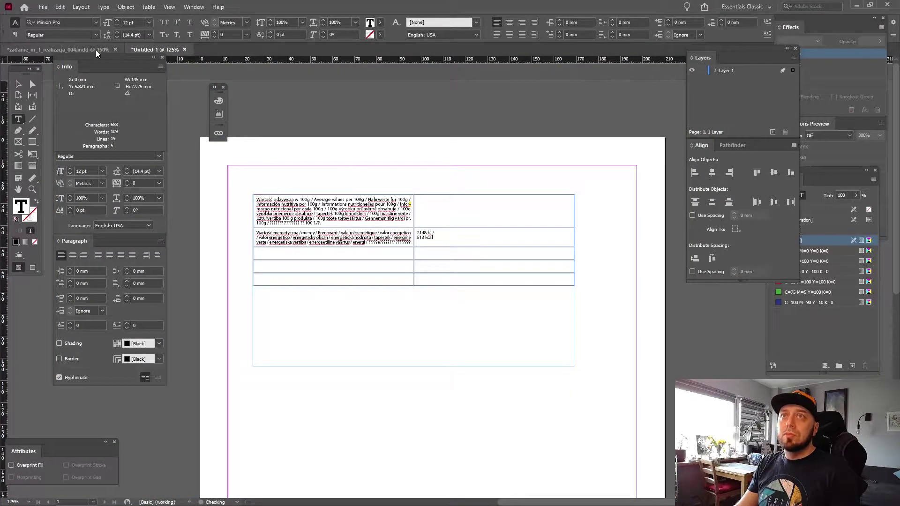
Paste the protein value 4,5 g into its value cell, removing the extra empty line.
{"action": "left_click", "coordinate": [96, 49]}
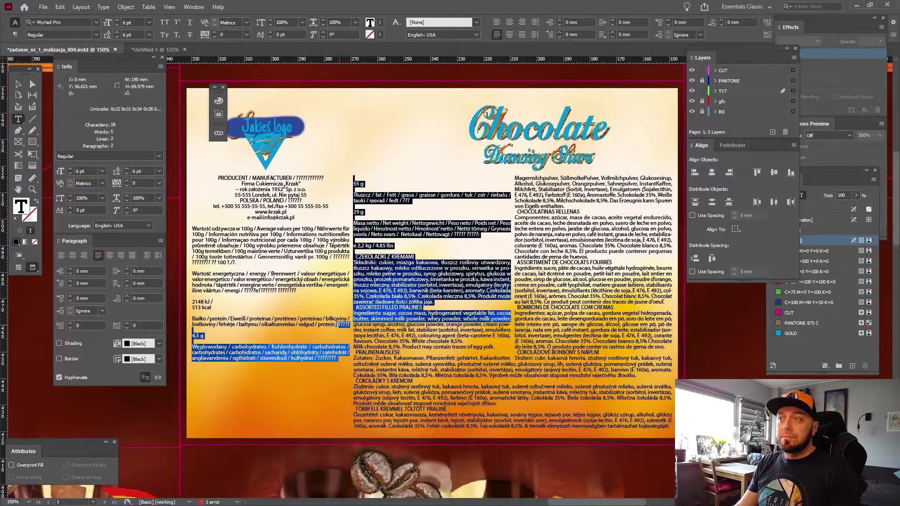
{"action": "left_click_drag", "start_coordinate": [194, 319], "coordinate": [276, 318]}
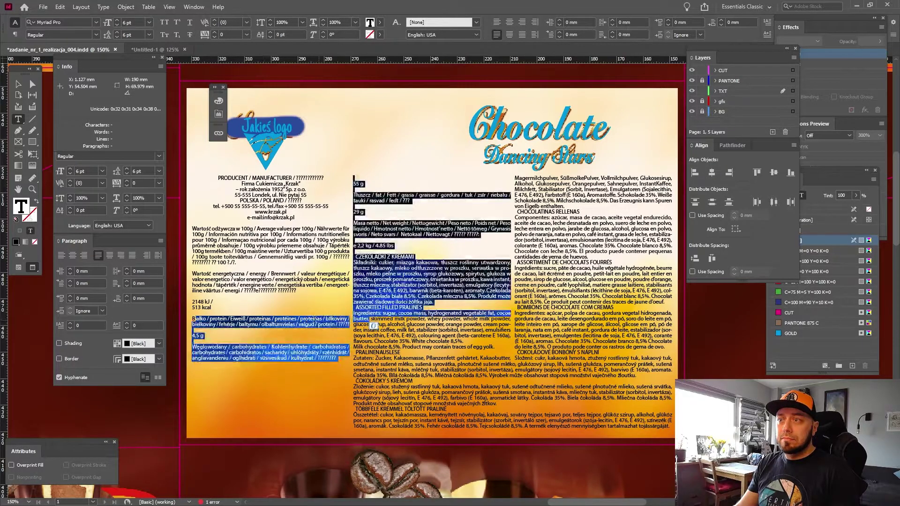
{"action": "triple_click", "coordinate": [297, 319]}
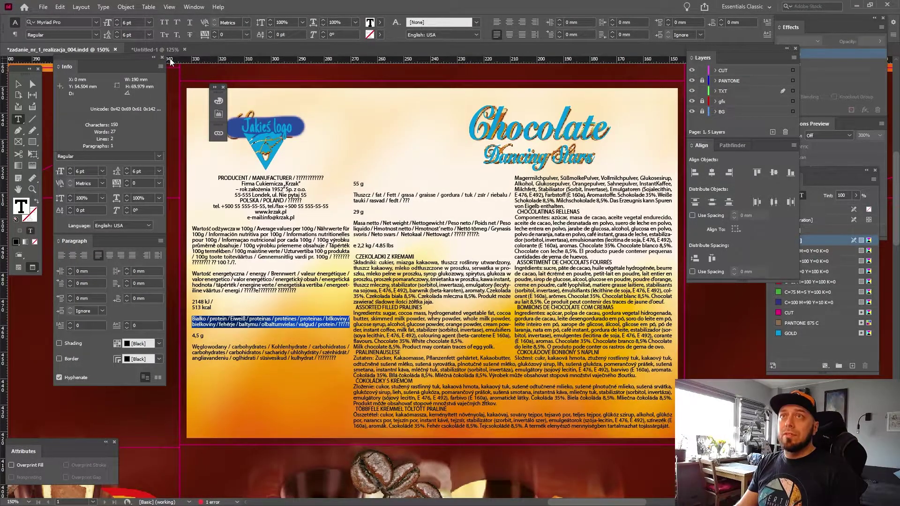
{"action": "left_click", "coordinate": [159, 50]}
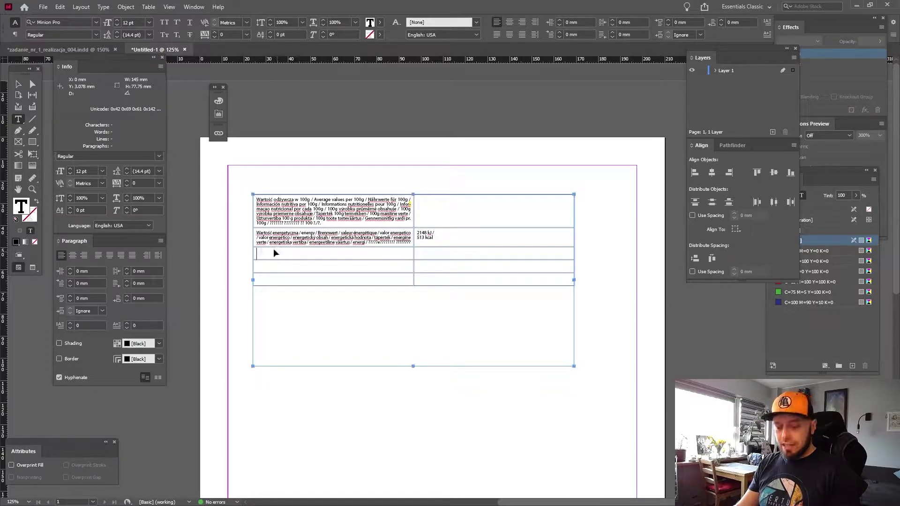
{"action": "left_click", "coordinate": [85, 48]}
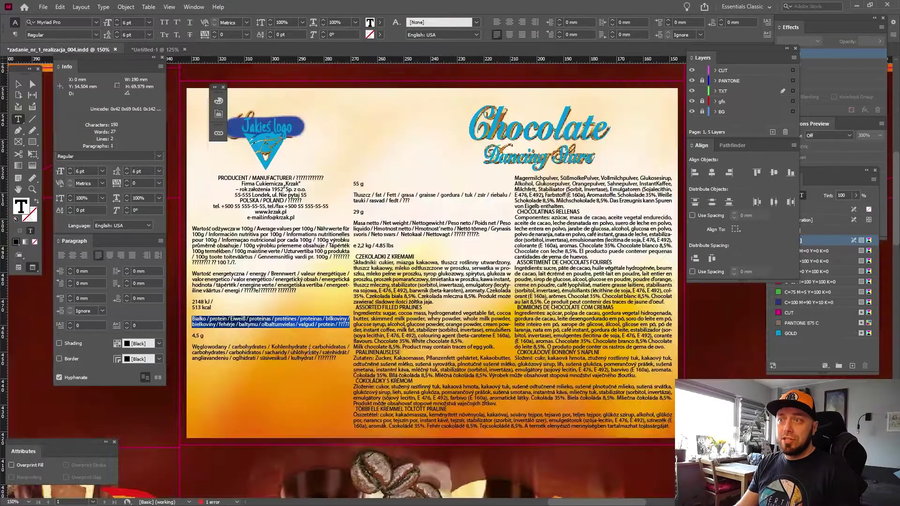
{"action": "triple_click", "coordinate": [199, 335]}
{"action": "key", "text": "ctrl+c"}
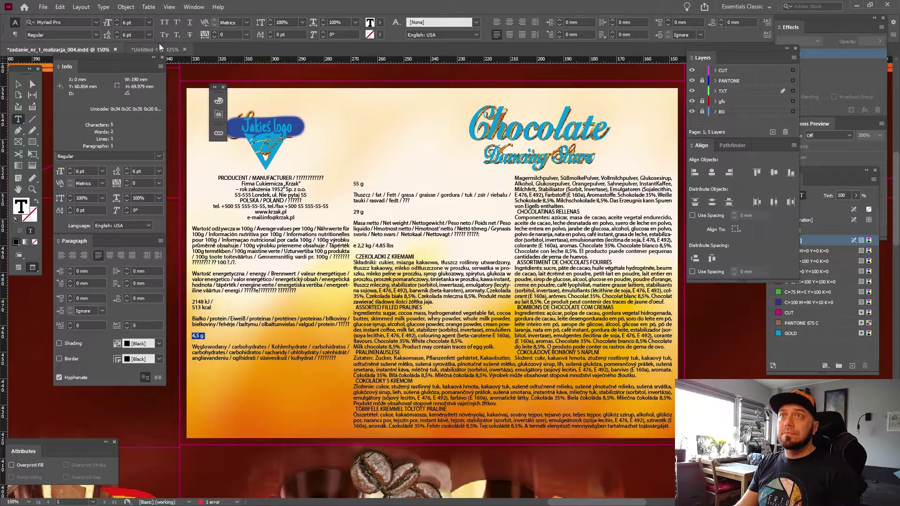
{"action": "left_click", "coordinate": [159, 46]}
{"action": "left_click", "coordinate": [468, 252]}
{"action": "key", "text": "ctrl+v"}
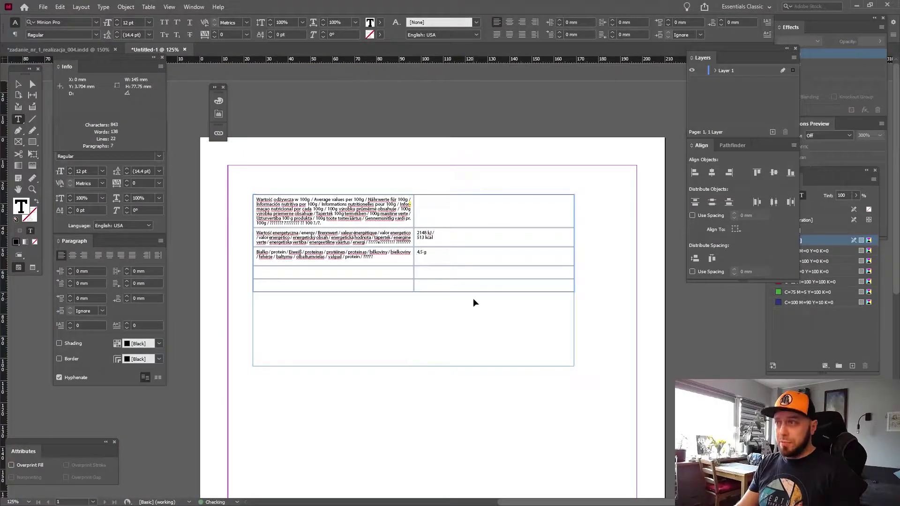
{"action": "key", "text": "BackSpace"}
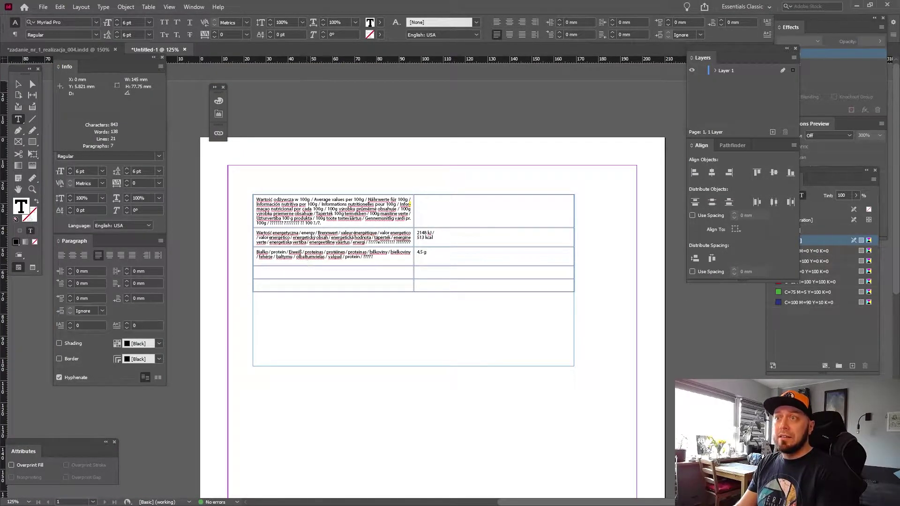
Copy the carbohydrates label and 55 g value into their row and tighten its height.
{"action": "left_click", "coordinate": [70, 50]}
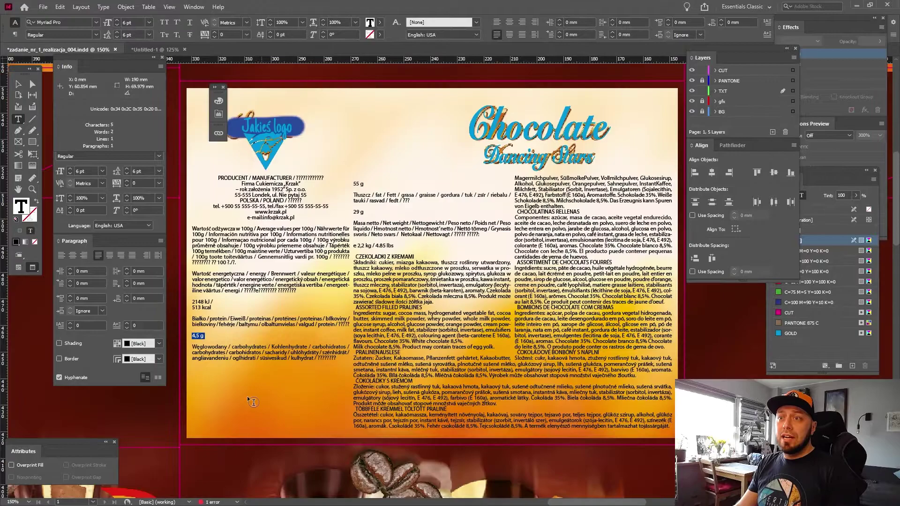
{"action": "triple_click", "coordinate": [233, 352]}
{"action": "left_click", "coordinate": [233, 349]}
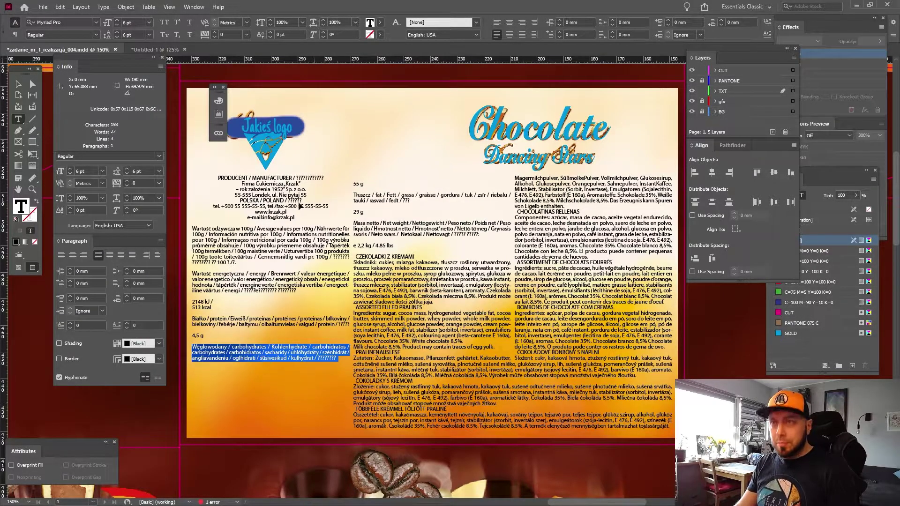
{"action": "left_click", "coordinate": [153, 51]}
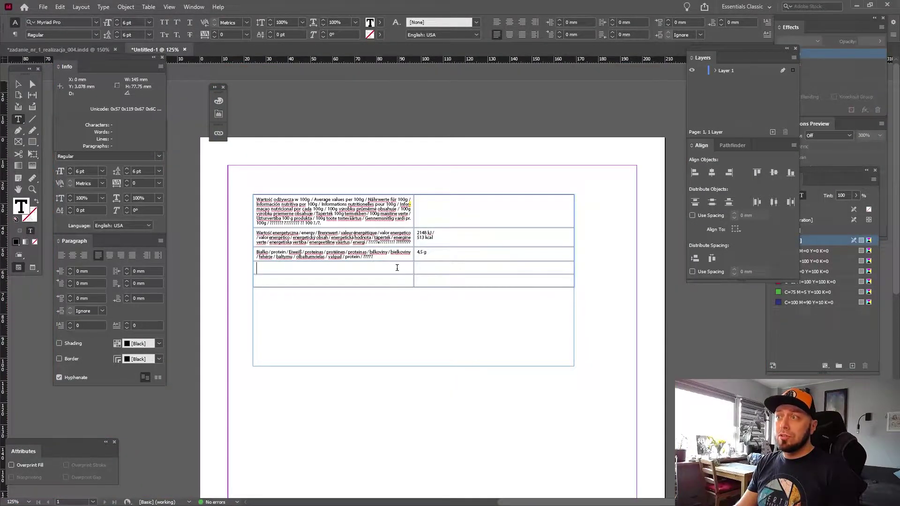
{"action": "key", "text": "ctrl+v"}
{"action": "left_click", "coordinate": [94, 49]}
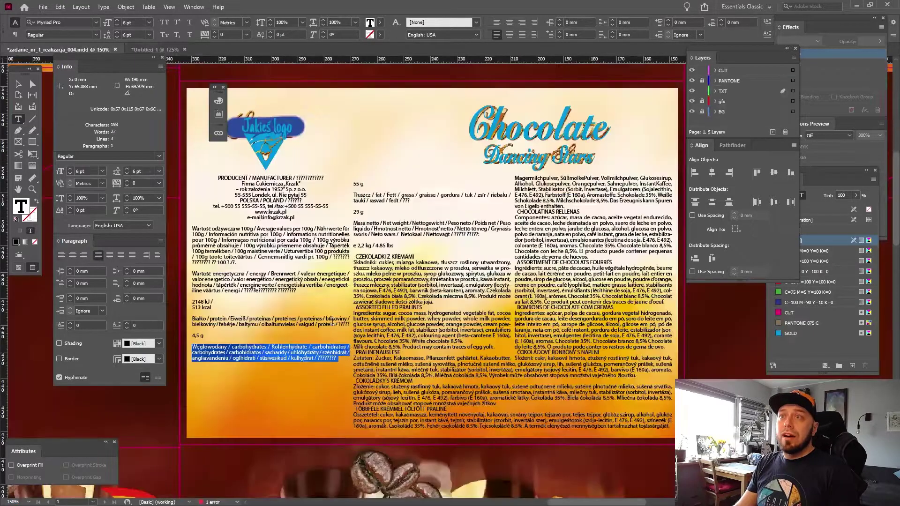
{"action": "left_click", "coordinate": [358, 185]}
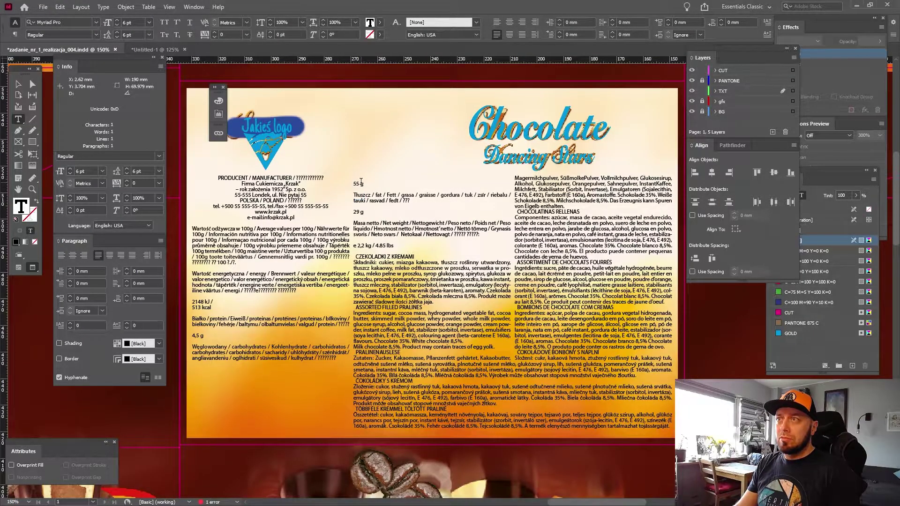
{"action": "triple_click", "coordinate": [361, 182]}
{"action": "key", "text": "ctrl+c"}
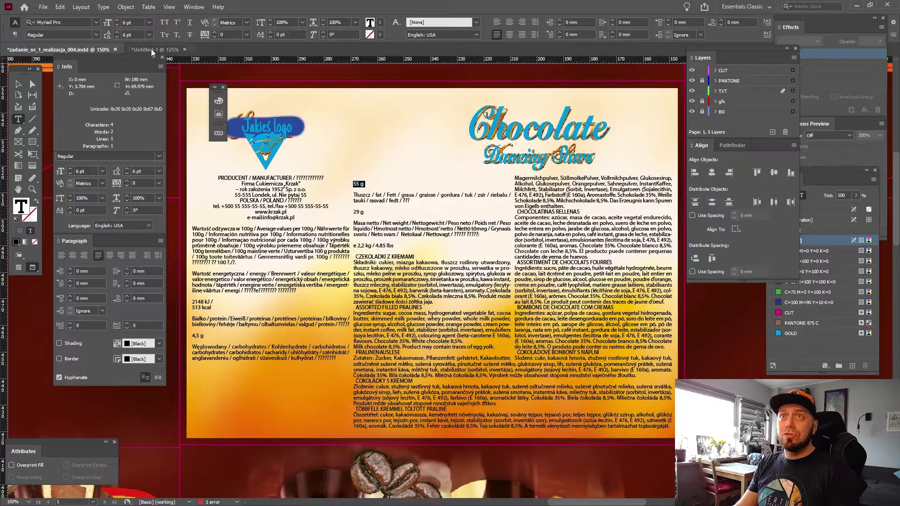
{"action": "left_click", "coordinate": [151, 48]}
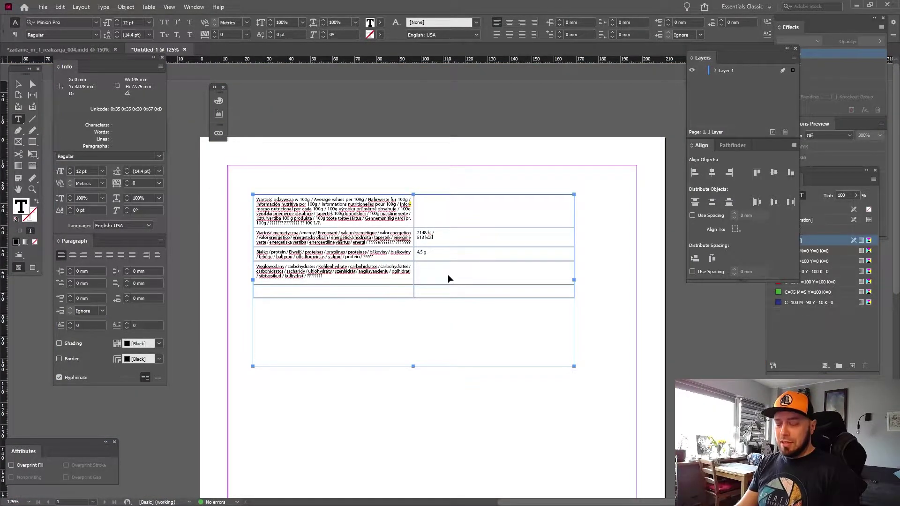
{"action": "key", "text": "ctrl+v"}
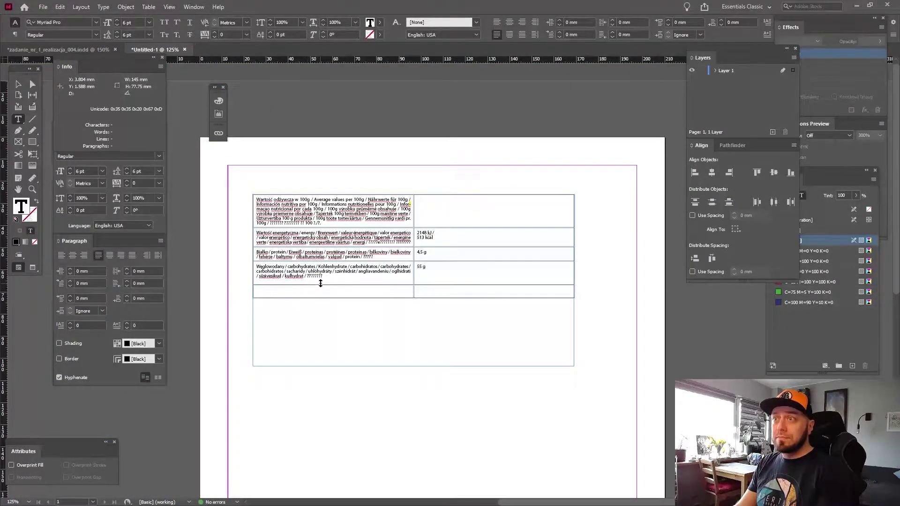
{"action": "left_click_drag", "start_coordinate": [321, 283], "coordinate": [325, 268]}
Copy the two-line fat label and 29 g value into the last row.
{"action": "left_click", "coordinate": [75, 49]}
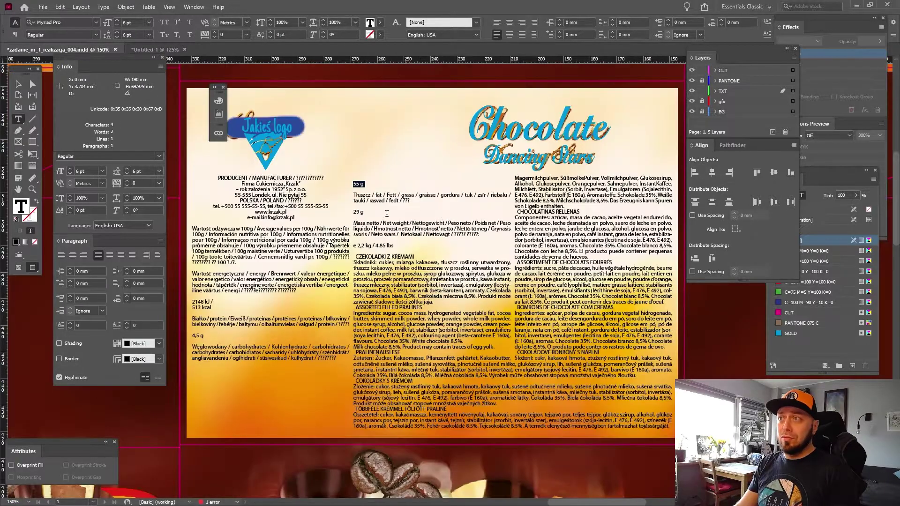
{"action": "triple_click", "coordinate": [368, 200]}
{"action": "left_click", "coordinate": [367, 200]}
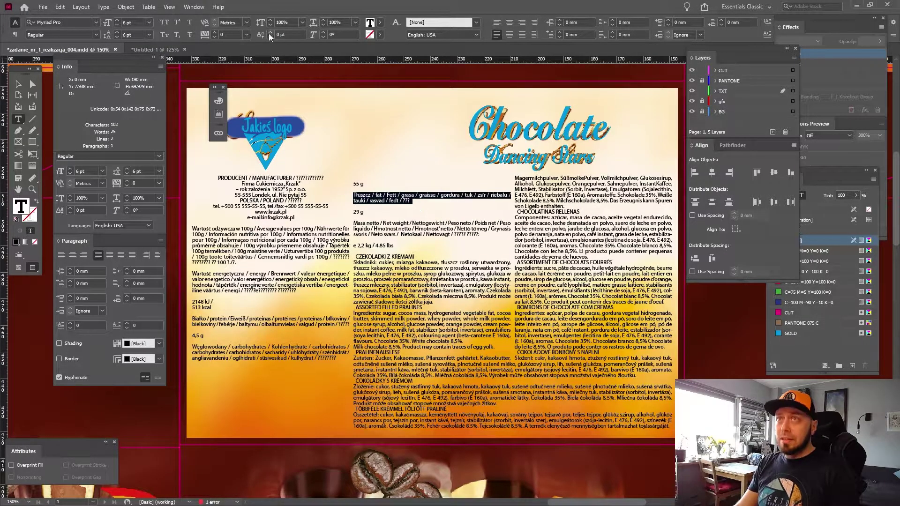
{"action": "left_click", "coordinate": [154, 49]}
{"action": "left_click", "coordinate": [331, 287]}
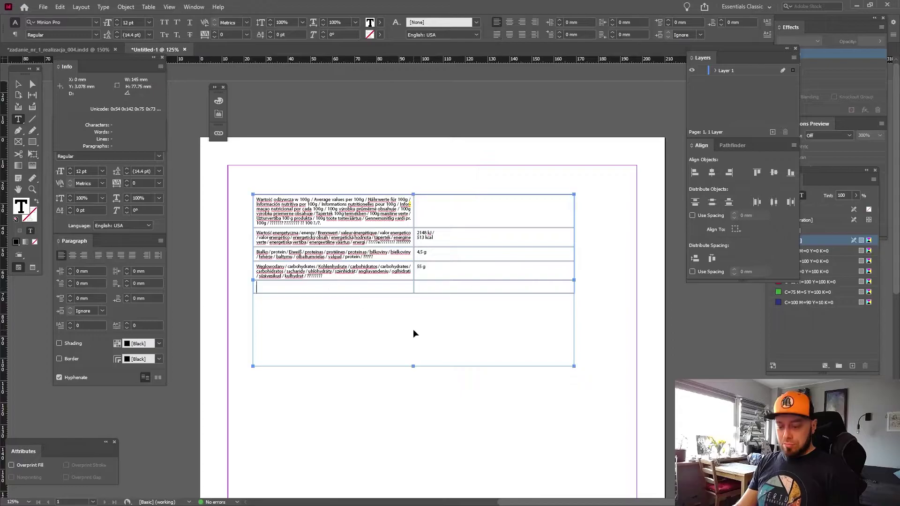
{"action": "key", "text": "ctrl+v"}
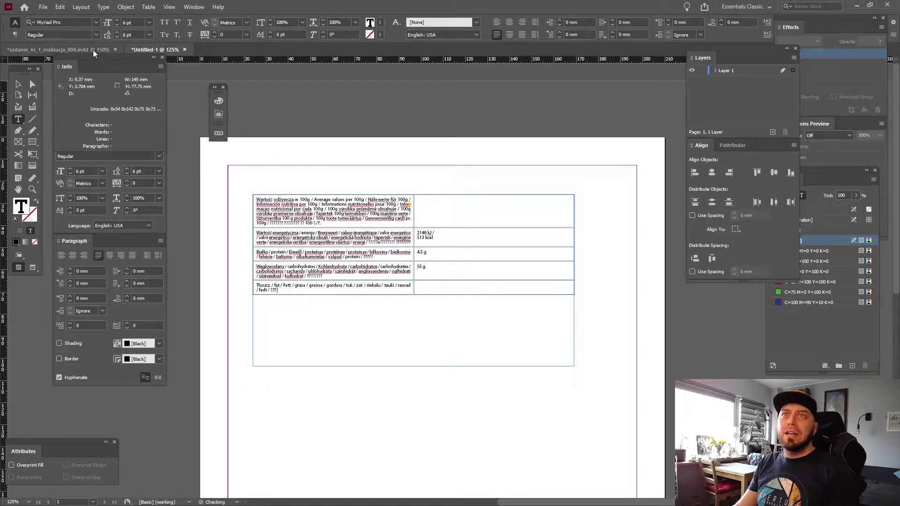
{"action": "left_click", "coordinate": [93, 49]}
{"action": "double_click", "coordinate": [358, 214]}
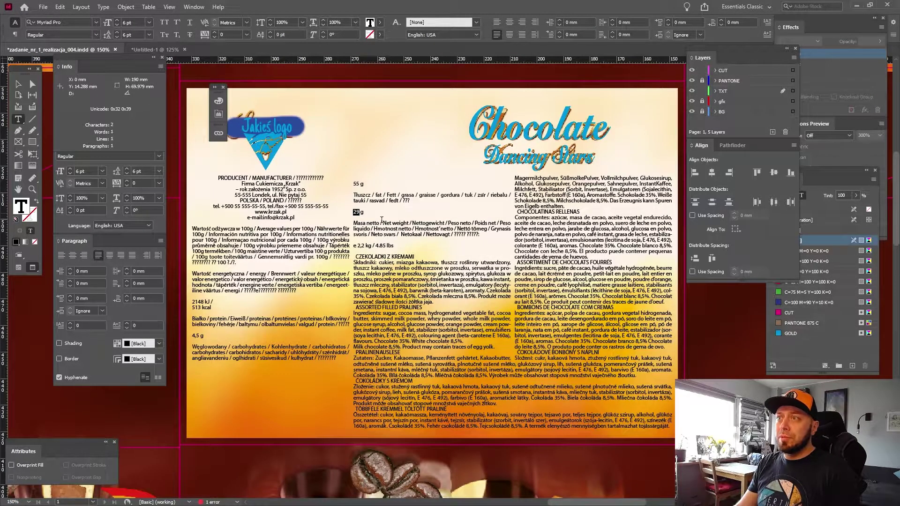
{"action": "triple_click", "coordinate": [362, 210]}
{"action": "key", "text": "ctrl+c"}
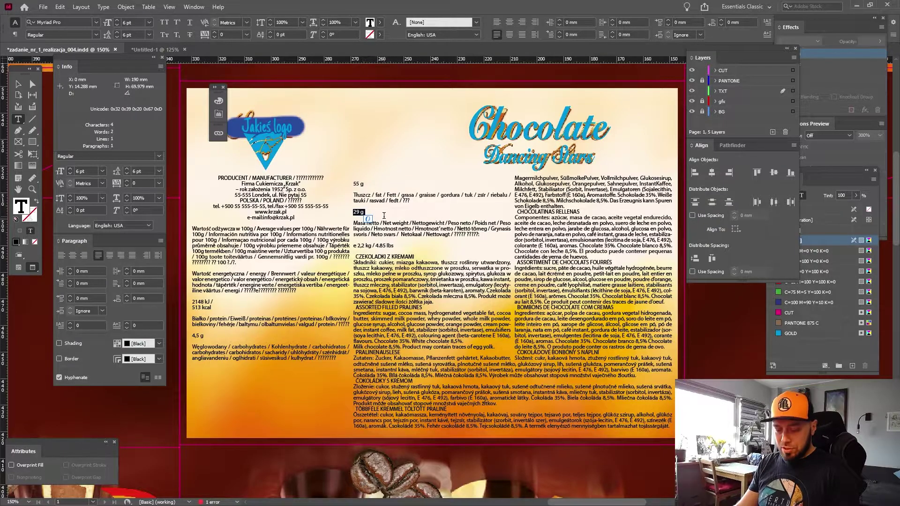
{"action": "left_click", "coordinate": [150, 50]}
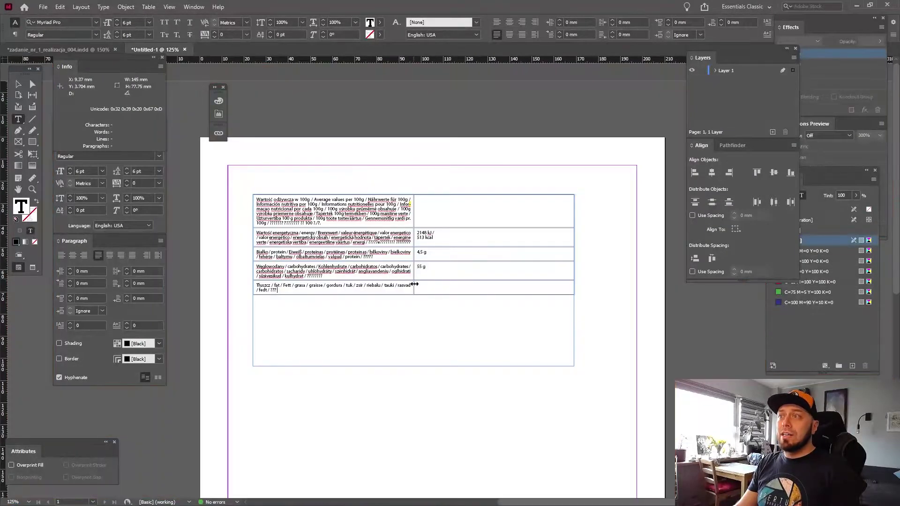
{"action": "left_click", "coordinate": [440, 291]}
{"action": "key", "text": "ctrl+v"}
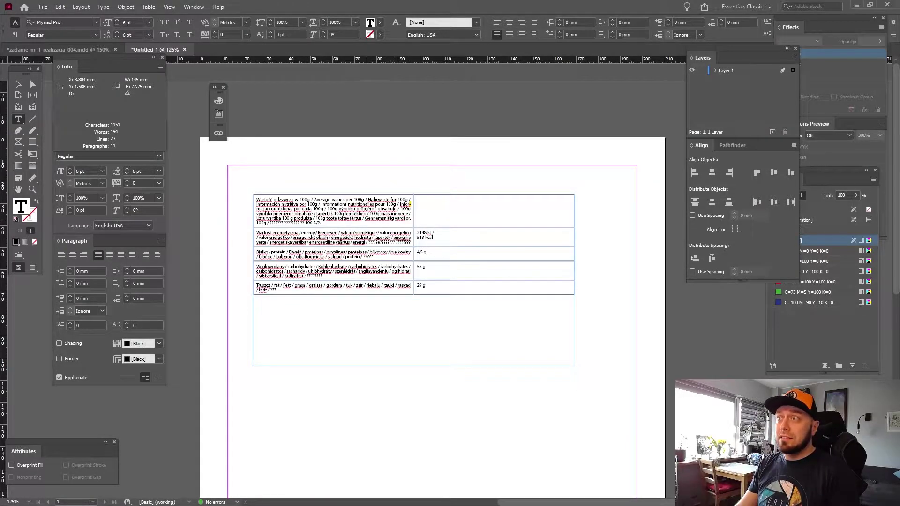
Merge the header row's two cells via the context menu and drag the value column border far left.
{"action": "left_click_drag", "start_coordinate": [367, 209], "coordinate": [512, 220]}
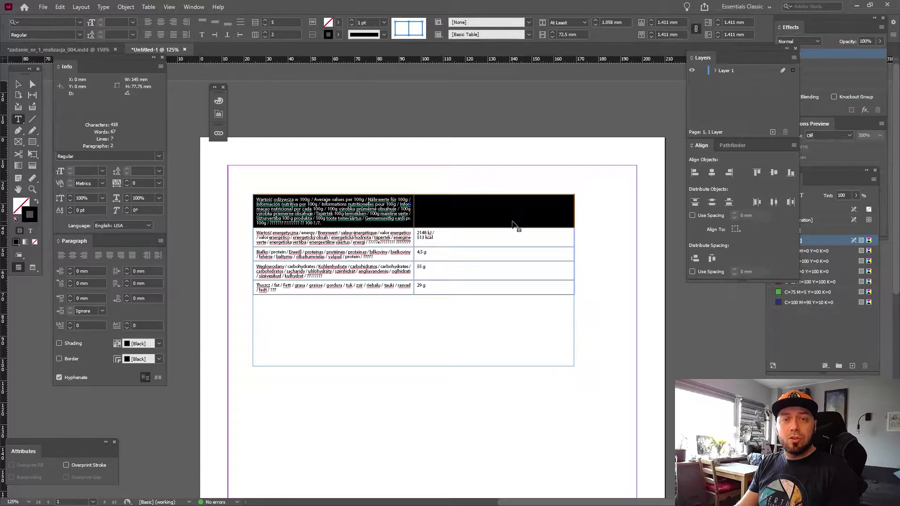
{"action": "right_click", "coordinate": [512, 224]}
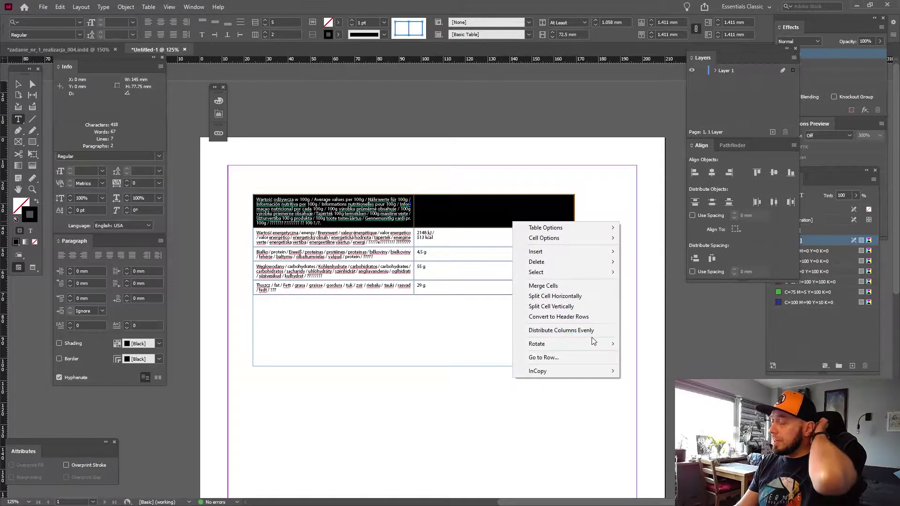
{"action": "mouse_move", "coordinate": [556, 228]}
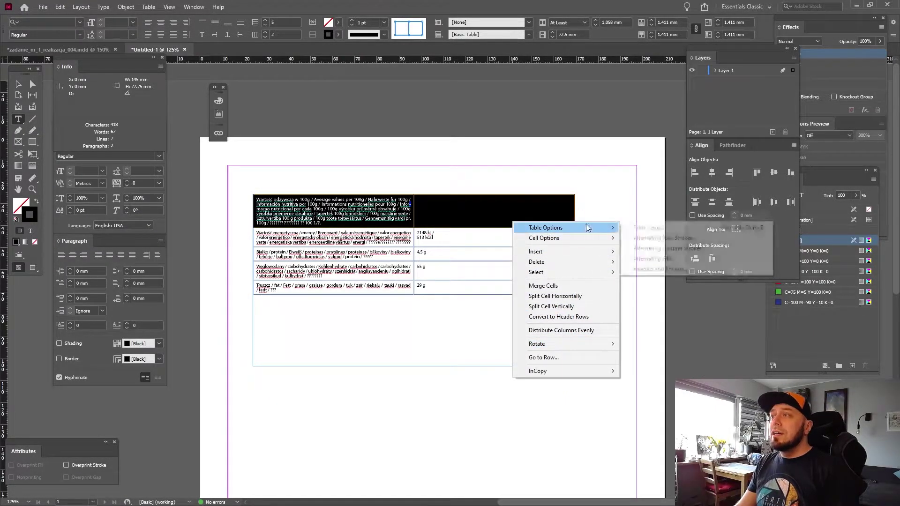
{"action": "left_click", "coordinate": [558, 287]}
{"action": "right_click", "coordinate": [433, 212]}
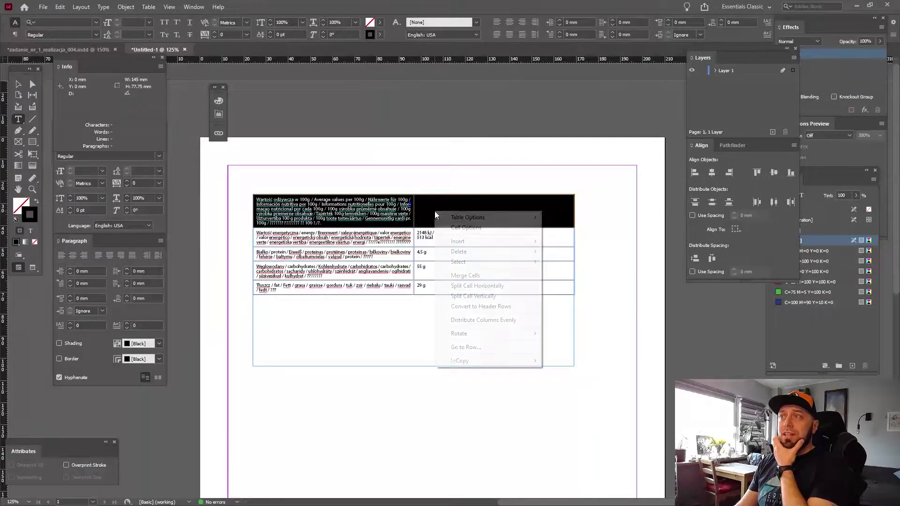
{"action": "left_click", "coordinate": [479, 276]}
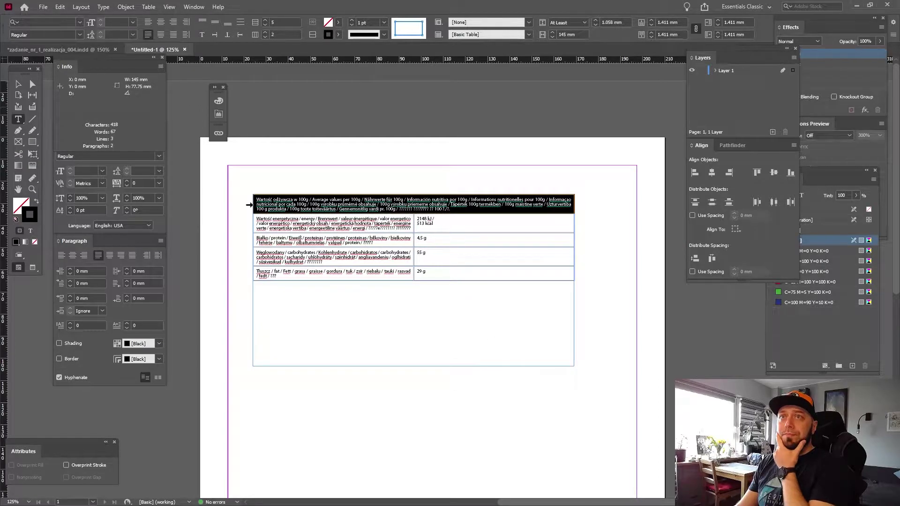
{"action": "left_click_drag", "start_coordinate": [574, 220], "coordinate": [443, 251]}
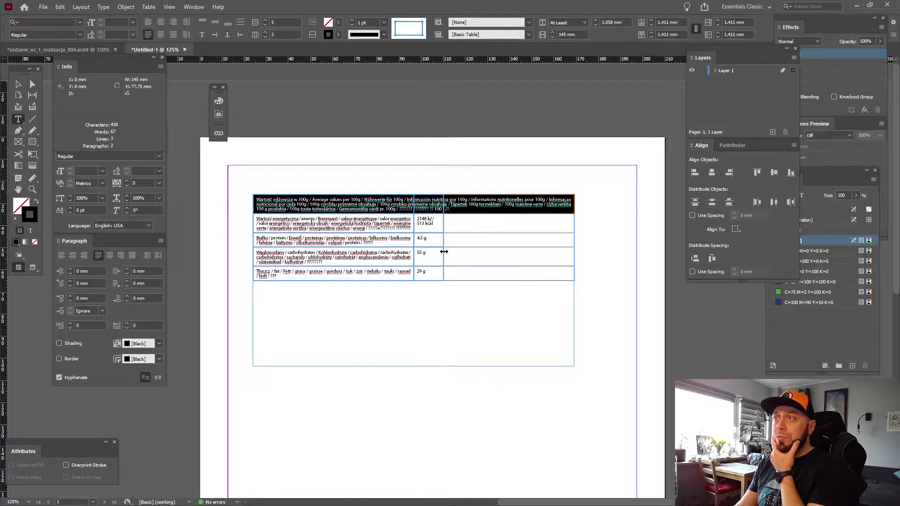
{"action": "left_click", "coordinate": [419, 291]}
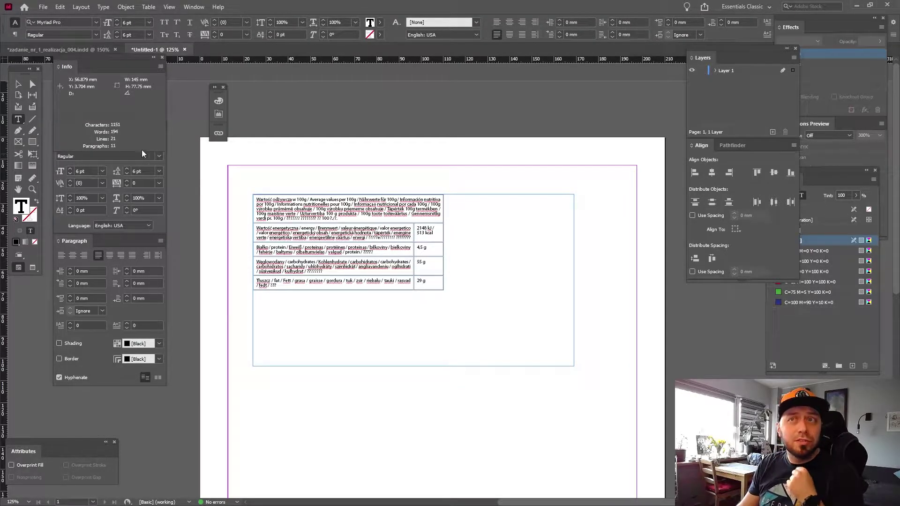
Shrink the table's frame height to fit the table and move it up and left.
{"action": "left_click", "coordinate": [19, 85]}
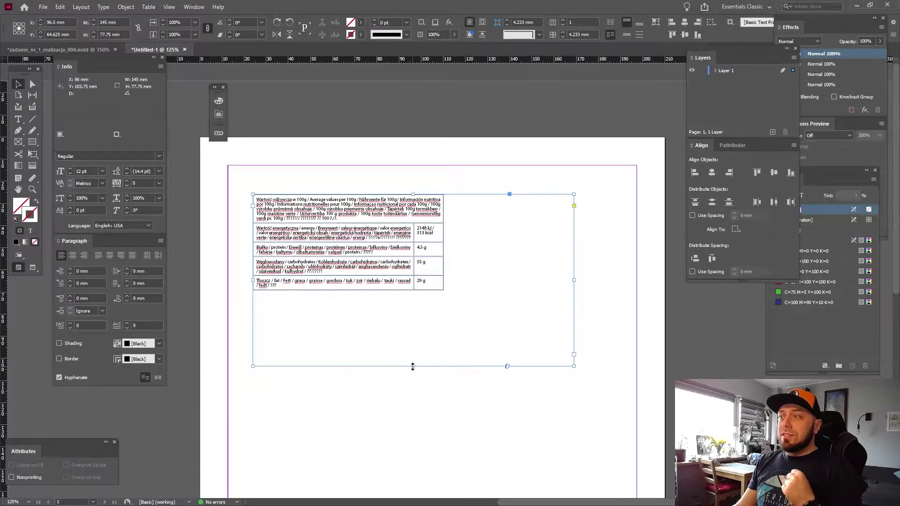
{"action": "left_click_drag", "start_coordinate": [412, 367], "coordinate": [412, 299]}
{"action": "left_click_drag", "start_coordinate": [396, 257], "coordinate": [384, 241]}
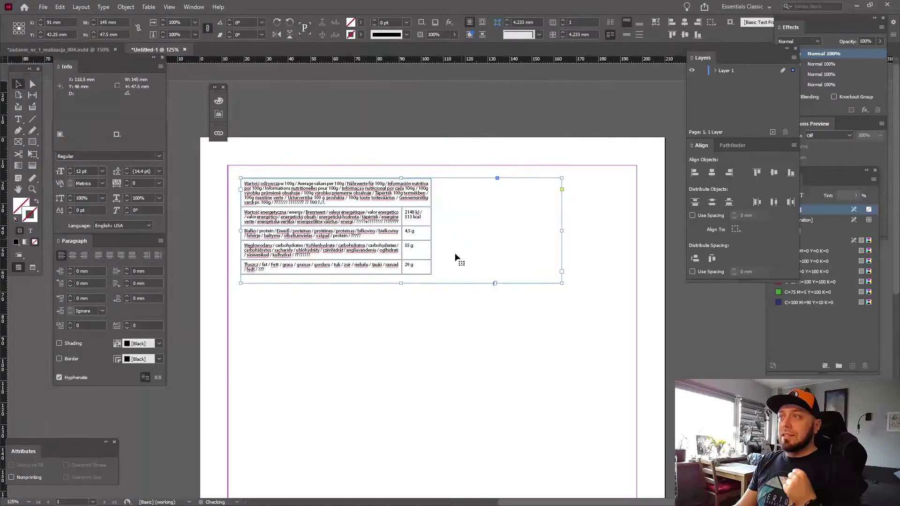
{"action": "left_click", "coordinate": [420, 319]}
Draw a new empty text frame below the nutrition table.
{"action": "scroll", "coordinate": [406, 328], "scroll_direction": "down", "scroll_amount": 3}
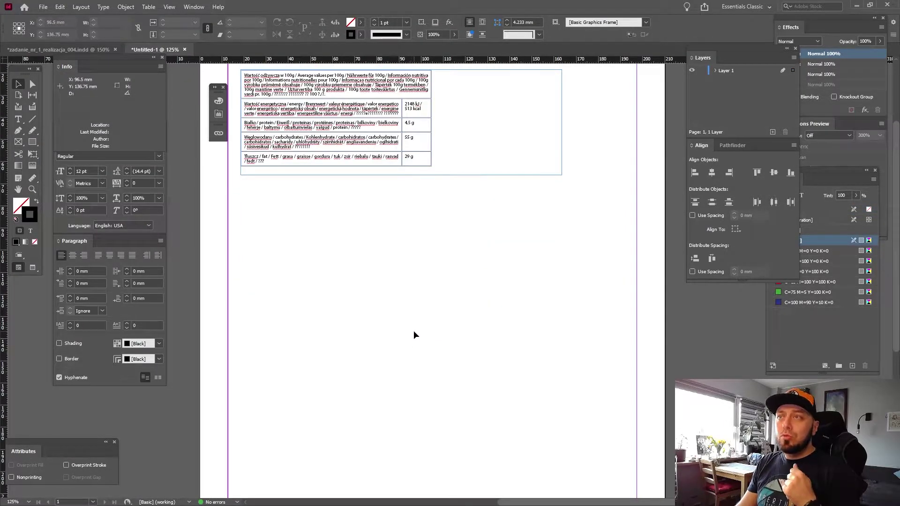
{"action": "left_click", "coordinate": [19, 120]}
{"action": "mouse_move", "coordinate": [282, 212]}
{"action": "left_mouse_down"}
{"action": "mouse_move", "coordinate": [494, 296]}
{"action": "mouse_move", "coordinate": [561, 361]}
{"action": "left_mouse_up"}
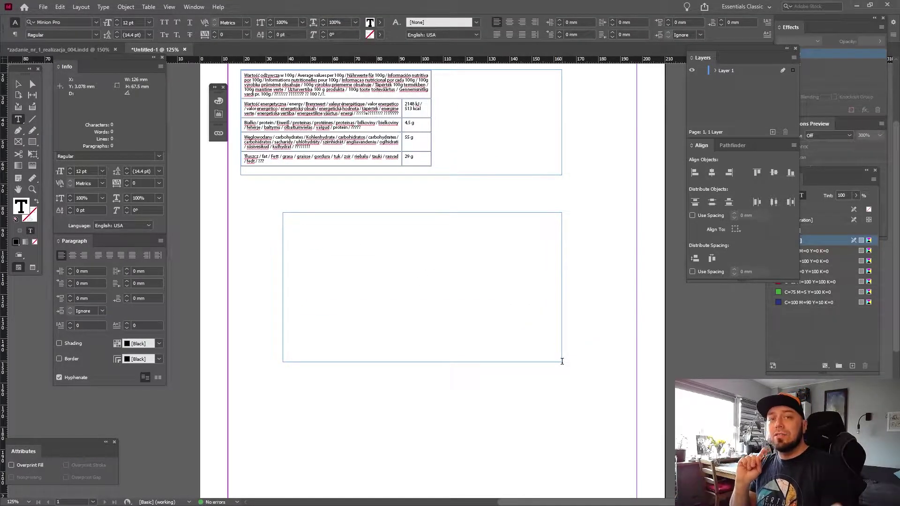
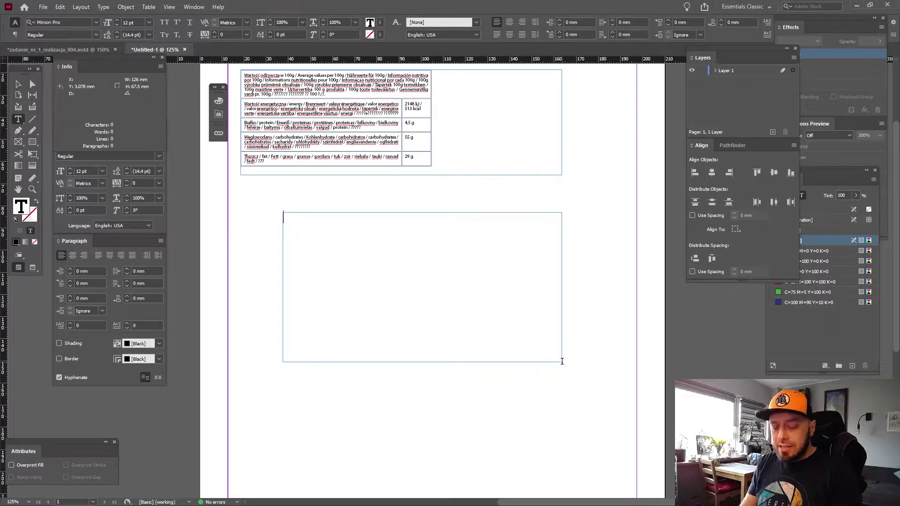
Type a tab-separated row 123, 123, 1, 23, 345 with hidden characters shown.
{"action": "type", "text": "123"}
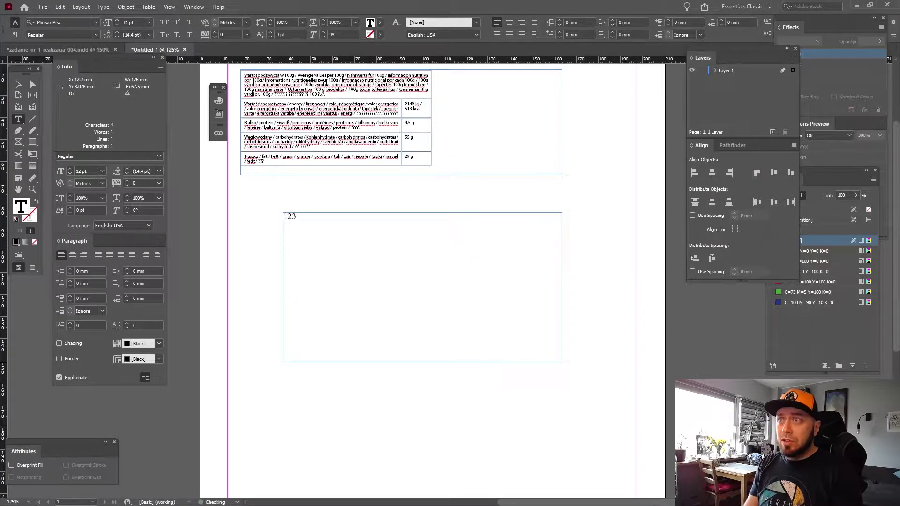
{"action": "left_click", "coordinate": [103, 7]}
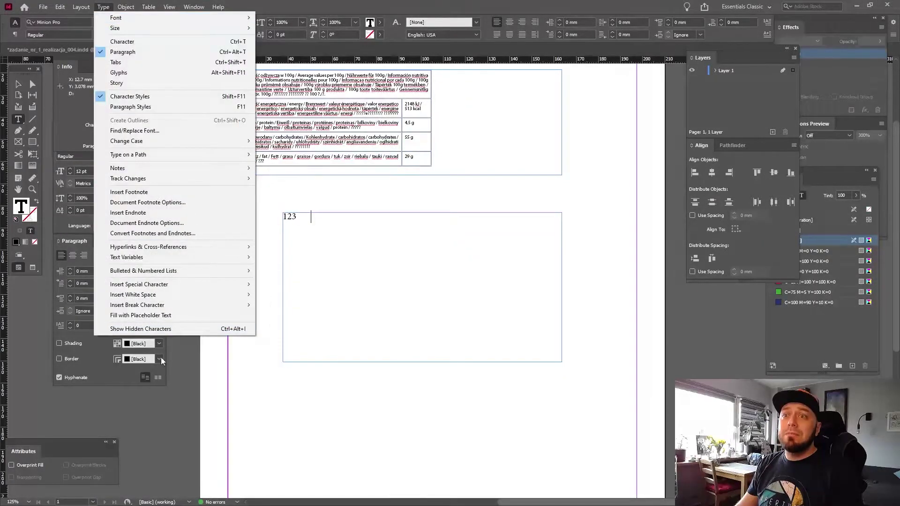
{"action": "left_click", "coordinate": [141, 330]}
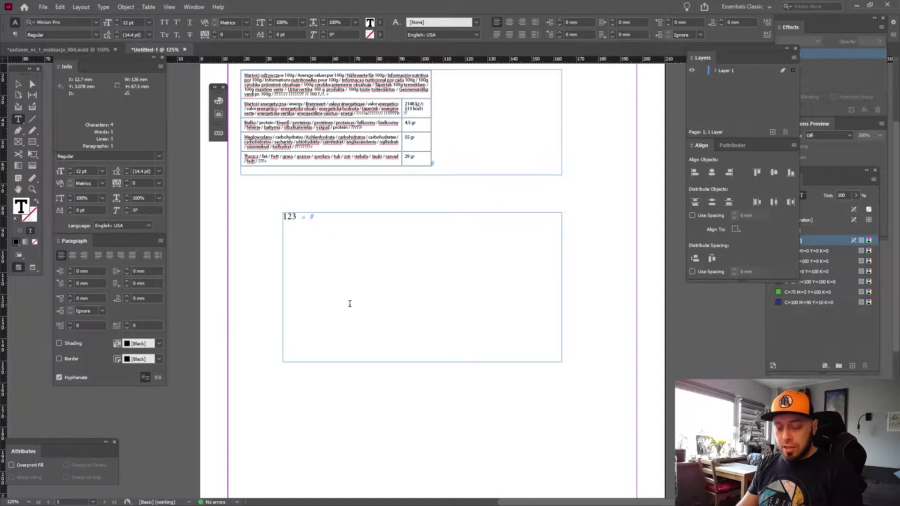
{"action": "type", "text": "123"}
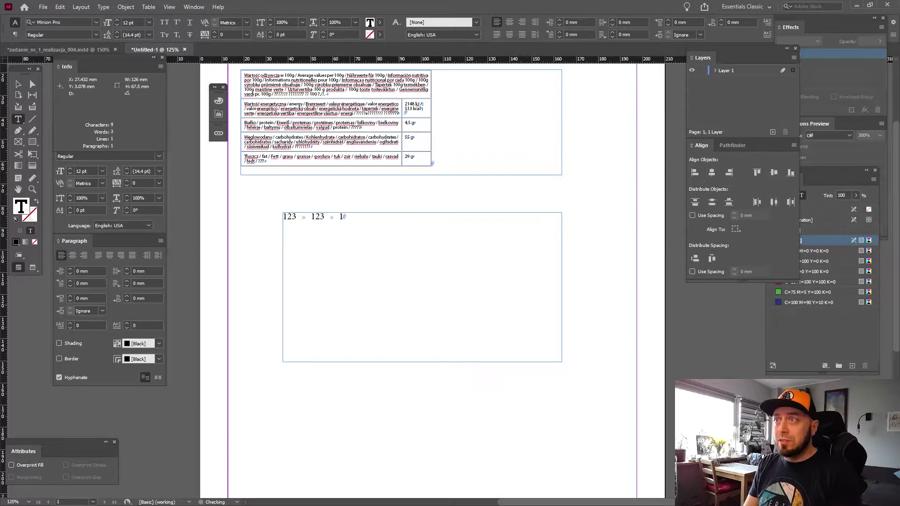
{"action": "key", "text": "Tab"}
{"action": "type", "text": "3"}
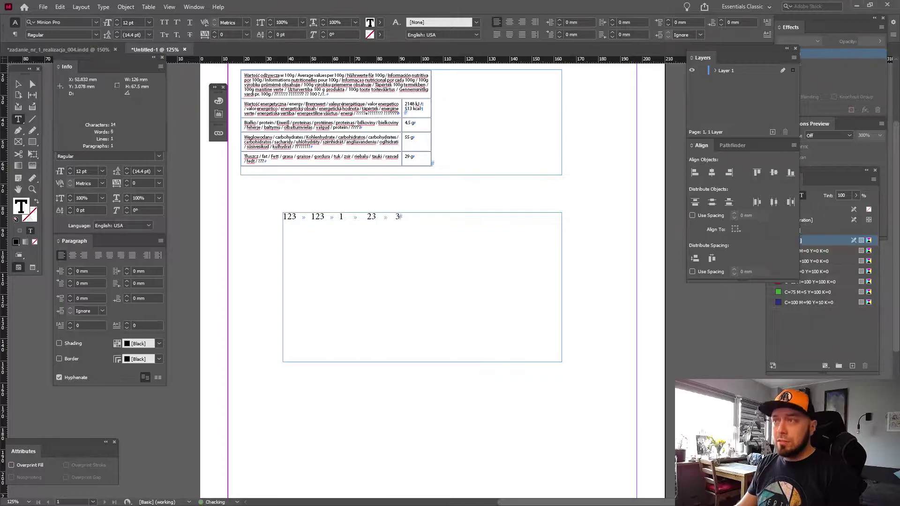
{"action": "type", "text": "45"}
Duplicate the number row into four identical lines and select all four.
{"action": "key", "text": "ctrl+a"}
{"action": "key", "text": "ctrl+c"}
{"action": "key", "text": "Right"}
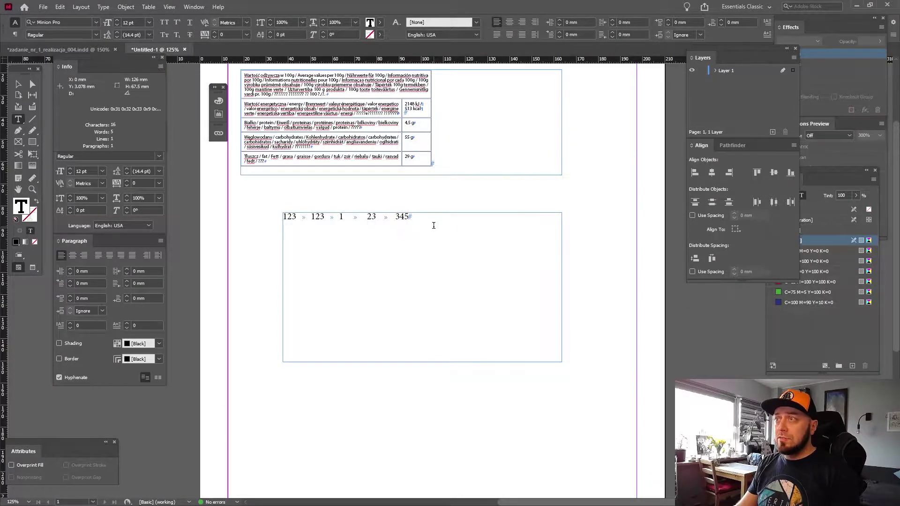
{"action": "key", "text": "Return"}
{"action": "key", "text": "ctrl+v"}
{"action": "key", "text": "Return"}
{"action": "key", "text": "ctrl+v"}
{"action": "key", "text": "Return"}
{"action": "key", "text": "ctrl+v"}
{"action": "key", "text": "Return"}
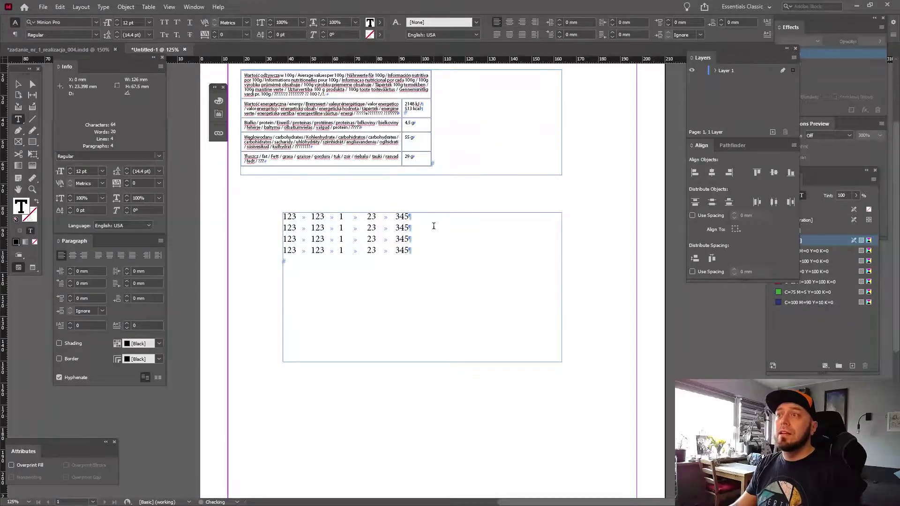
{"action": "left_click_drag", "start_coordinate": [420, 249], "coordinate": [243, 202]}
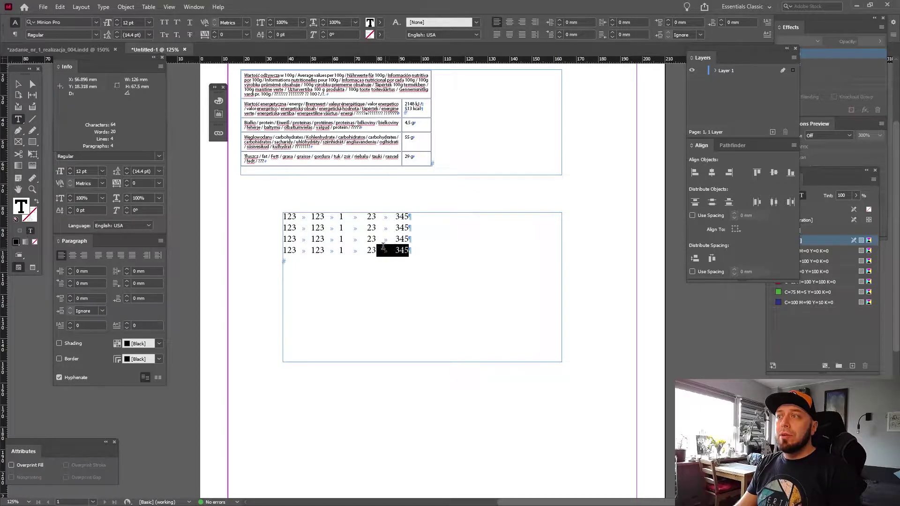
Convert the rows to a five-column table using Tab and Paragraph separators, then deselect.
{"action": "left_click", "coordinate": [149, 7]}
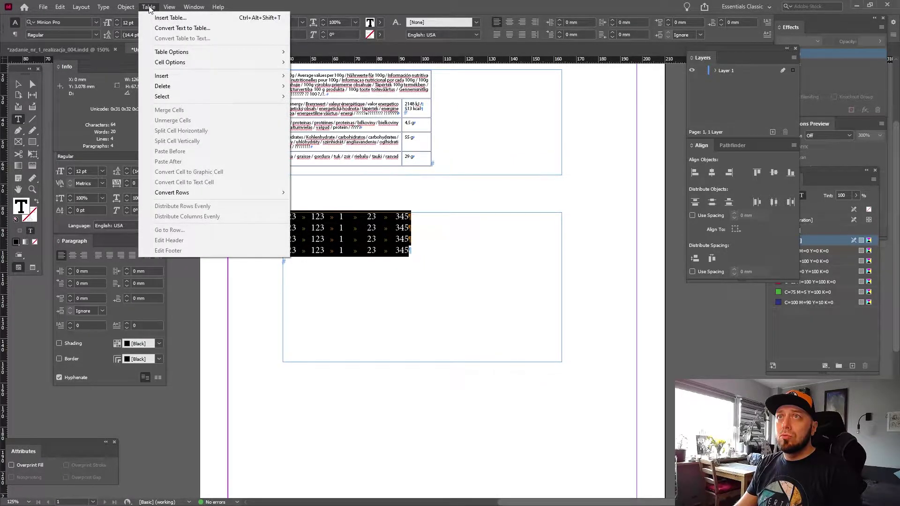
{"action": "left_click", "coordinate": [175, 28]}
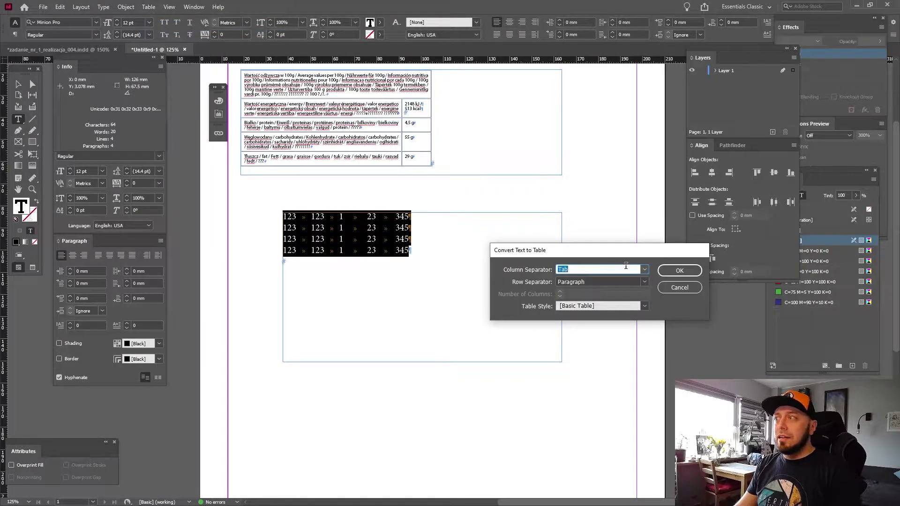
{"action": "left_click", "coordinate": [644, 269]}
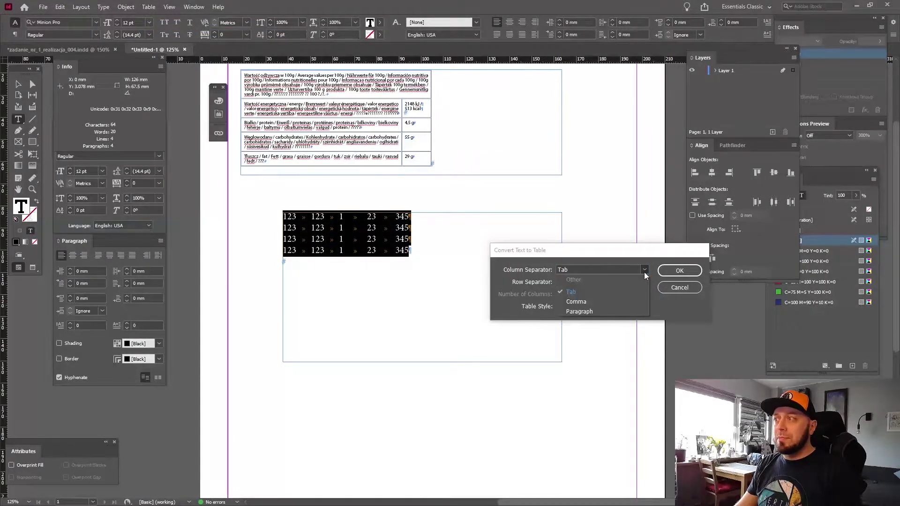
{"action": "left_click", "coordinate": [644, 273]}
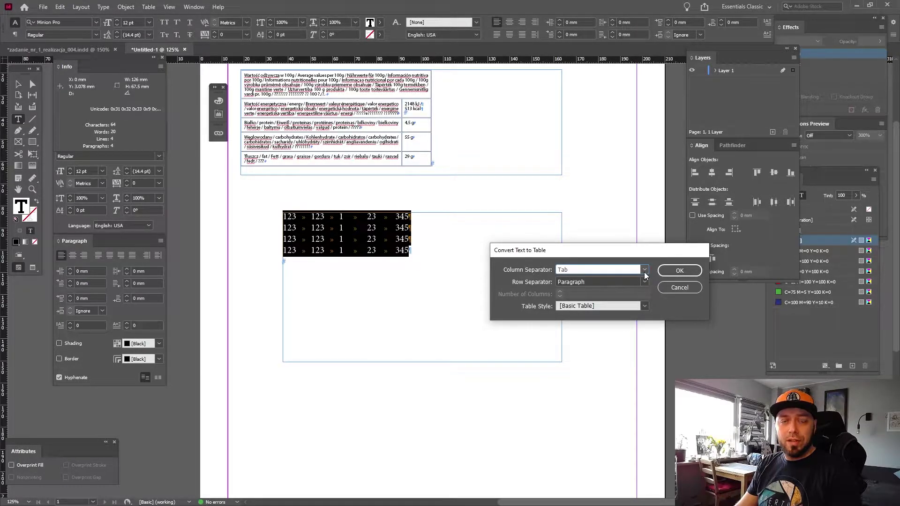
{"action": "left_click", "coordinate": [678, 271]}
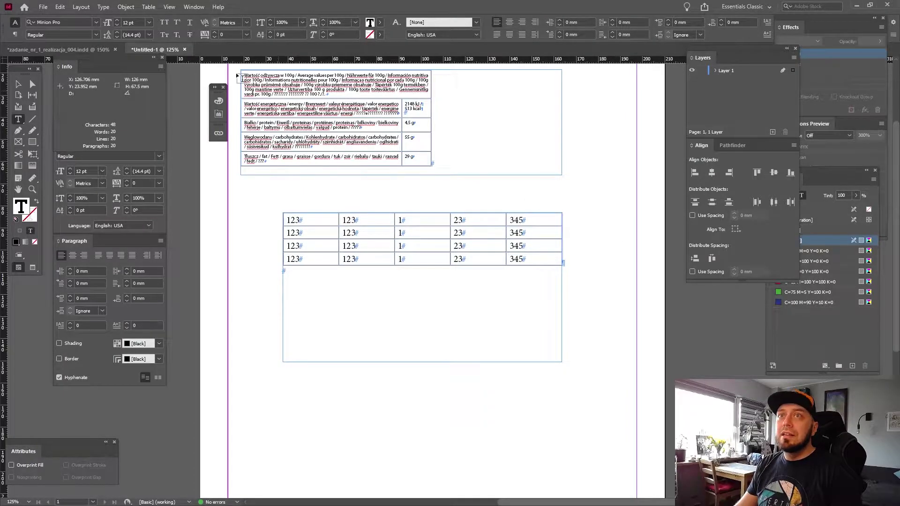
{"action": "left_click", "coordinate": [18, 84]}
Switch to the chocolate label document with hidden characters visible.
{"action": "left_click", "coordinate": [622, 203]}
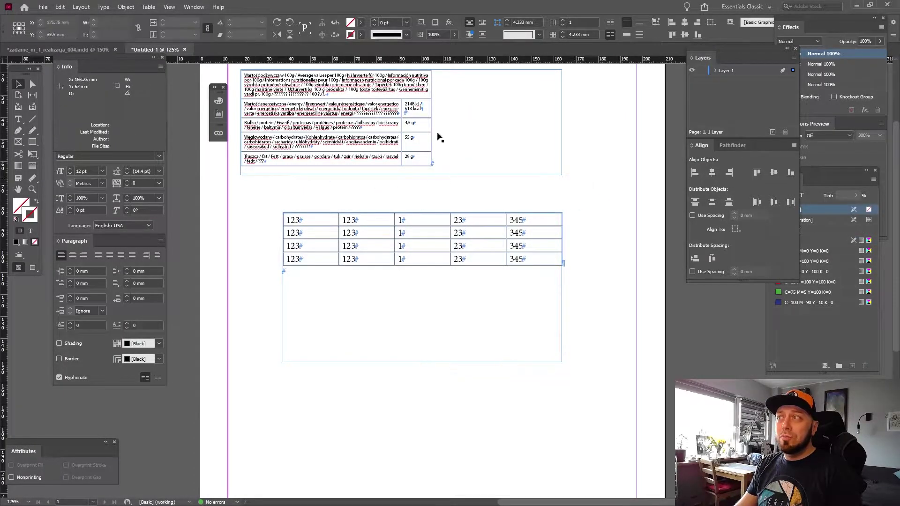
{"action": "left_click", "coordinate": [77, 48]}
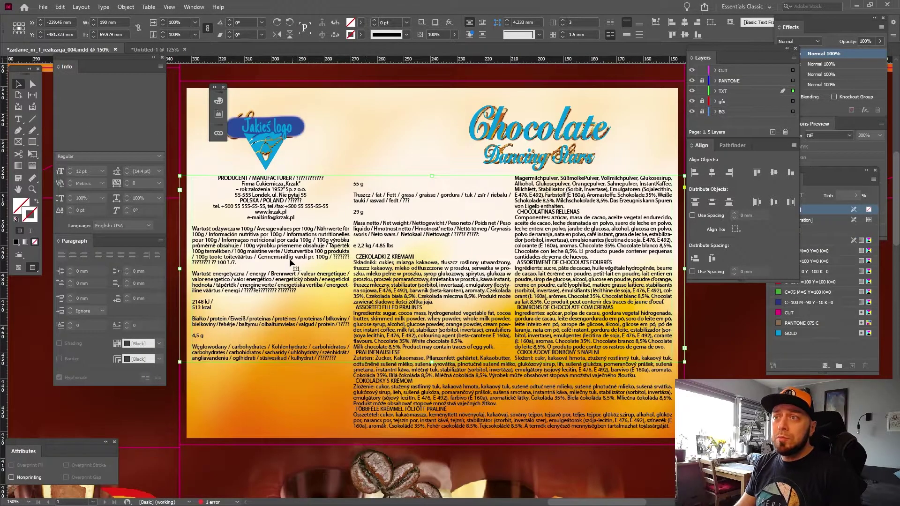
{"action": "left_click", "coordinate": [103, 6]}
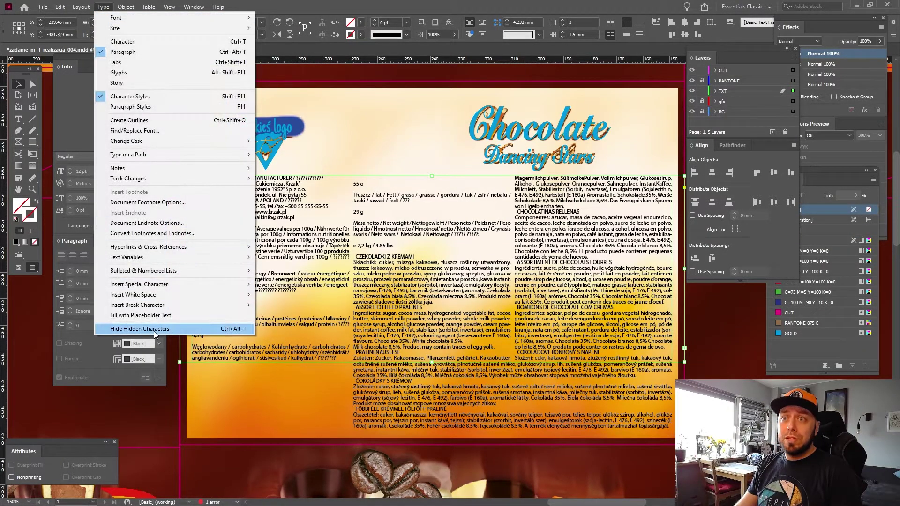
{"action": "left_click", "coordinate": [153, 328]}
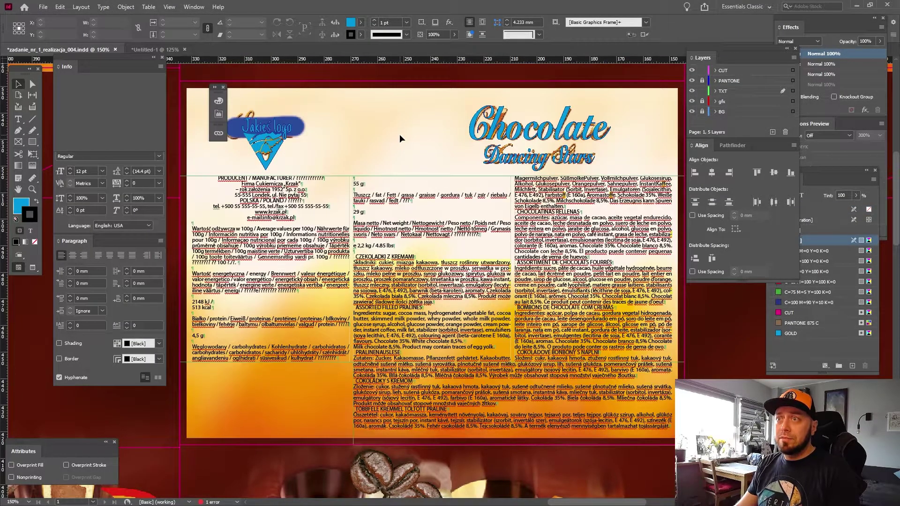
Delete the blank paragraphs in the left column through the Białko and 4,5 g lines.
{"action": "double_click", "coordinate": [233, 252]}
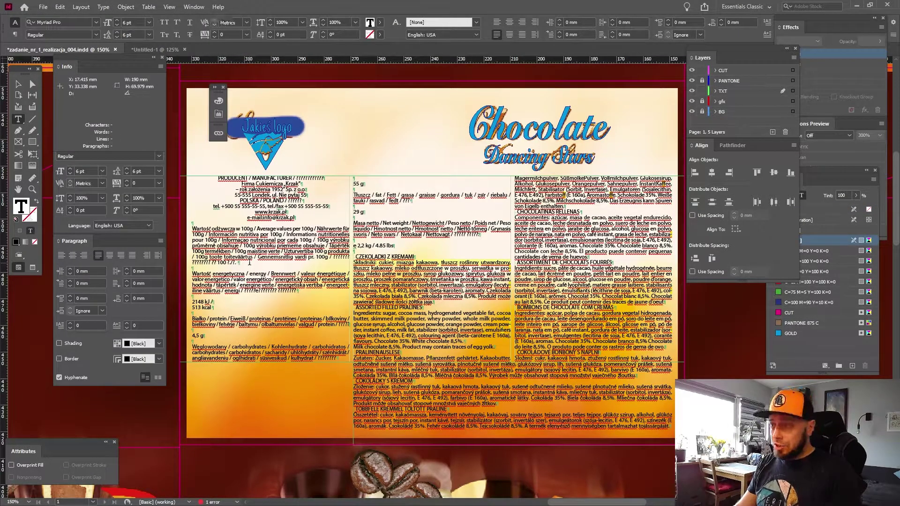
{"action": "left_click", "coordinate": [262, 270]}
{"action": "key", "text": "BackSpace"}
{"action": "left_click", "coordinate": [228, 296]}
{"action": "key", "text": "BackSpace"}
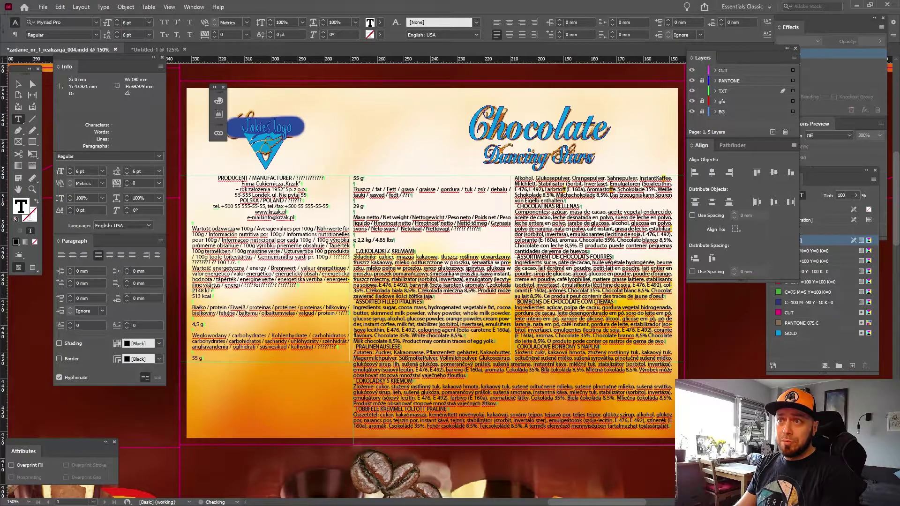
{"action": "left_click", "coordinate": [228, 303]}
{"action": "key", "text": "BackSpace"}
{"action": "left_click", "coordinate": [225, 313]}
{"action": "key", "text": "BackSpace"}
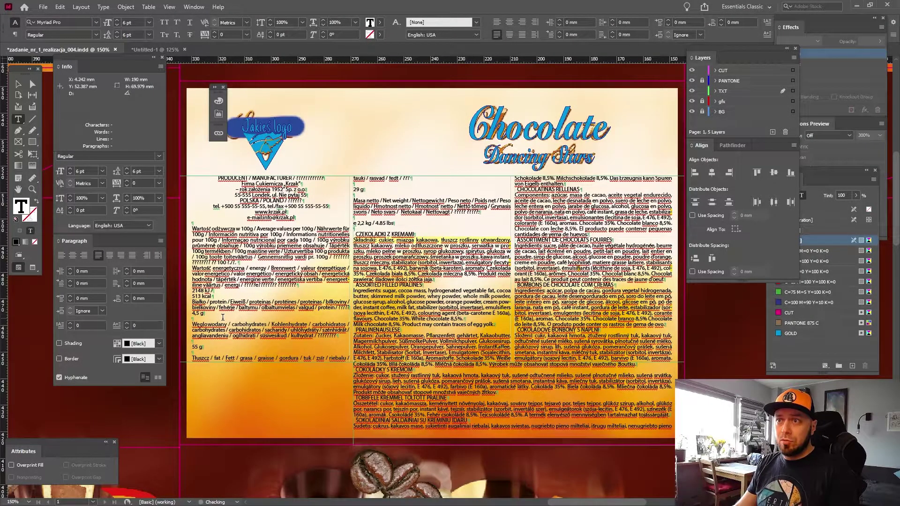
Remove blank lines around Węglowodany and 55 g, and pull 29 g onto the Tłuszcz line.
{"action": "left_click", "coordinate": [220, 318]}
{"action": "key", "text": "BackSpace"}
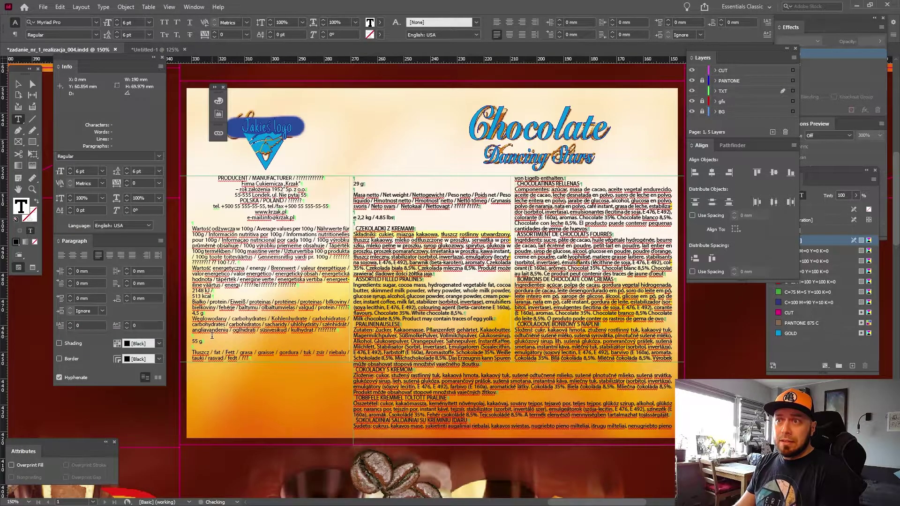
{"action": "left_click", "coordinate": [212, 336]}
{"action": "key", "text": "BackSpace"}
{"action": "key", "text": "BackSpace"}
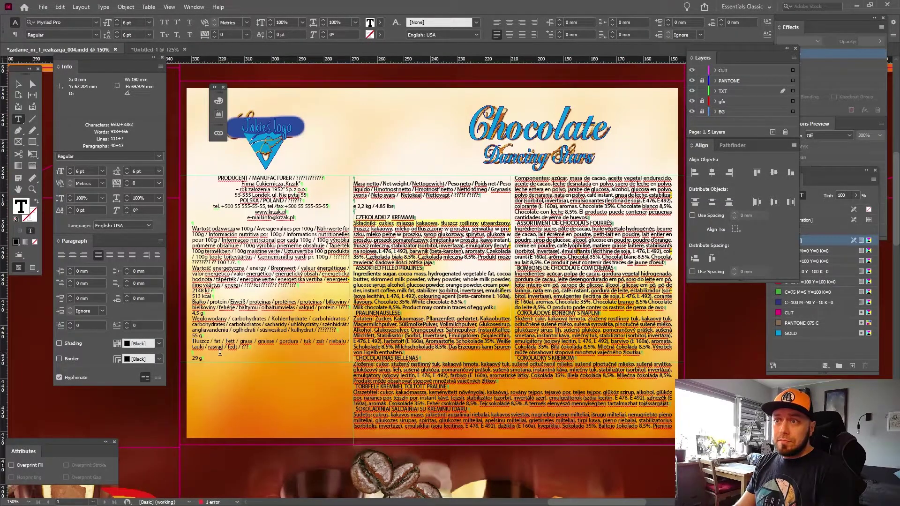
{"action": "left_click", "coordinate": [220, 351]}
{"action": "key", "text": "BackSpace"}
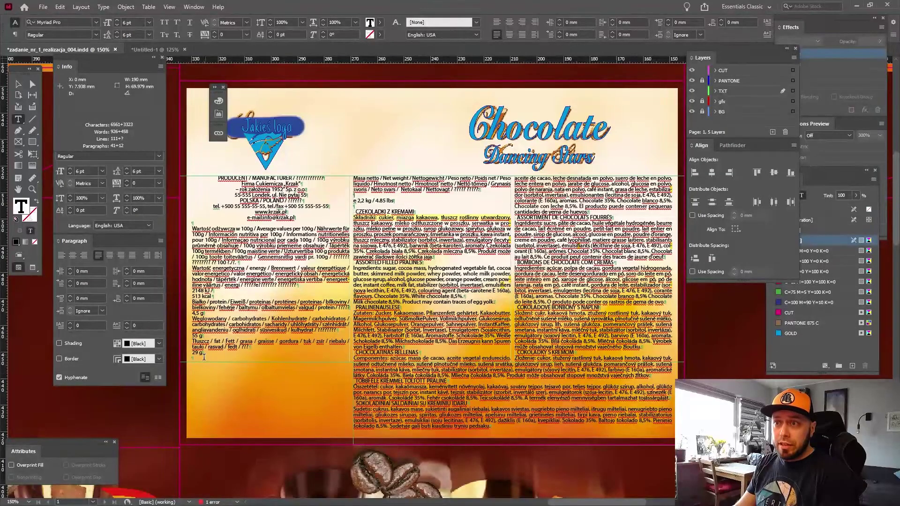
{"action": "key", "text": "Delete"}
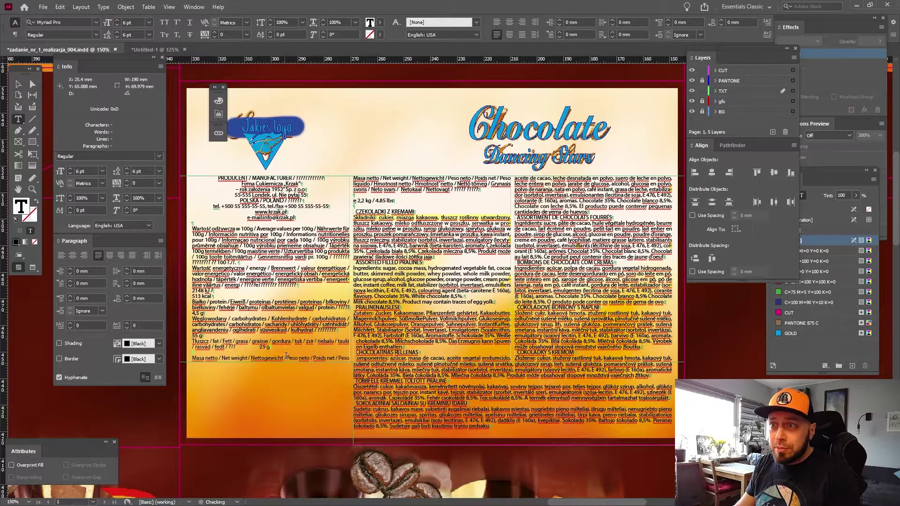
{"action": "key", "text": "Escape"}
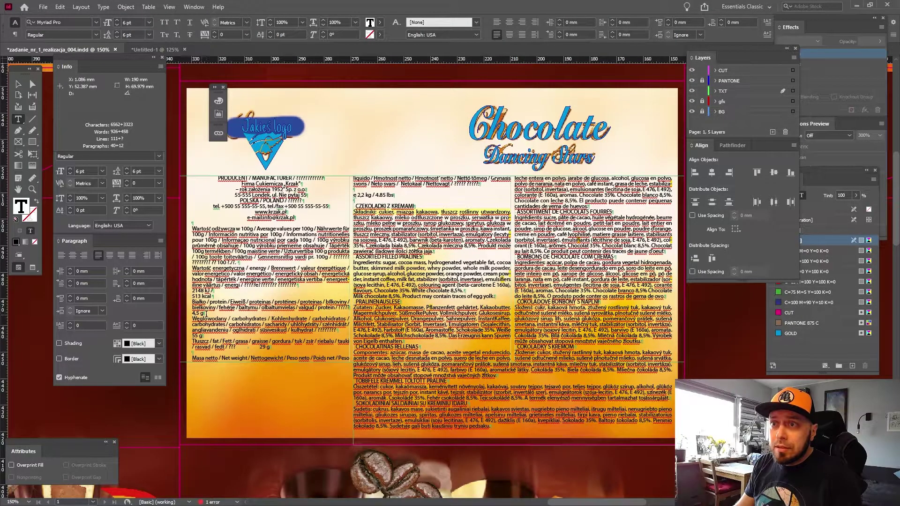
{"action": "key", "text": "ctrl+equal"}
{"action": "key", "text": "ctrl+equal"}
{"action": "key", "text": "ctrl+equal"}
{"action": "key", "text": "ctrl+equal"}
{"action": "key", "text": "ctrl+equal"}
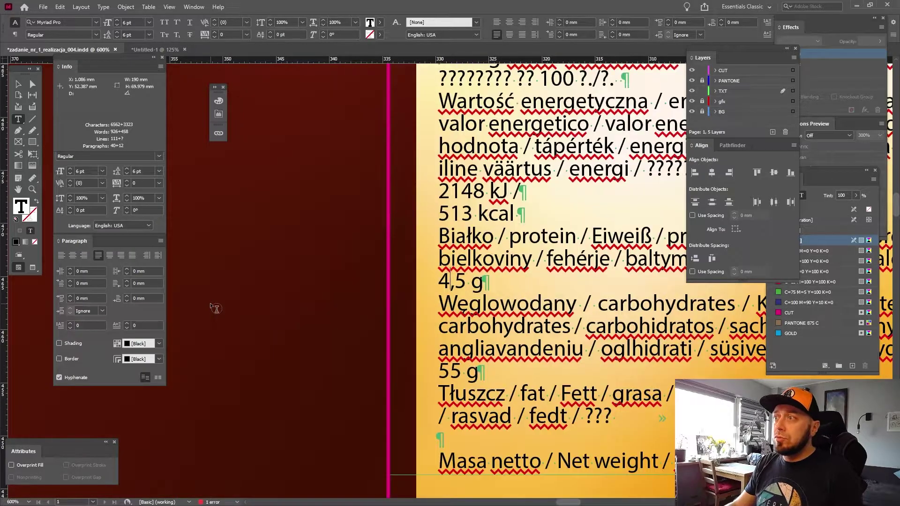
Put a tab between the protein label and 4,5 g, and join 513 kcal onto the energy line.
{"action": "left_click", "coordinate": [439, 281]}
{"action": "key", "text": "BackSpace"}
{"action": "key", "text": "Tab"}
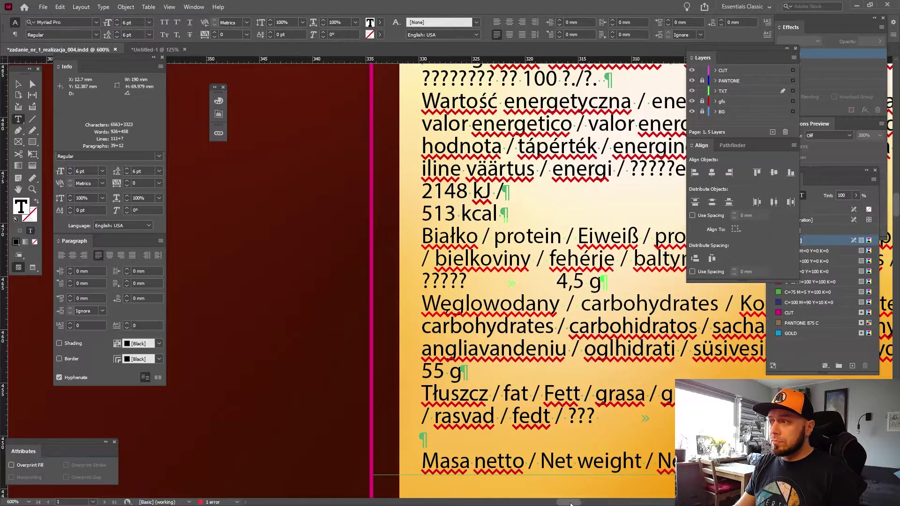
{"action": "left_click_drag", "start_coordinate": [558, 503], "coordinate": [572, 502]}
{"action": "left_click", "coordinate": [399, 190]}
{"action": "key", "text": "Return"}
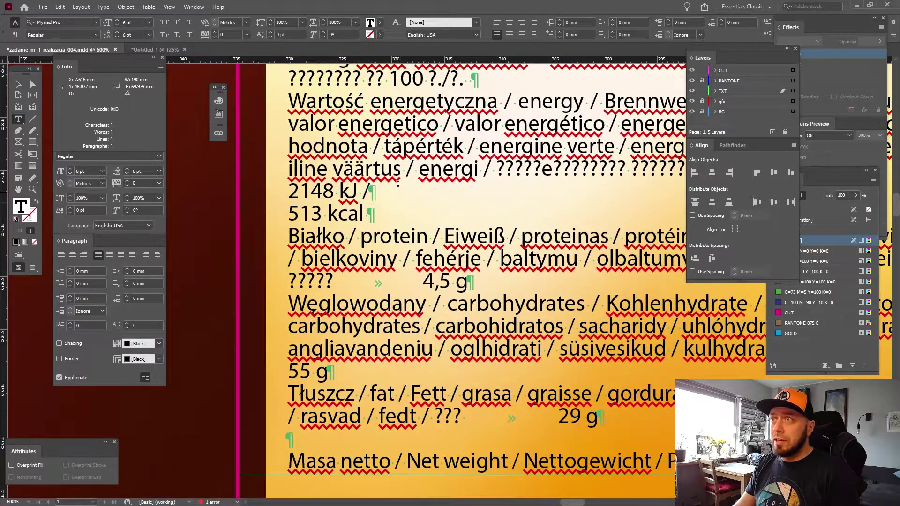
{"action": "key", "text": "End"}
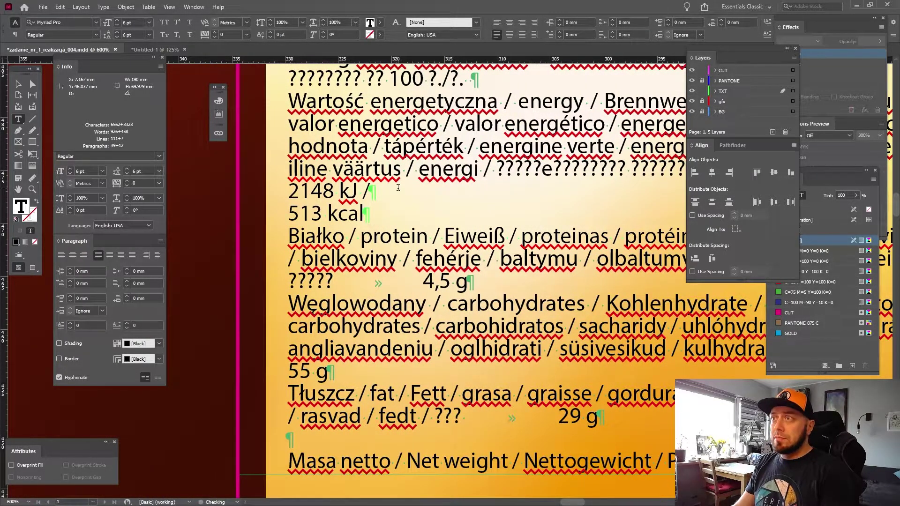
{"action": "key", "text": "Up"}
{"action": "key", "text": "Delete"}
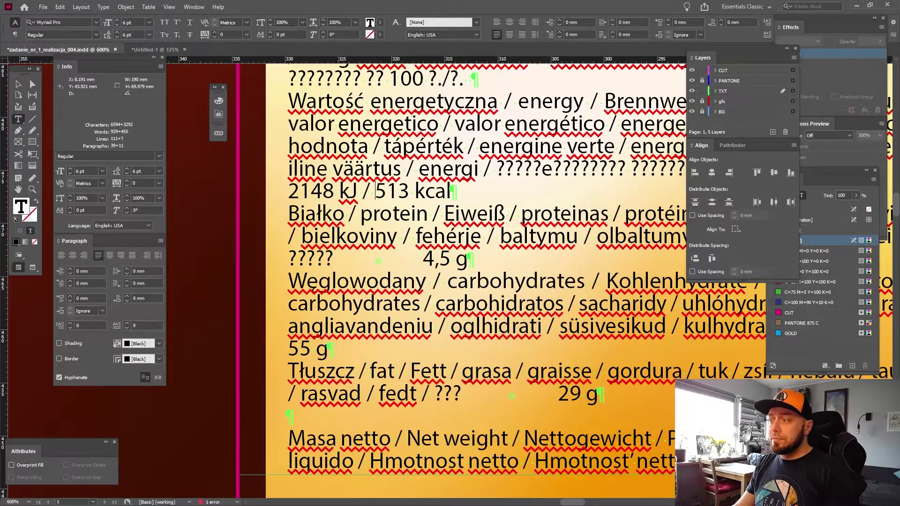
Join 2148 kJ onto the energy label's paragraph, separated by a tab.
{"action": "left_click_drag", "start_coordinate": [570, 503], "coordinate": [577, 503]}
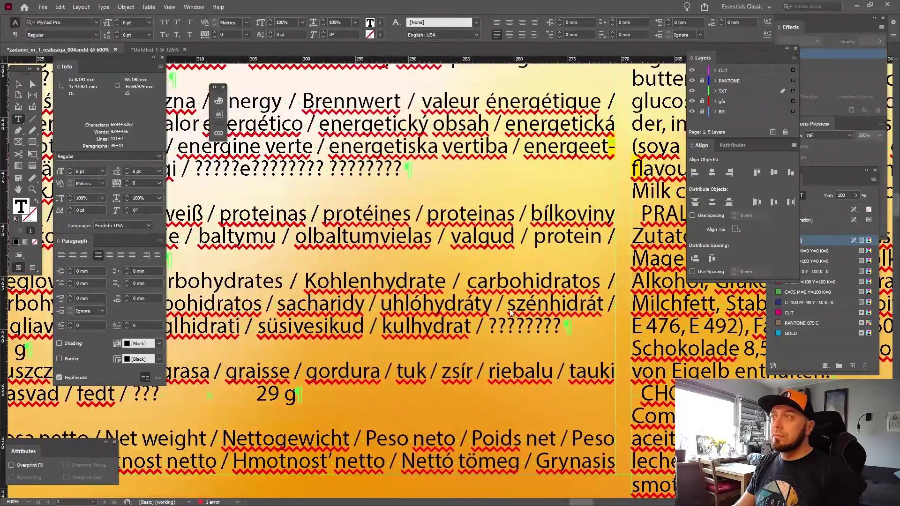
{"action": "key", "text": "Tab"}
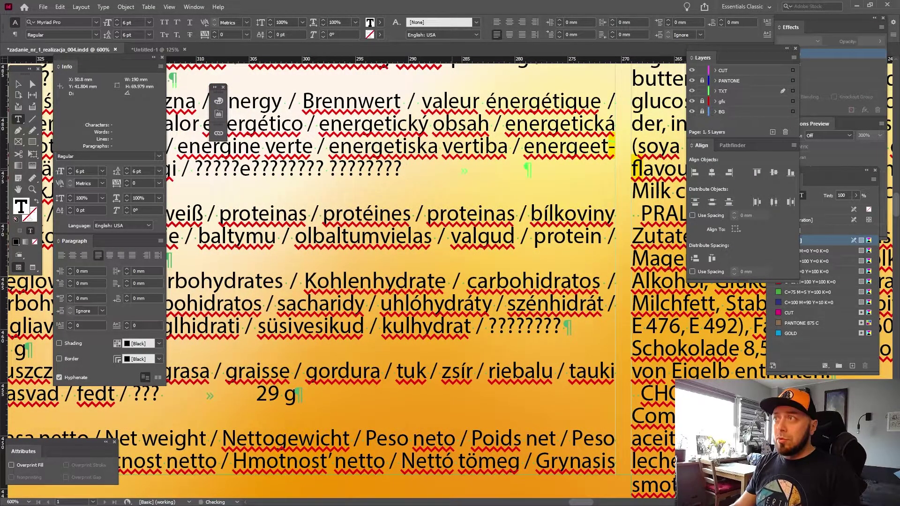
{"action": "key", "text": "ctrl+minus"}
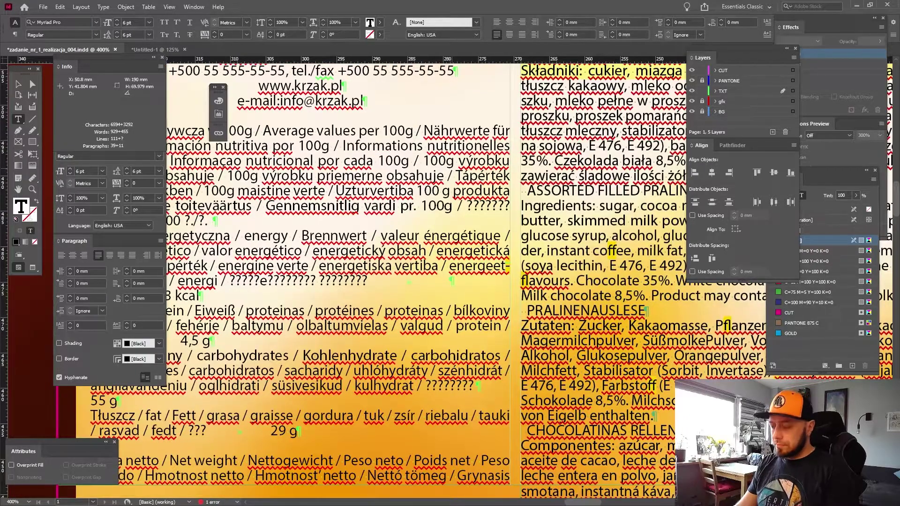
{"action": "key", "text": "Delete"}
{"action": "left_click_drag", "start_coordinate": [584, 503], "coordinate": [576, 503]}
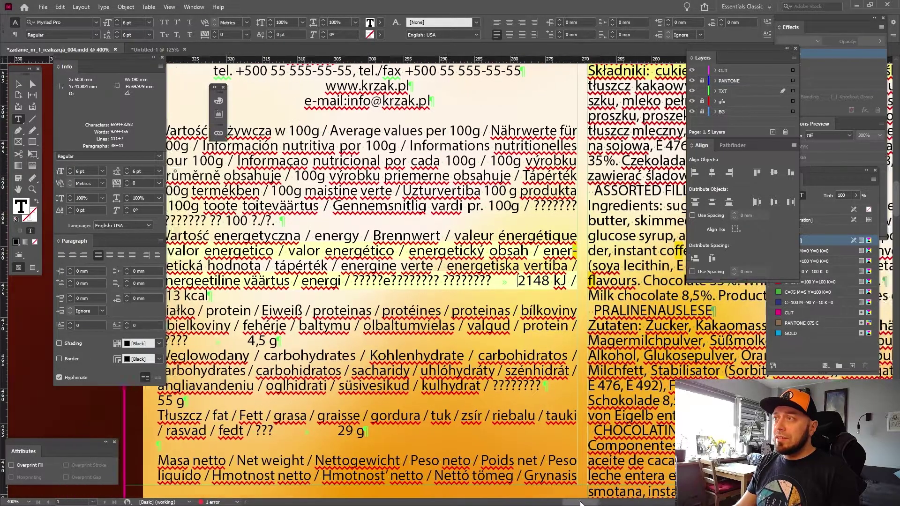
{"action": "left_click_drag", "start_coordinate": [502, 135], "coordinate": [436, 227]}
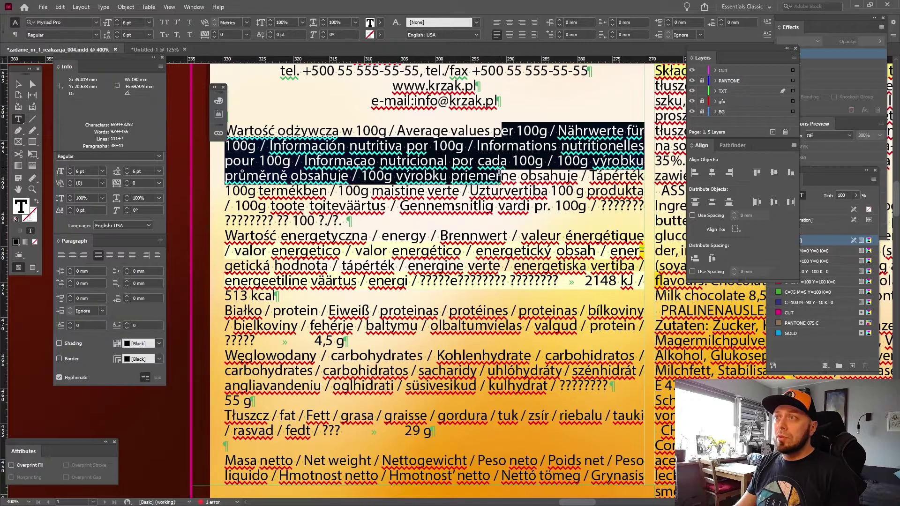
{"action": "left_click_drag", "start_coordinate": [423, 260], "coordinate": [430, 291]}
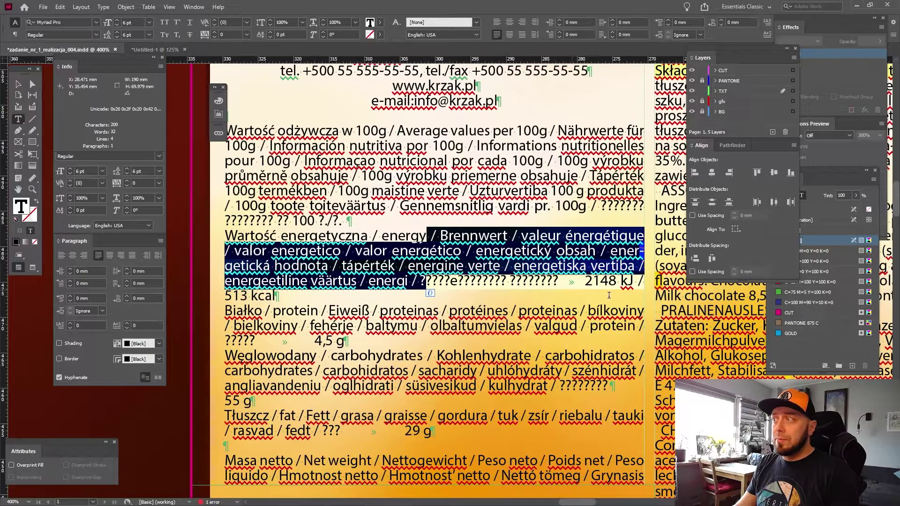
{"action": "key", "text": "Right"}
Replace the return after the carbohydrate label with a tab before 55 g.
{"action": "scroll", "coordinate": [331, 283], "scroll_direction": "down", "scroll_amount": 3}
{"action": "scroll", "coordinate": [331, 284], "scroll_direction": "down", "scroll_amount": 1}
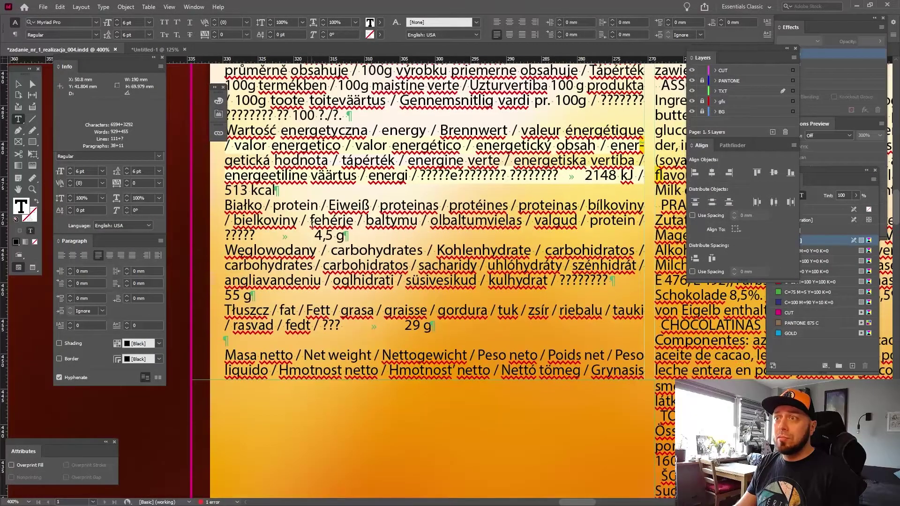
{"action": "left_click_drag", "start_coordinate": [611, 281], "coordinate": [618, 281]}
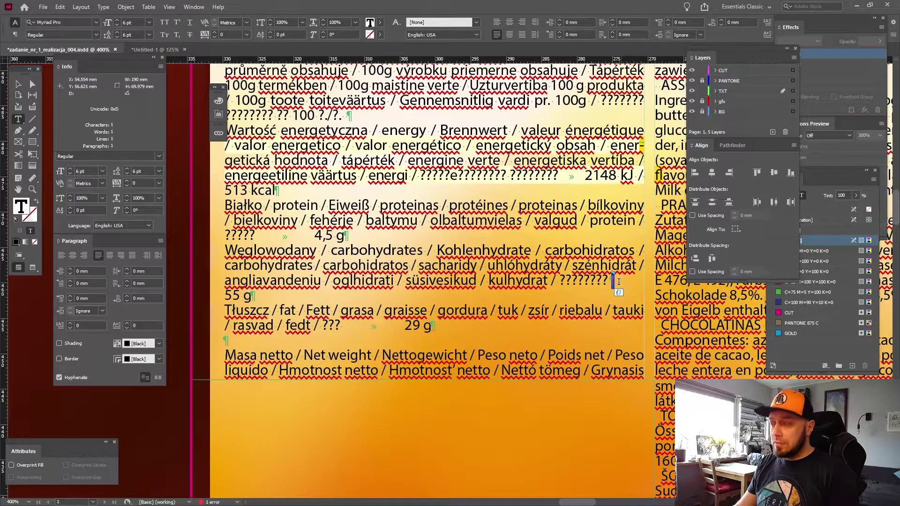
{"action": "key", "text": "Tab"}
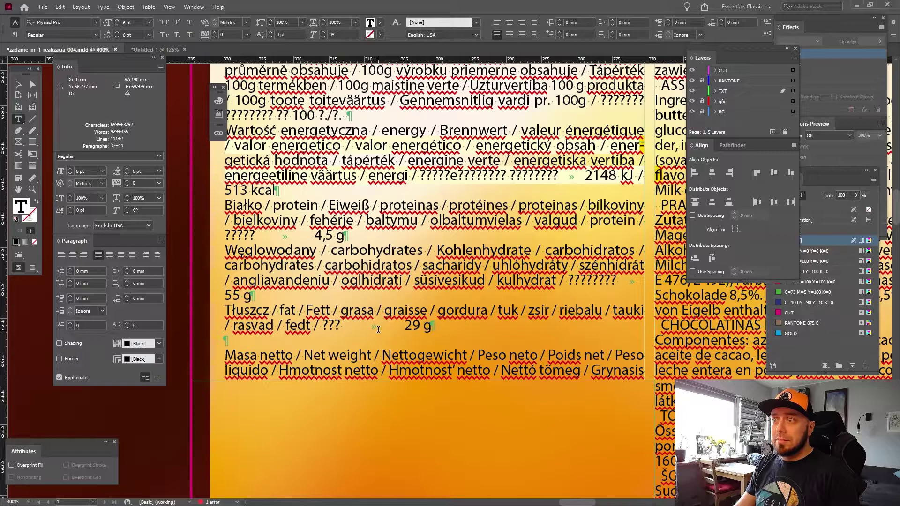
{"action": "scroll", "coordinate": [378, 330], "scroll_direction": "up", "scroll_amount": 1}
Convert the selected nutrition text into a two-column table.
{"action": "mouse_move", "coordinate": [432, 361]}
{"action": "left_mouse_down"}
{"action": "mouse_move", "coordinate": [284, 268]}
{"action": "mouse_move", "coordinate": [311, 180]}
{"action": "left_mouse_up"}
{"action": "key", "text": "ctrl+minus"}
{"action": "key", "text": "ctrl+minus"}
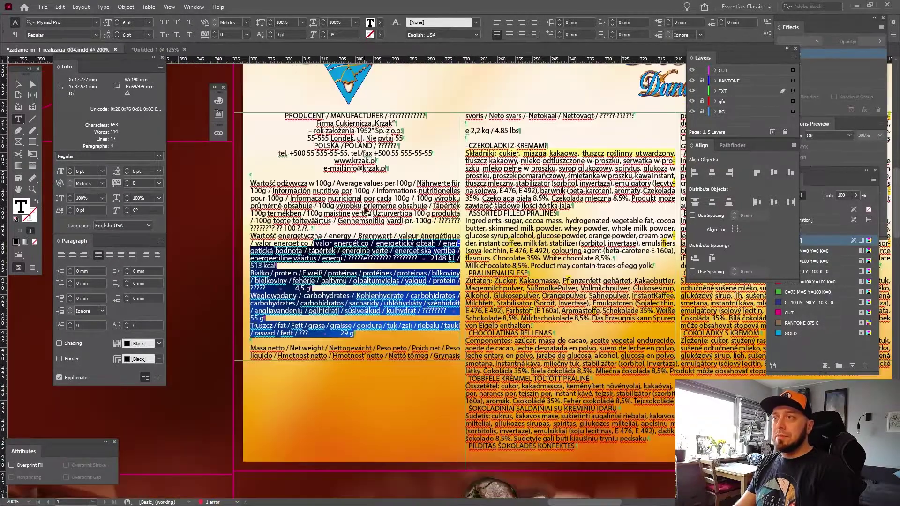
{"action": "left_click", "coordinate": [251, 184], "text": "shift"}
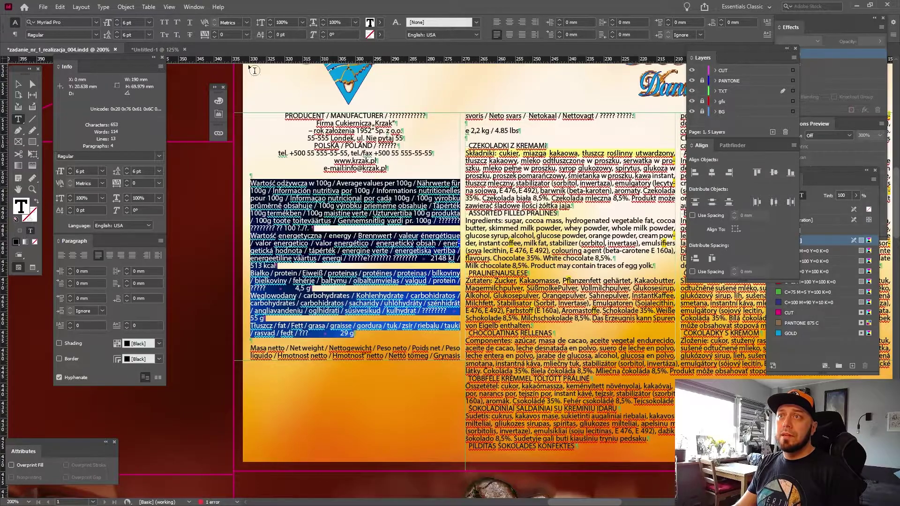
{"action": "left_click", "coordinate": [148, 6]}
{"action": "left_click", "coordinate": [168, 29]}
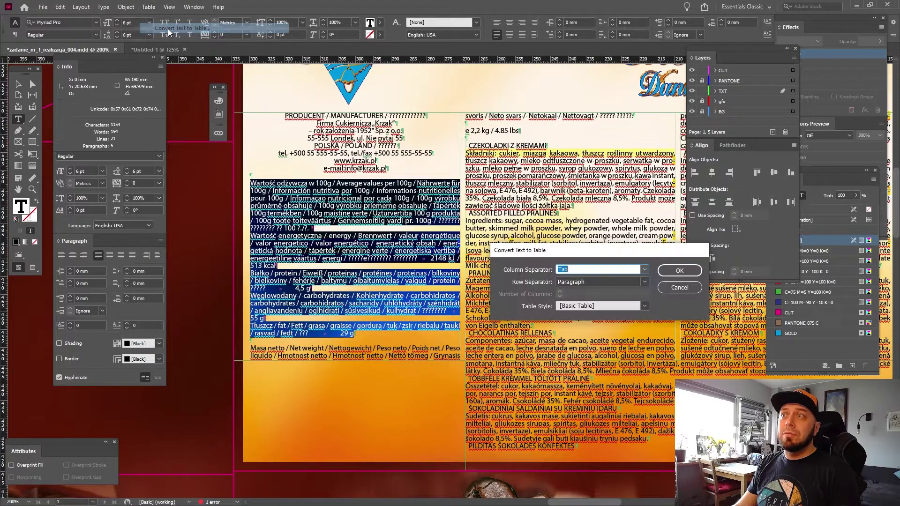
{"action": "left_click", "coordinate": [679, 270]}
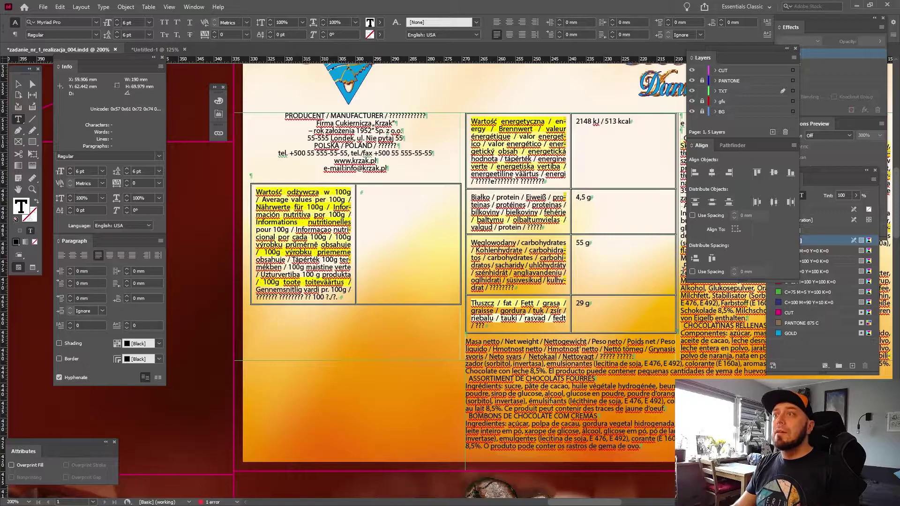
Merge the two heading-row cells into one and select the whole table.
{"action": "left_click_drag", "start_coordinate": [328, 211], "coordinate": [378, 211]}
{"action": "right_click", "coordinate": [409, 215]}
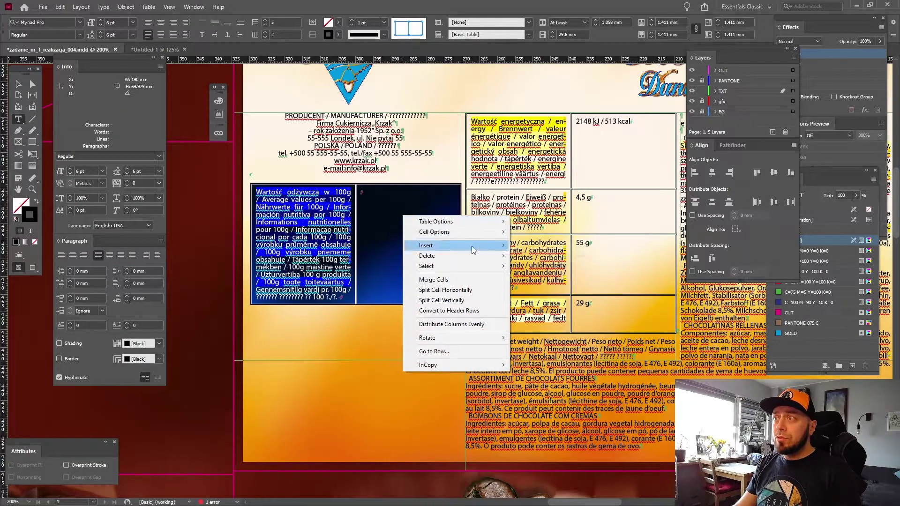
{"action": "left_click", "coordinate": [438, 276]}
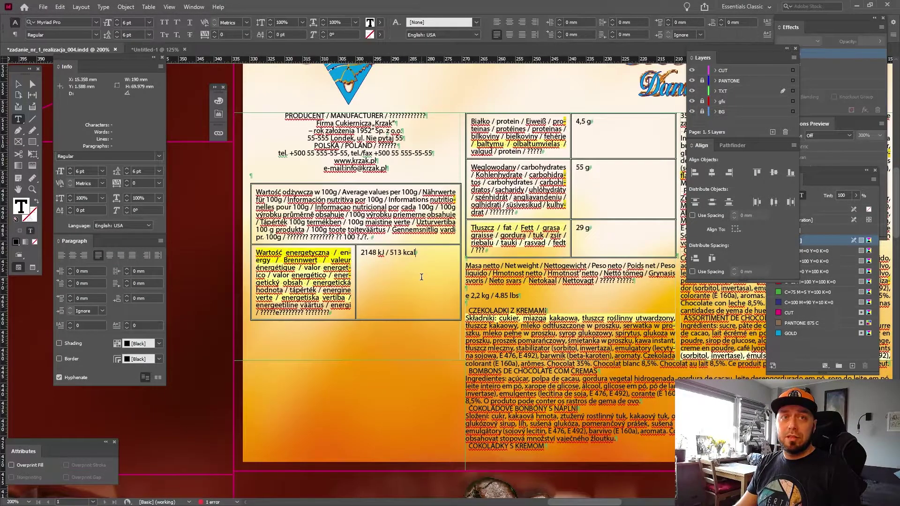
{"action": "left_click", "coordinate": [251, 182]}
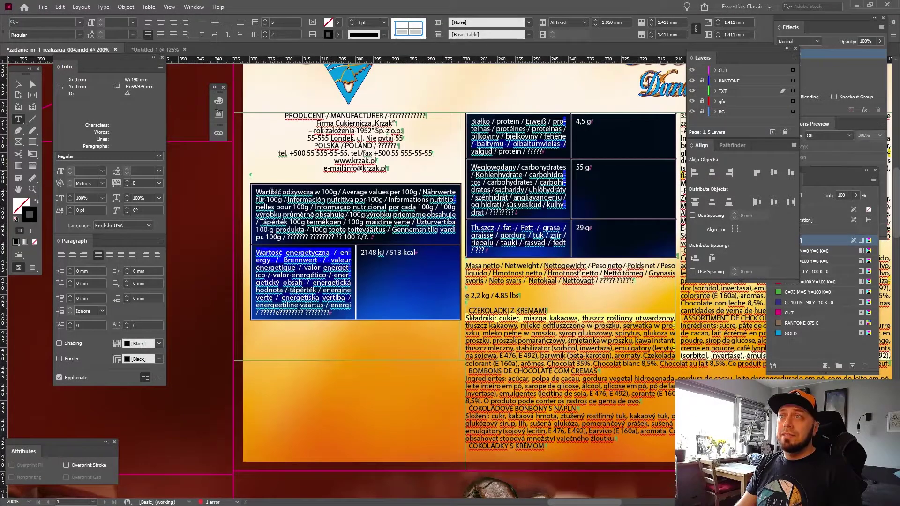
Set the nutrition table's cell text insets to 1 mm on all sides in Cell Options.
{"action": "left_click", "coordinate": [78, 24]}
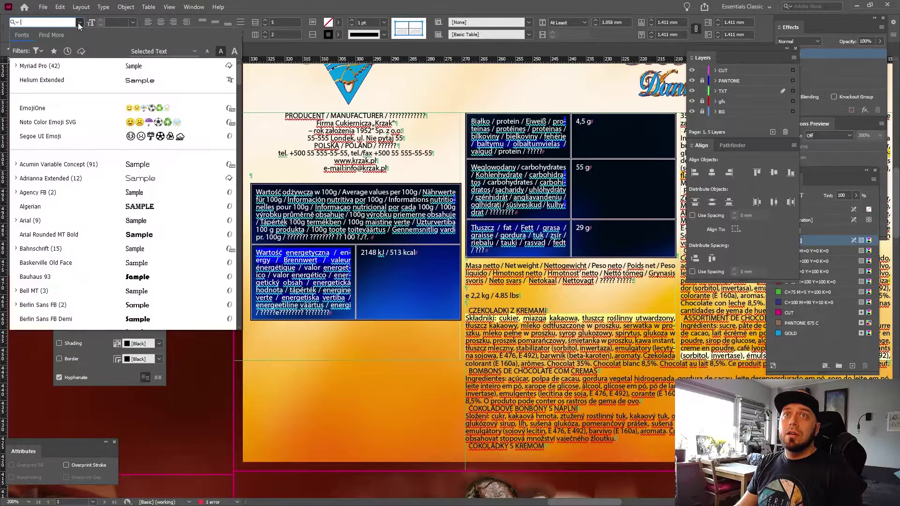
{"action": "left_click", "coordinate": [301, 3]}
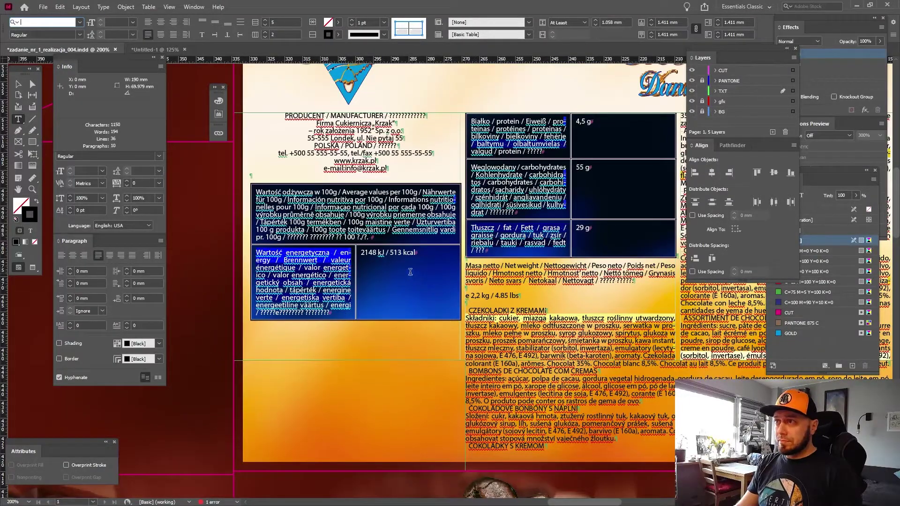
{"action": "right_click", "coordinate": [282, 214]}
{"action": "mouse_move", "coordinate": [314, 231]}
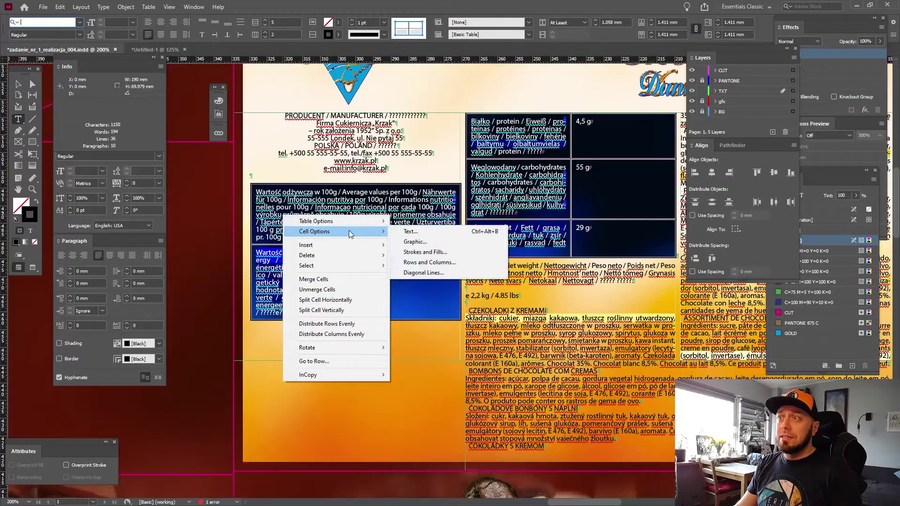
{"action": "left_click", "coordinate": [414, 232]}
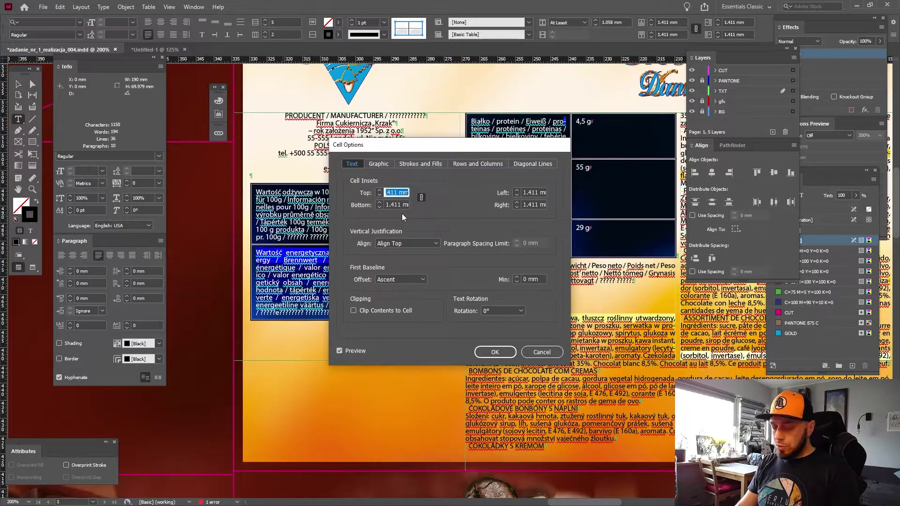
{"action": "type", "text": "1"}
{"action": "key", "text": "Tab"}
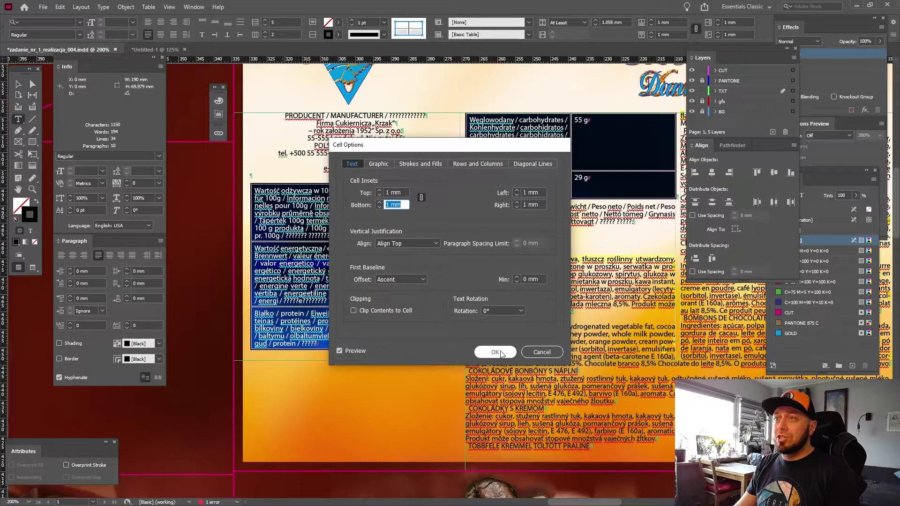
{"action": "left_click", "coordinate": [498, 352]}
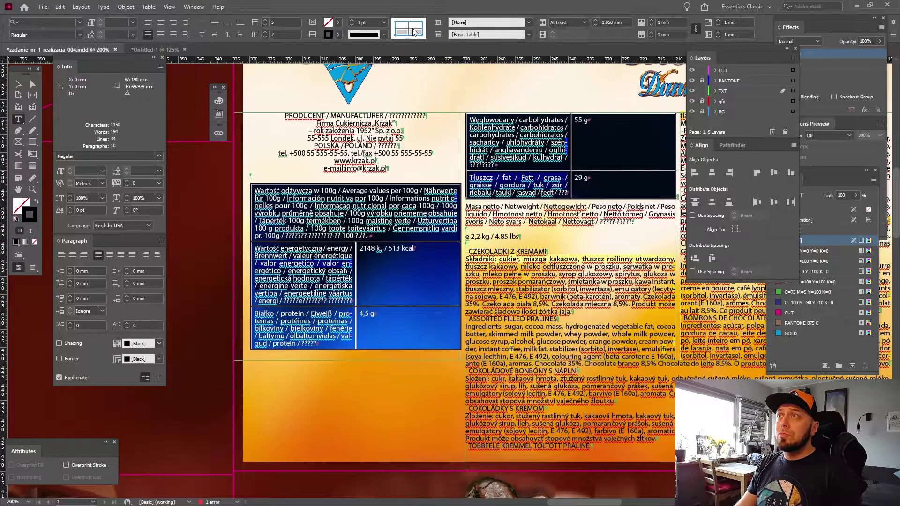
Give the nutrition table 0.25 pt stroke borders and deselect the frame.
{"action": "left_click", "coordinate": [384, 22]}
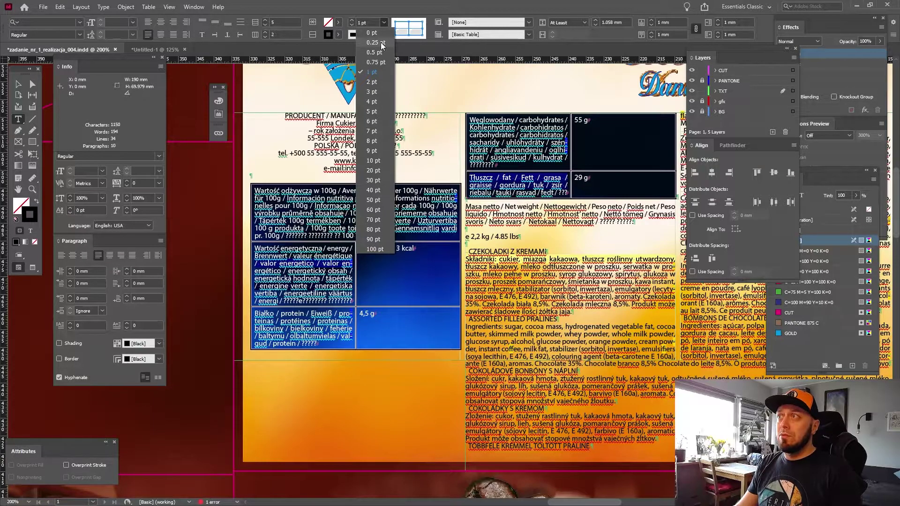
{"action": "left_click", "coordinate": [375, 42]}
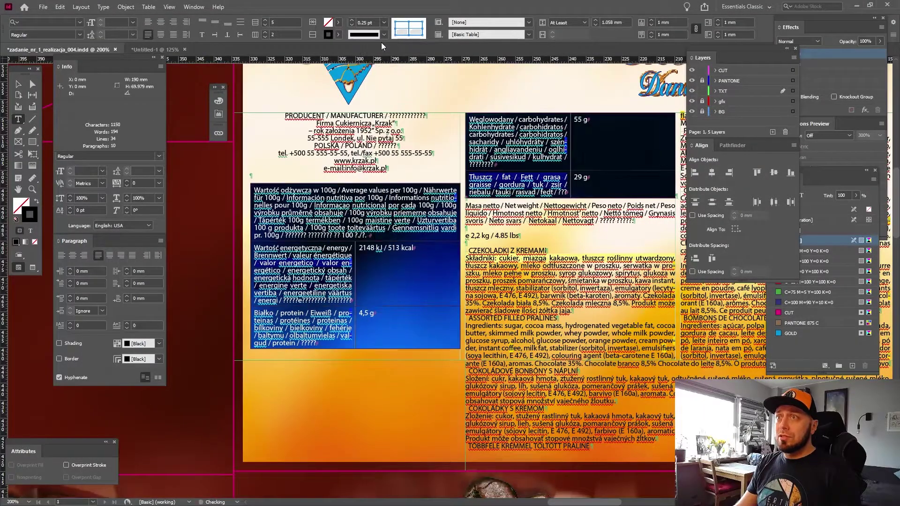
{"action": "left_click", "coordinate": [18, 84]}
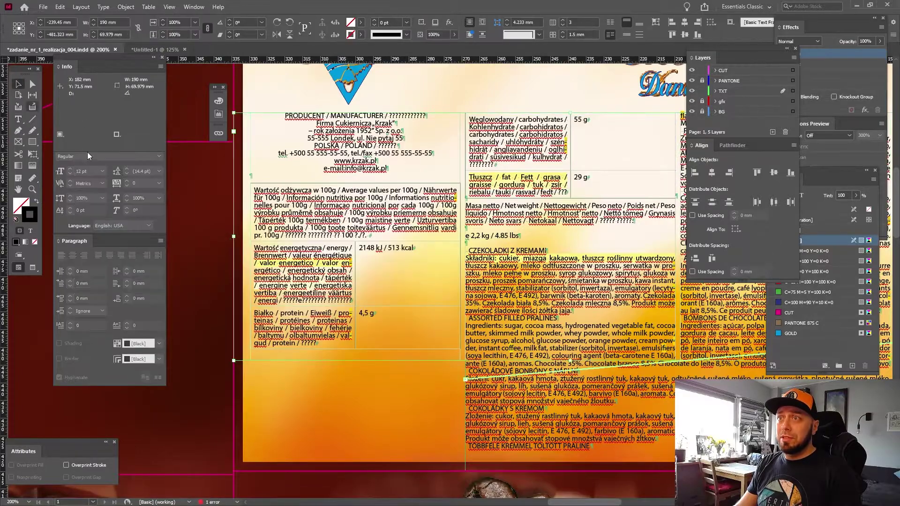
{"action": "left_click", "coordinate": [217, 247]}
Preview the label and widen the table's nutrient label column.
{"action": "key", "text": "w"}
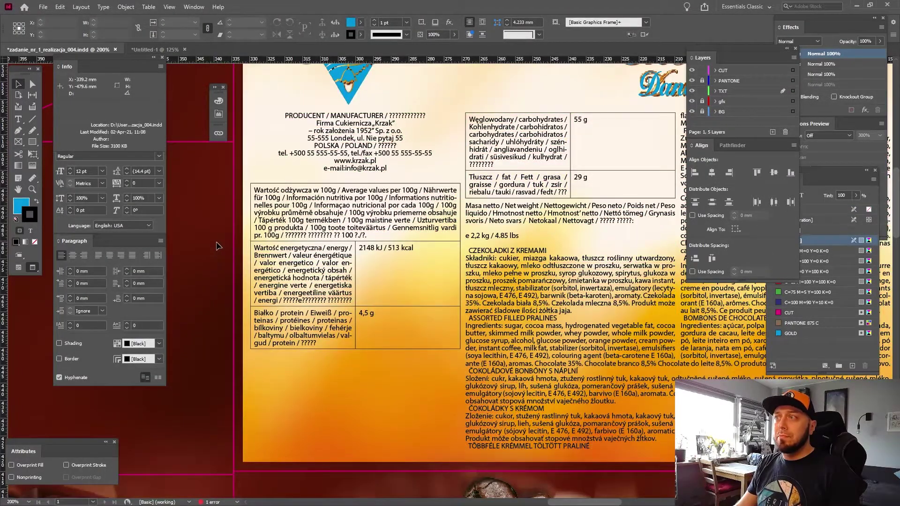
{"action": "key", "text": "t"}
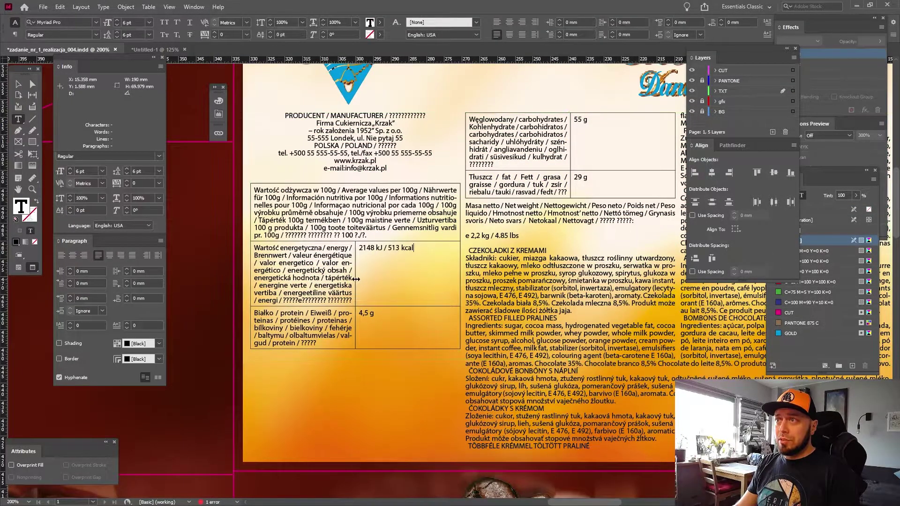
{"action": "left_click_drag", "start_coordinate": [410, 277], "coordinate": [479, 238]}
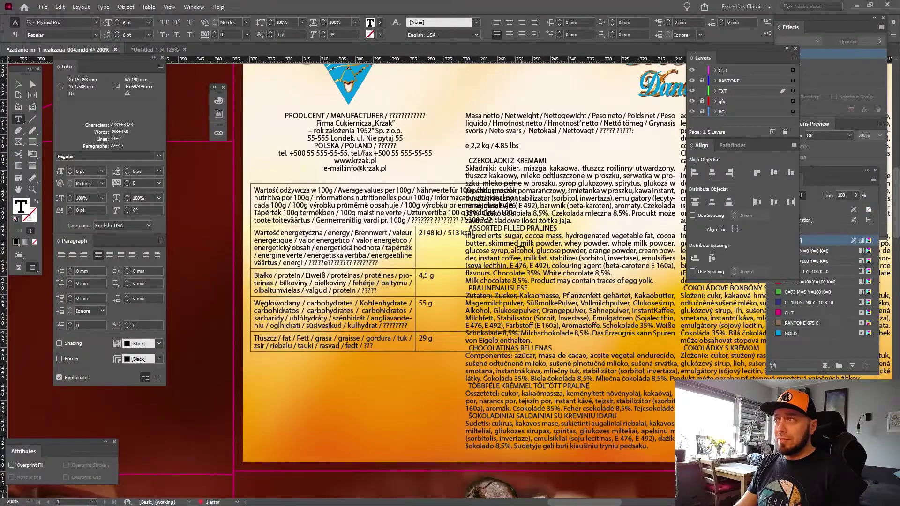
{"action": "left_click_drag", "start_coordinate": [479, 239], "coordinate": [456, 224]}
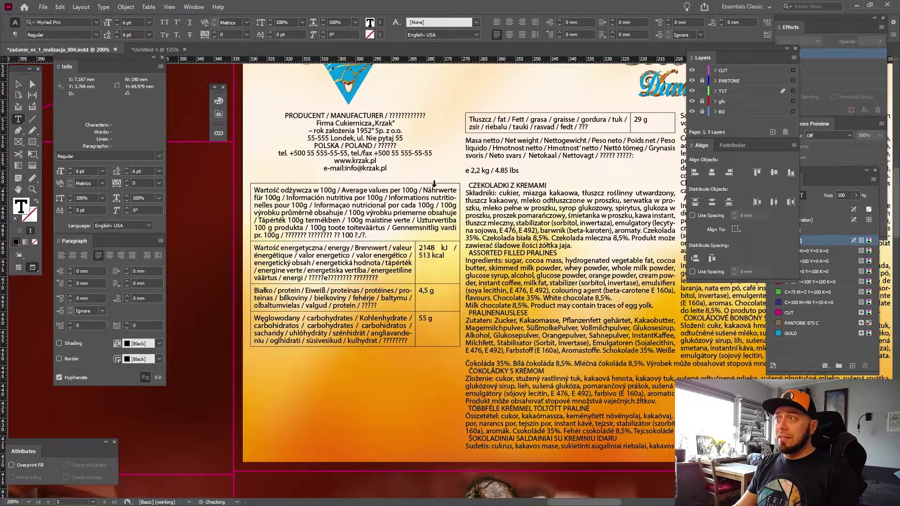
{"action": "left_click", "coordinate": [433, 286]}
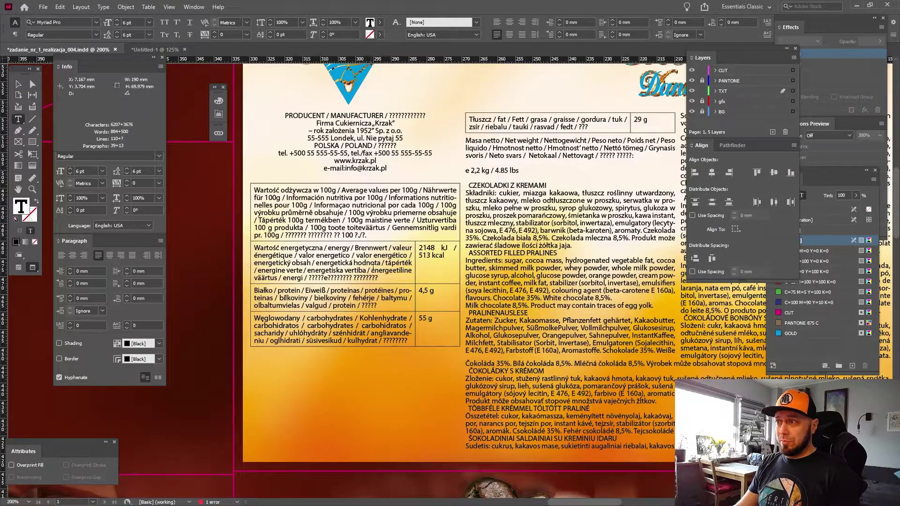
{"action": "left_click", "coordinate": [18, 84]}
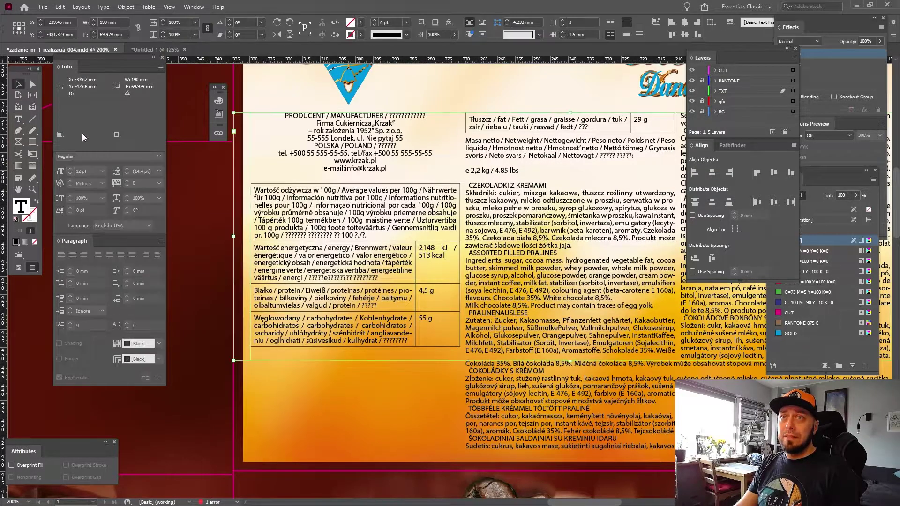
{"action": "left_click", "coordinate": [210, 203]}
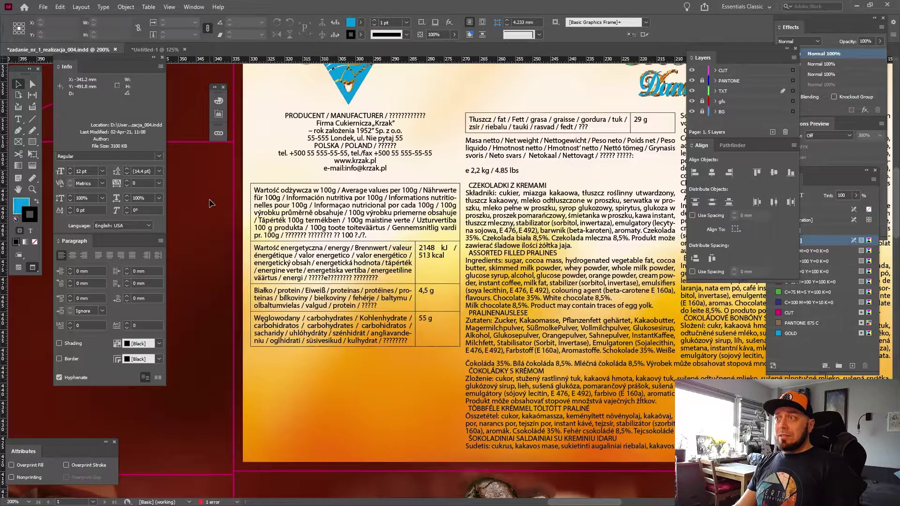
Left-align the 2148 kJ / 513 kcal text in the energy cell.
{"action": "left_click", "coordinate": [441, 256]}
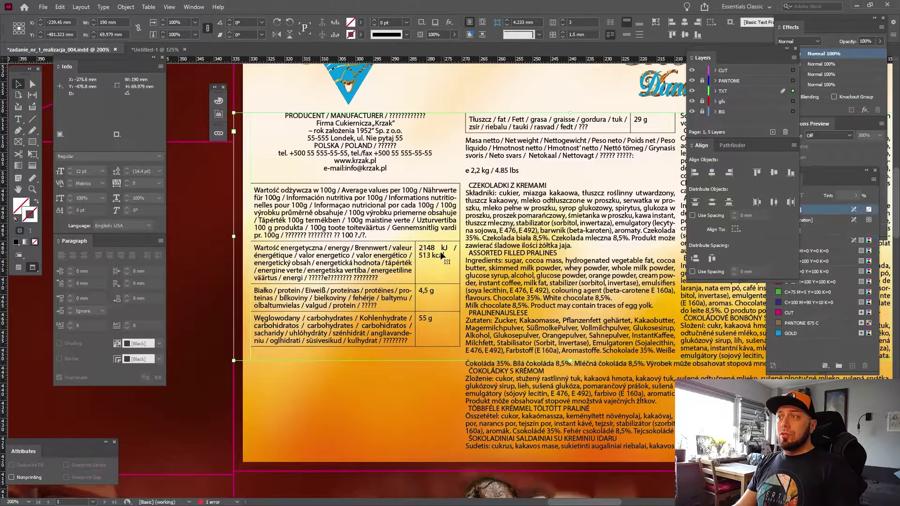
{"action": "double_click", "coordinate": [449, 252]}
{"action": "key", "text": "ctrl+a"}
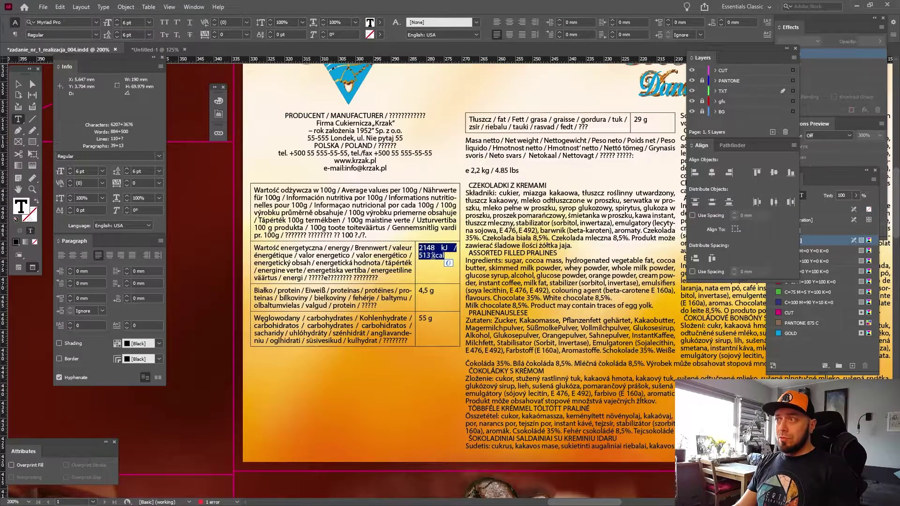
{"action": "left_click", "coordinate": [497, 22]}
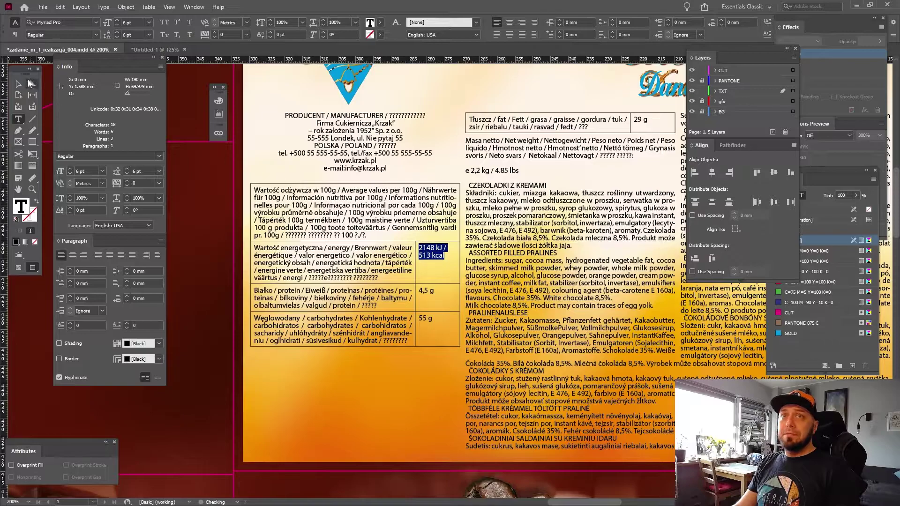
{"action": "left_click", "coordinate": [19, 84]}
Zoom out and select all text in the ingredient story with Ctrl+A.
{"action": "left_click_drag", "start_coordinate": [550, 267], "coordinate": [517, 274]}
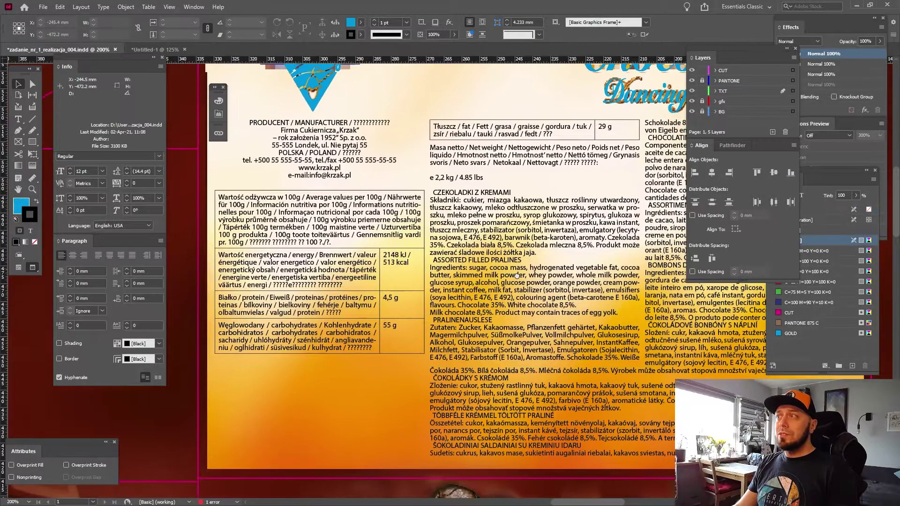
{"action": "key", "text": "ctrl+minus"}
{"action": "key", "text": "ctrl+minus"}
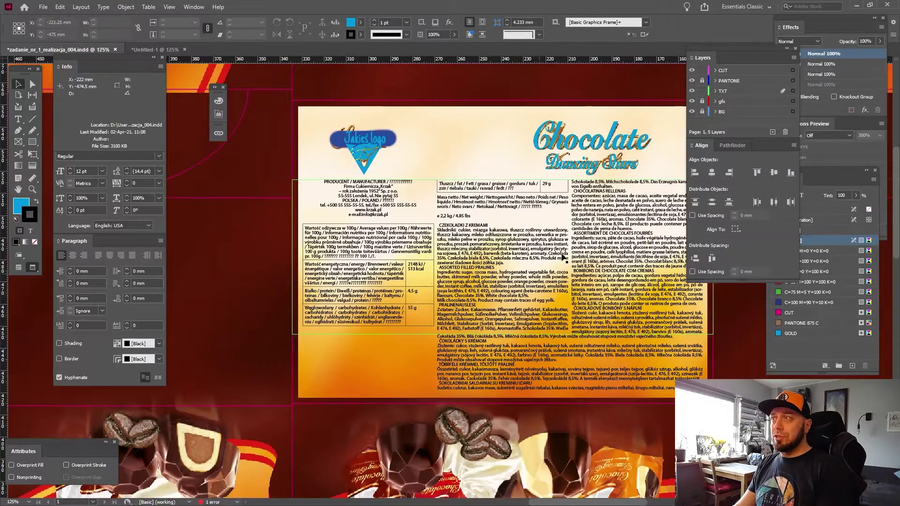
{"action": "key", "text": "t"}
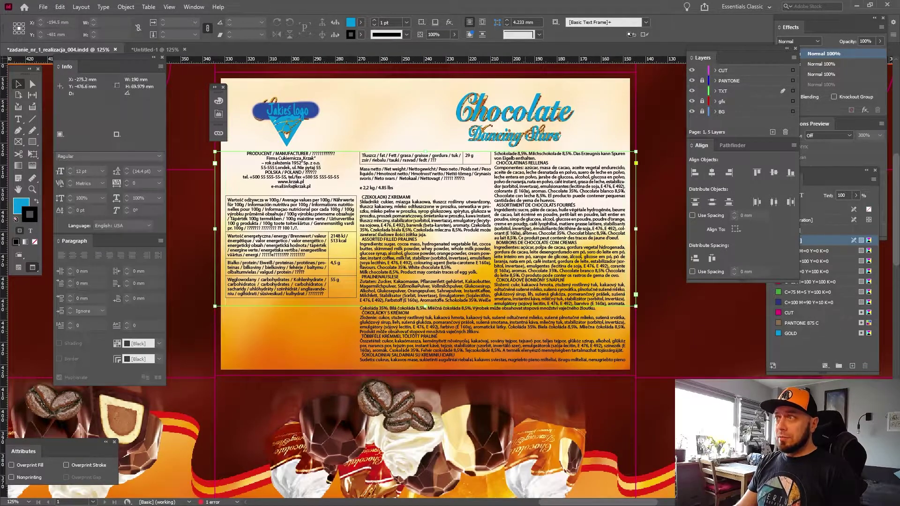
{"action": "left_click", "coordinate": [533, 231]}
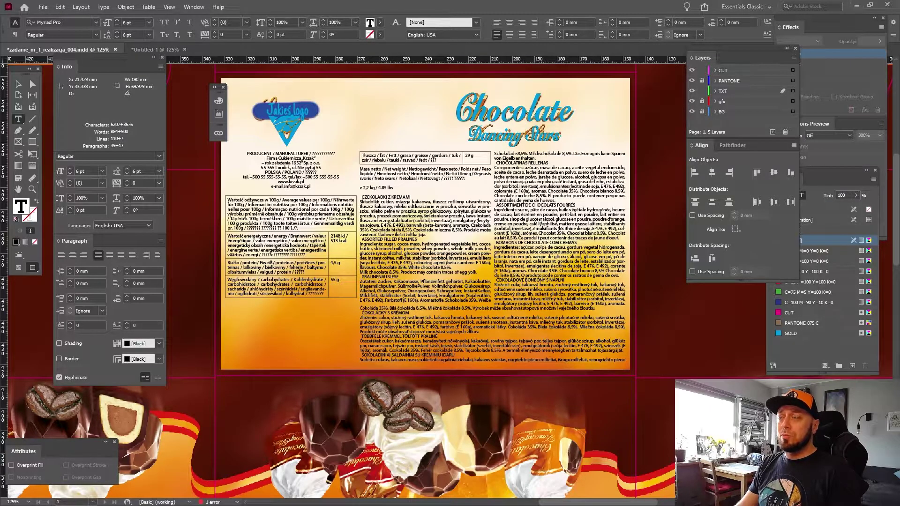
{"action": "left_click_drag", "start_coordinate": [457, 230], "coordinate": [418, 241]}
{"action": "left_click_drag", "start_coordinate": [461, 206], "coordinate": [536, 214]}
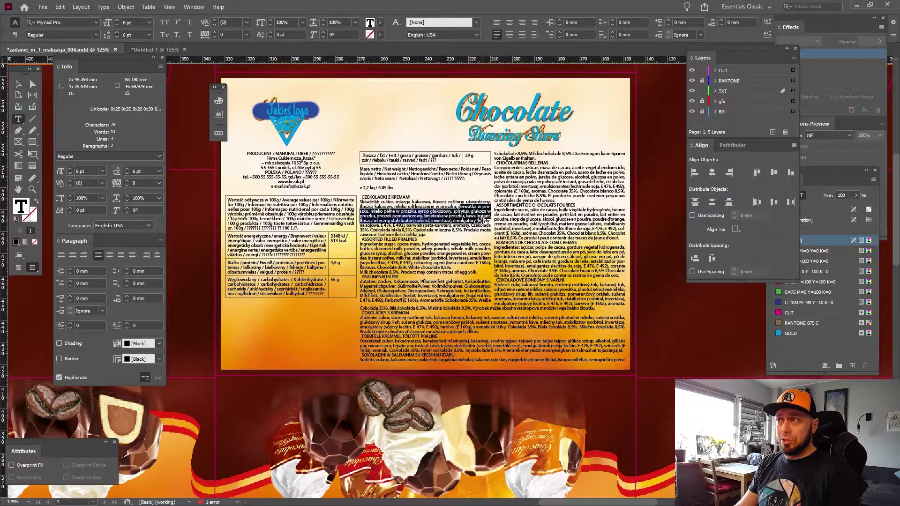
{"action": "left_click", "coordinate": [555, 222]}
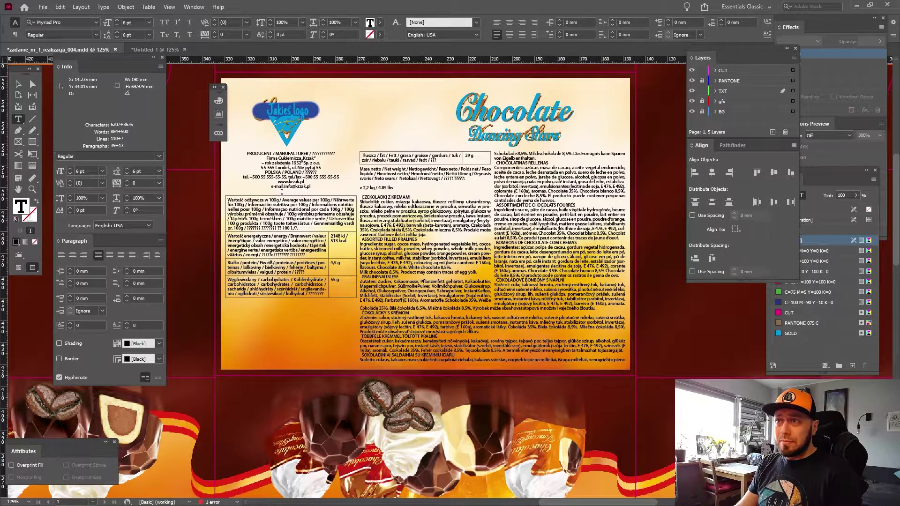
{"action": "key", "text": "ctrl+a"}
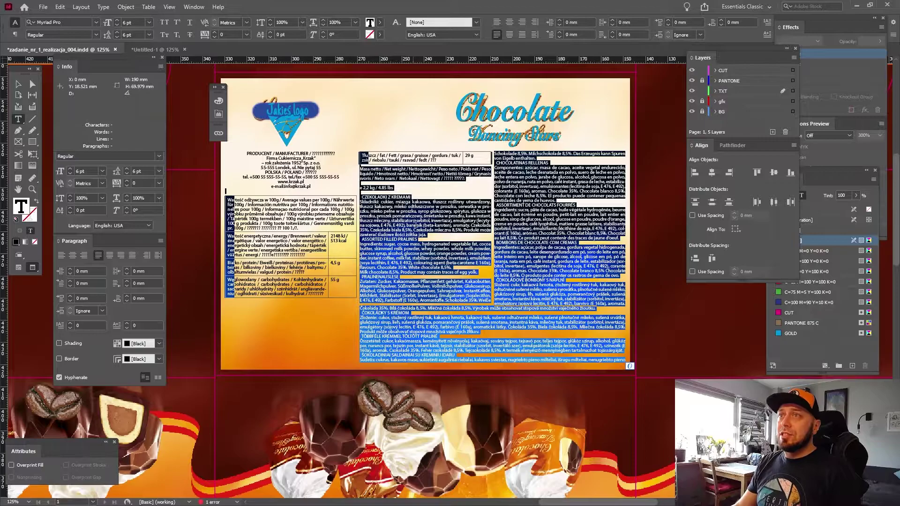
Apply Myriad Pro Condensed to the ingredient story and the nutrition table.
{"action": "left_click", "coordinate": [95, 35]}
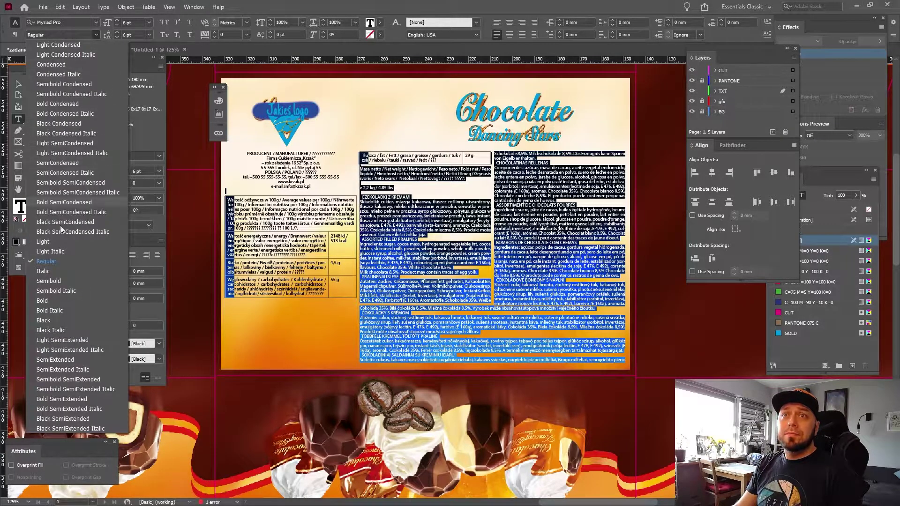
{"action": "left_click", "coordinate": [86, 68]}
{"action": "left_click", "coordinate": [252, 229]}
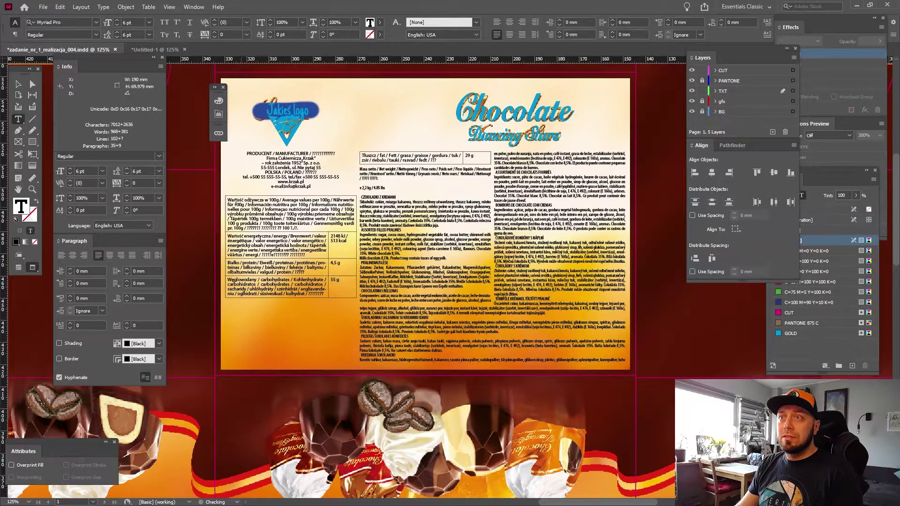
{"action": "left_click", "coordinate": [224, 195]}
{"action": "left_click", "coordinate": [78, 35]}
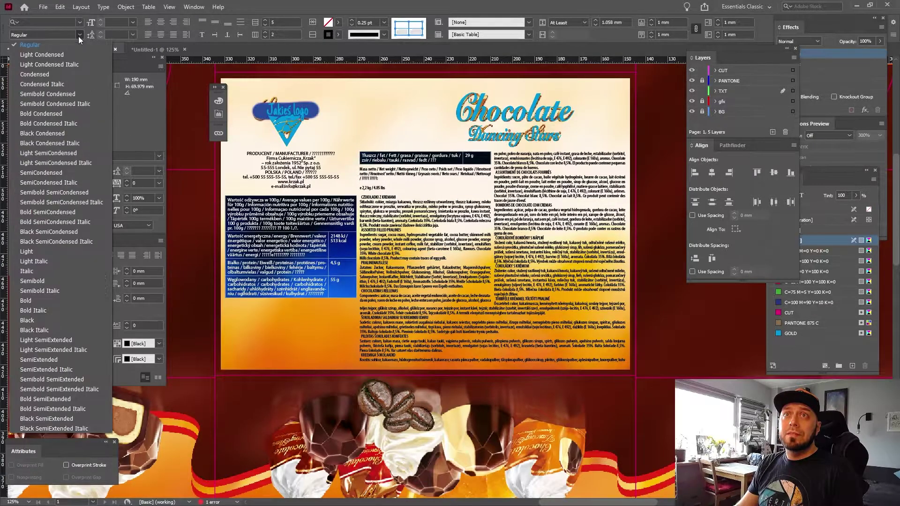
{"action": "left_click", "coordinate": [39, 74]}
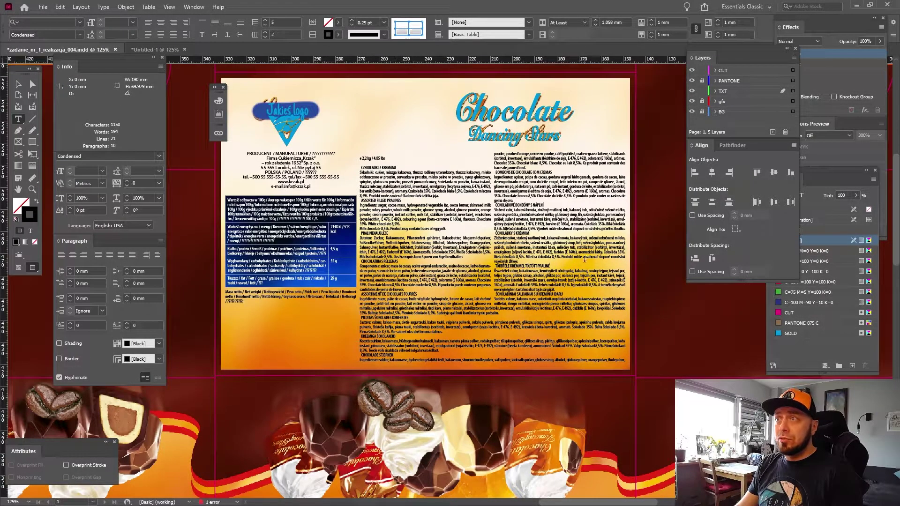
{"action": "left_click", "coordinate": [423, 228]}
{"action": "key", "text": "Escape"}
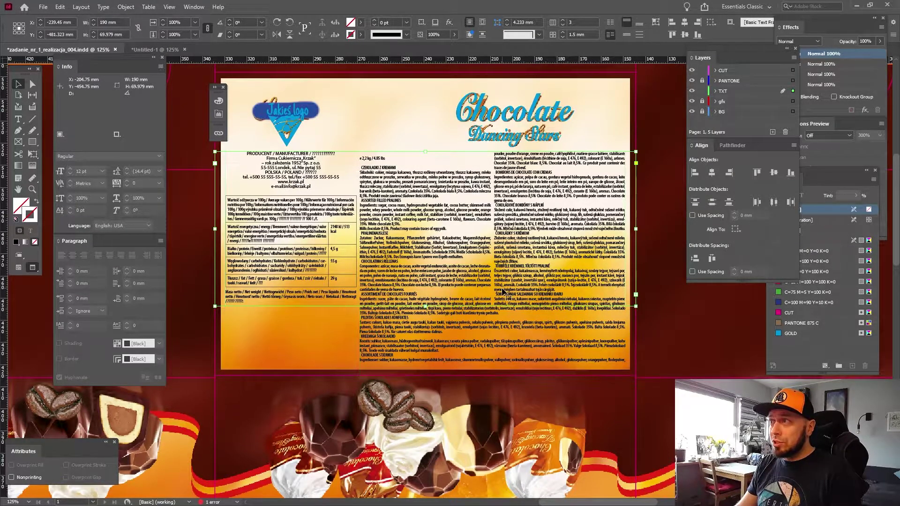
Break the column after the weight line, remove the empty line, and lengthen the text frame.
{"action": "double_click", "coordinate": [387, 175]}
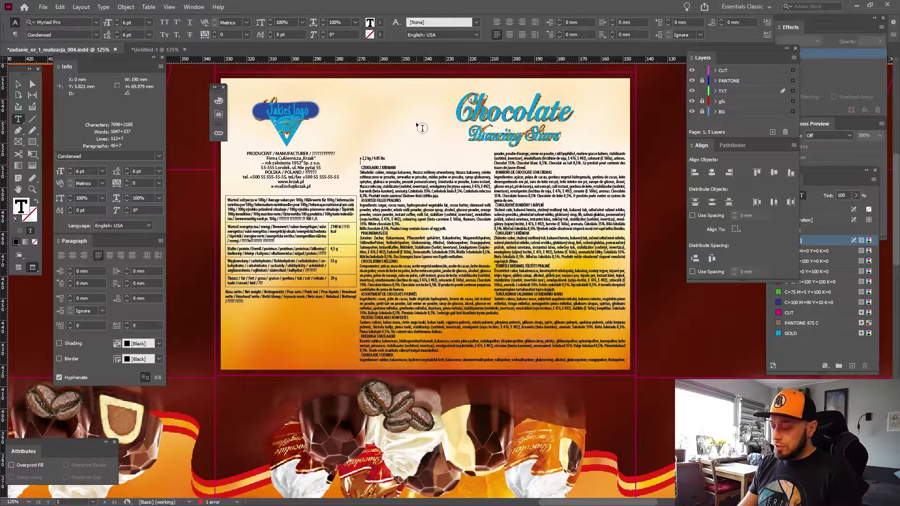
{"action": "key", "text": "KP_Enter"}
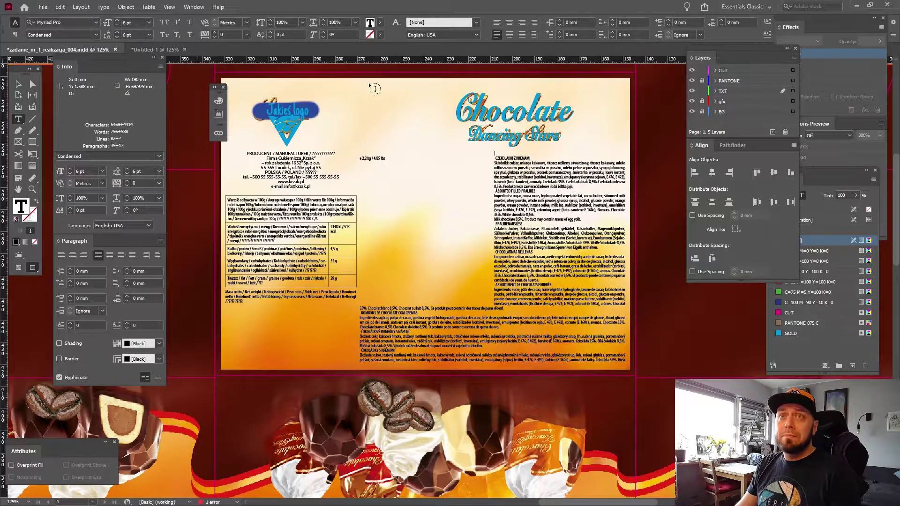
{"action": "key", "text": "BackSpace"}
{"action": "key", "text": "Escape"}
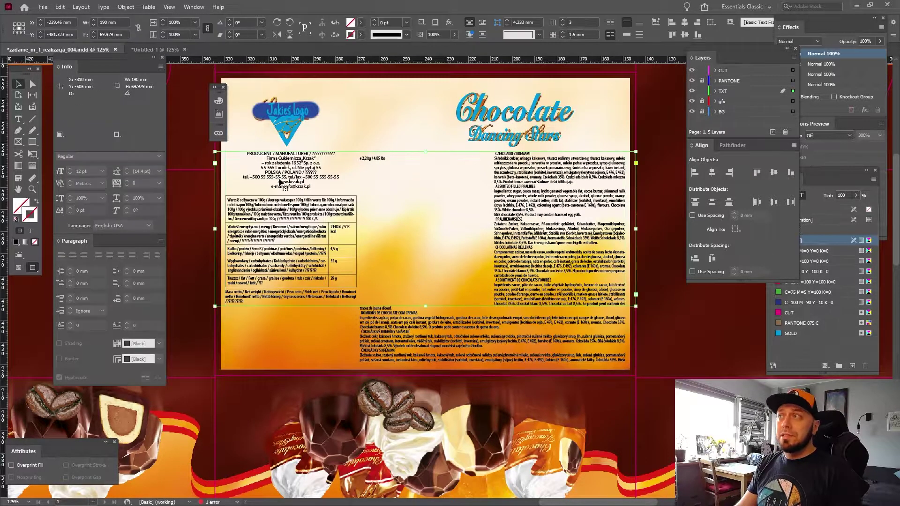
{"action": "key", "text": "ctrl+equal"}
{"action": "key", "text": "w"}
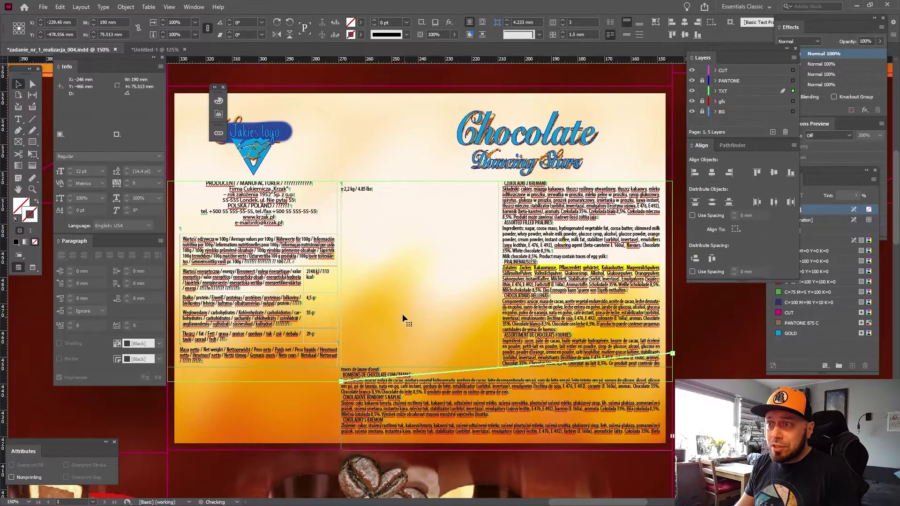
{"action": "left_click_drag", "start_coordinate": [419, 366], "coordinate": [419, 382]}
{"action": "left_click", "coordinate": [422, 403]}
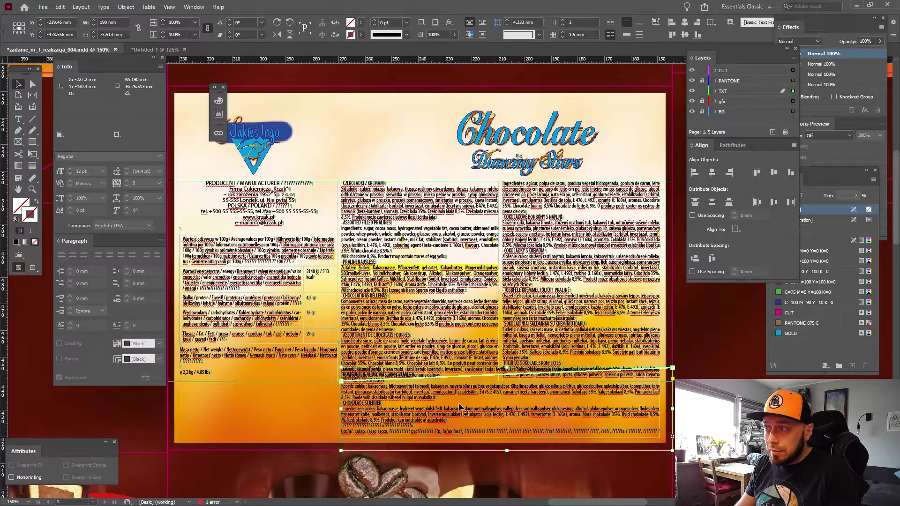
{"action": "left_click_drag", "start_coordinate": [507, 368], "coordinate": [507, 382]}
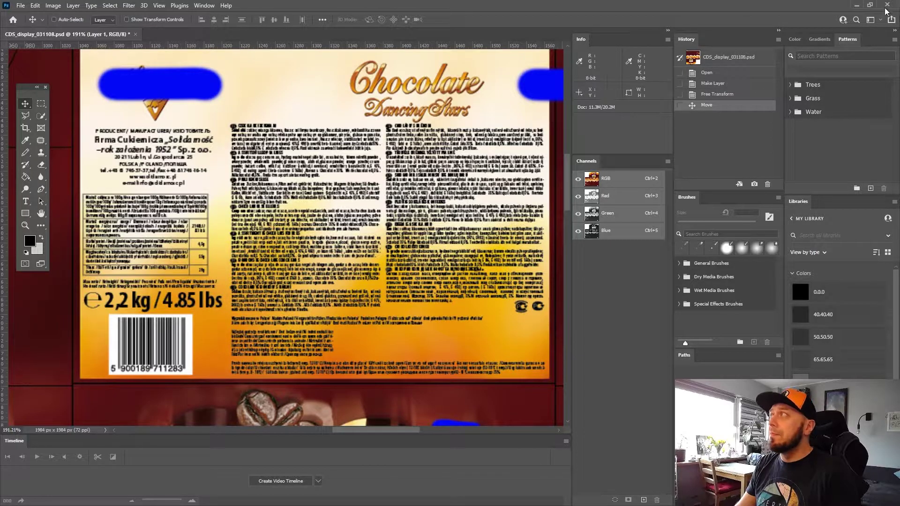
{"action": "left_click", "coordinate": [855, 7]}
Set all text in the label story to 5.5 pt size on 5.5 pt leading.
{"action": "key", "text": "t"}
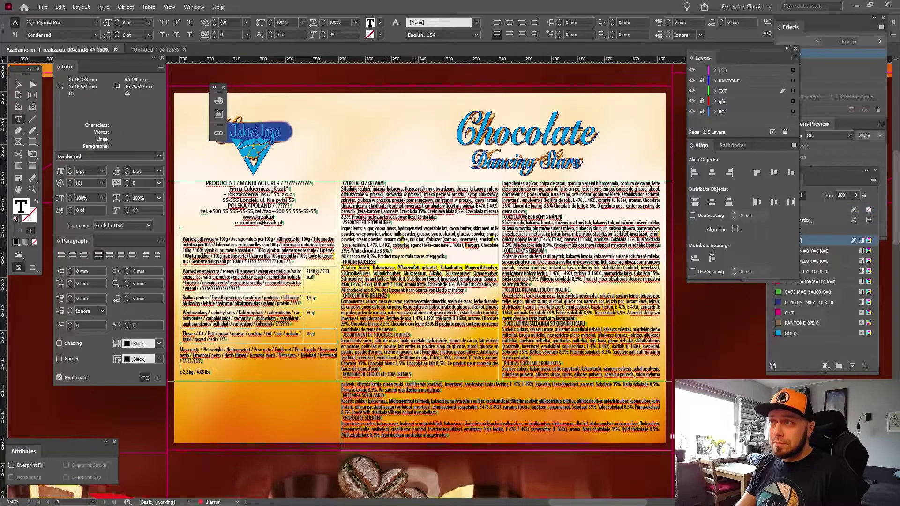
{"action": "left_click", "coordinate": [404, 374]}
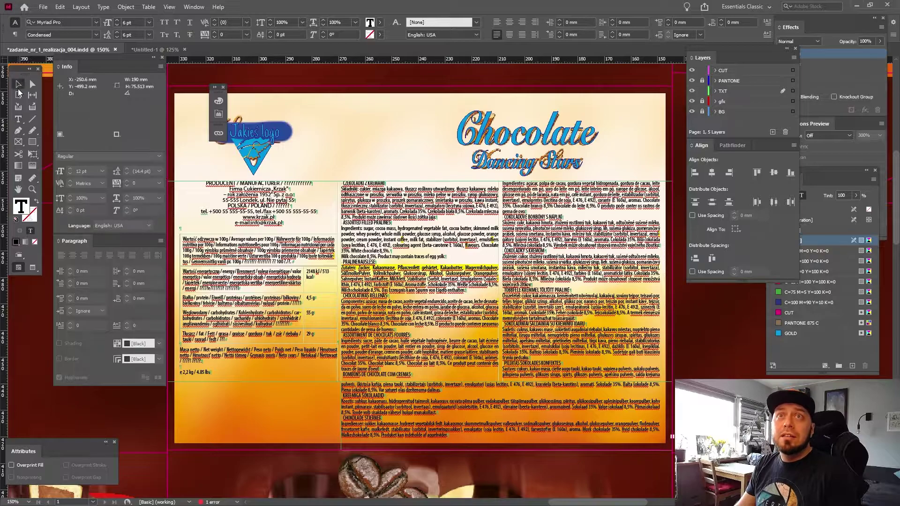
{"action": "key", "text": "ctrl+a"}
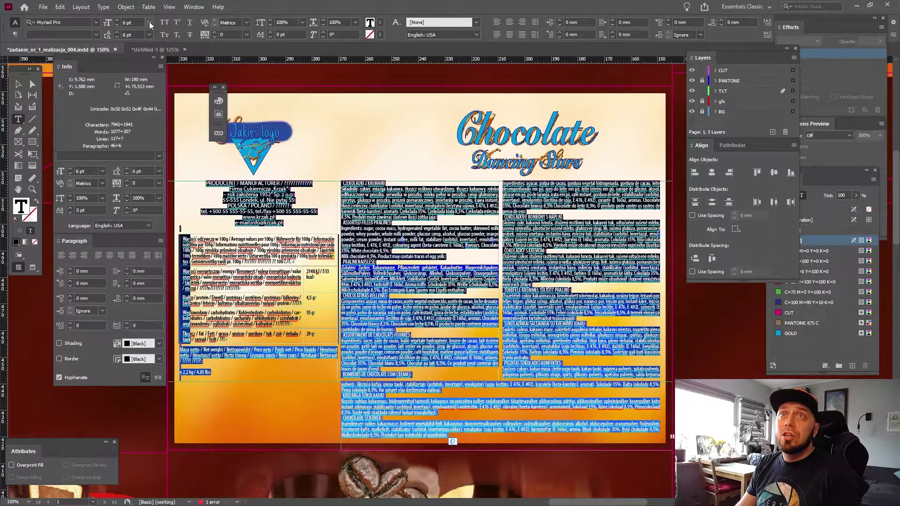
{"action": "triple_click", "coordinate": [125, 22]}
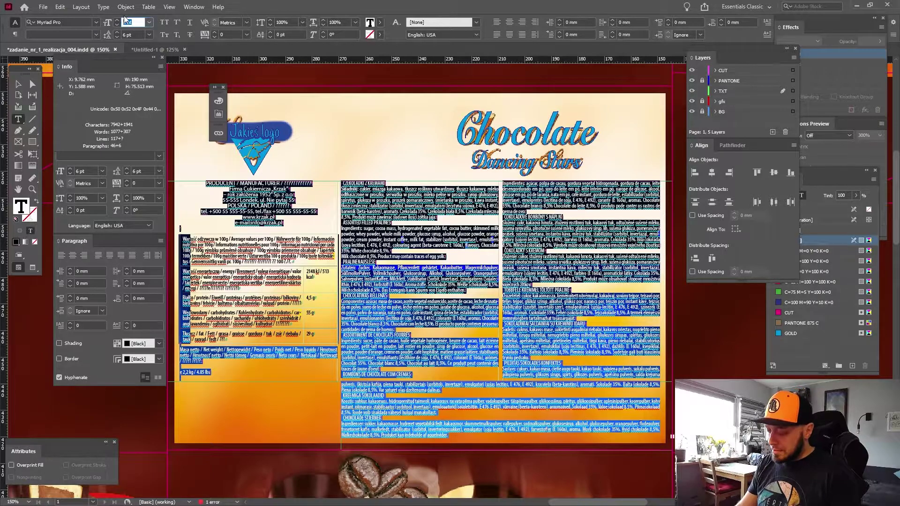
{"action": "type", "text": "5.5"}
{"action": "key", "text": "Tab"}
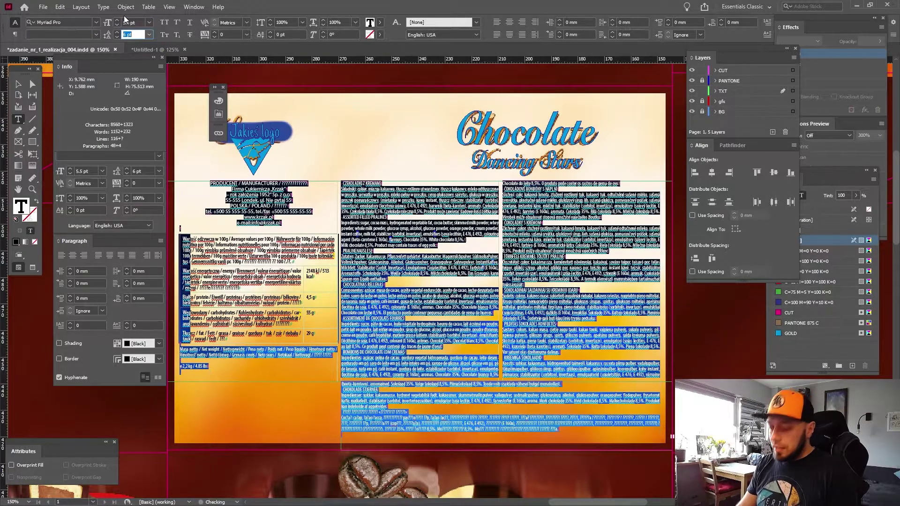
{"action": "type", "text": "5.5"}
{"action": "key", "text": "Return"}
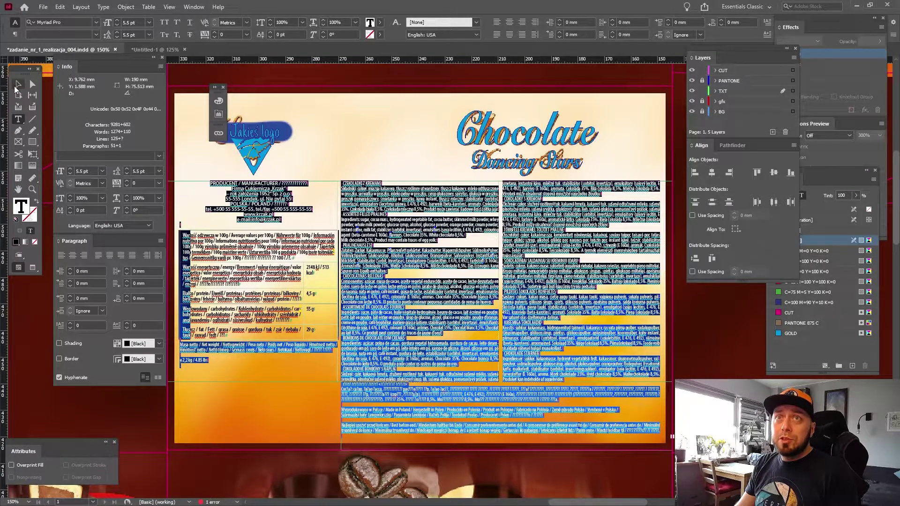
{"action": "left_click", "coordinate": [19, 83]}
{"action": "scroll", "coordinate": [477, 269], "scroll_direction": "down", "scroll_amount": 5}
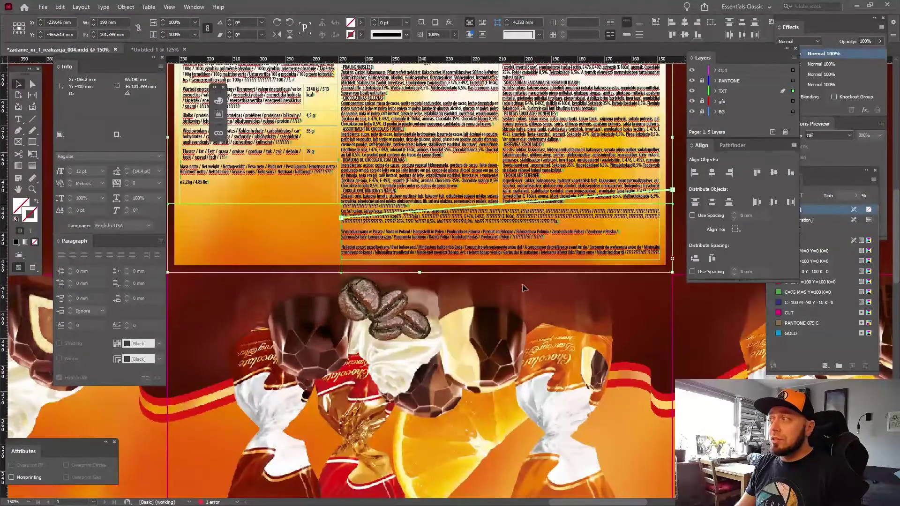
{"action": "left_click_drag", "start_coordinate": [418, 273], "coordinate": [429, 337]}
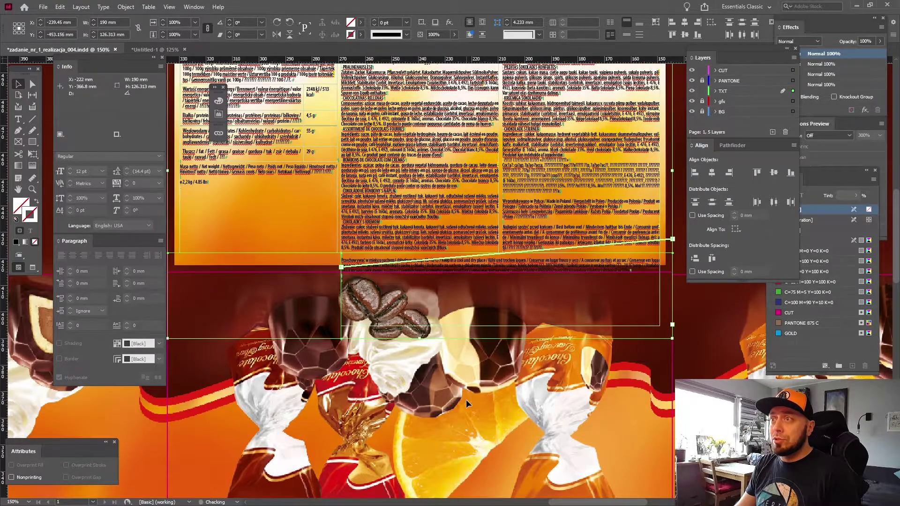
{"action": "mouse_move", "coordinate": [504, 338]}
{"action": "left_mouse_down"}
{"action": "mouse_move", "coordinate": [498, 278]}
{"action": "mouse_move", "coordinate": [539, 369]}
{"action": "left_mouse_up"}
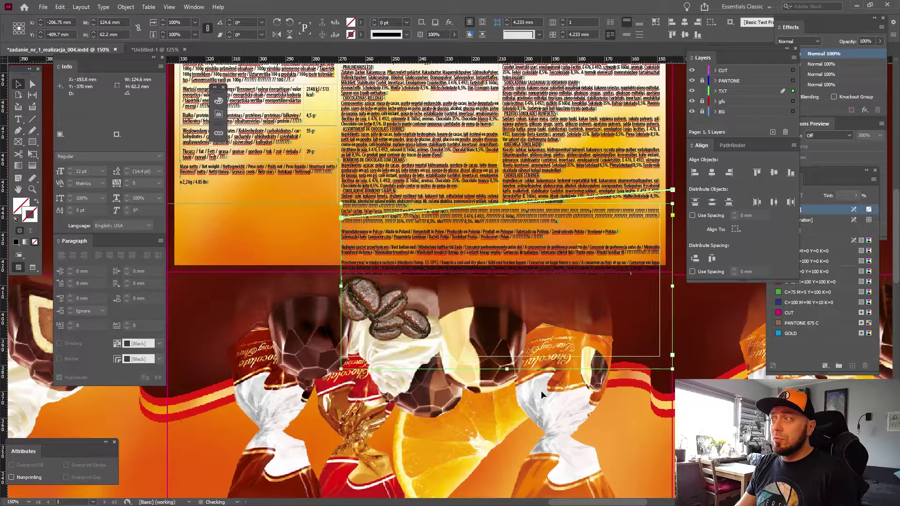
{"action": "scroll", "coordinate": [541, 393], "scroll_direction": "up", "scroll_amount": 3}
{"action": "scroll", "coordinate": [541, 394], "scroll_direction": "up", "scroll_amount": 3}
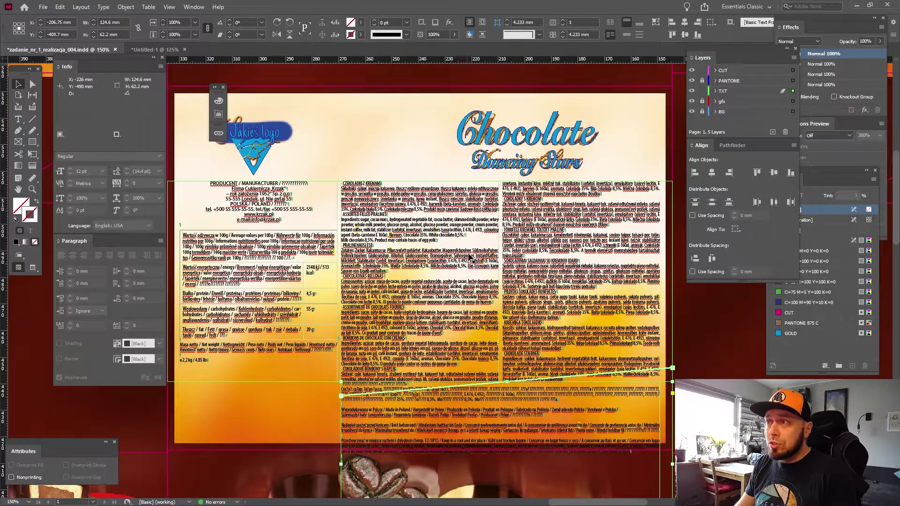
{"action": "scroll", "coordinate": [420, 303], "scroll_direction": "down", "scroll_amount": 3}
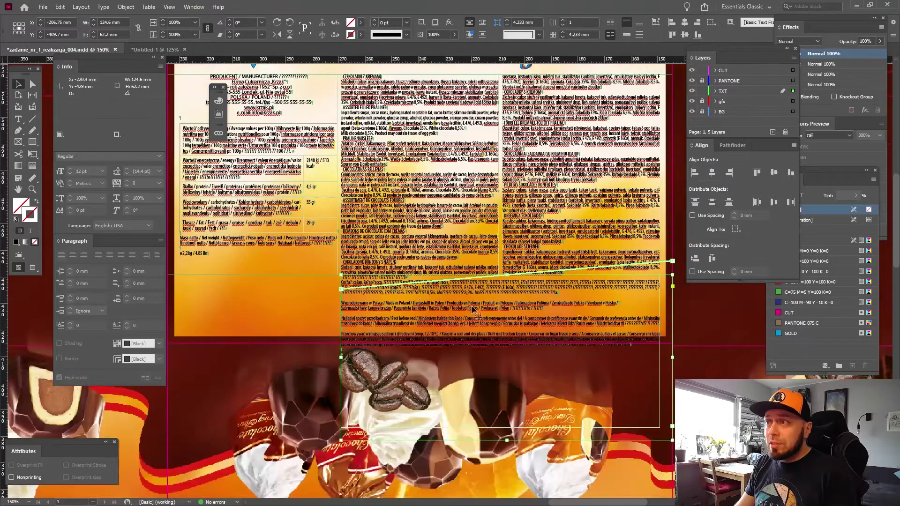
{"action": "scroll", "coordinate": [510, 322], "scroll_direction": "up", "scroll_amount": 3}
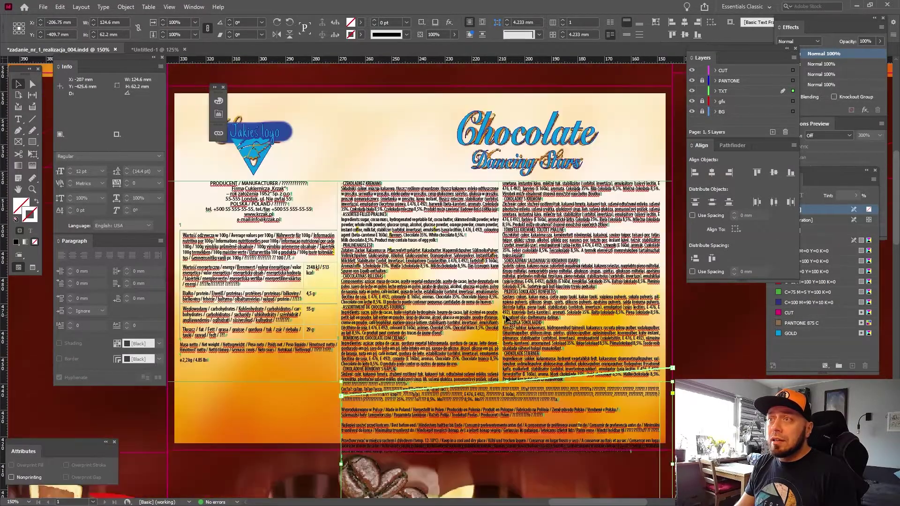
{"action": "left_click", "coordinate": [528, 231]}
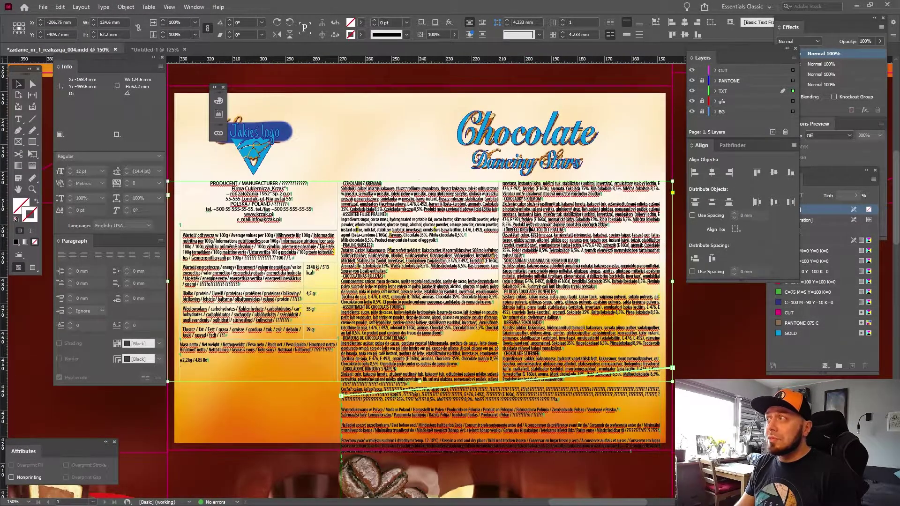
{"action": "left_click", "coordinate": [264, 149]}
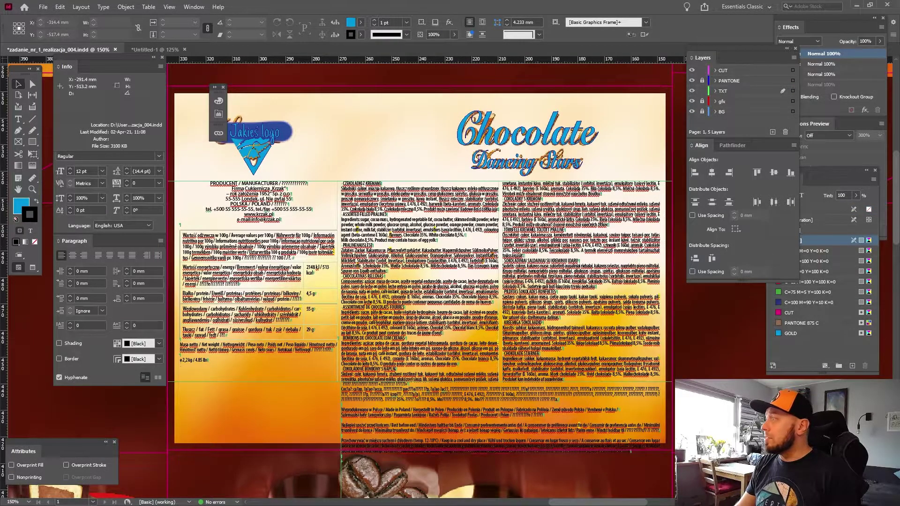
Unlock the PANTONE layer and move the logo and Chocolate Dancing Stars title upward.
{"action": "left_click_drag", "start_coordinate": [743, 53], "coordinate": [703, 49]}
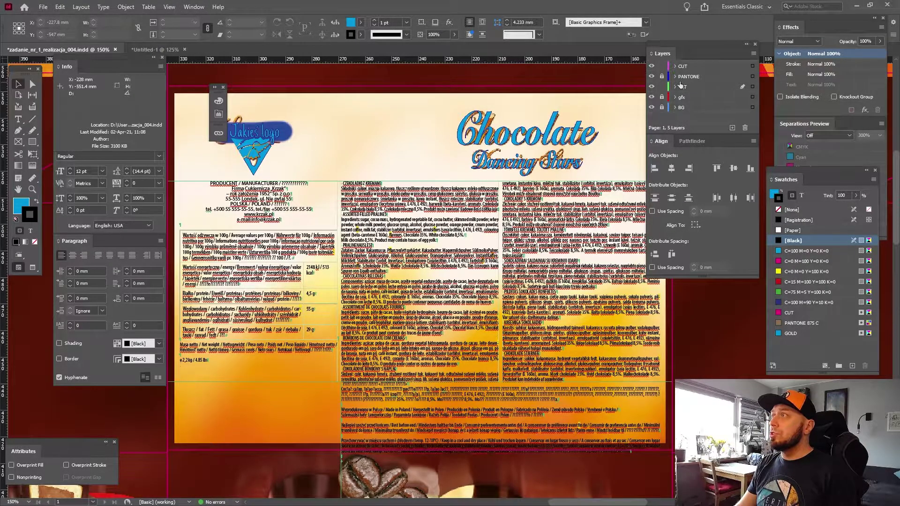
{"action": "left_click", "coordinate": [661, 76]}
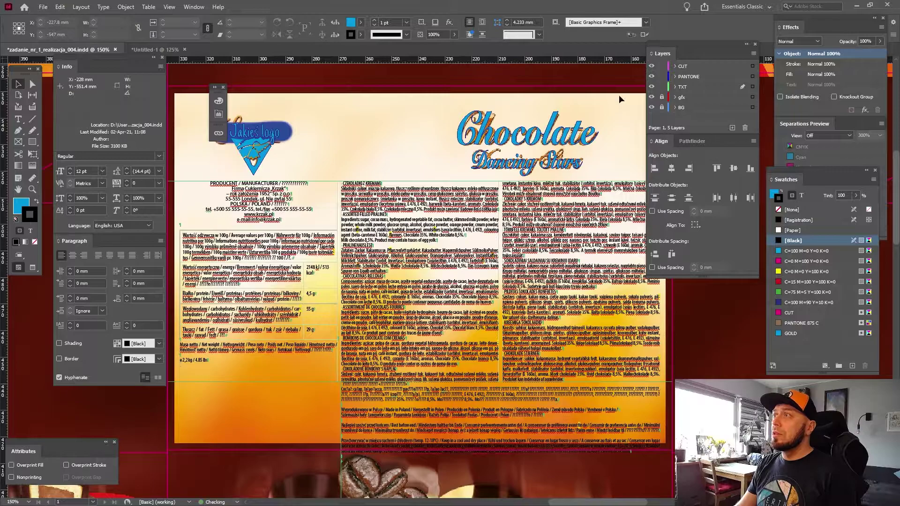
{"action": "left_click", "coordinate": [553, 138]}
{"action": "left_click", "coordinate": [251, 159], "text": "shift"}
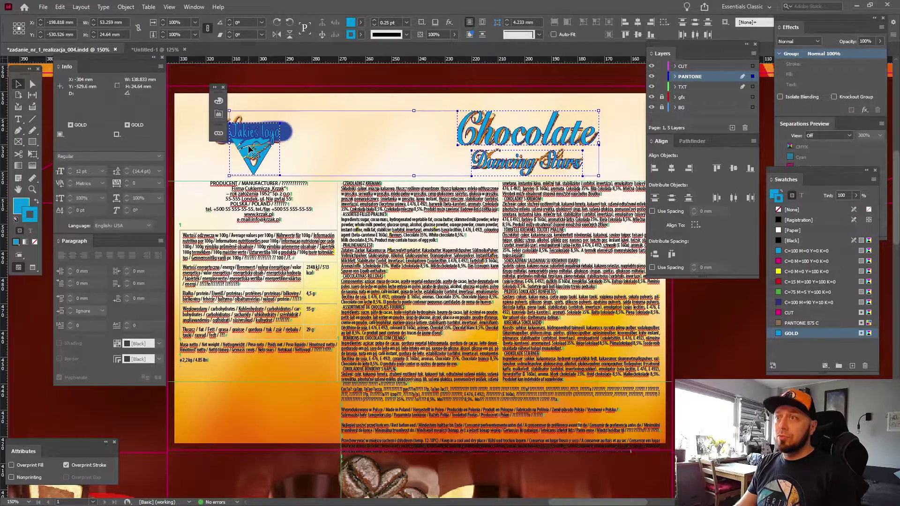
{"action": "left_click_drag", "start_coordinate": [250, 159], "coordinate": [250, 149]}
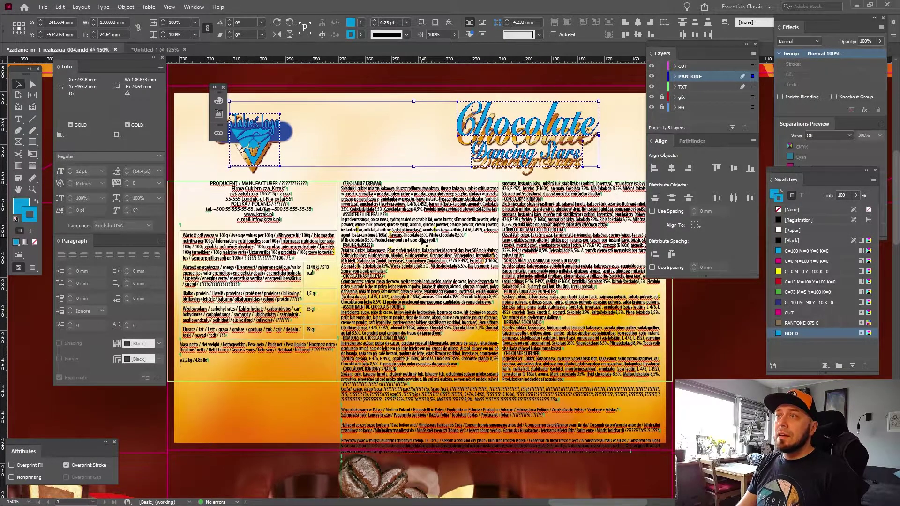
{"action": "left_click", "coordinate": [263, 398]}
Nudge the group of label text frames slightly upward with the arrow keys.
{"action": "left_click", "coordinate": [368, 341]}
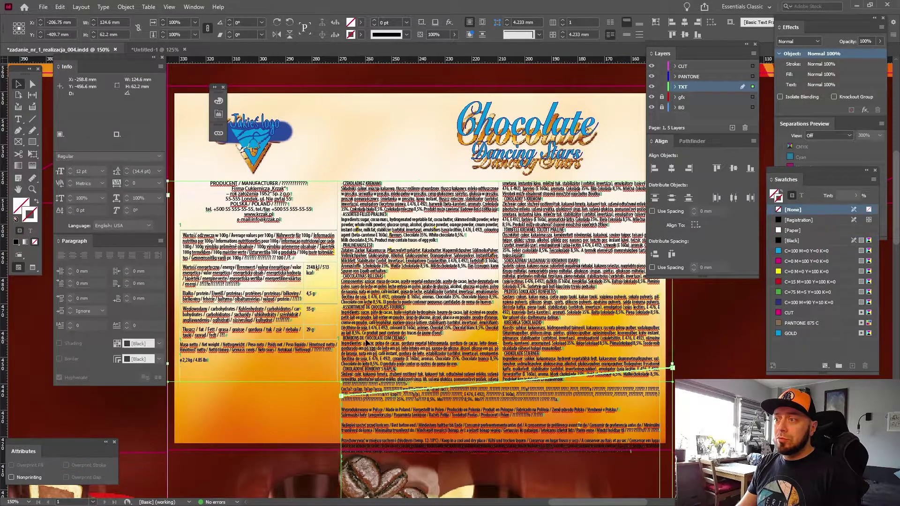
{"action": "key", "text": "shift+Up"}
{"action": "key", "text": "Down"}
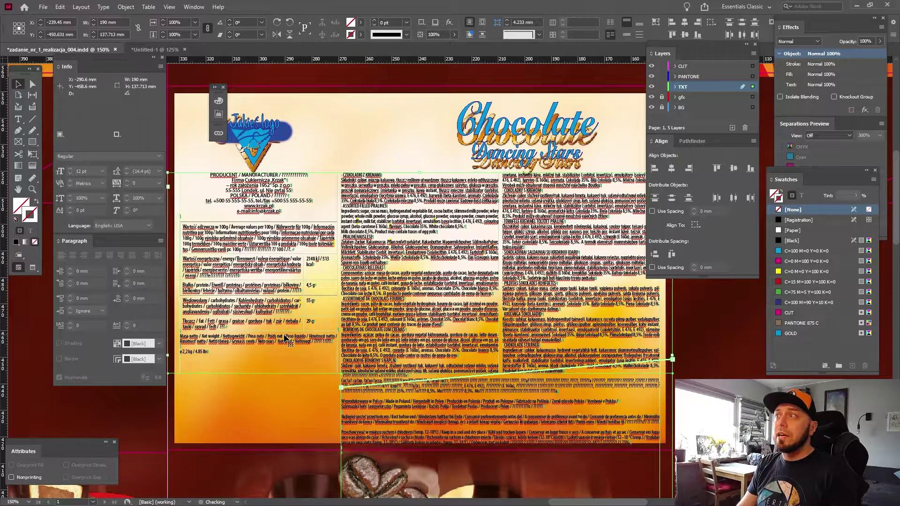
{"action": "key", "text": "Up"}
{"action": "key", "text": "Down"}
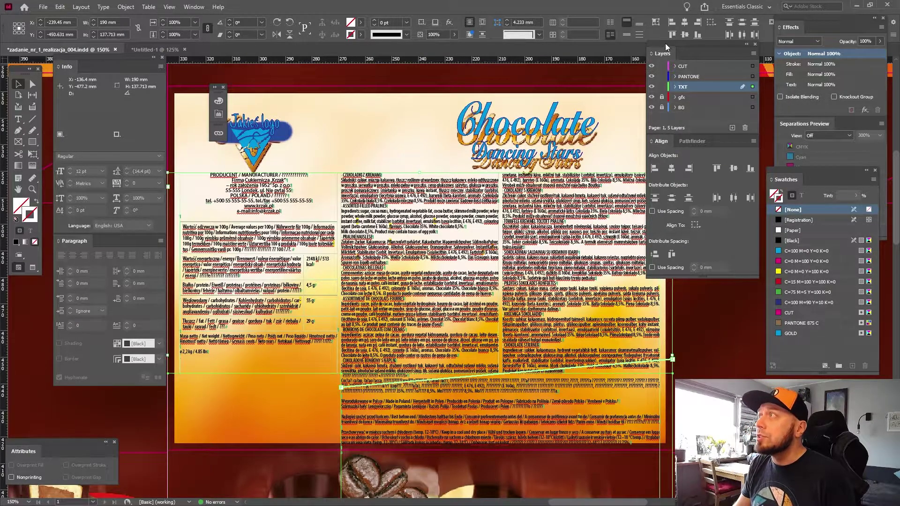
{"action": "left_click_drag", "start_coordinate": [660, 48], "coordinate": [699, 58]}
{"action": "key", "text": "ctrl+shift+a"}
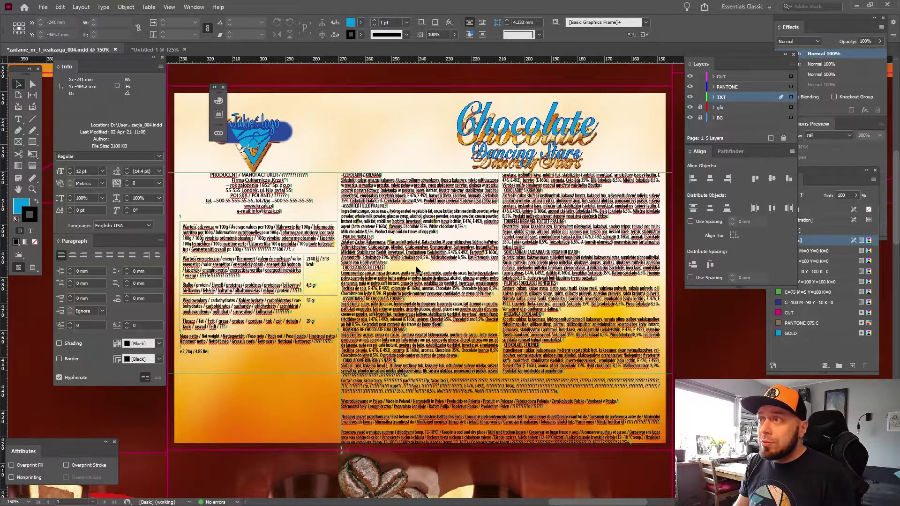
Tighten one right-column ingredient paragraph to -10 tracking.
{"action": "double_click", "coordinate": [532, 246]}
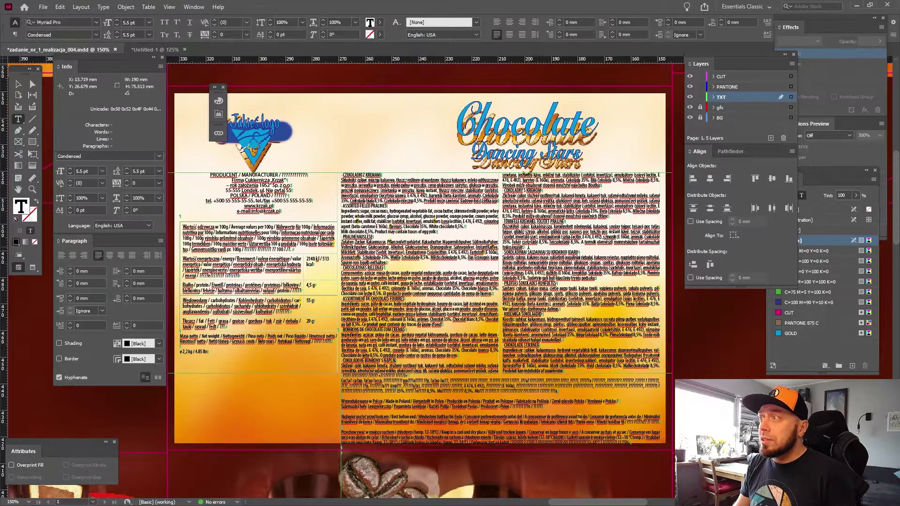
{"action": "left_click_drag", "start_coordinate": [529, 247], "coordinate": [498, 229]}
{"action": "triple_click", "coordinate": [528, 236]}
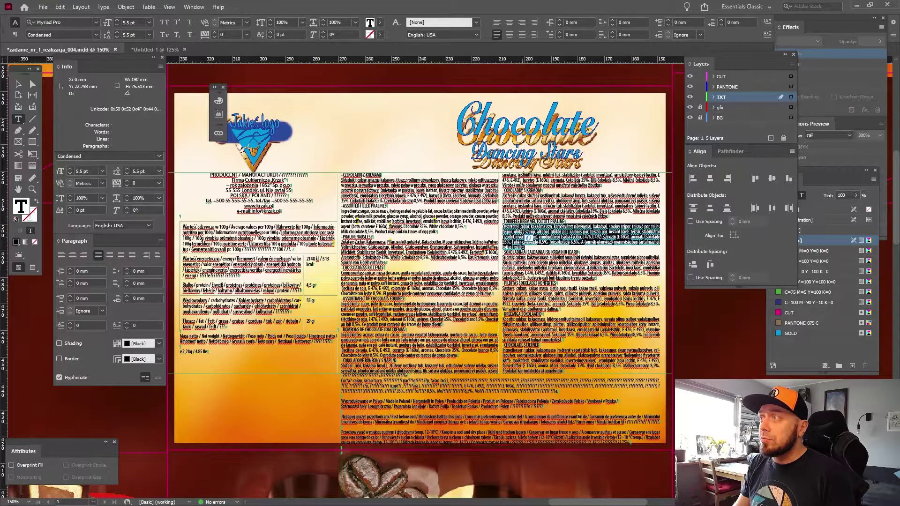
{"action": "left_click", "coordinate": [214, 37]}
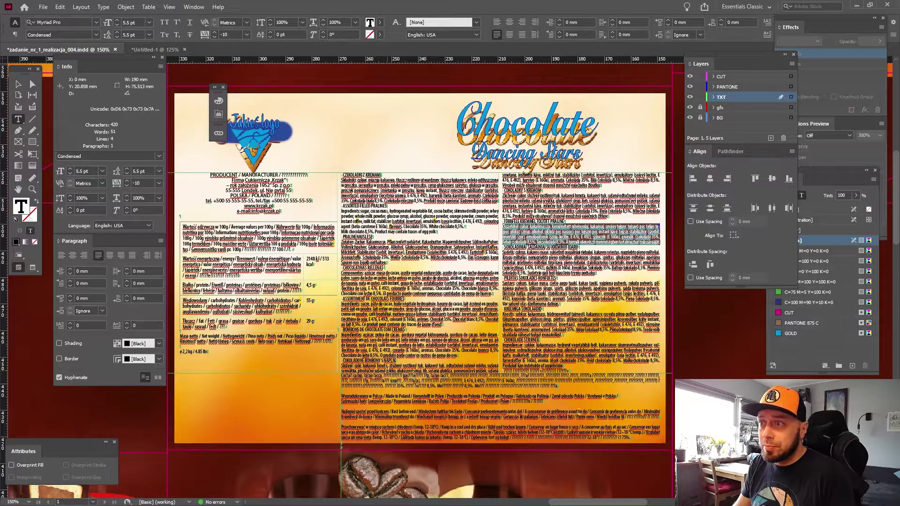
Lengthen the three-column ingredient frame and move the lower origin frame down.
{"action": "left_click", "coordinate": [18, 84]}
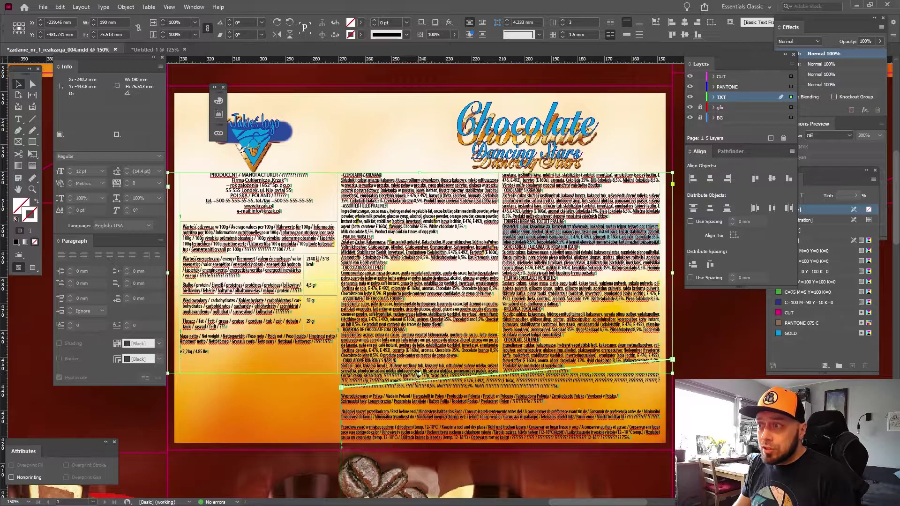
{"action": "left_click_drag", "start_coordinate": [417, 374], "coordinate": [444, 396]}
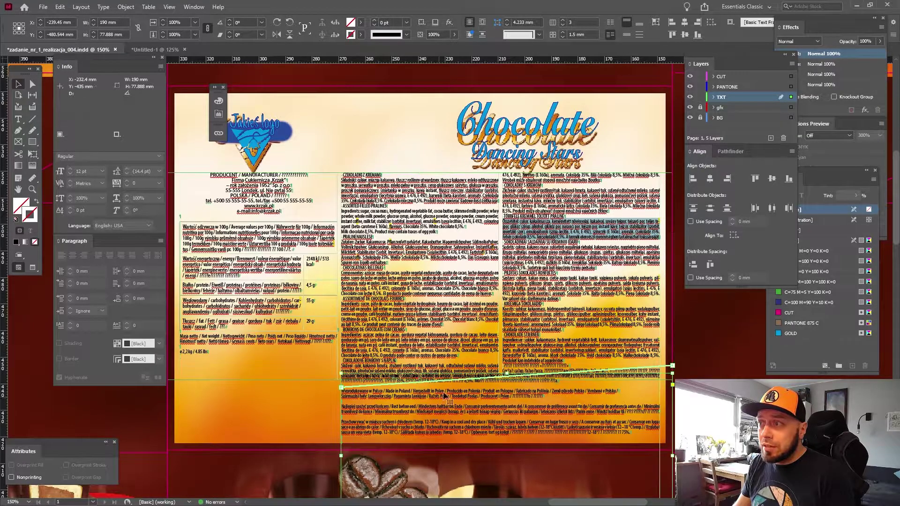
{"action": "left_click", "coordinate": [501, 377]}
{"action": "left_click_drag", "start_coordinate": [507, 373], "coordinate": [506, 399]}
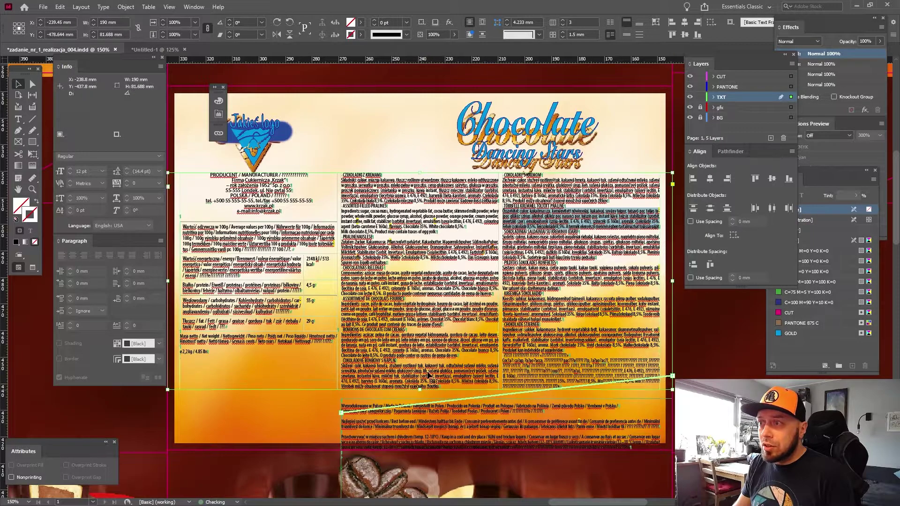
{"action": "left_click_drag", "start_coordinate": [419, 381], "coordinate": [420, 389]}
{"action": "double_click", "coordinate": [455, 386]}
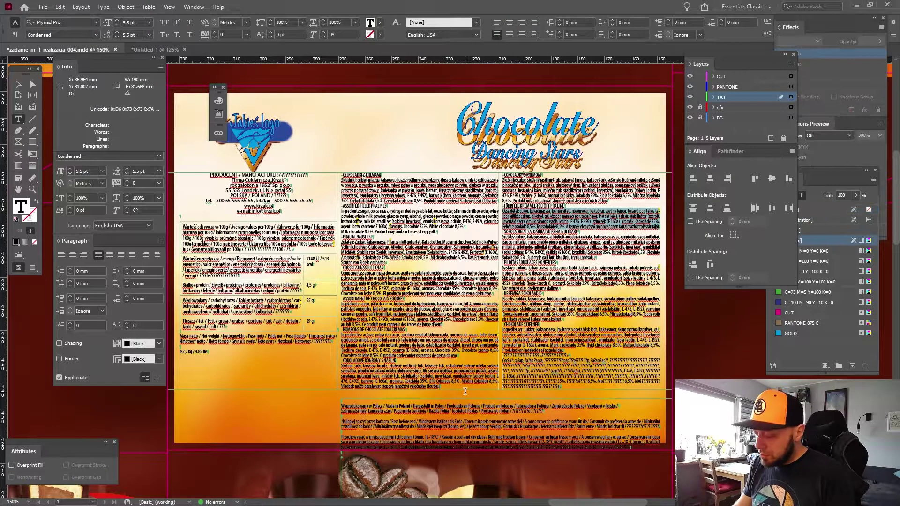
{"action": "left_click", "coordinate": [491, 354]}
{"action": "scroll", "coordinate": [491, 354], "scroll_direction": "down", "scroll_amount": 4}
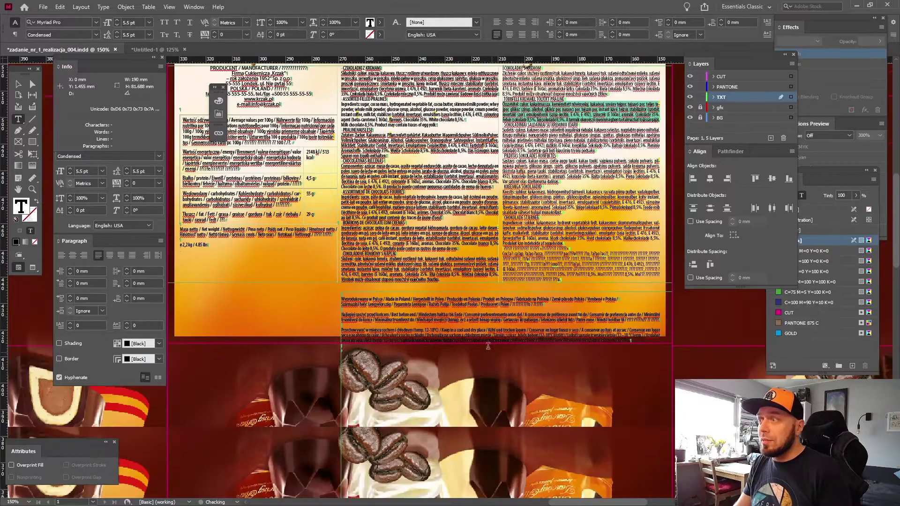
Shorten the lower origin frame and delete the empty line above Wyprodukowano w Polsce.
{"action": "left_click", "coordinate": [18, 84]}
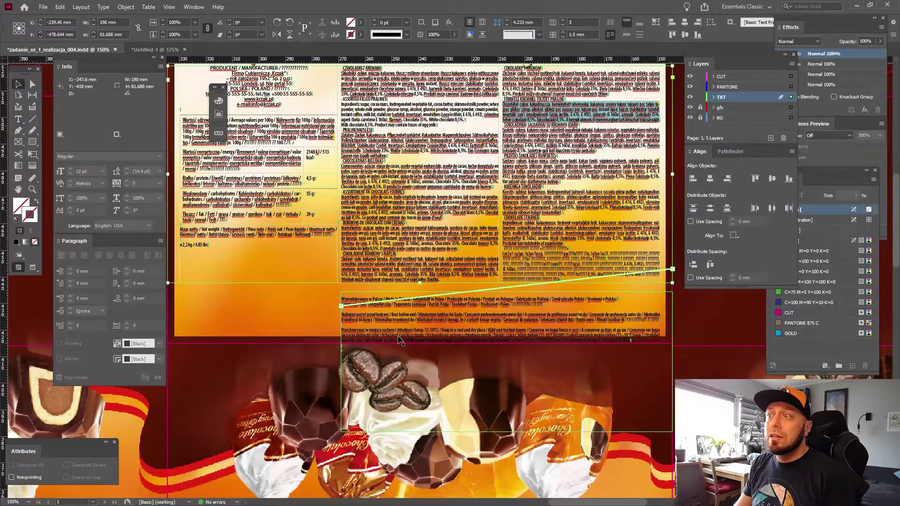
{"action": "left_click", "coordinate": [494, 321]}
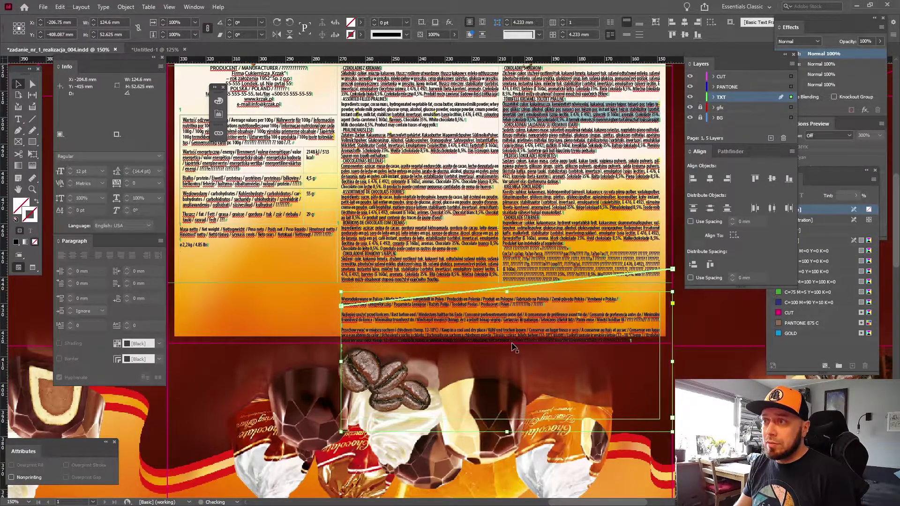
{"action": "left_click_drag", "start_coordinate": [510, 323], "coordinate": [511, 319]}
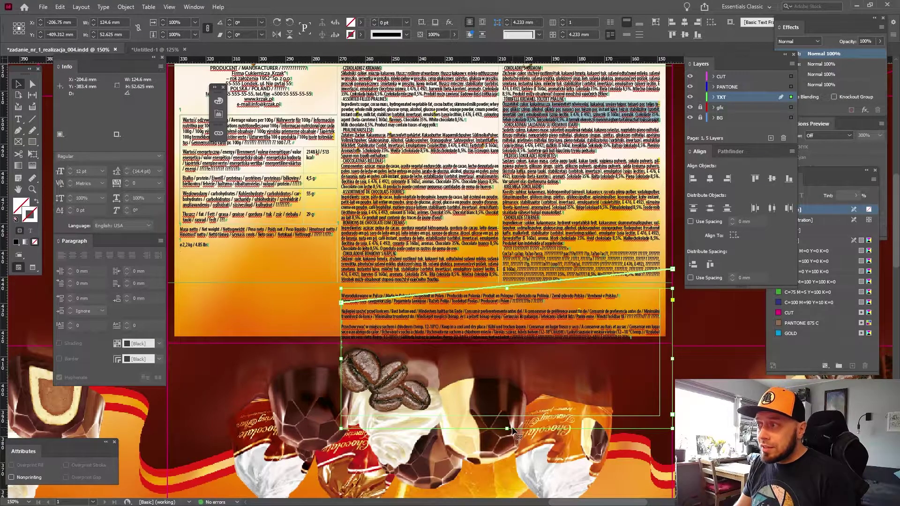
{"action": "left_click_drag", "start_coordinate": [508, 429], "coordinate": [508, 375]}
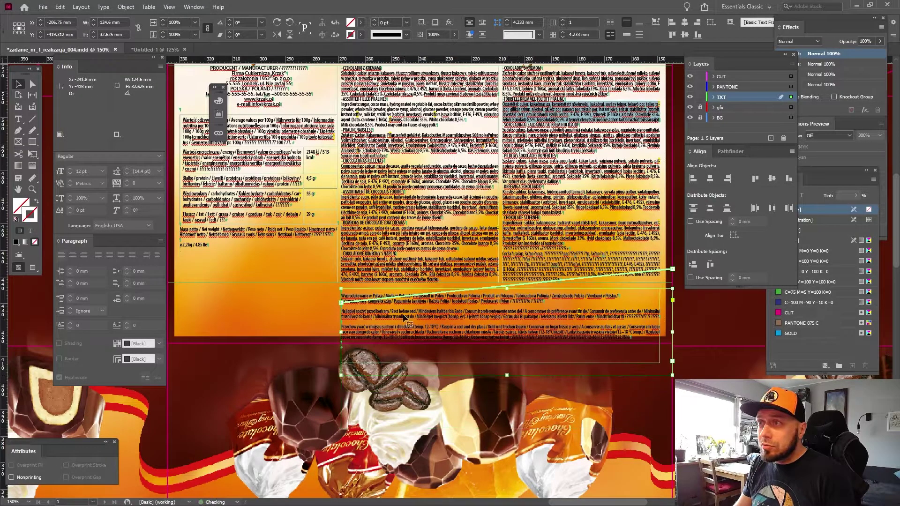
{"action": "double_click", "coordinate": [373, 290]}
{"action": "key", "text": "Delete"}
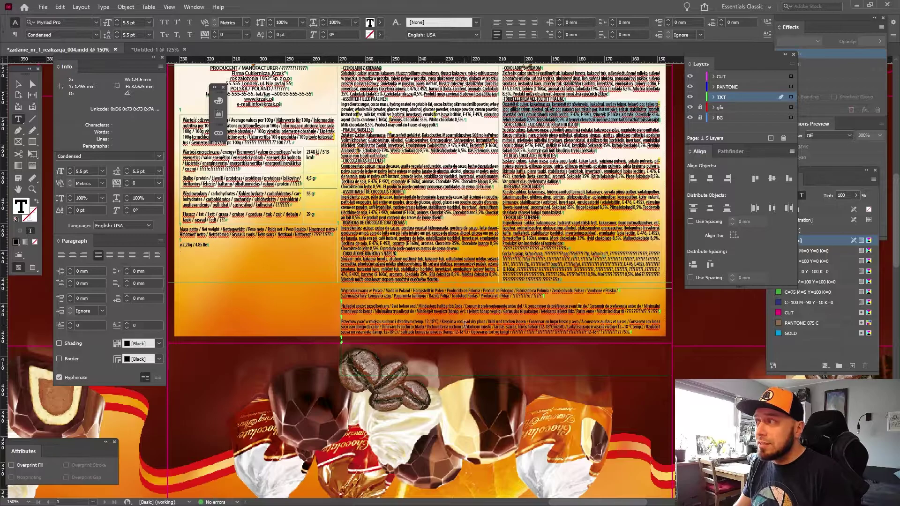
{"action": "scroll", "coordinate": [375, 281], "scroll_direction": "up", "scroll_amount": 3}
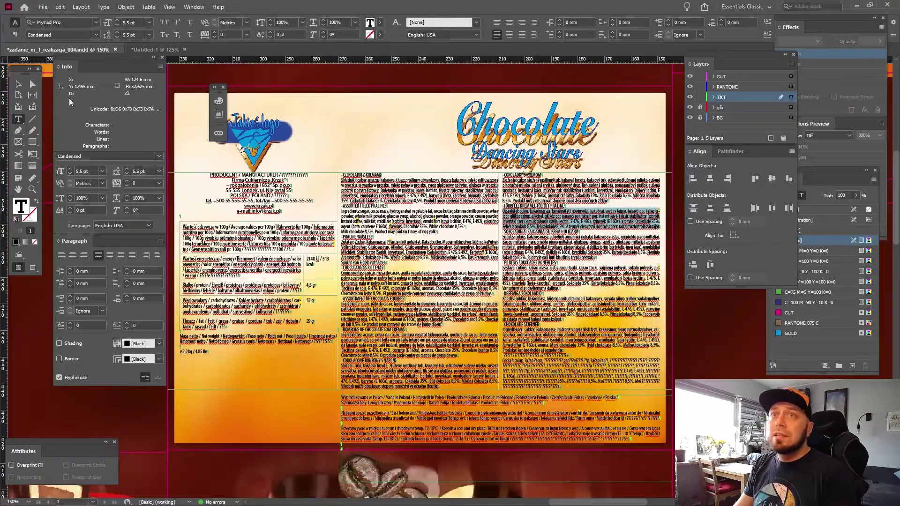
{"action": "left_click", "coordinate": [19, 86]}
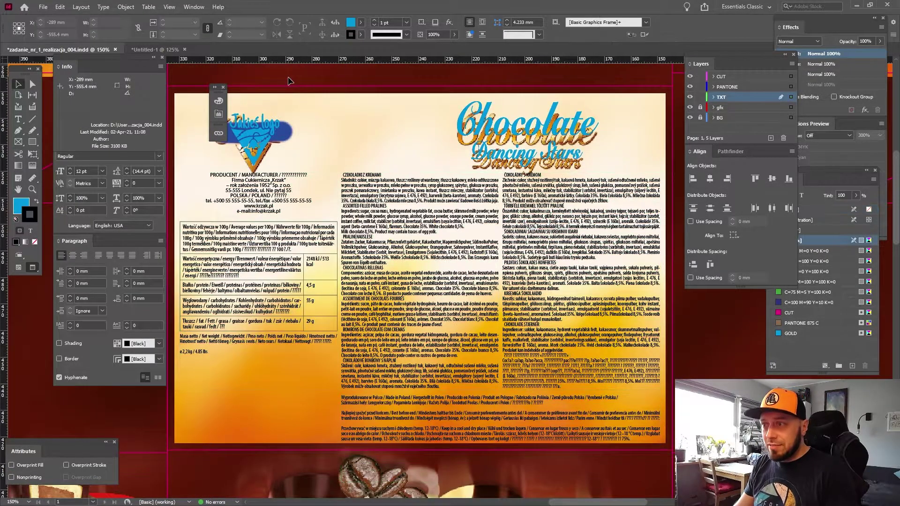
Move the lower origin text frame up slightly and shorten it further.
{"action": "left_click", "coordinate": [628, 486]}
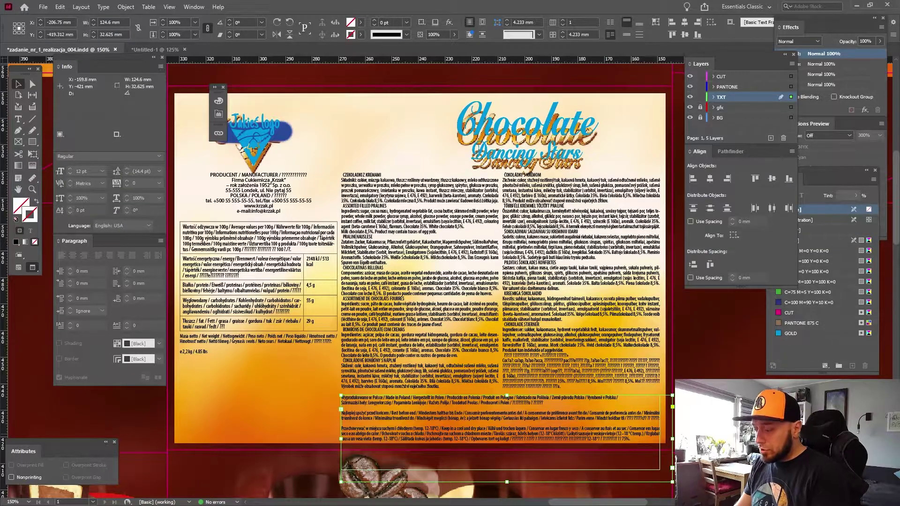
{"action": "key", "text": "Up"}
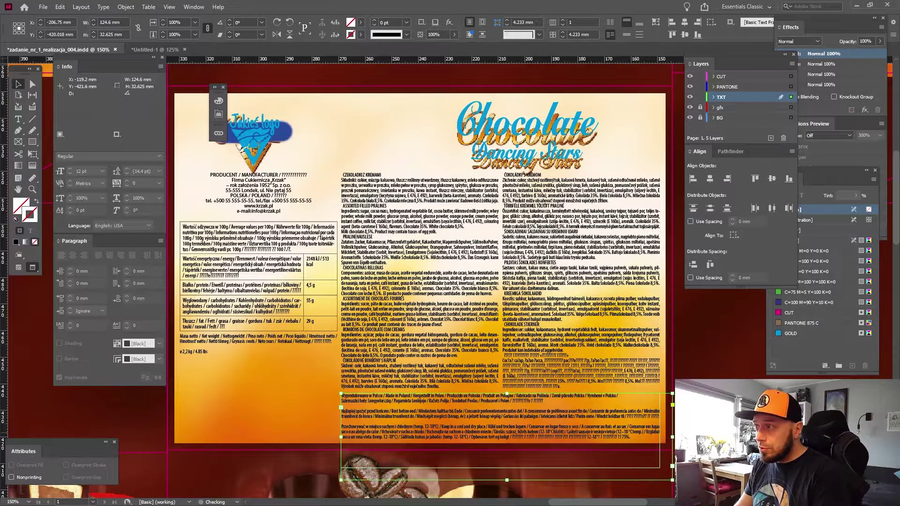
{"action": "key", "text": "Tab"}
{"action": "key", "text": "Tab"}
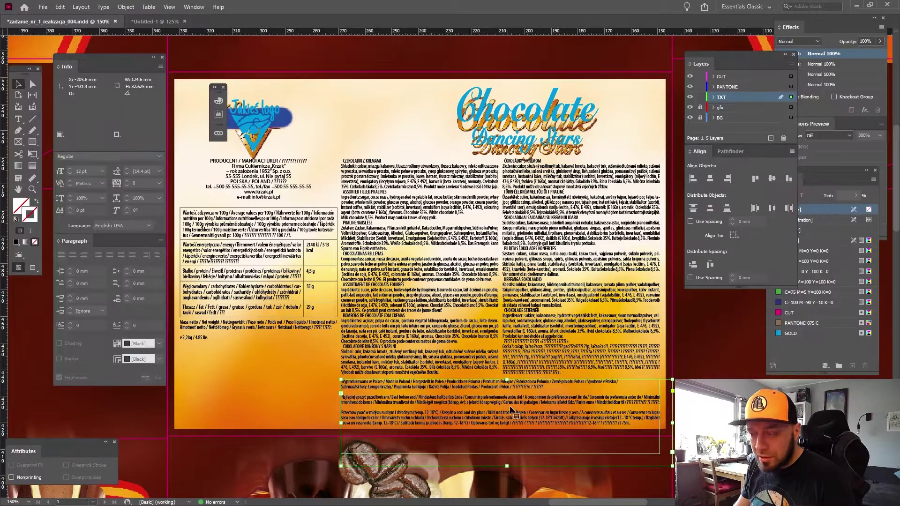
{"action": "key", "text": "ctrl+a"}
{"action": "left_click_drag", "start_coordinate": [487, 428], "coordinate": [488, 423]}
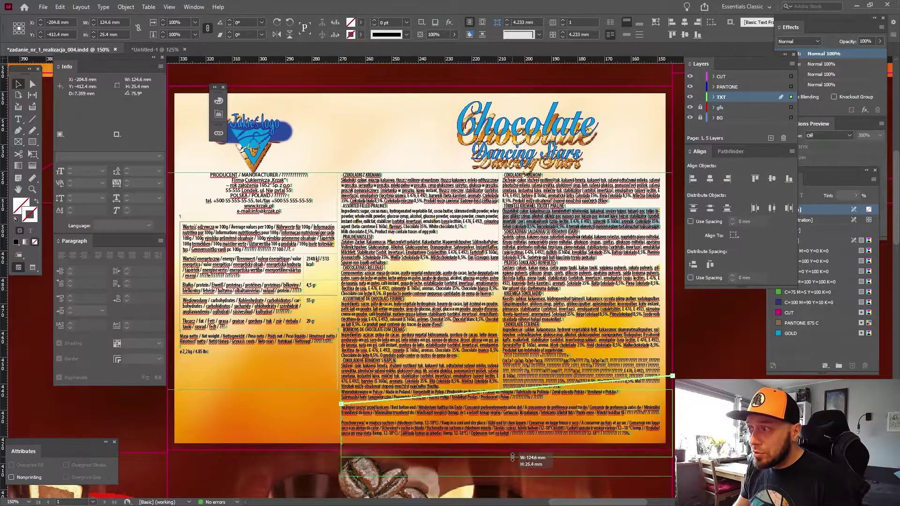
{"action": "left_click_drag", "start_coordinate": [506, 476], "coordinate": [507, 449]}
{"action": "right_click", "coordinate": [509, 425]}
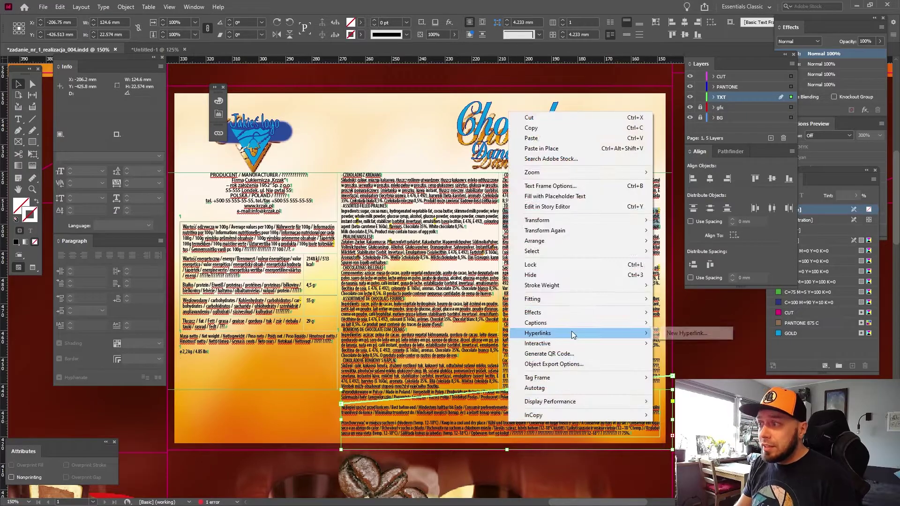
{"action": "left_click", "coordinate": [505, 262]}
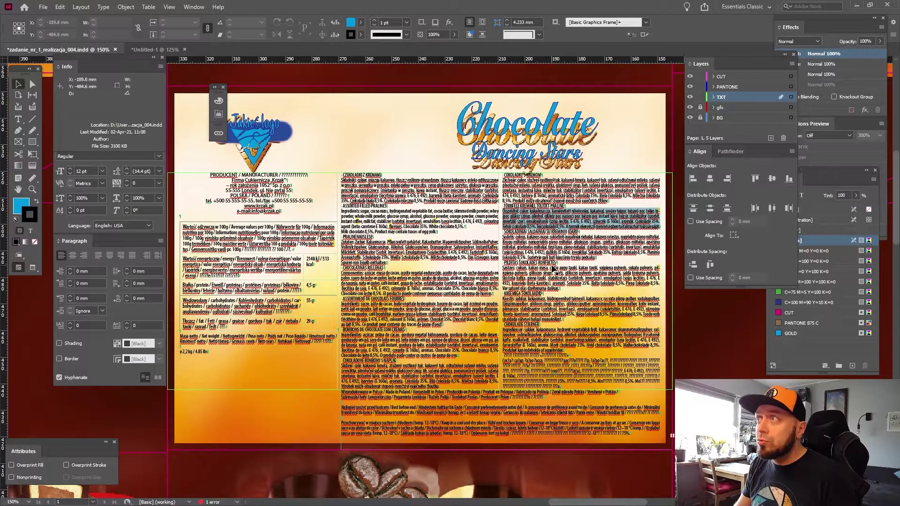
Nudge the three-column ingredient frame up one step so its text reflows.
{"action": "left_click", "coordinate": [555, 334]}
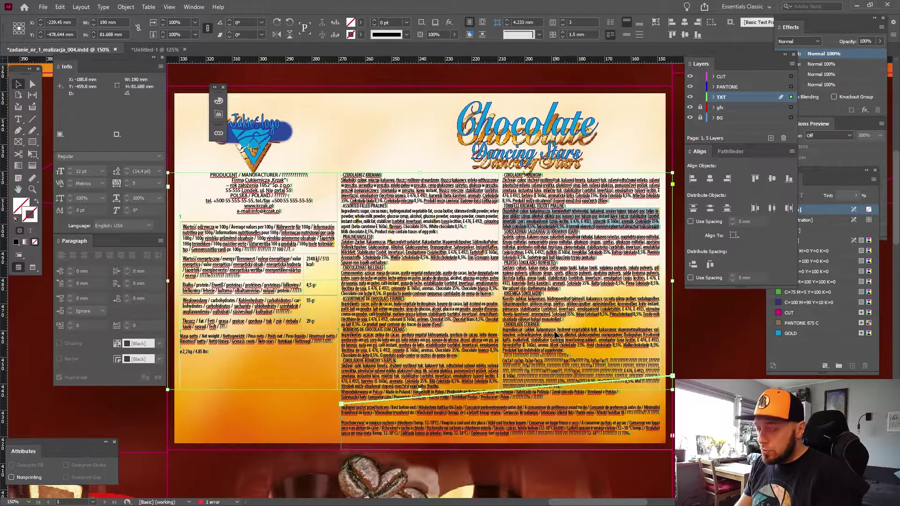
{"action": "key", "text": "Up"}
{"action": "key", "text": "Up"}
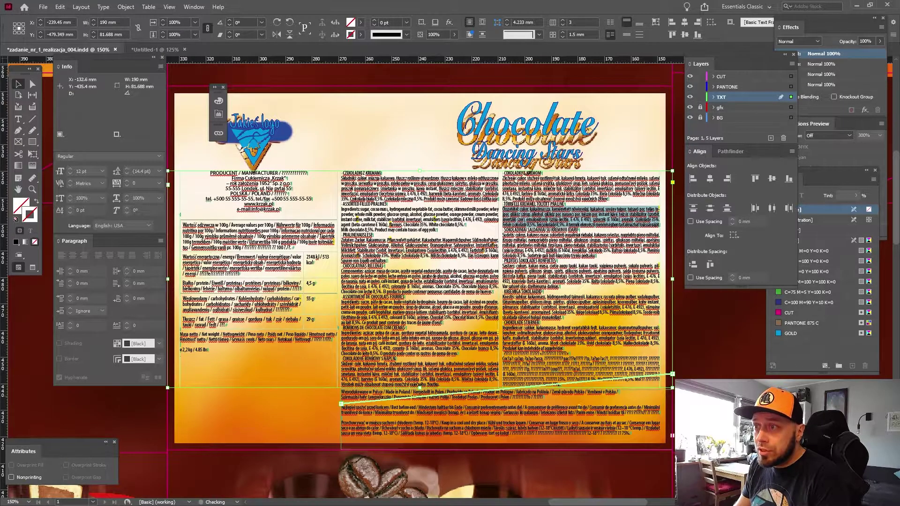
{"action": "key", "text": "ctrl+shift+a"}
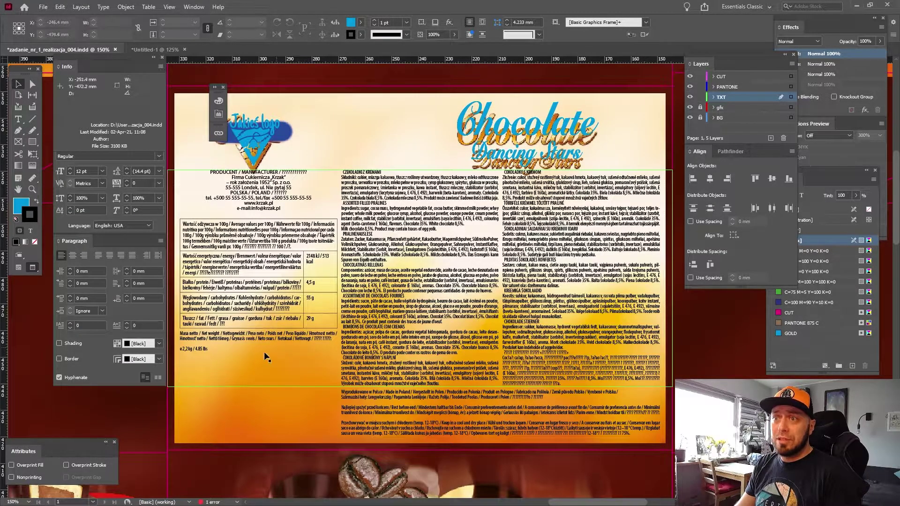
Set the net weight line to 18 pt with 30 pt leading.
{"action": "double_click", "coordinate": [214, 347]}
{"action": "mouse_move", "coordinate": [213, 347]}
{"action": "left_mouse_down"}
{"action": "mouse_move", "coordinate": [172, 346]}
{"action": "mouse_move", "coordinate": [197, 349]}
{"action": "left_mouse_up"}
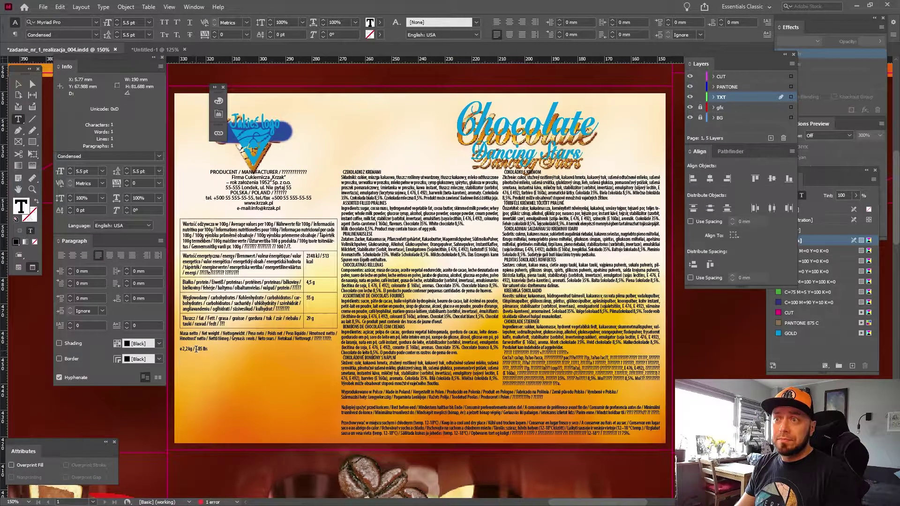
{"action": "key", "text": "ctrl+a"}
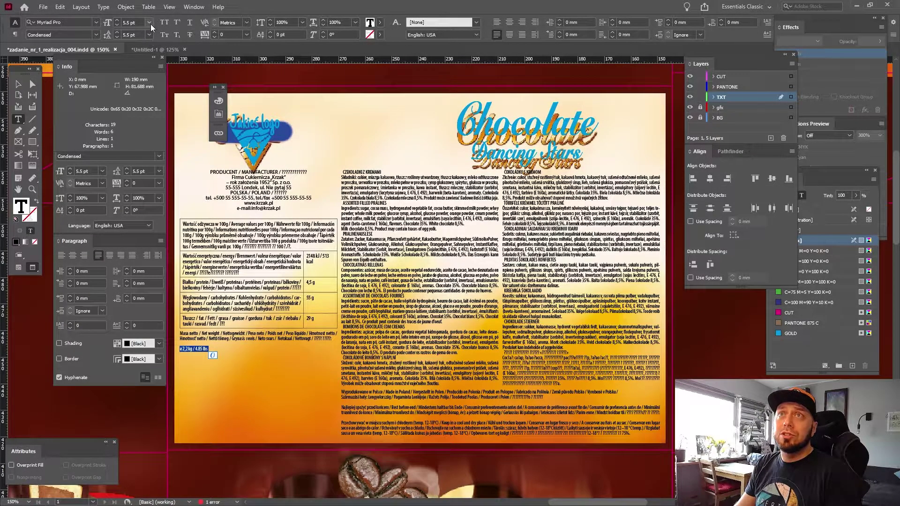
{"action": "left_click", "coordinate": [149, 23]}
{"action": "left_click", "coordinate": [146, 114]}
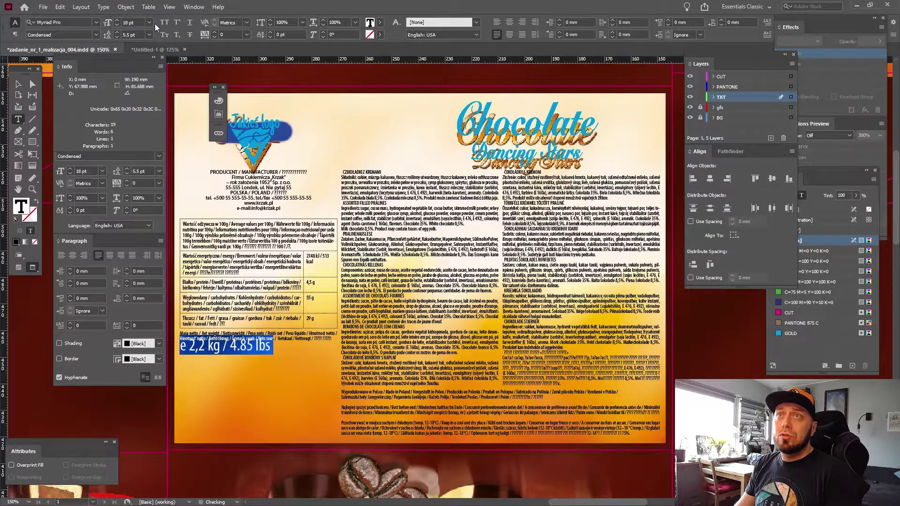
{"action": "left_click", "coordinate": [149, 35]}
{"action": "left_click", "coordinate": [143, 154]}
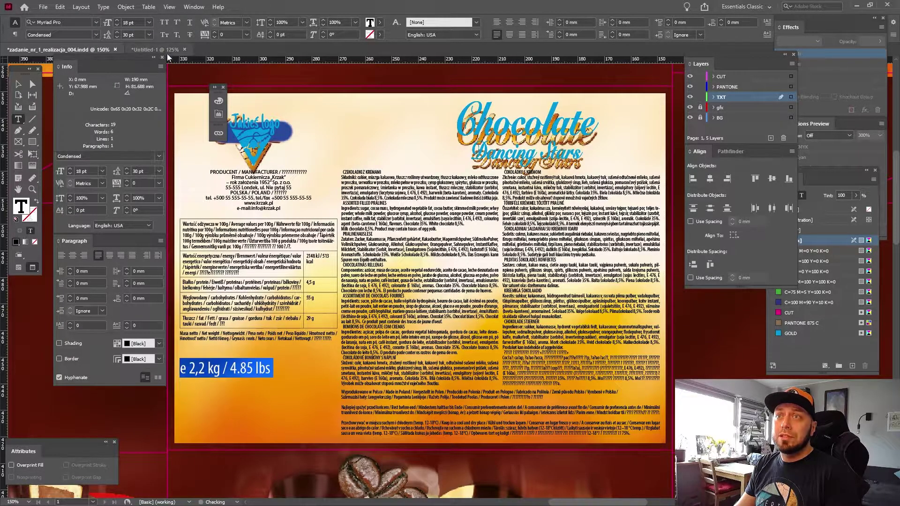
Make the net weight line Bold Condensed and set its leading to 40 pt.
{"action": "left_click", "coordinate": [95, 33]}
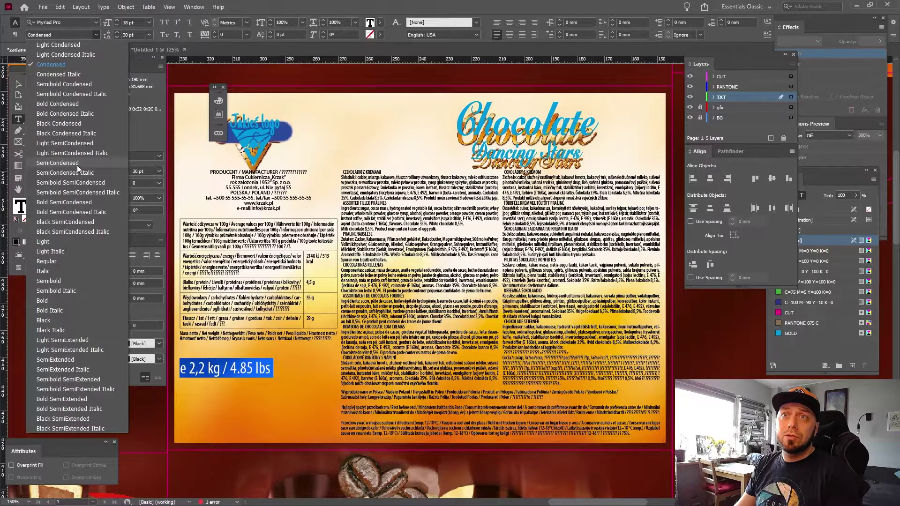
{"action": "left_click", "coordinate": [72, 103]}
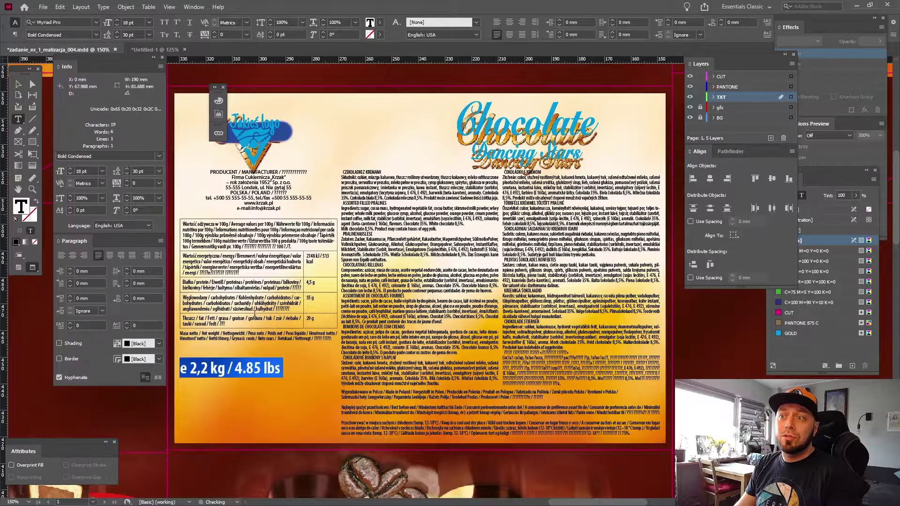
{"action": "left_click", "coordinate": [149, 35]}
{"action": "left_click", "coordinate": [144, 163]}
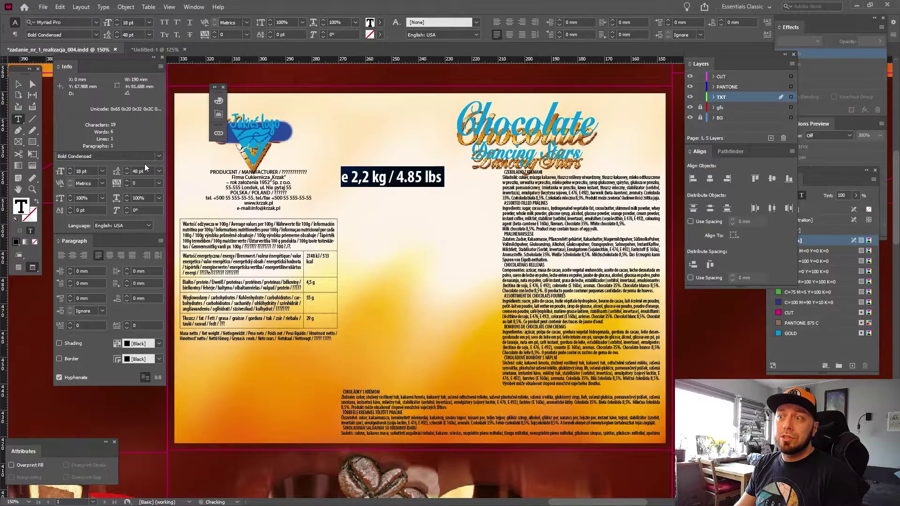
{"action": "left_click", "coordinate": [149, 35]}
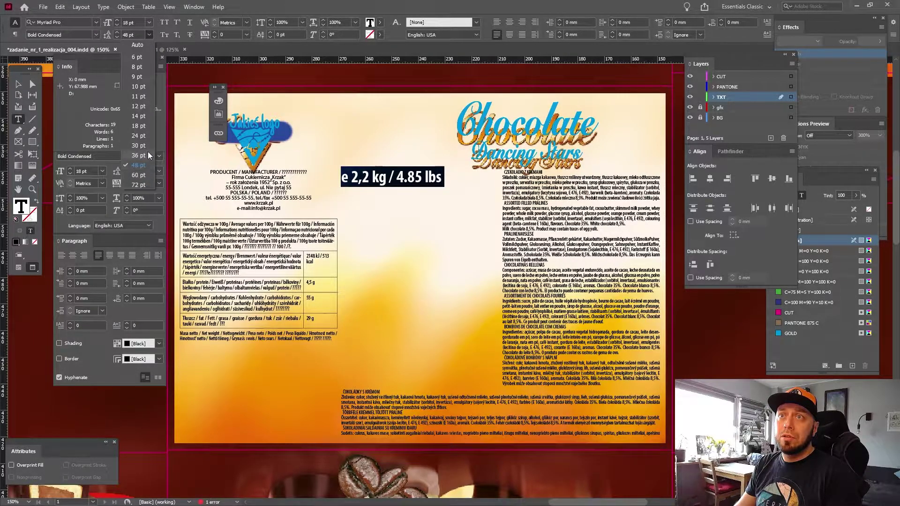
{"action": "left_click", "coordinate": [148, 152]}
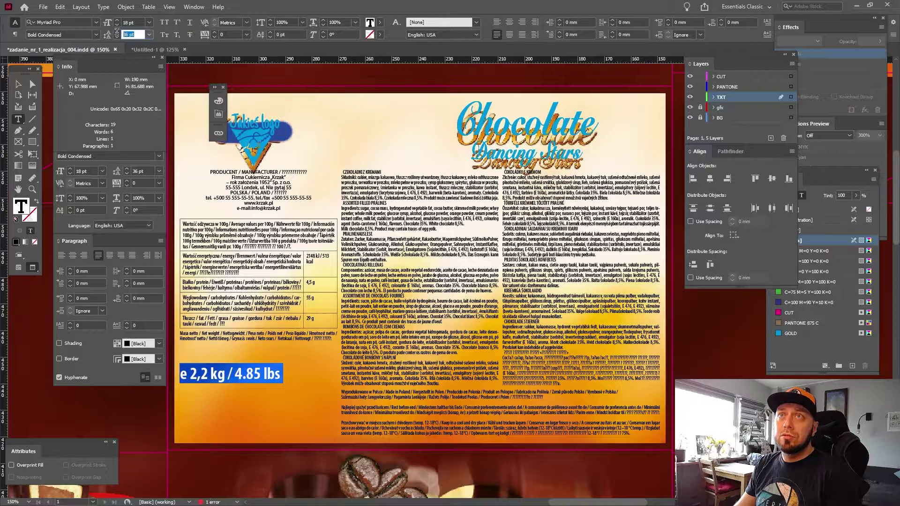
{"action": "type", "text": "40"}
{"action": "key", "text": "Return"}
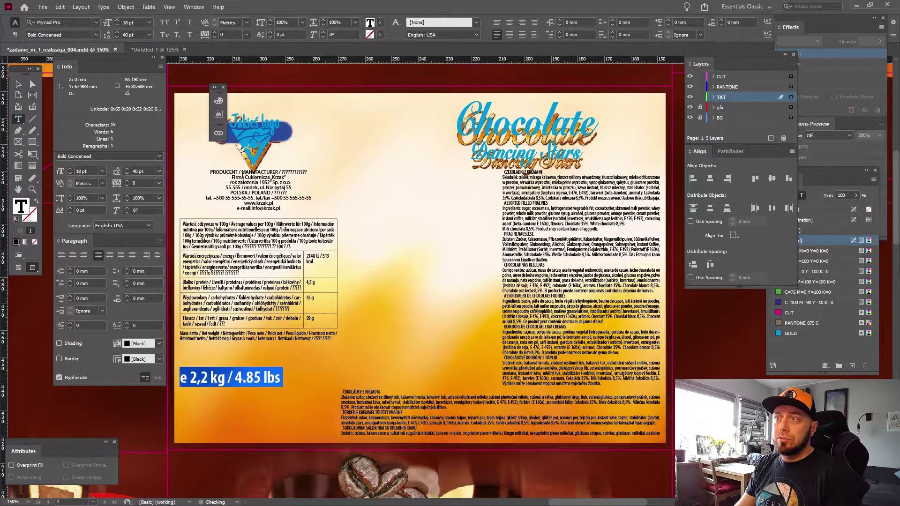
{"action": "left_click", "coordinate": [289, 378]}
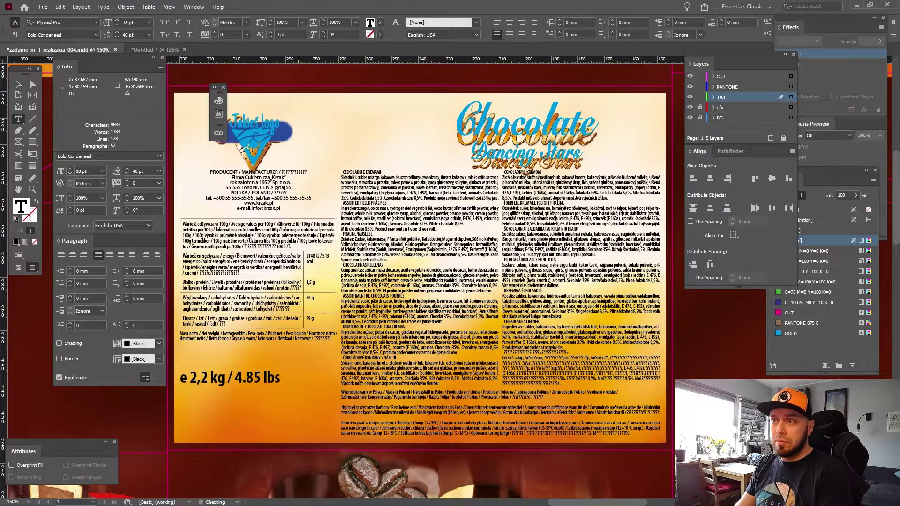
Reselect the whole 'e 2,2 kg / 4.85 lbs' net weight line.
{"action": "key", "text": "Up"}
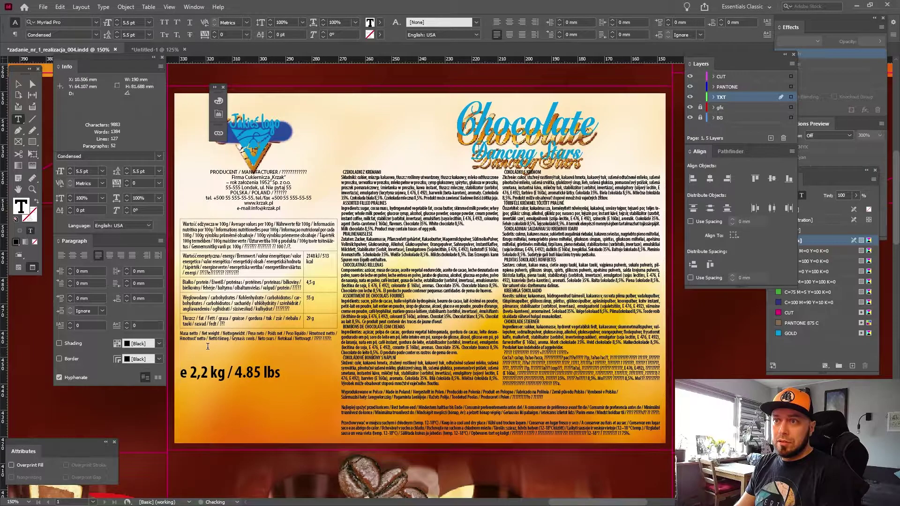
{"action": "key", "text": "shift+Down"}
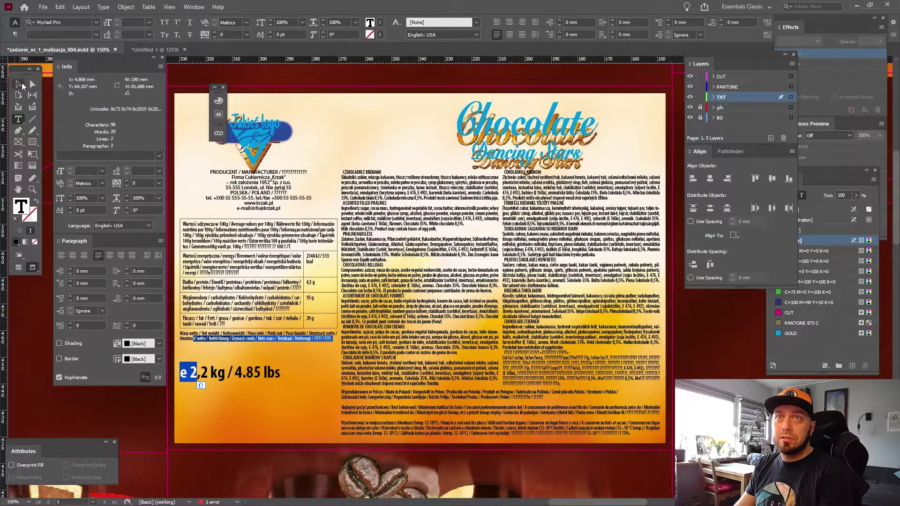
{"action": "left_click", "coordinate": [241, 352]}
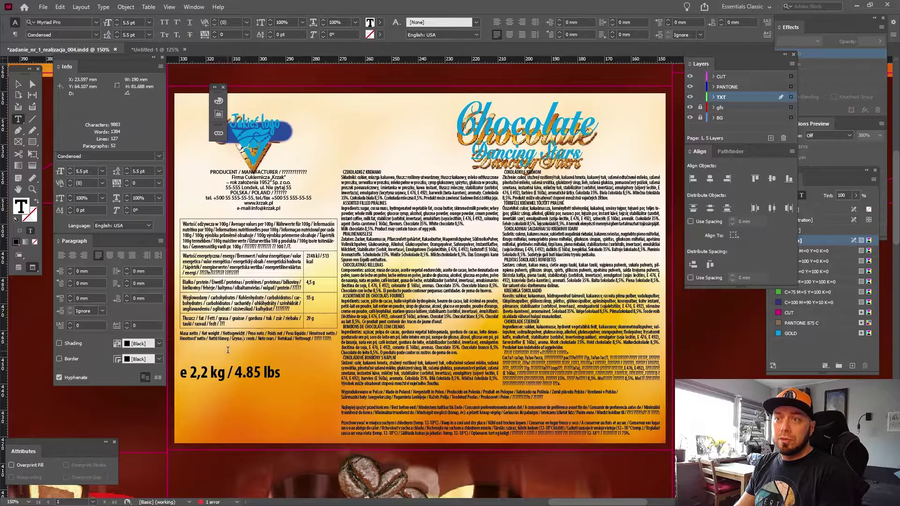
{"action": "left_click", "coordinate": [225, 371]}
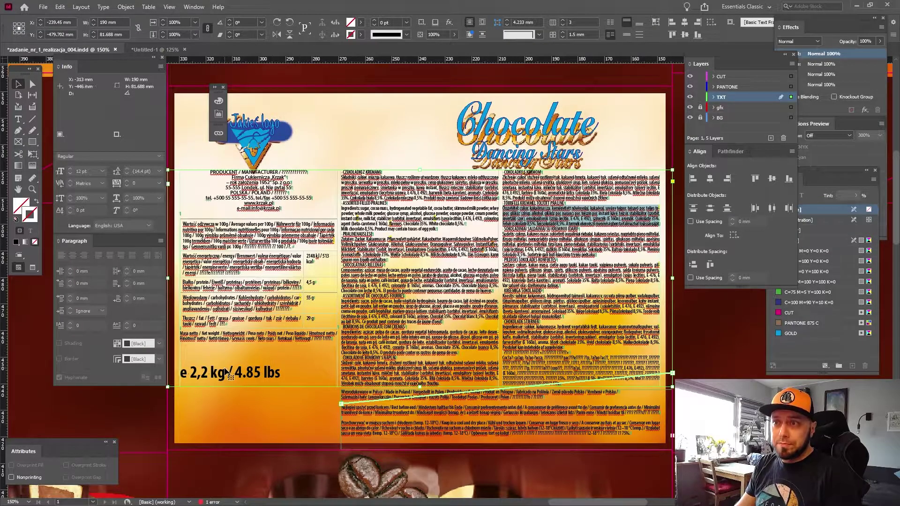
{"action": "triple_click", "coordinate": [256, 372]}
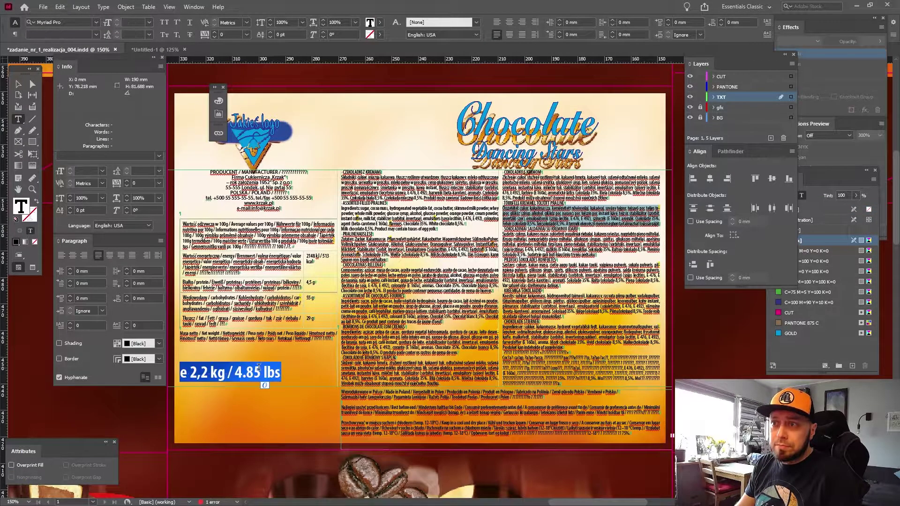
{"action": "triple_click", "coordinate": [238, 370]}
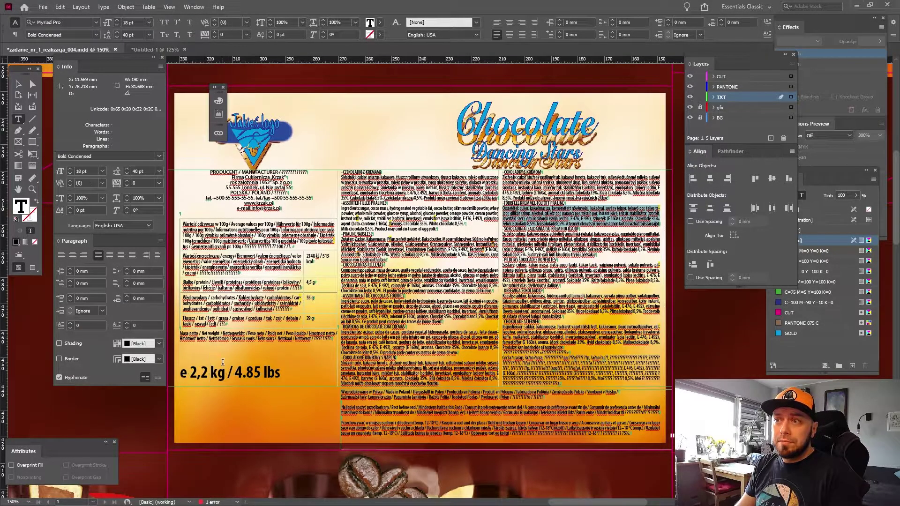
{"action": "triple_click", "coordinate": [220, 372]}
Set the net weight line to 24 pt Bold Condensed on 24 pt leading.
{"action": "left_click", "coordinate": [150, 35]}
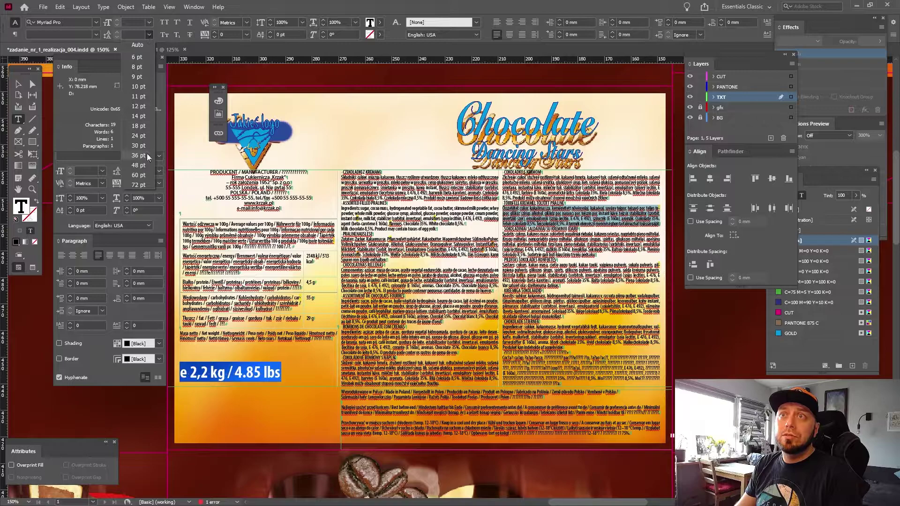
{"action": "left_click", "coordinate": [144, 137]}
{"action": "left_click", "coordinate": [150, 23]}
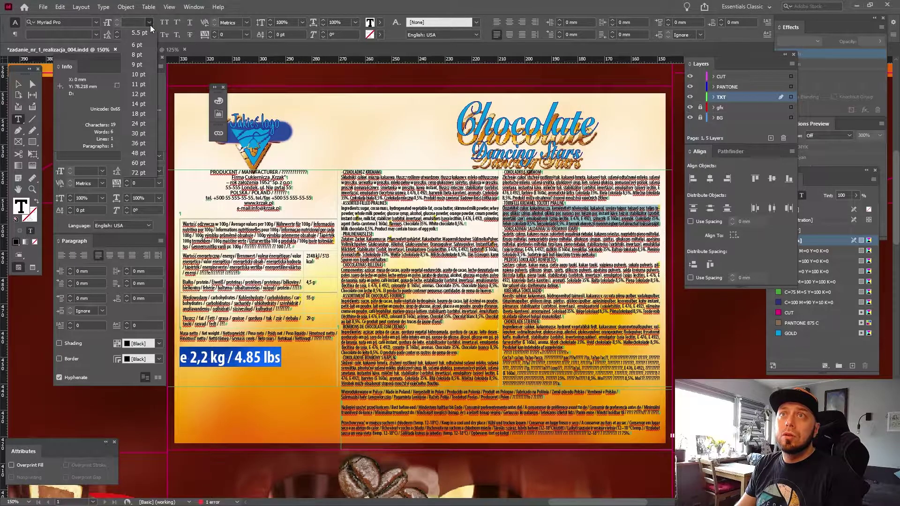
{"action": "left_click", "coordinate": [144, 125]}
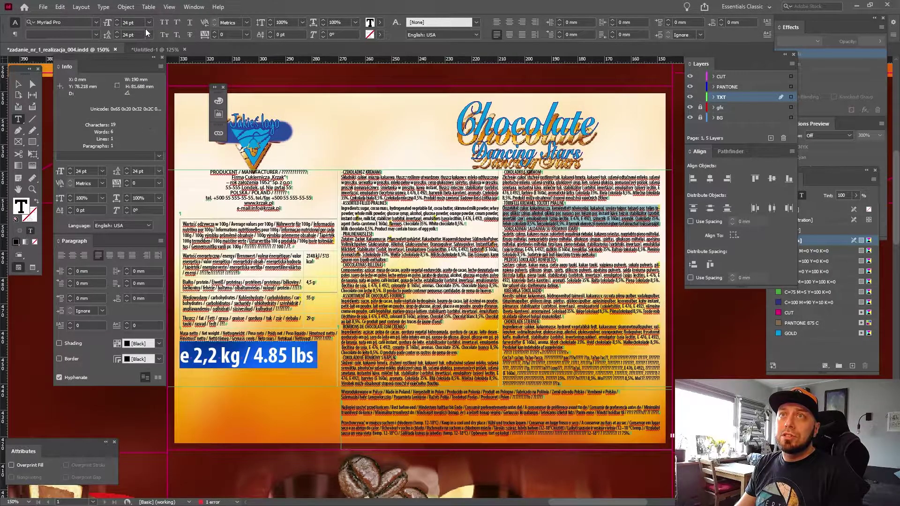
{"action": "left_click", "coordinate": [98, 33]}
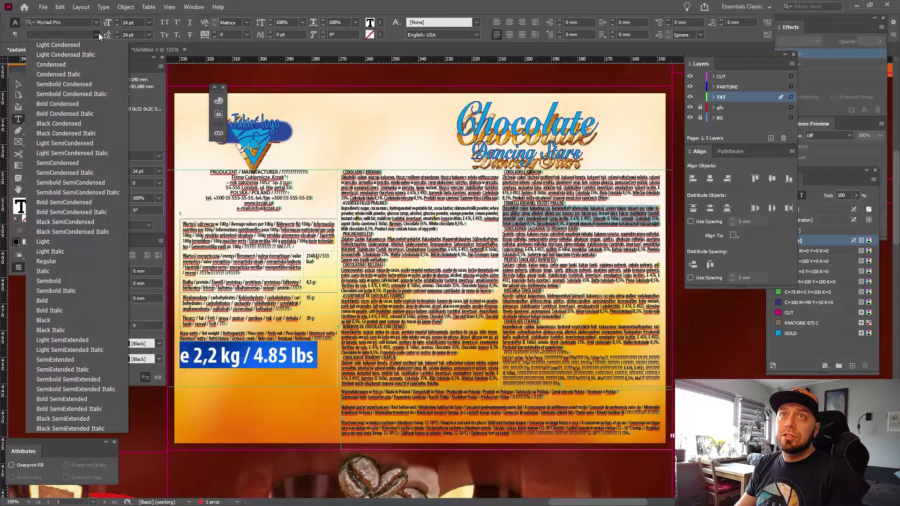
{"action": "left_click", "coordinate": [64, 104]}
{"action": "left_click", "coordinate": [328, 371]}
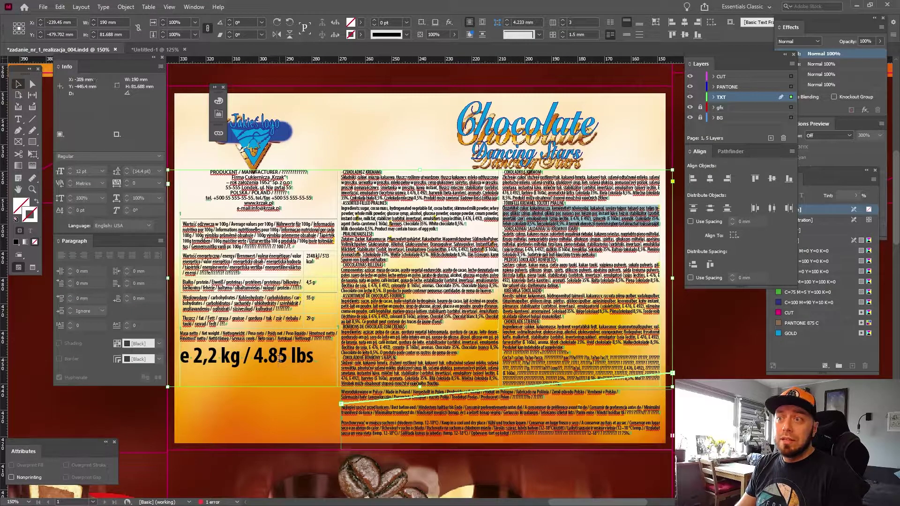
{"action": "left_click_drag", "start_coordinate": [193, 358], "coordinate": [180, 359]}
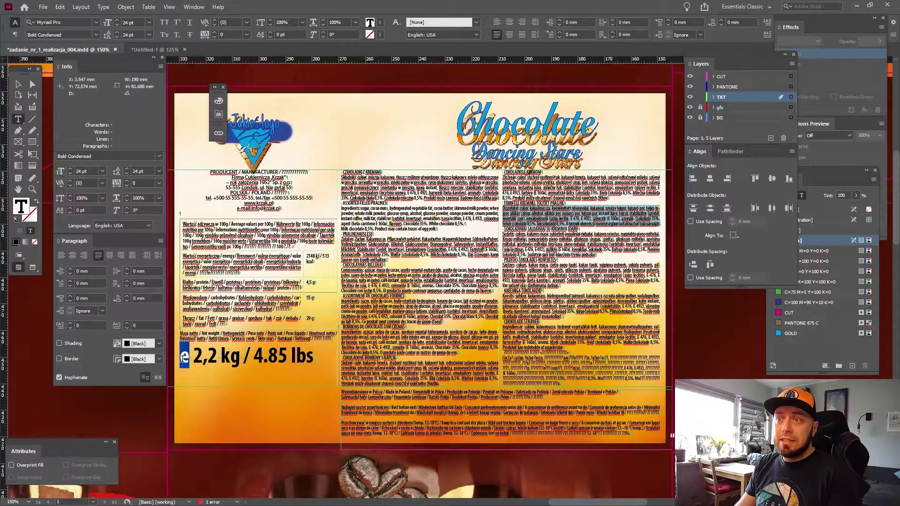
Use the Glyphs panel to swap the selected e for the ℮ estimated sign.
{"action": "left_click", "coordinate": [192, 7]}
{"action": "mouse_move", "coordinate": [213, 268]}
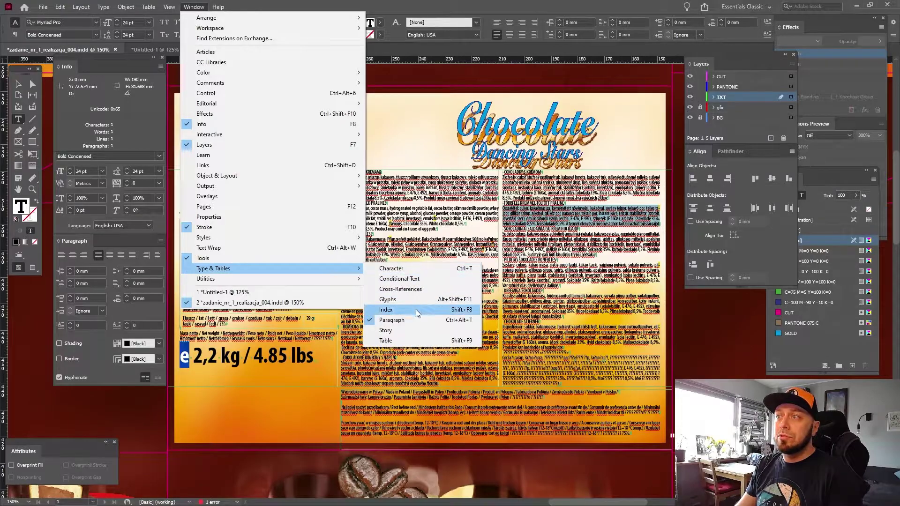
{"action": "left_click", "coordinate": [416, 300]}
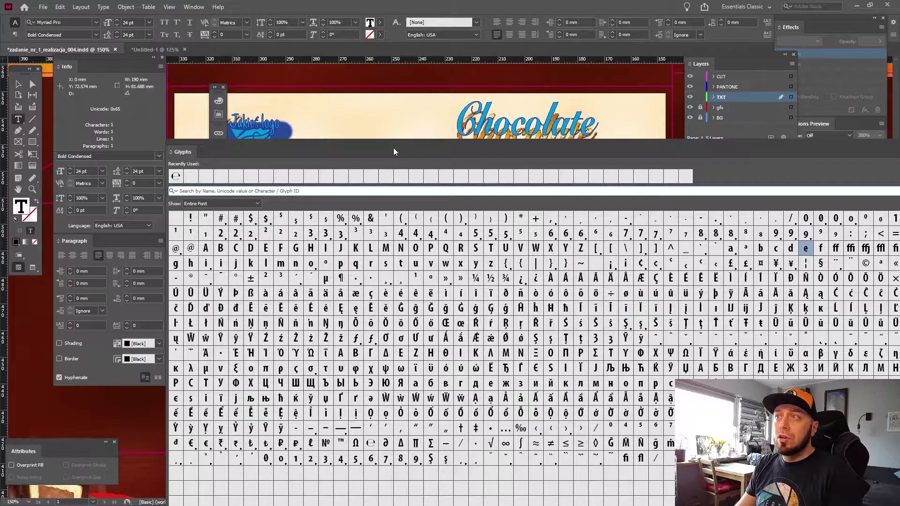
{"action": "left_click_drag", "start_coordinate": [394, 151], "coordinate": [299, 22]}
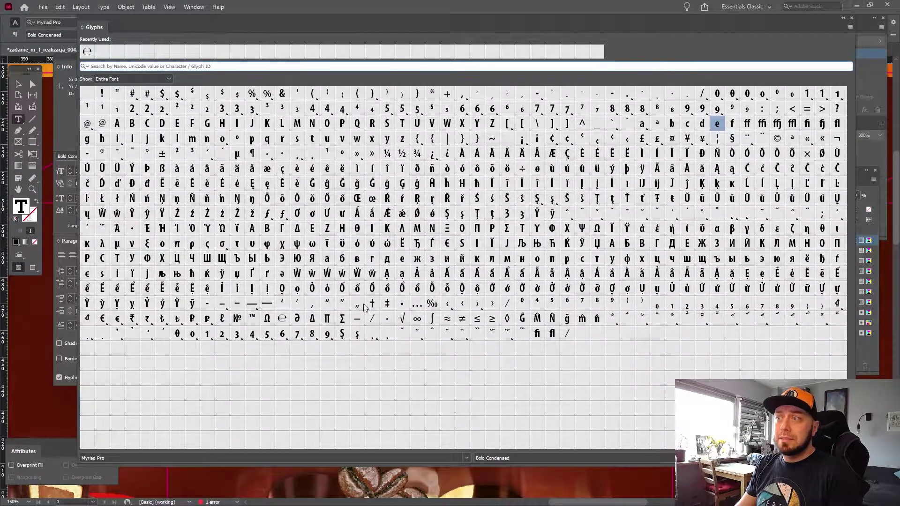
{"action": "double_click", "coordinate": [285, 320]}
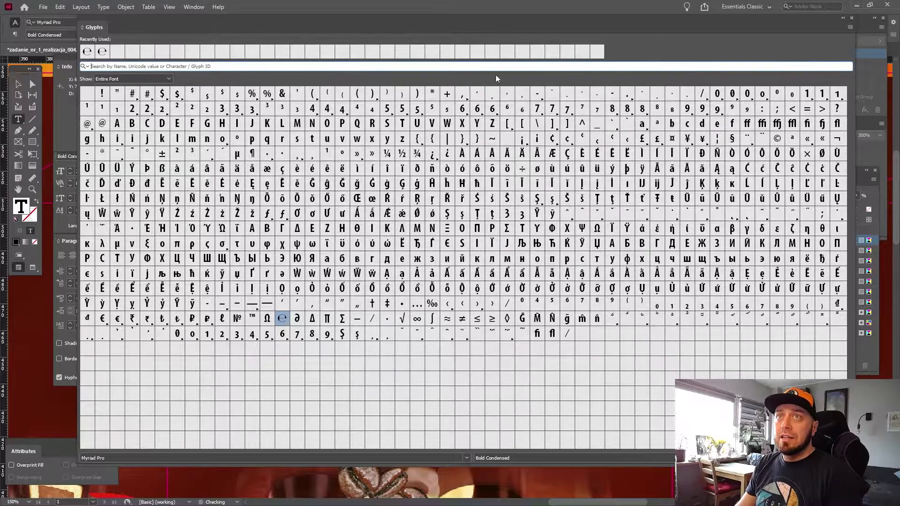
{"action": "left_click", "coordinate": [851, 18]}
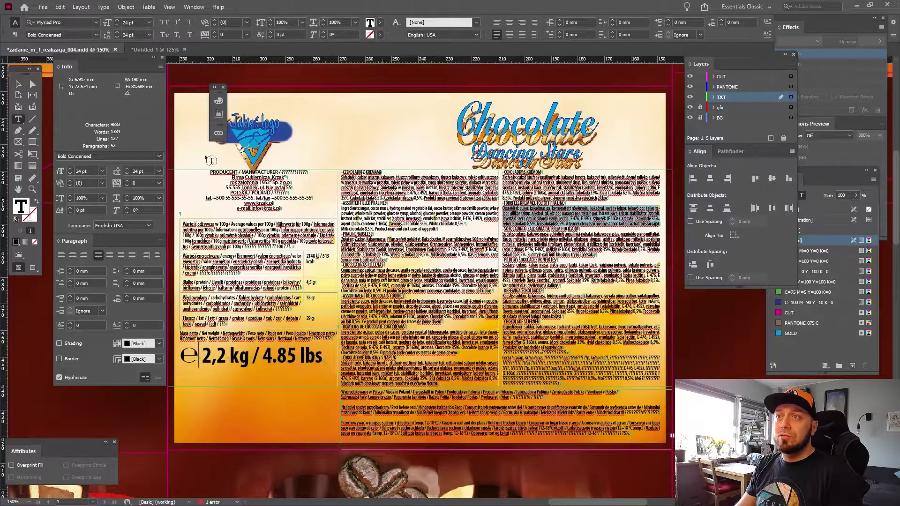
{"action": "left_click", "coordinate": [18, 84]}
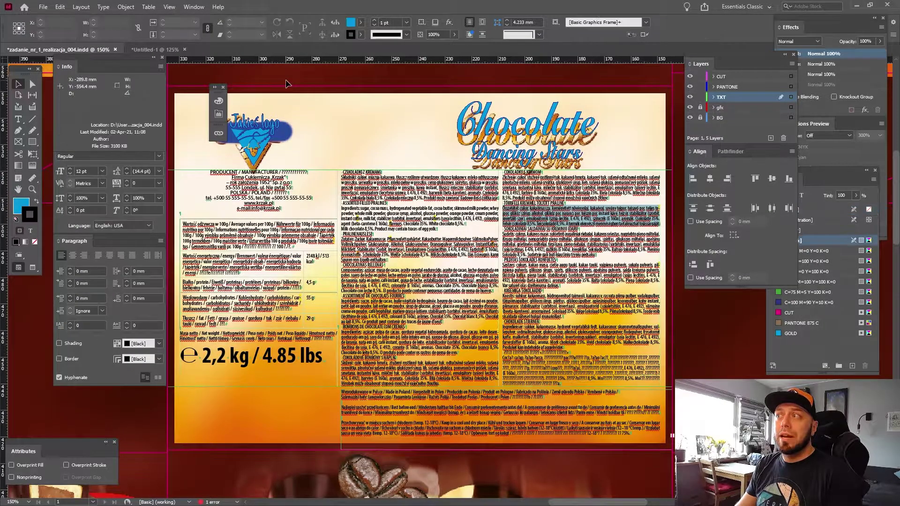
{"action": "scroll", "coordinate": [487, 240], "scroll_direction": "up", "scroll_amount": 1}
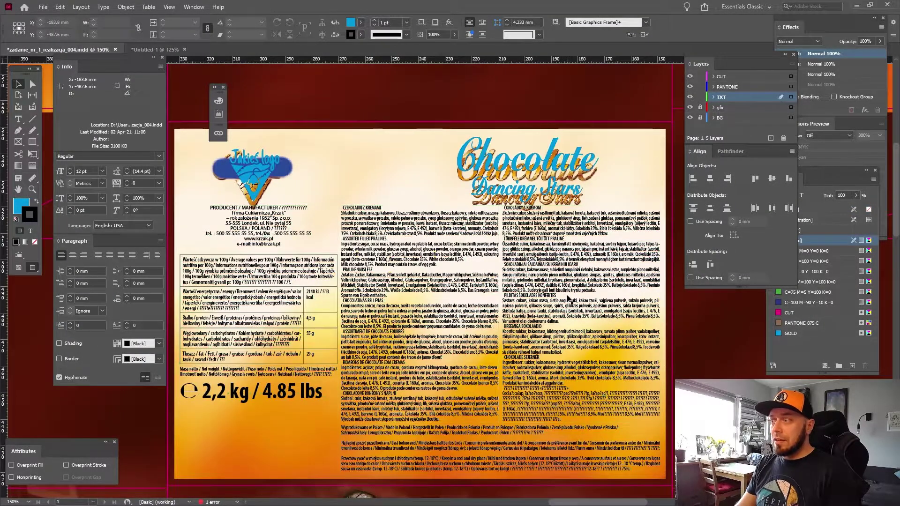